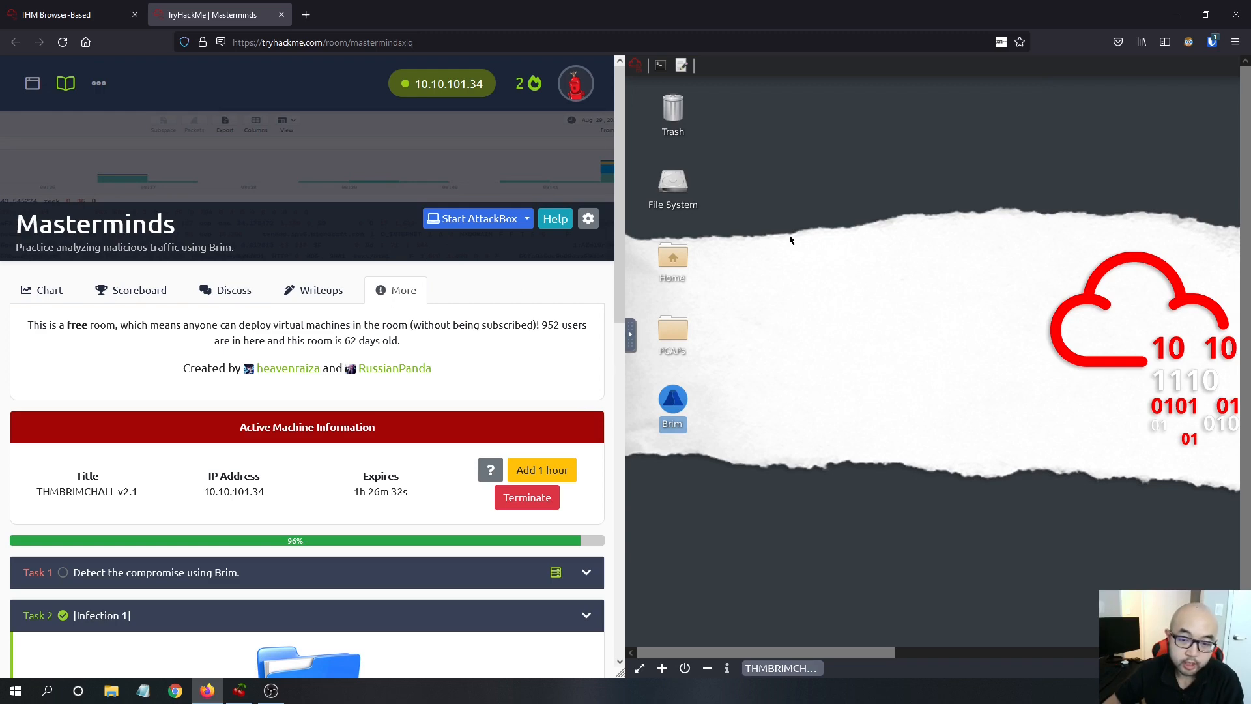
Step: Switch to the remote desktop and import the Infection1.pcap capture from Desktop/PCAPs into Brim
click(806, 324)
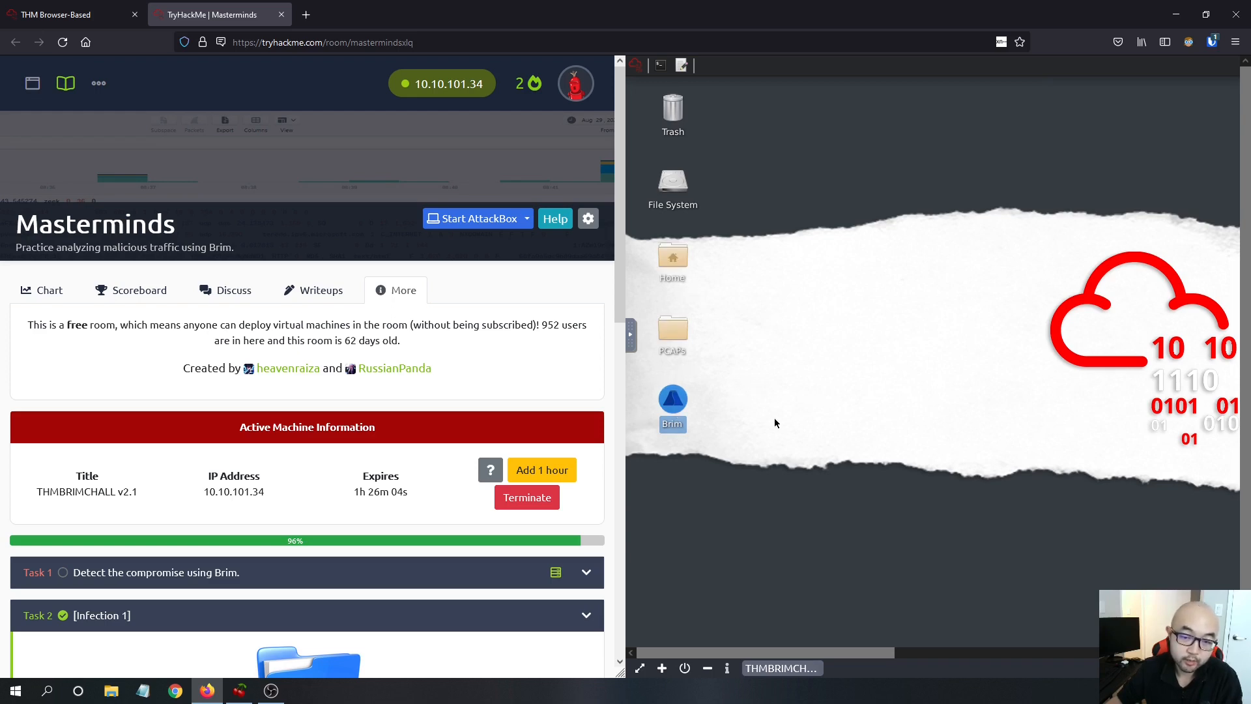
scroll(518, 291, down, 3)
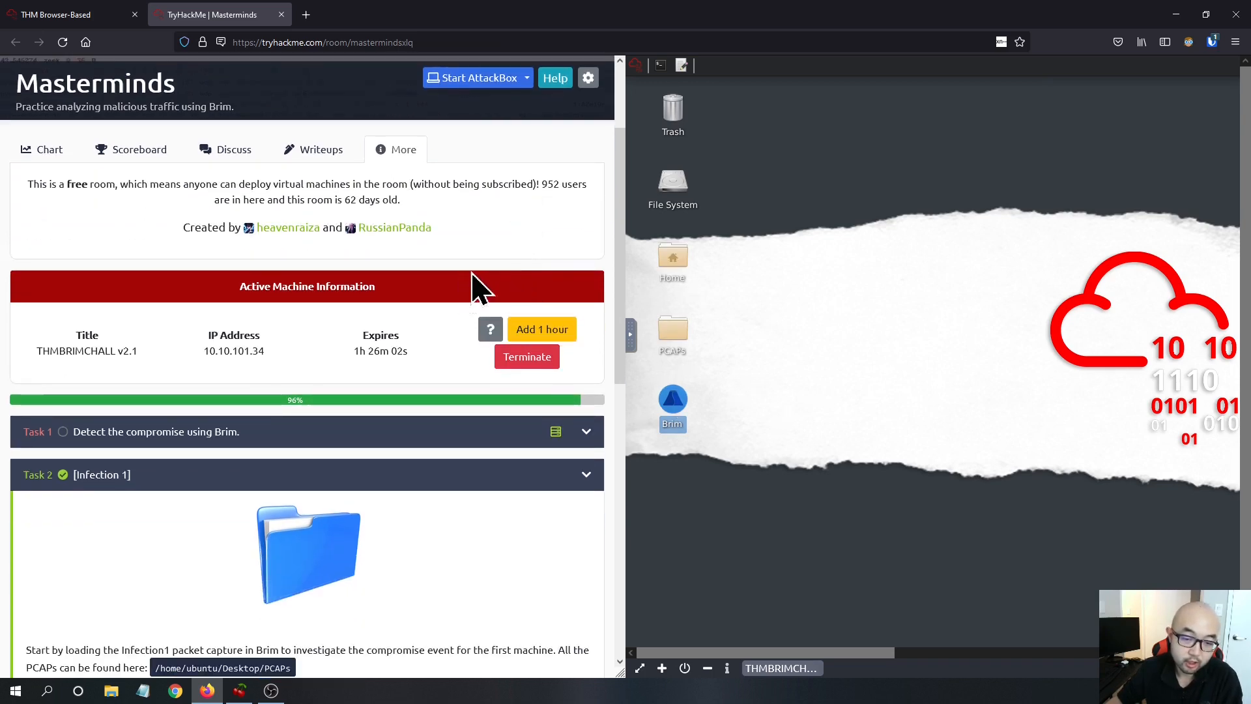
click(60, 15)
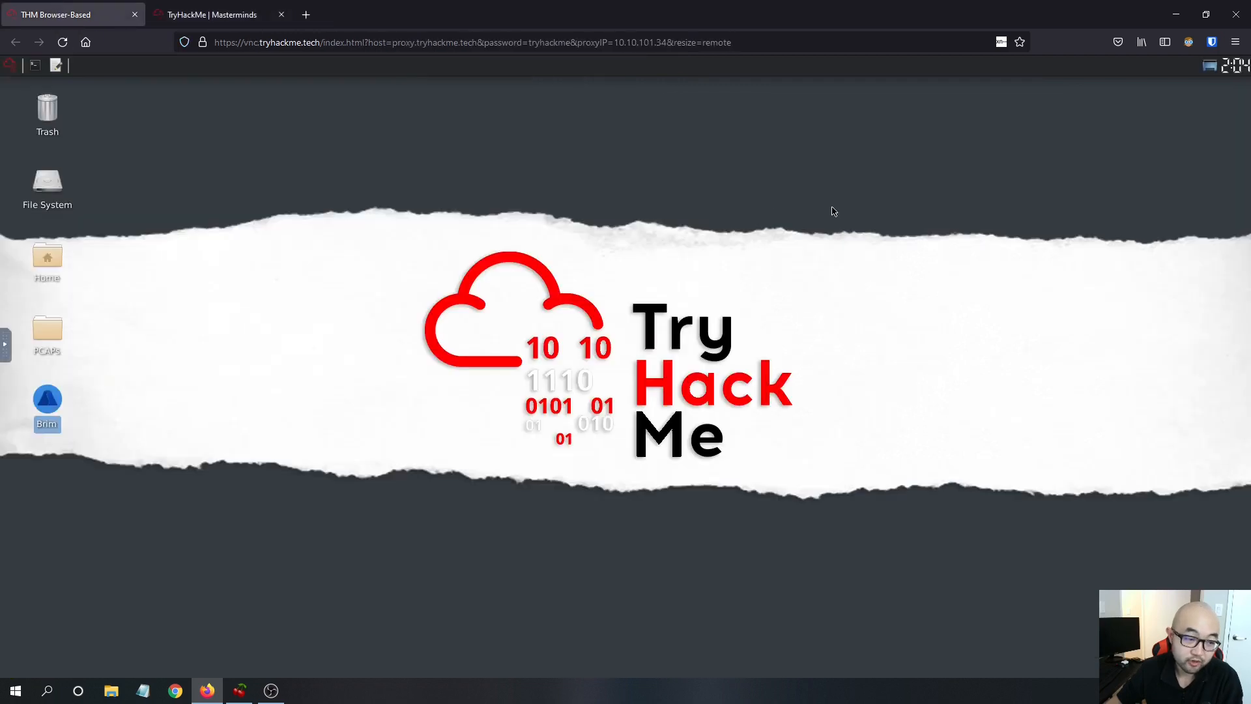
click(499, 213)
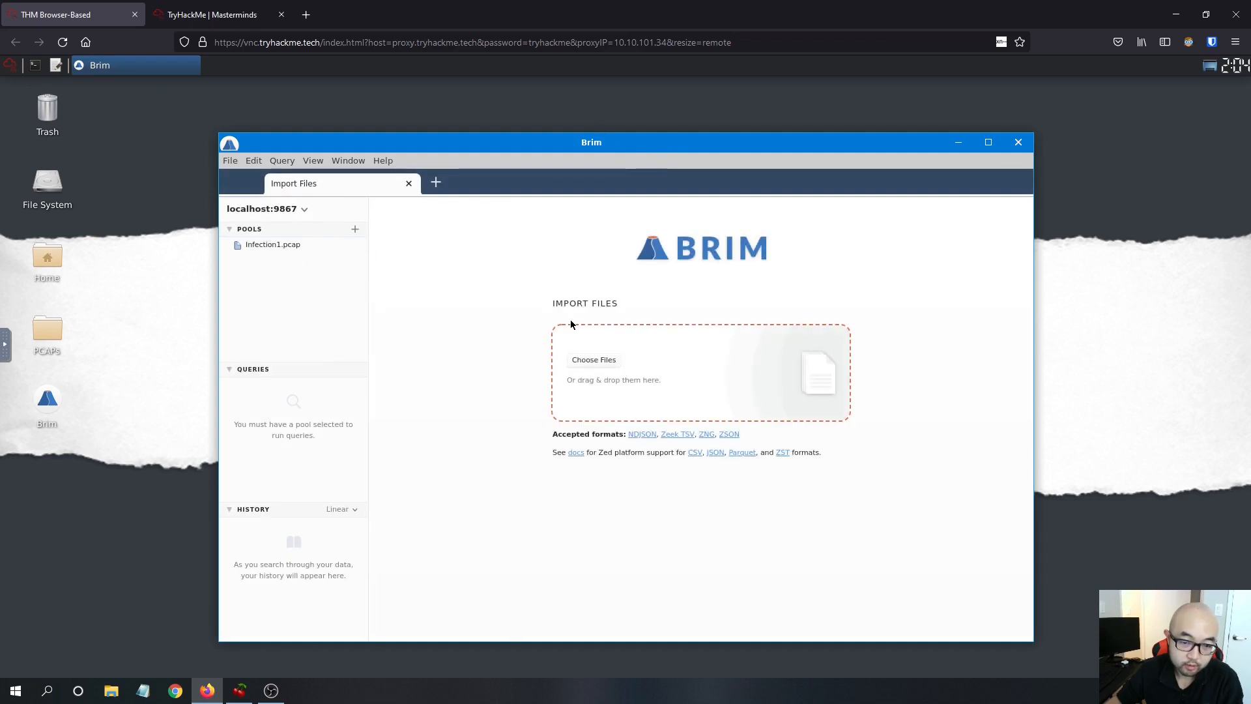
click(588, 362)
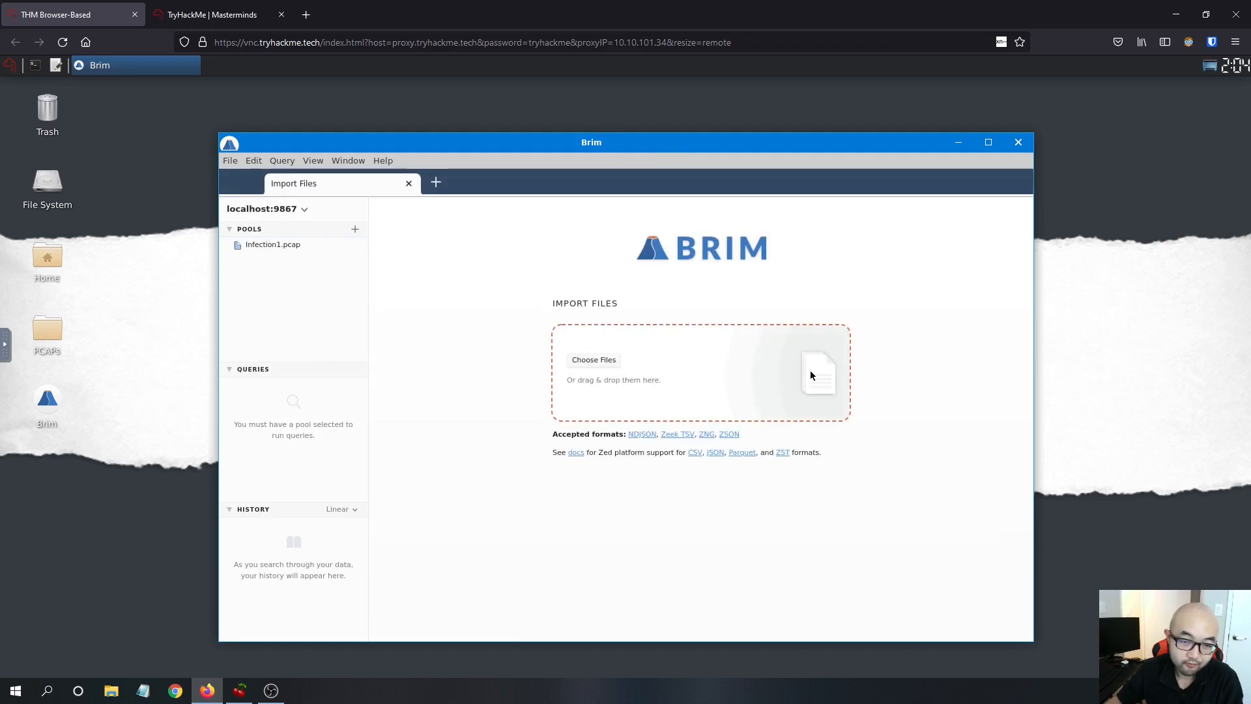
click(458, 129)
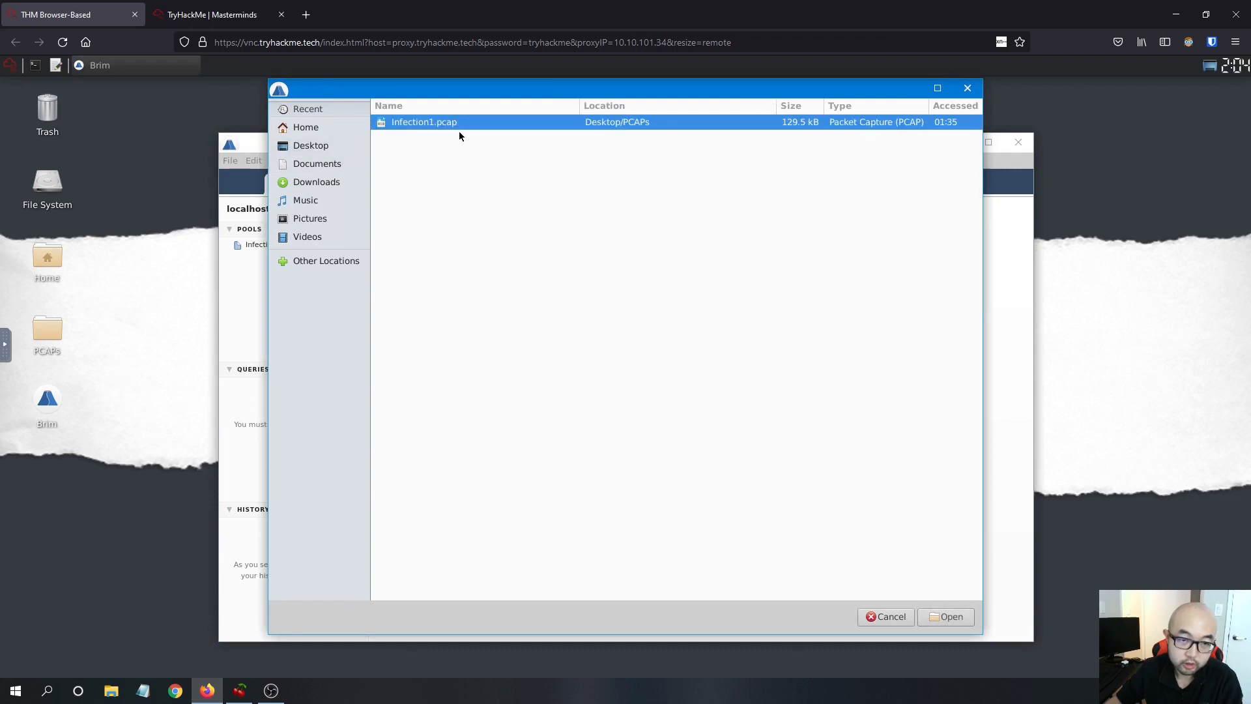
click(944, 618)
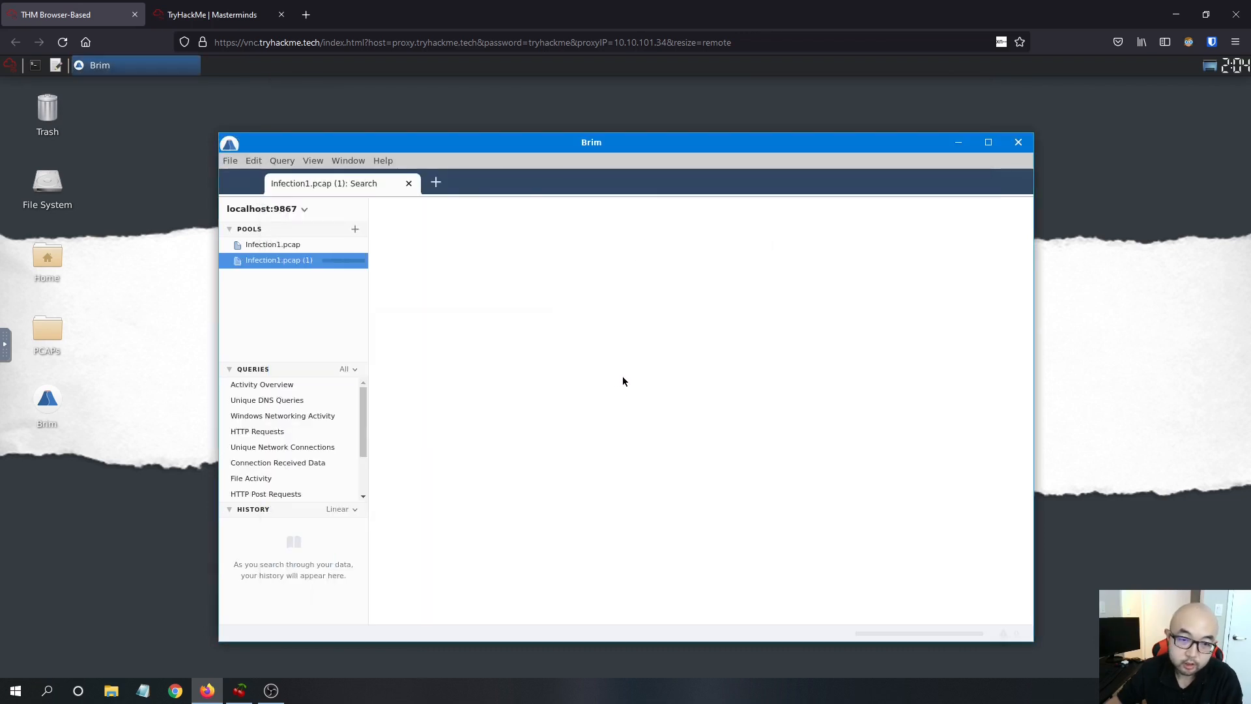
Step: Open Infection1.pcap from the desktop PCAPs folder in its default packet analyzer, and minimize that window
double_click(43, 331)
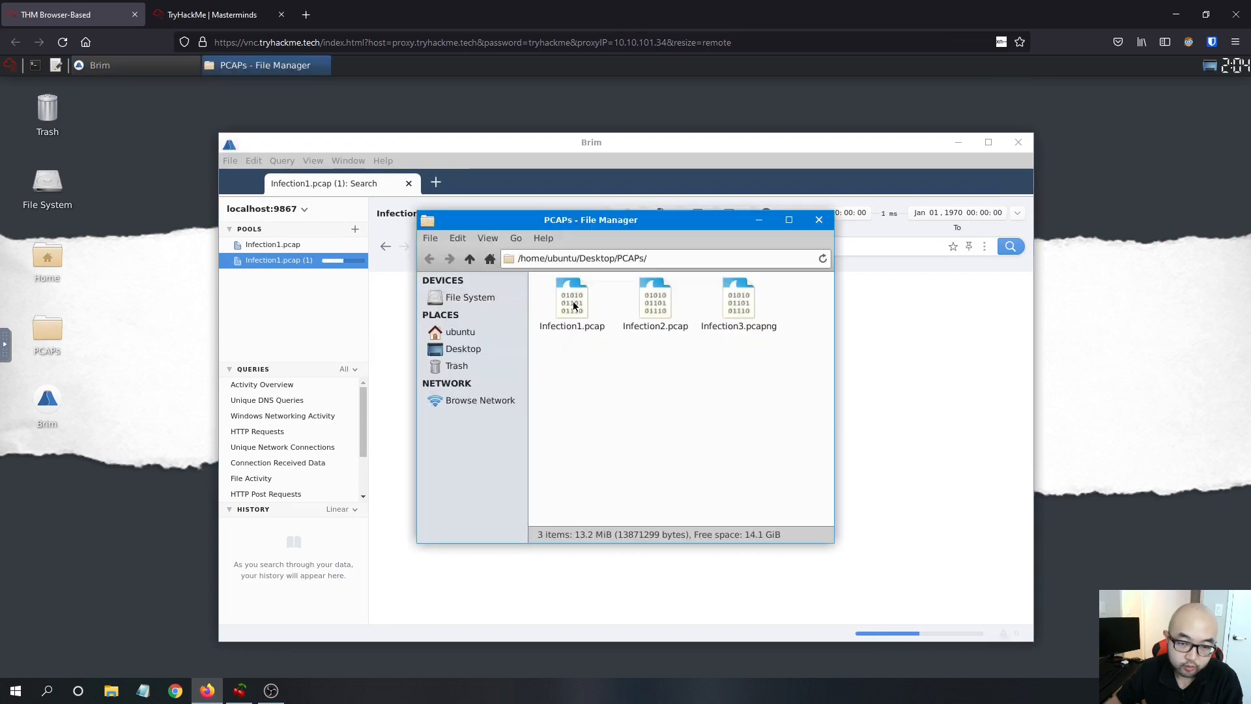
click(577, 314)
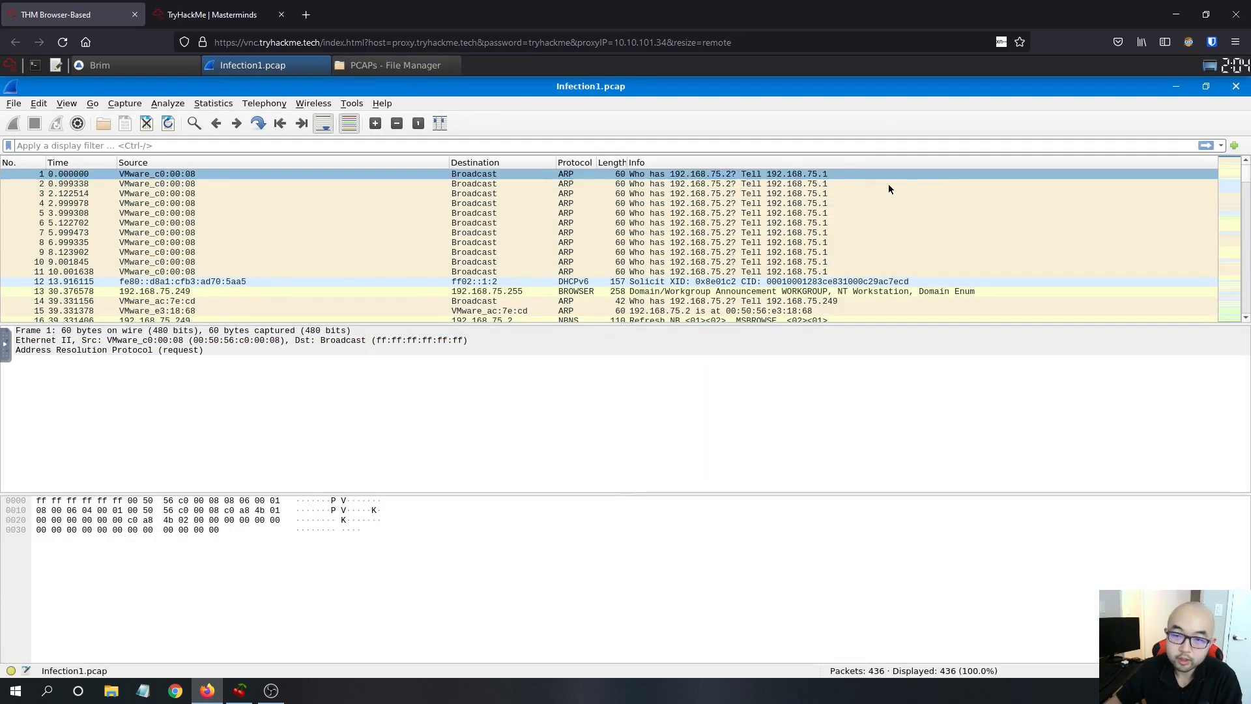
click(1177, 90)
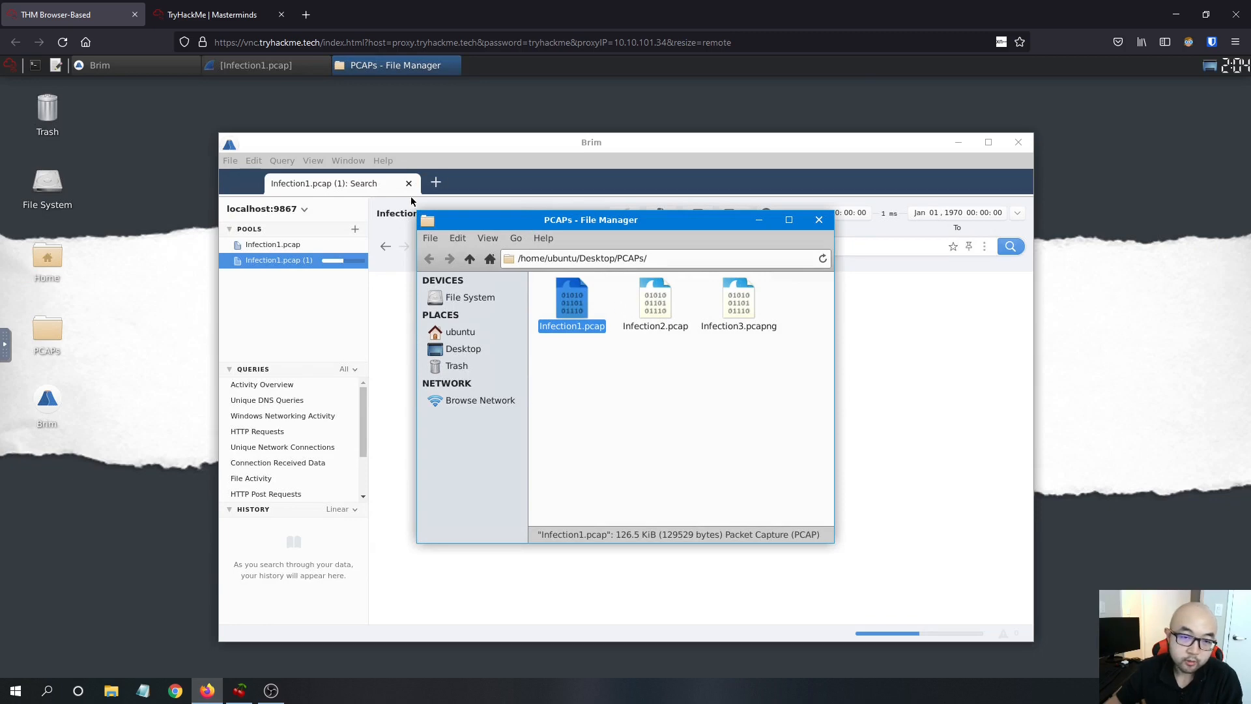
Step: Move the PCAPs file manager window aside and maximize the Brim window
drag(484, 223, 674, 326)
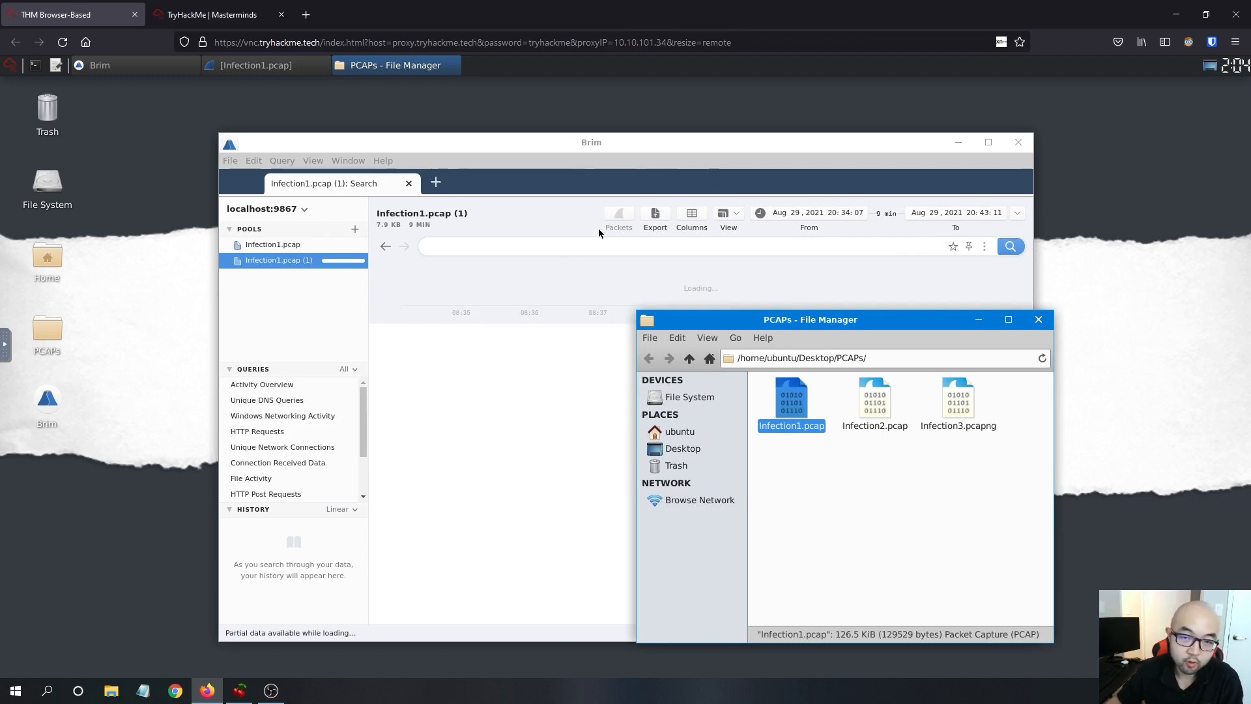
drag(807, 139, 761, 120)
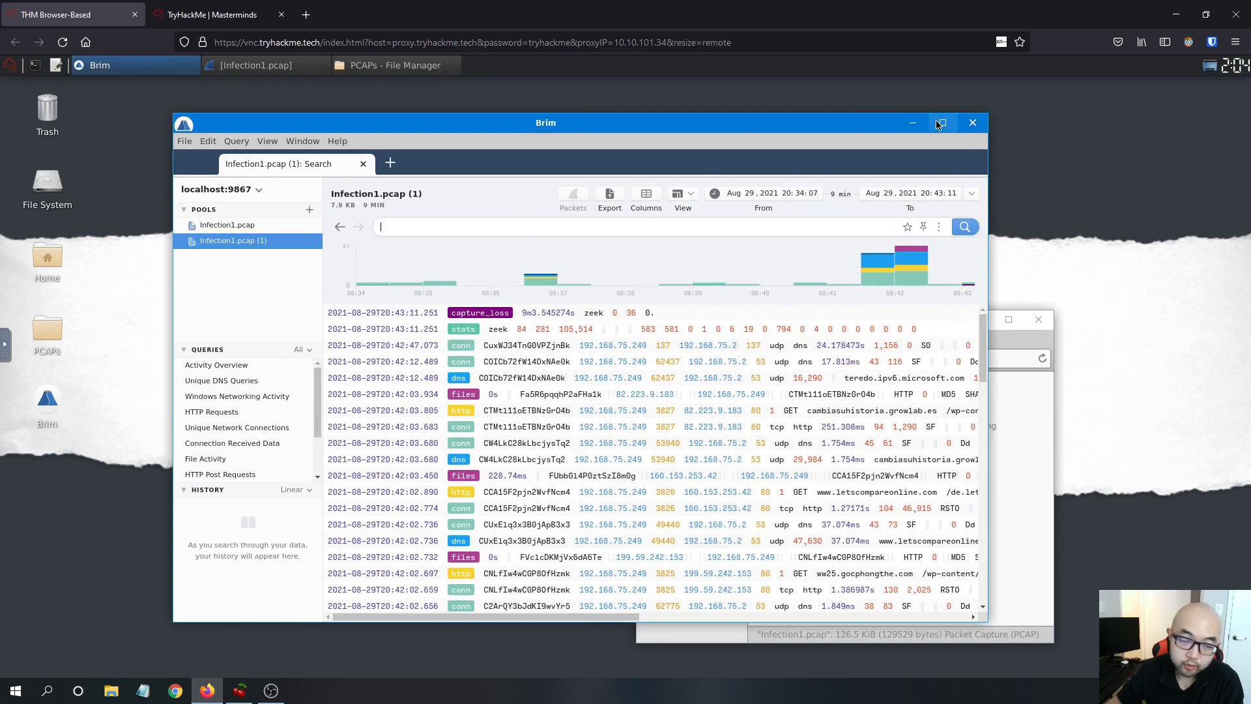
click(943, 122)
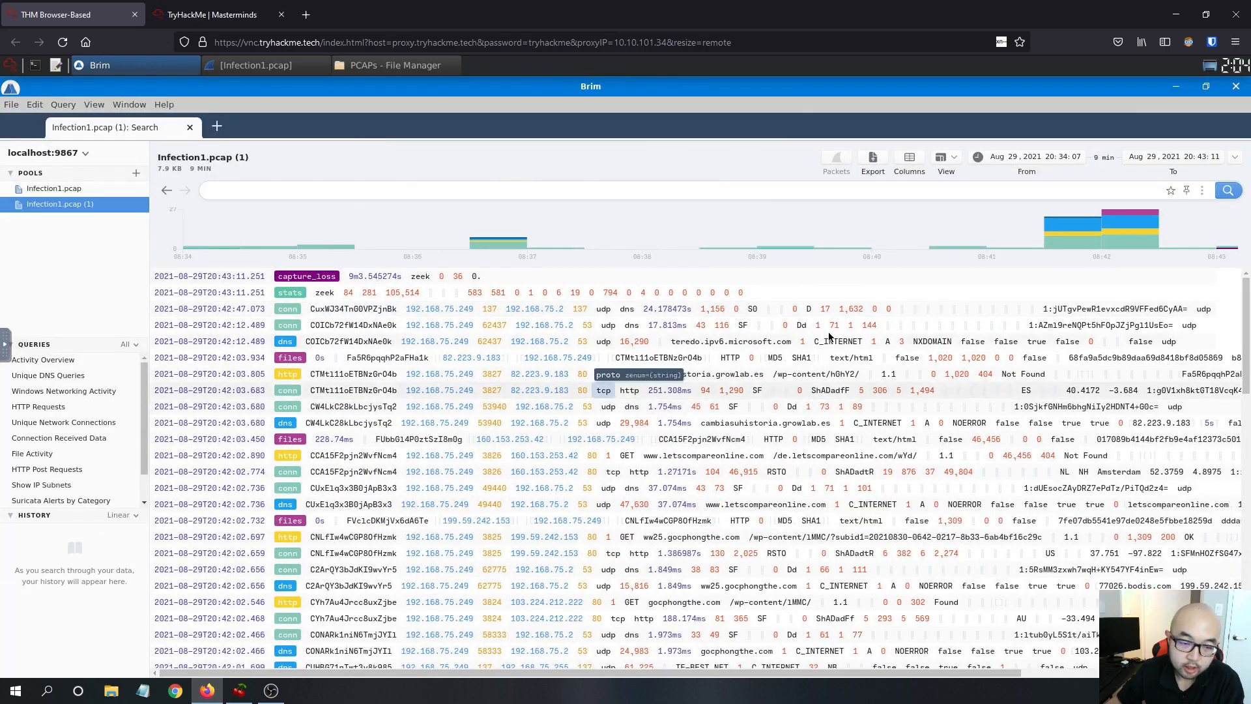
Step: Look through the Infection1.pcap (1) log records and run the saved HTTP Requests query on them
scroll(567, 528, down, 3)
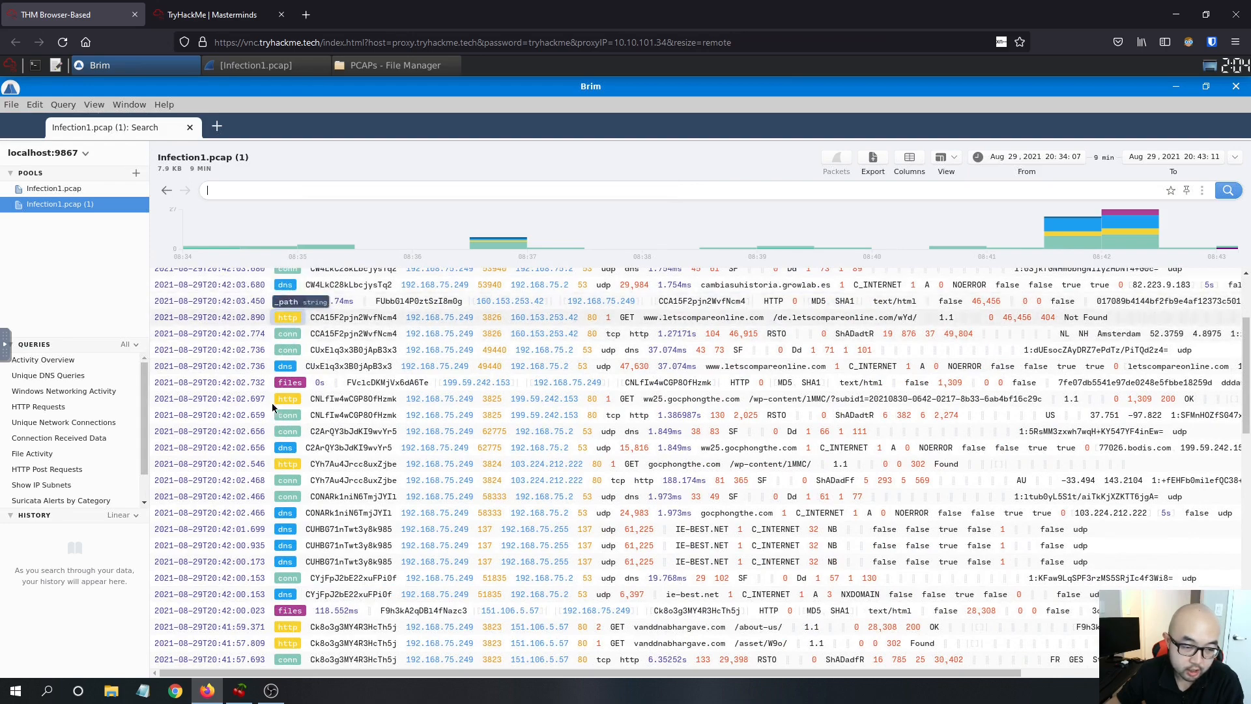
scroll(274, 572, down, 2)
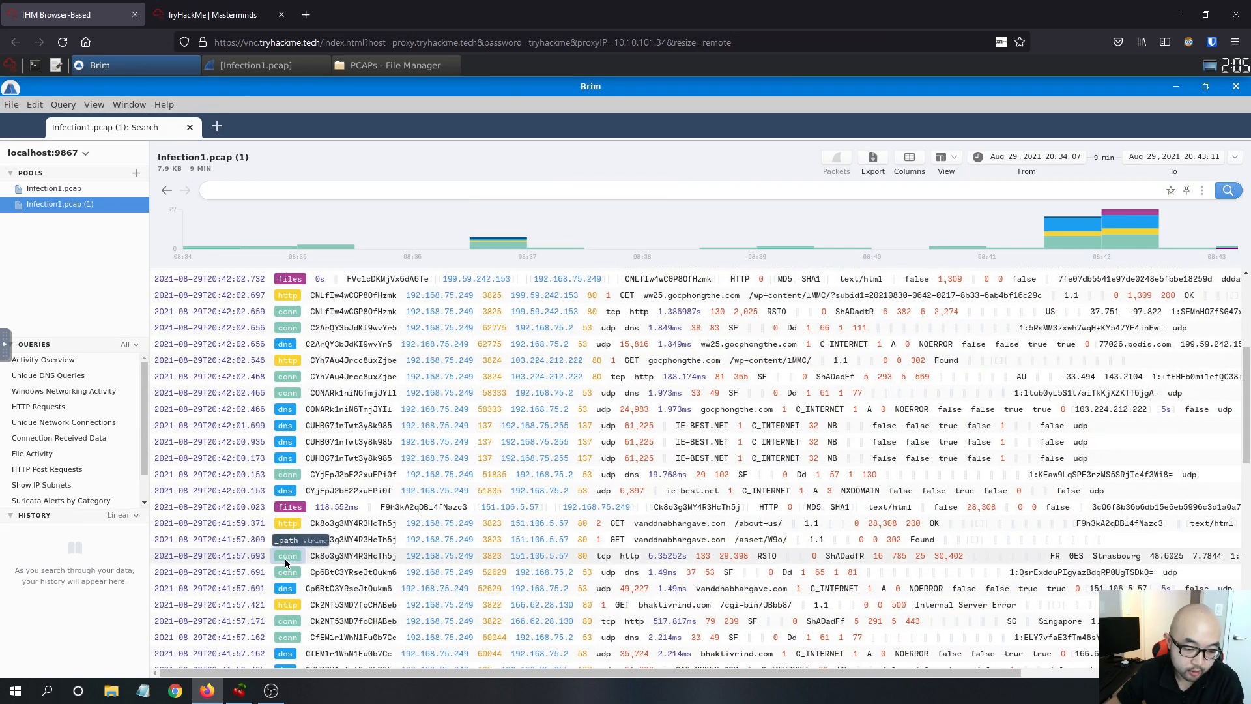
scroll(287, 489, down, 5)
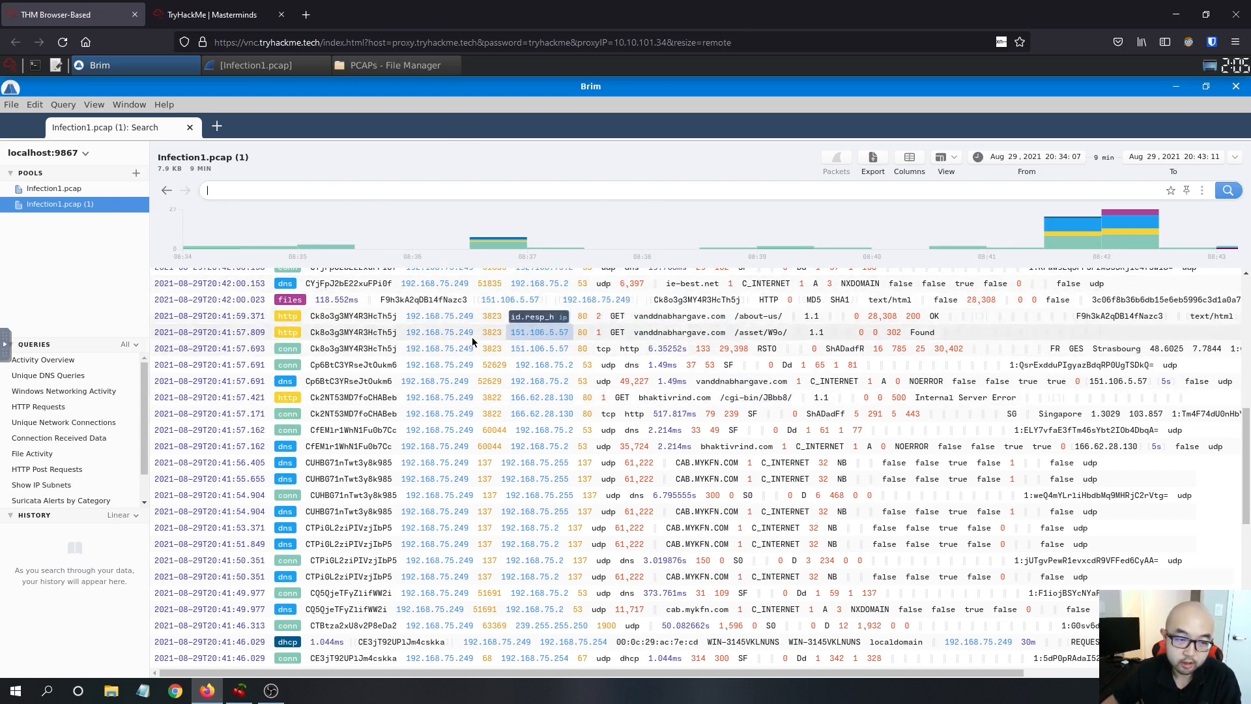
scroll(880, 358, up, 3)
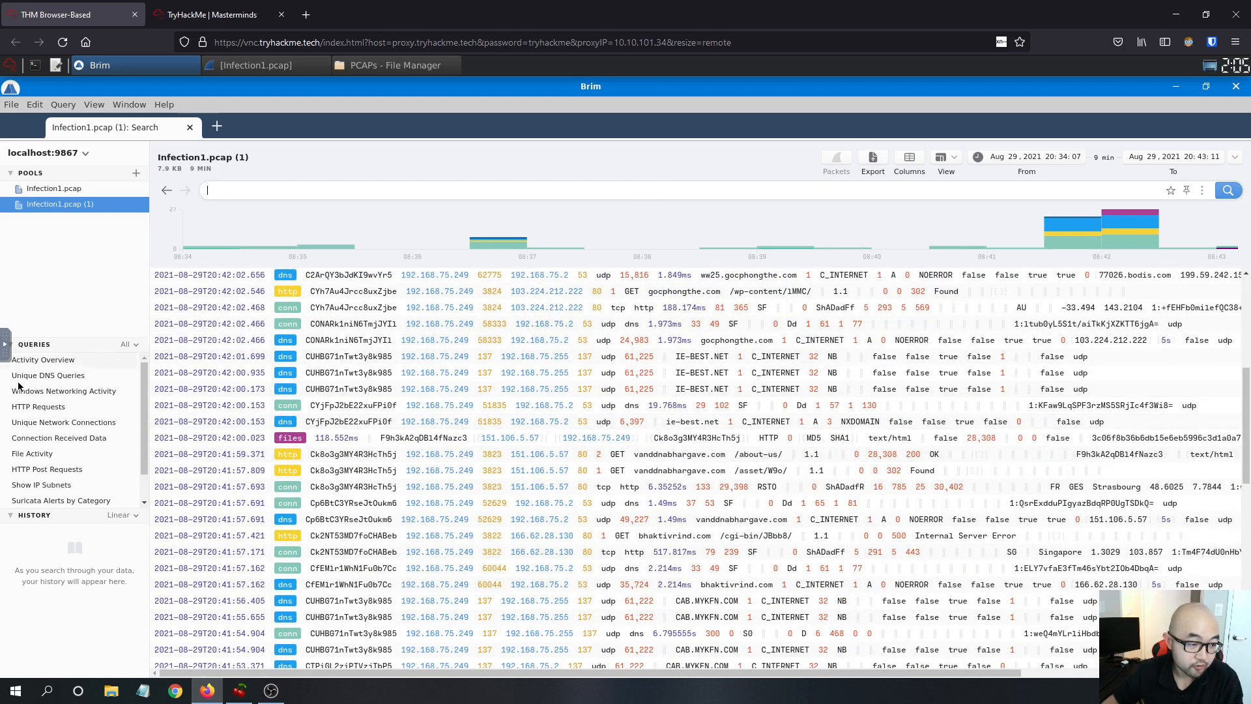
scroll(69, 406, down, 1)
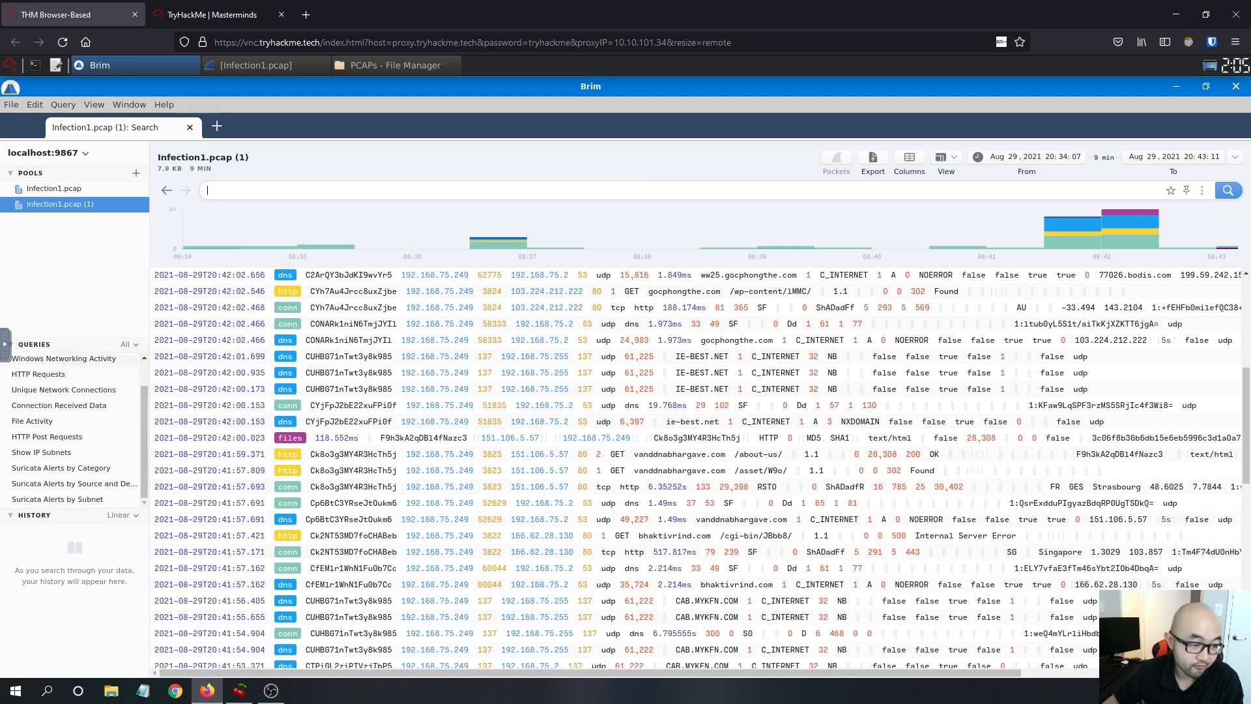
click(39, 374)
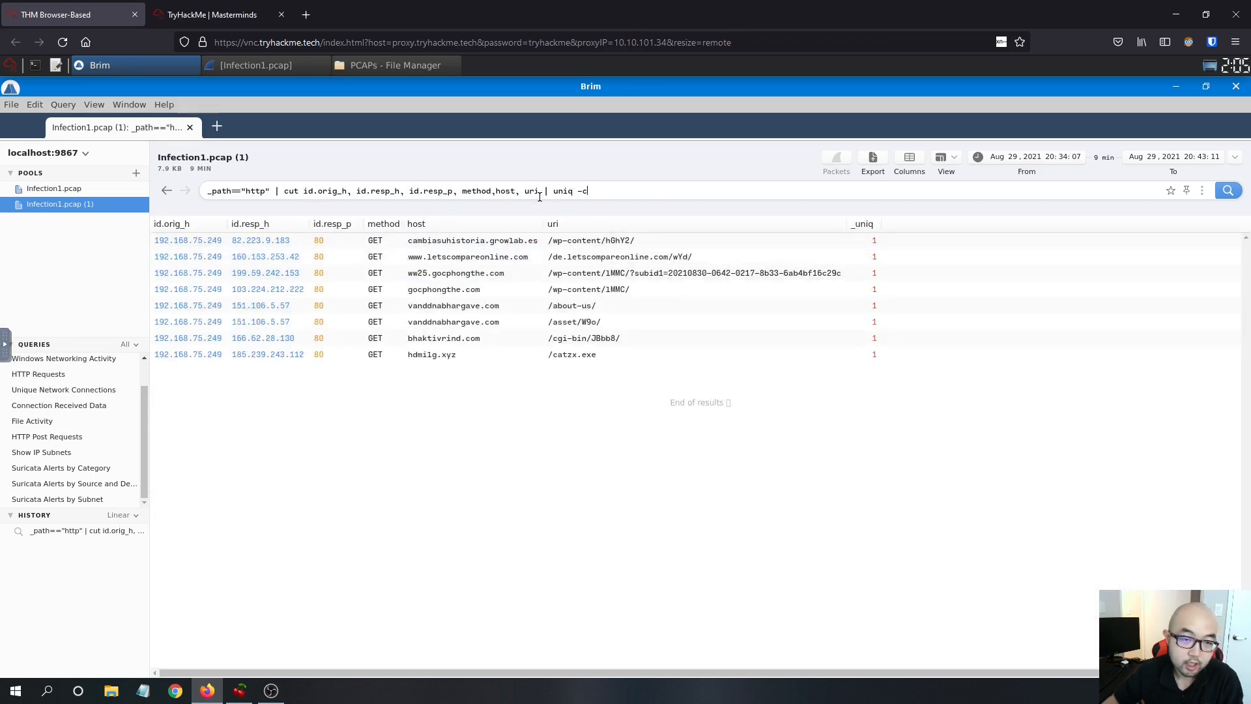
shift+click(225, 194)
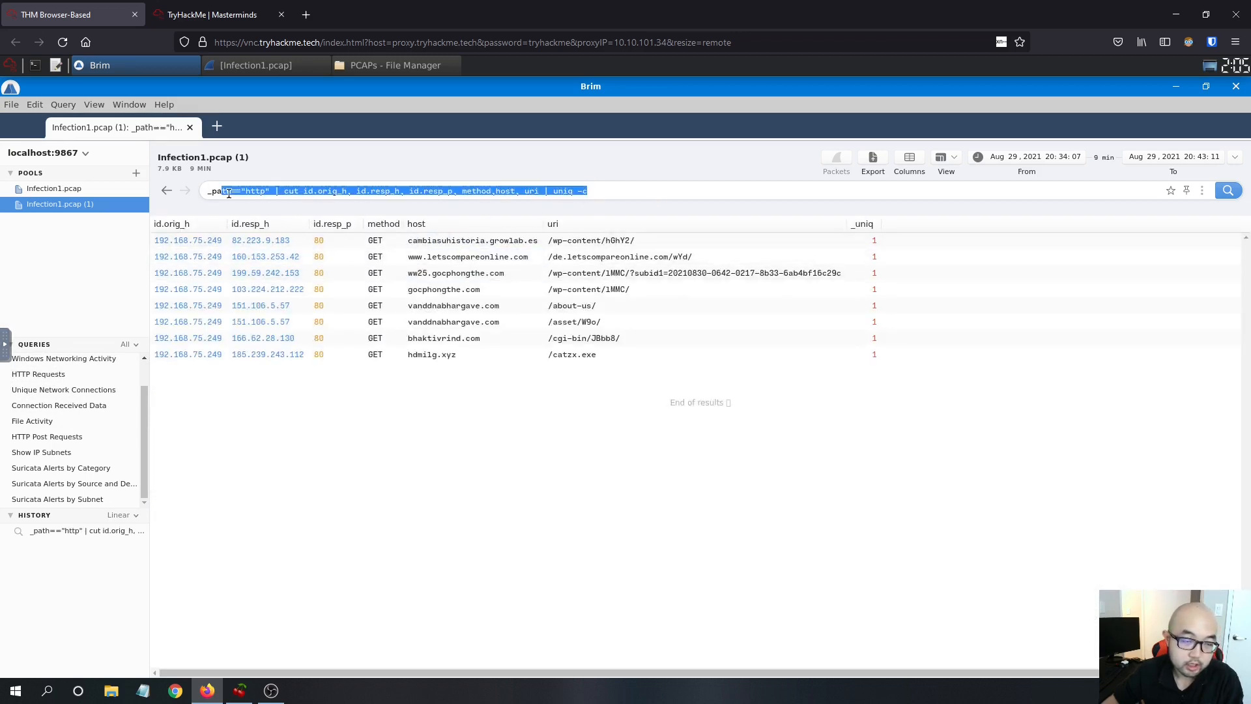
click(627, 196)
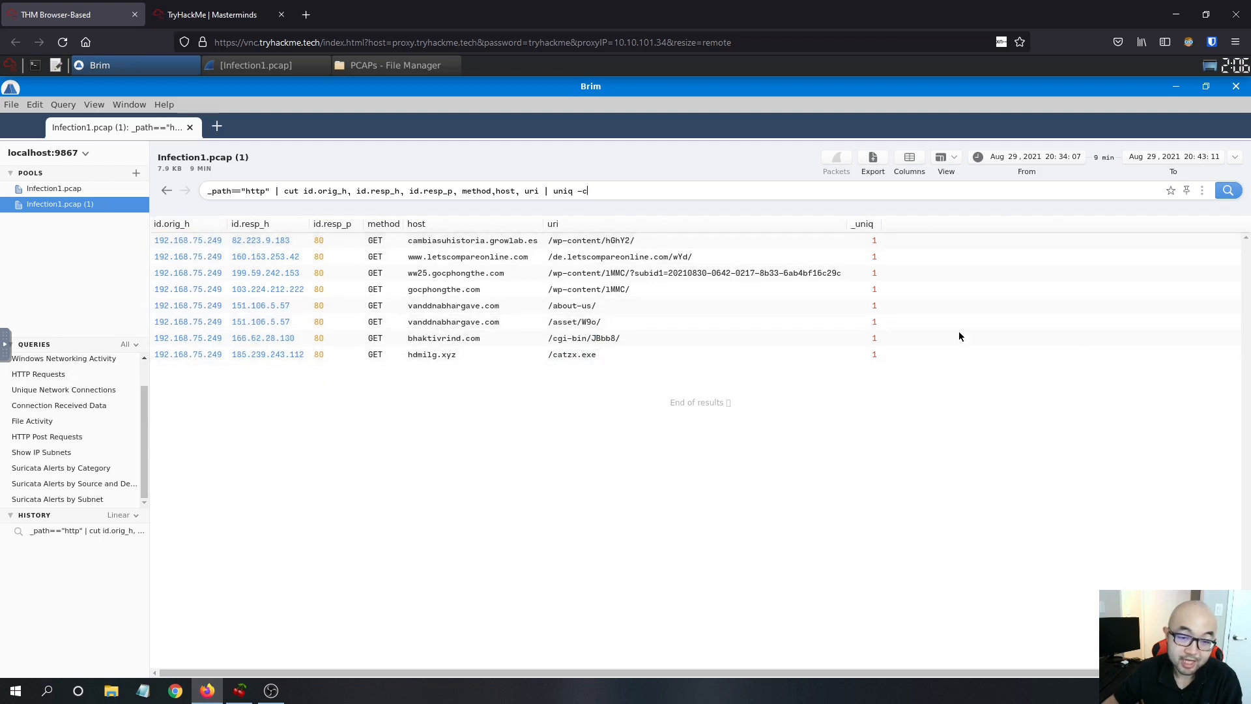
Step: Read the Task 1 scenario in the Masterminds room, highlighting the Finance department mention, and collapse the task
click(186, 14)
scroll(352, 215, down, 4)
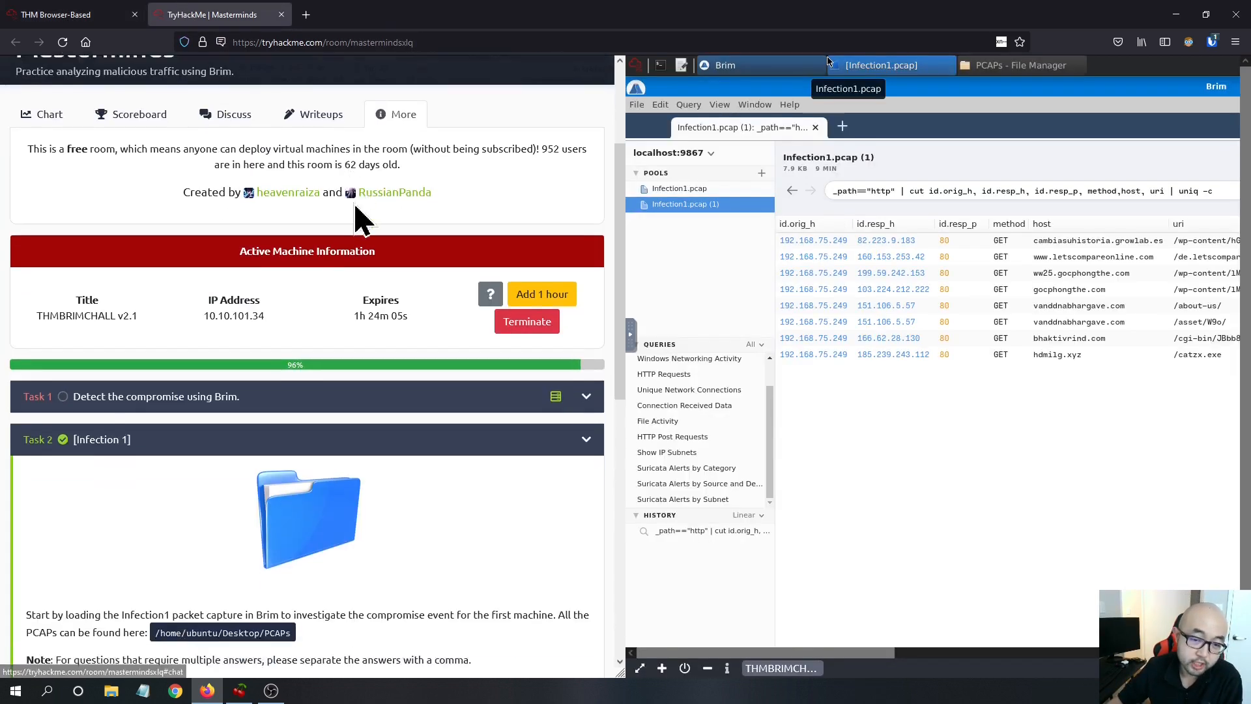
scroll(433, 222, down, 4)
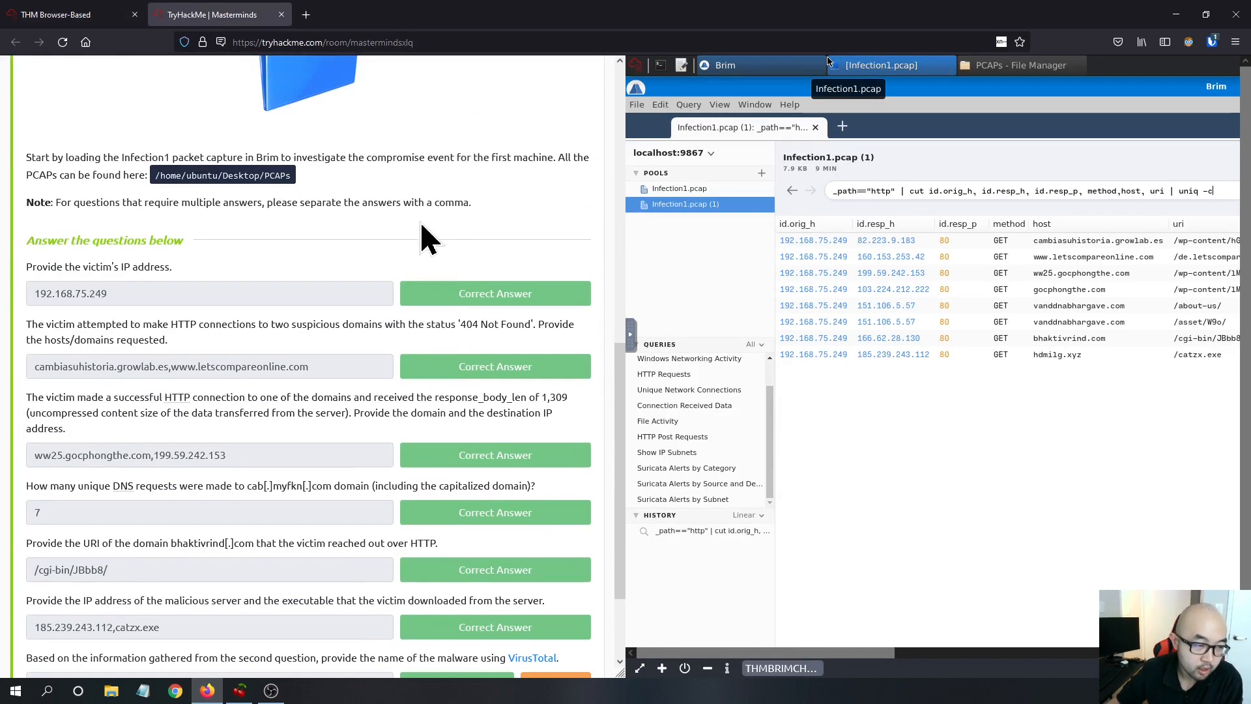
scroll(355, 223, up, 5)
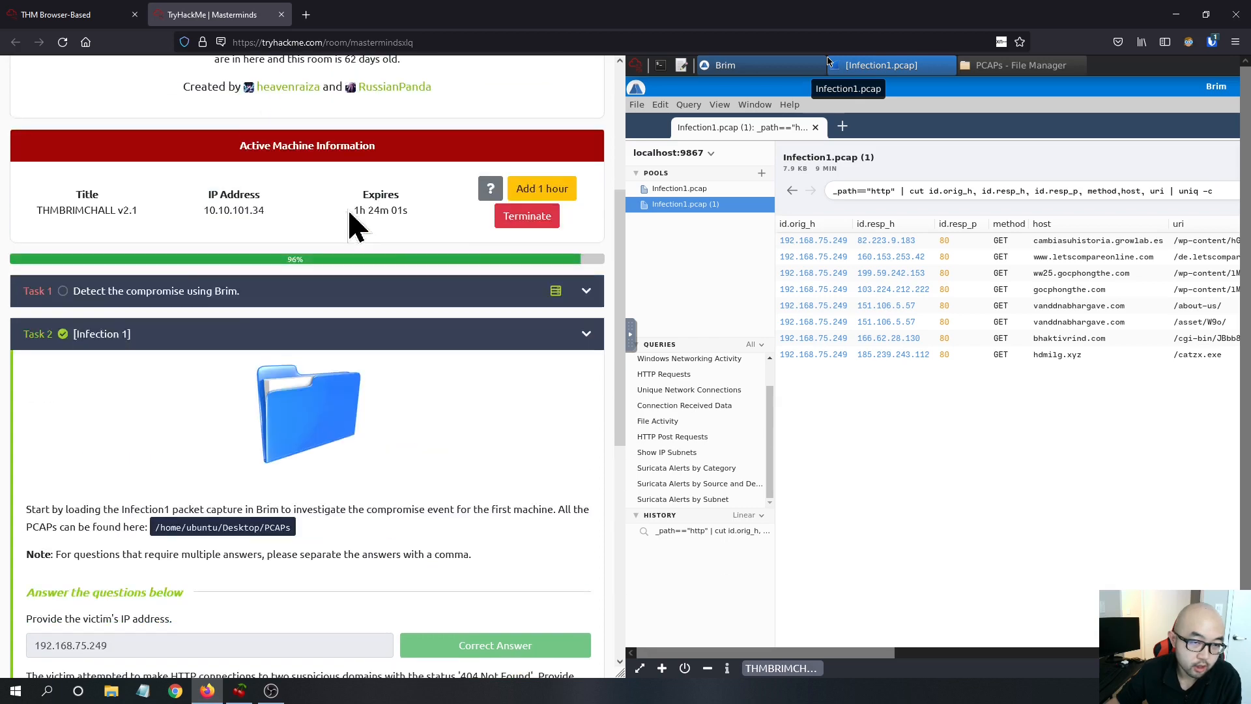
click(403, 294)
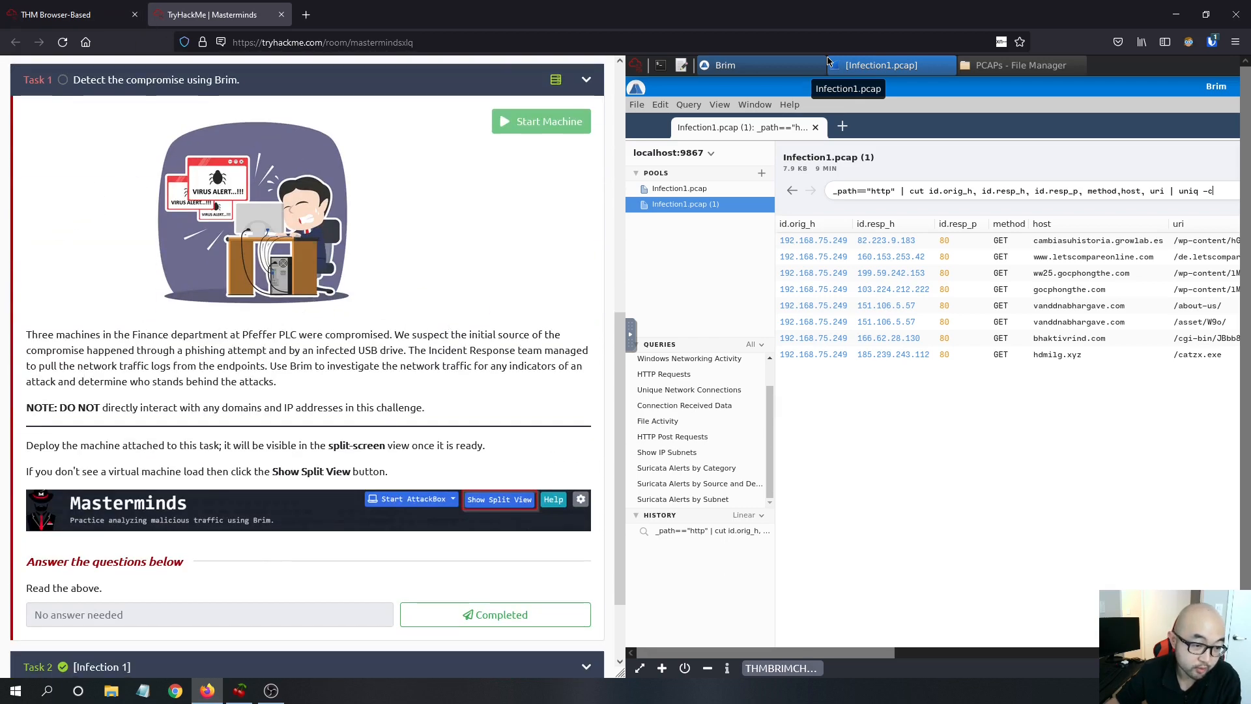
drag(227, 338, 118, 335)
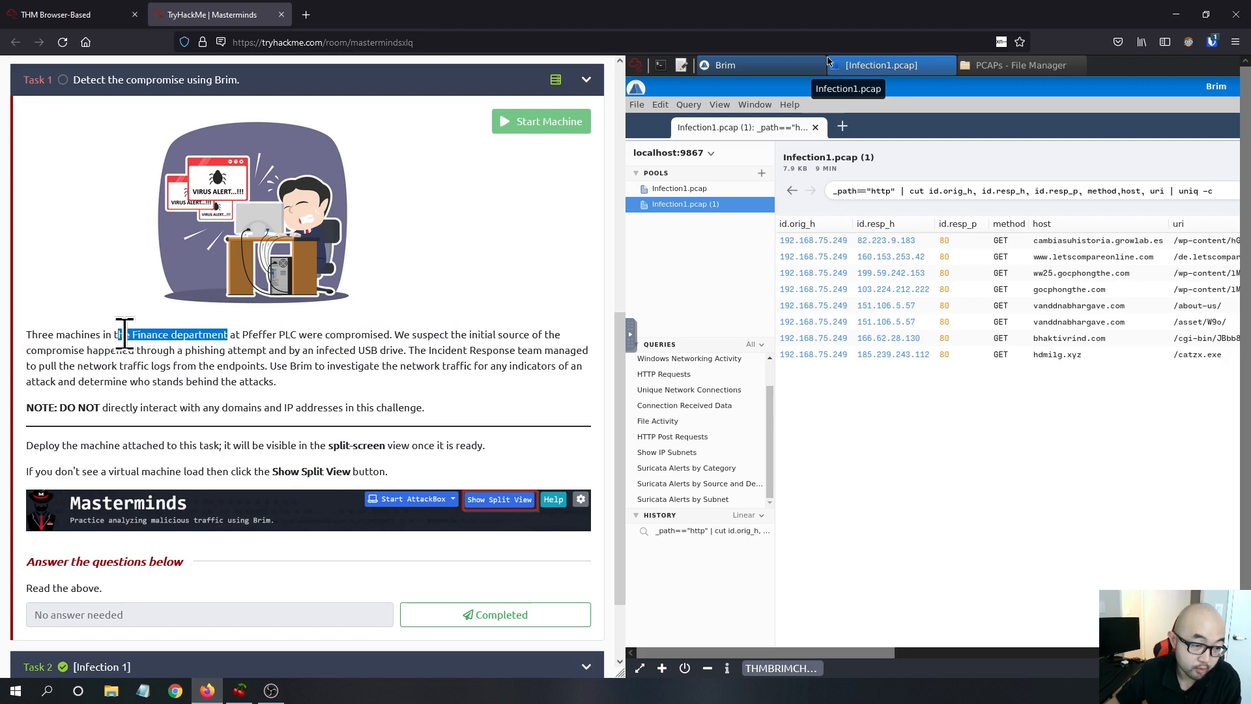
scroll(391, 363, down, 2)
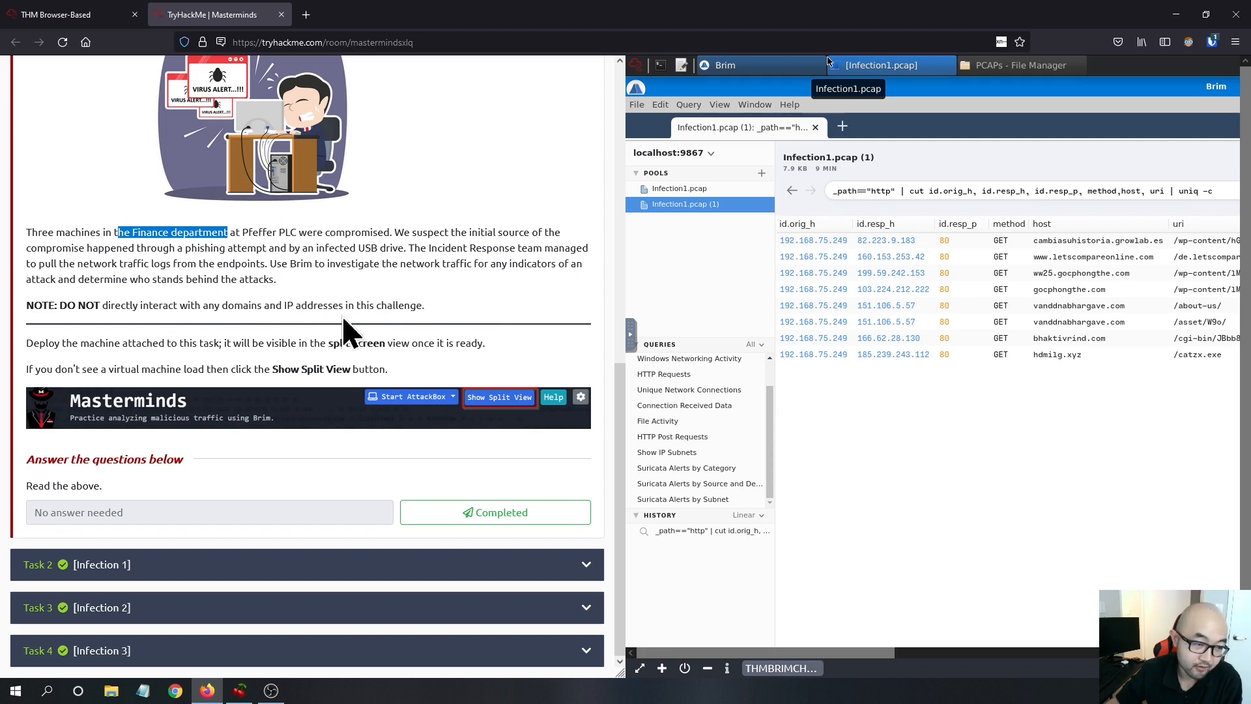
scroll(391, 305, up, 3)
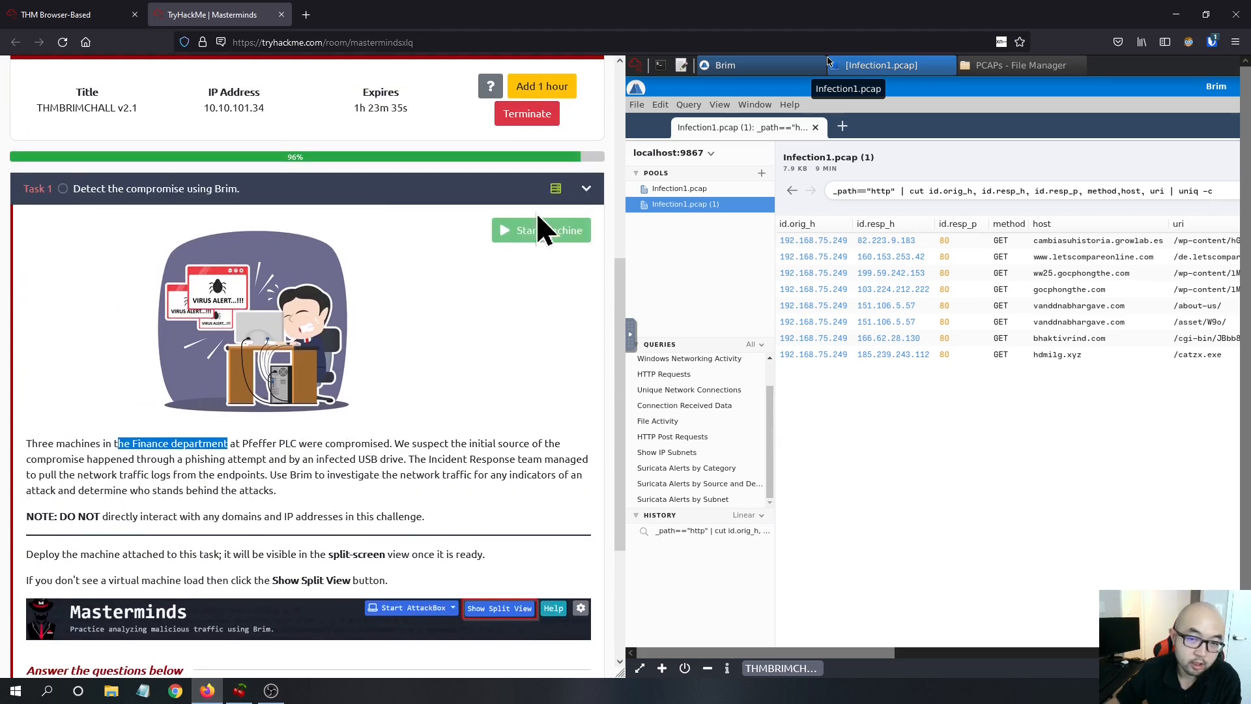
click(590, 193)
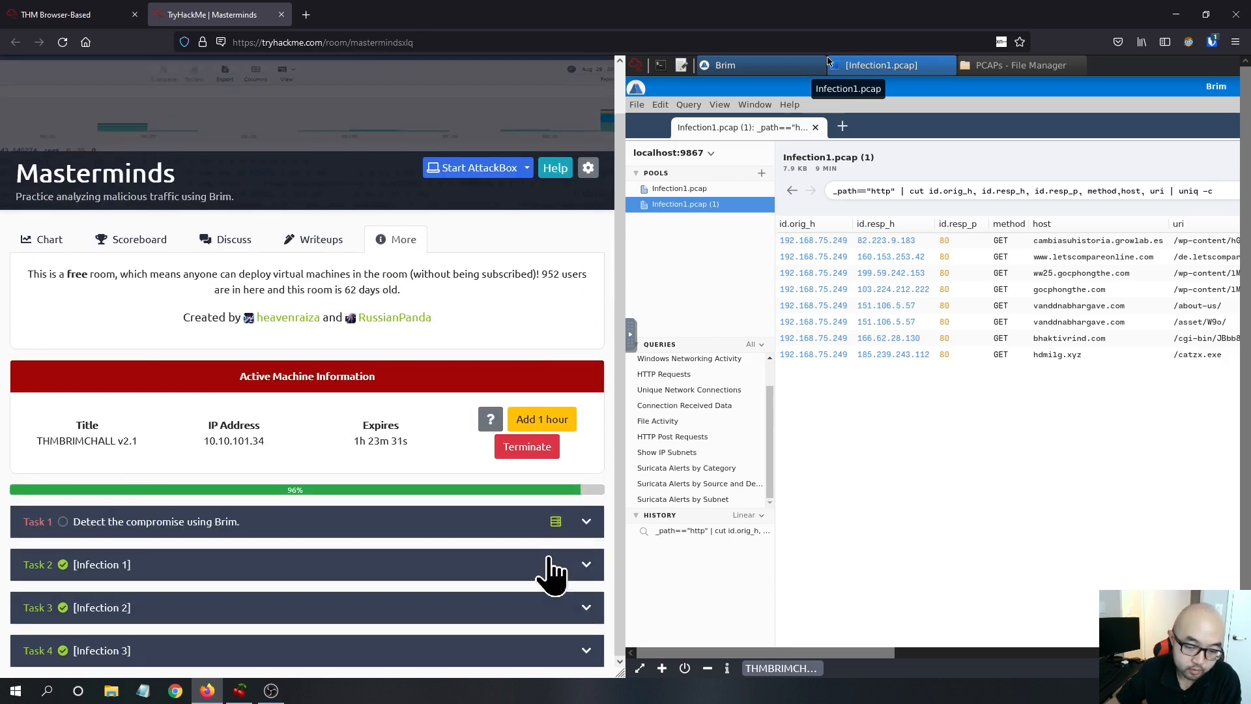
Step: Expand Task 2 [Infection 1] and check the victim's IP address question against the HTTP request results in Brim
click(550, 568)
scroll(358, 319, down, 3)
scroll(480, 324, down, 6)
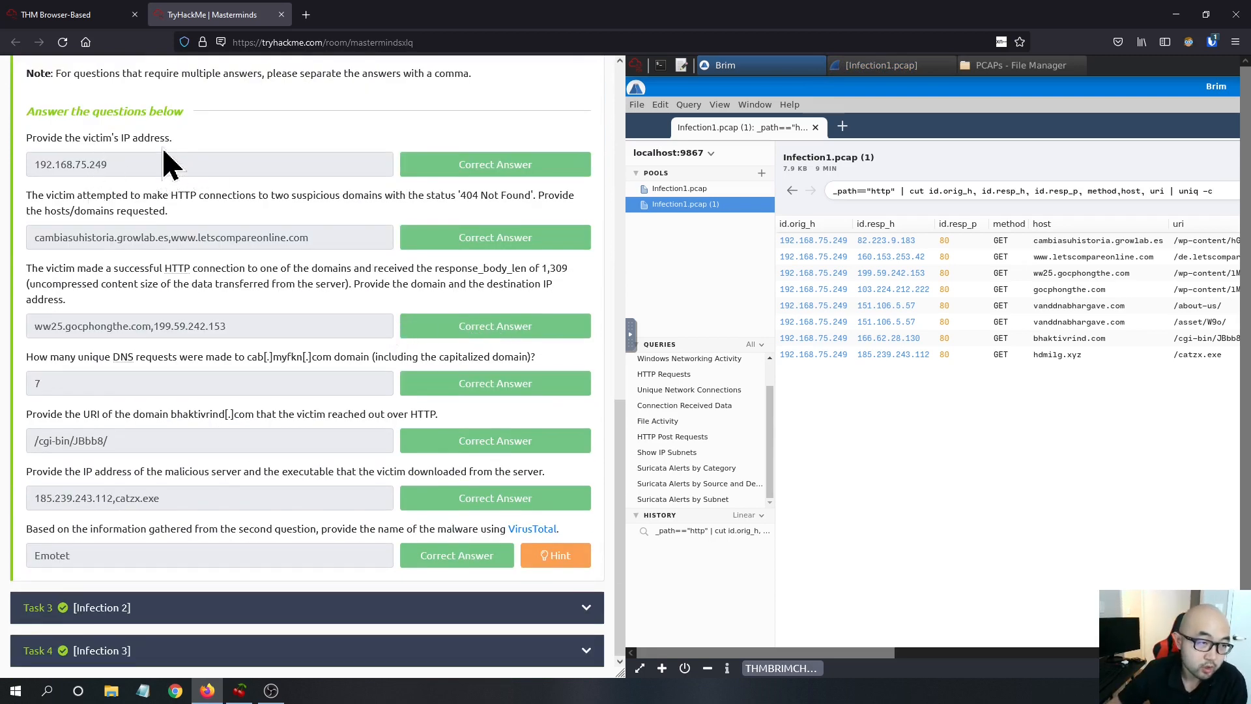
click(97, 13)
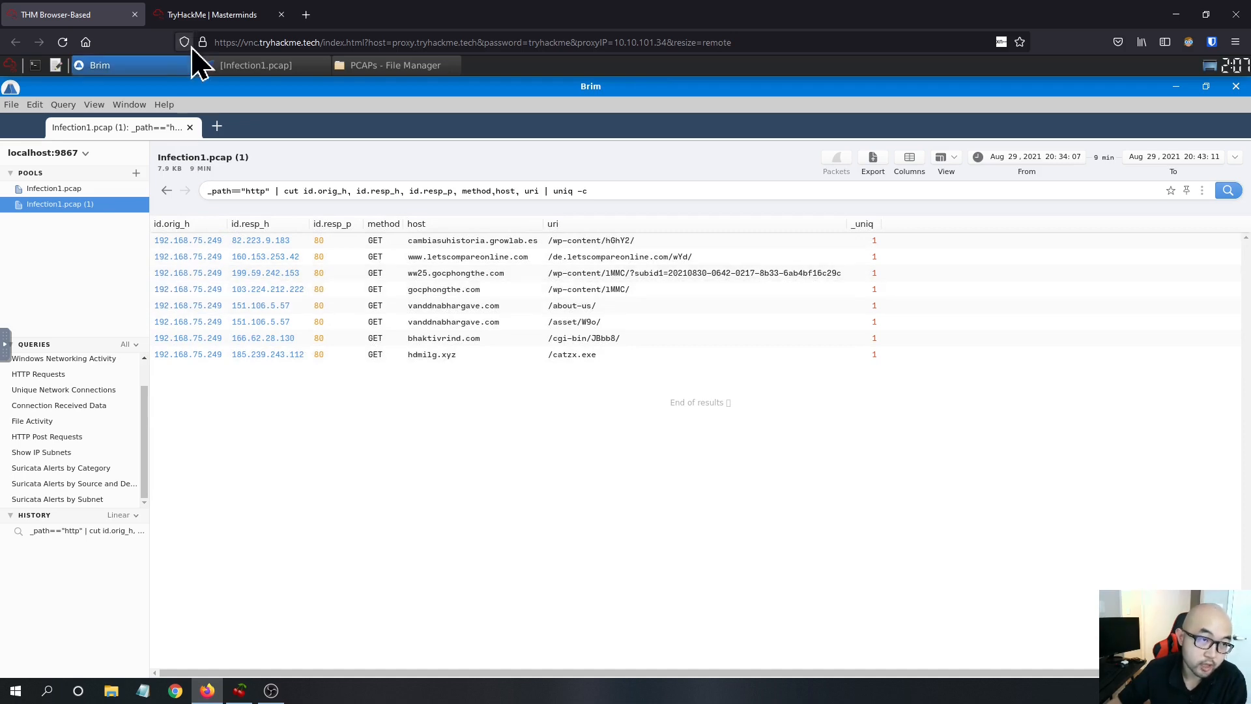
click(210, 18)
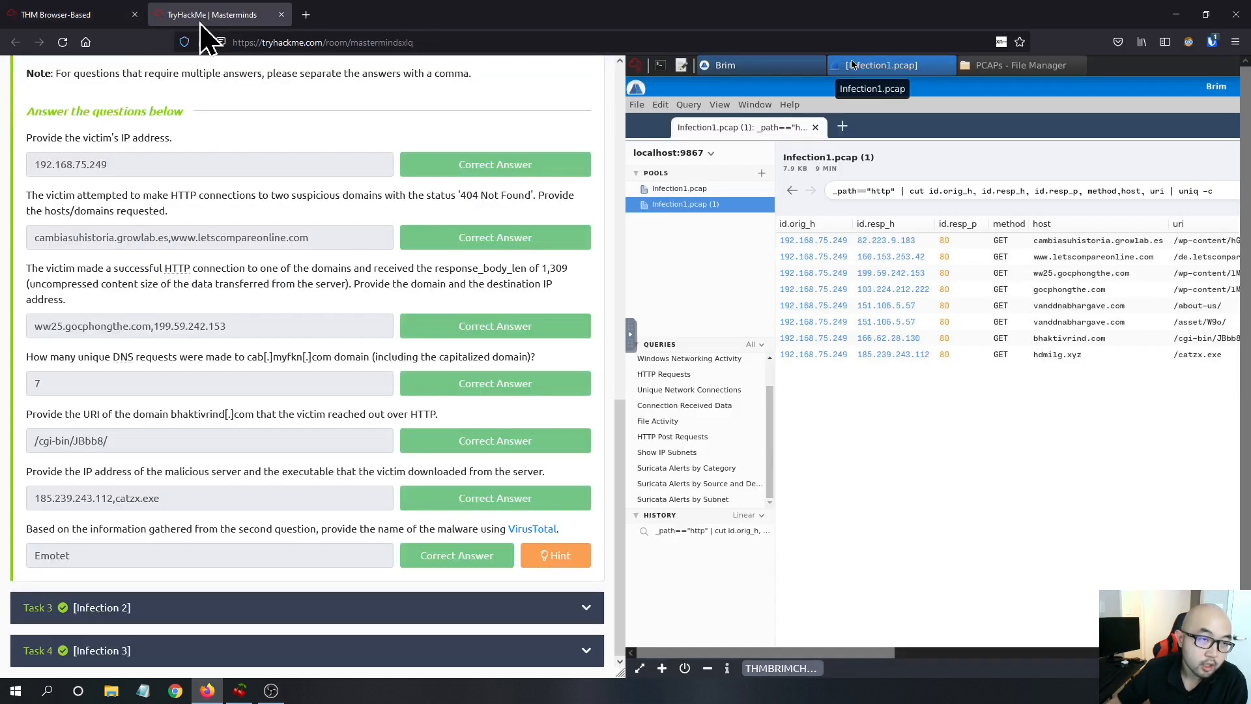
Step: Review the question about the two suspicious '404 Not Found' domains and its answer, and return to the HTTP request results in Brim
drag(161, 207, 22, 196)
click(204, 221)
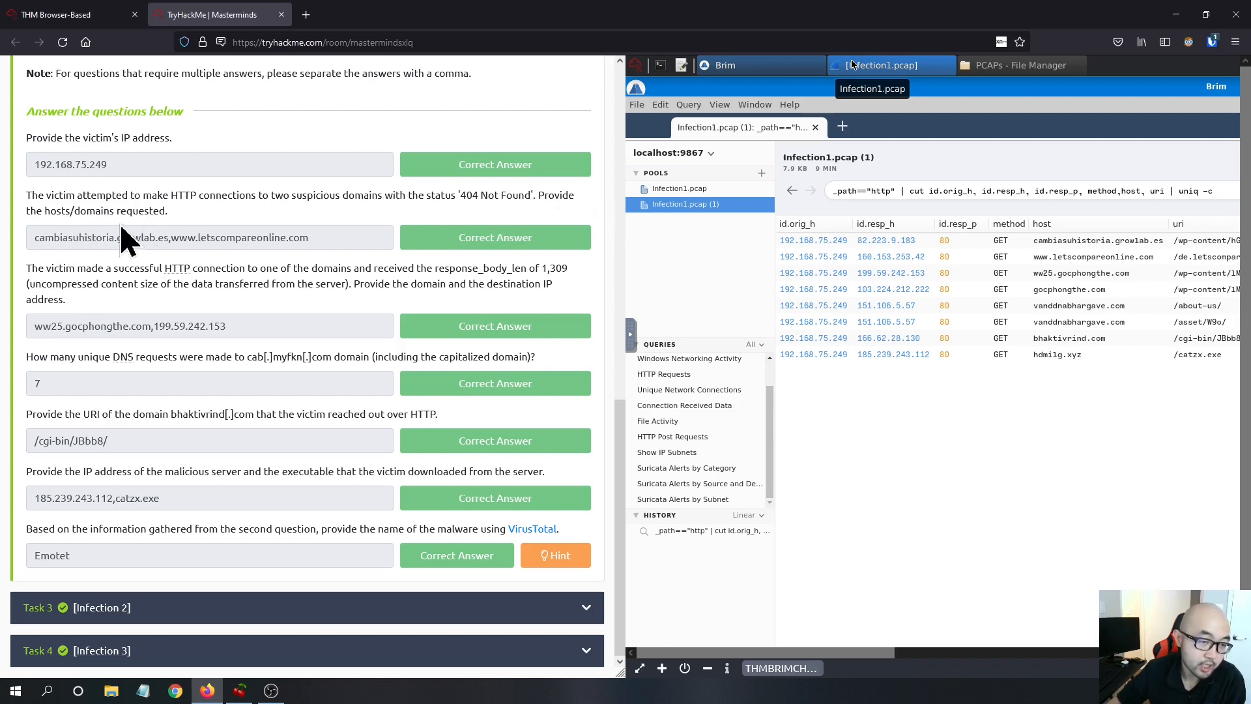
drag(313, 242, 32, 244)
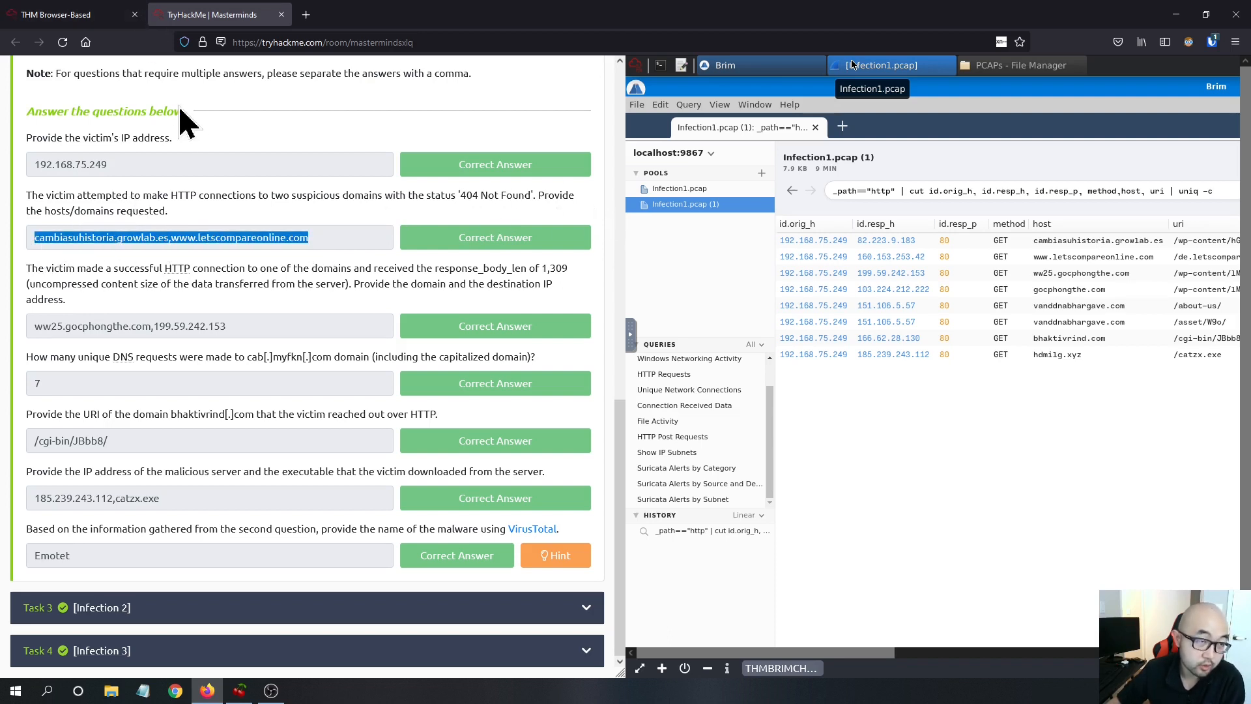
click(66, 14)
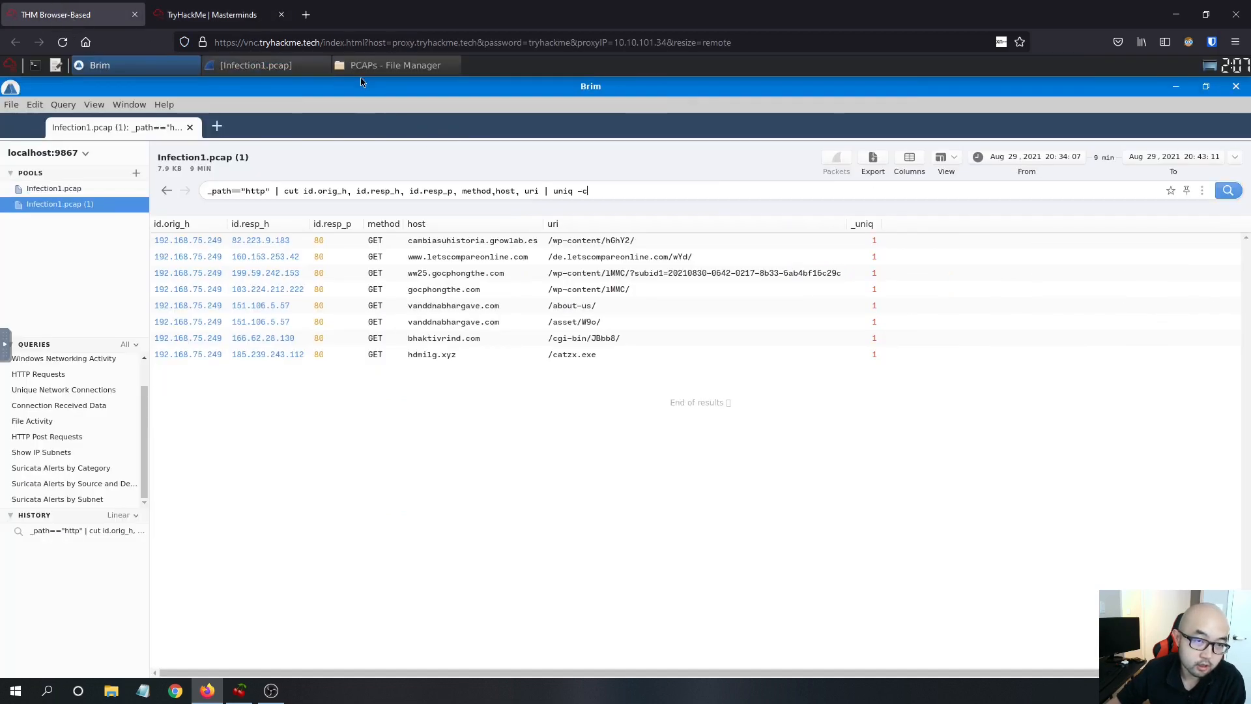
Step: Switch to the Infection1.pcap capture in Wireshark and filter the packets by http
click(369, 65)
click(241, 66)
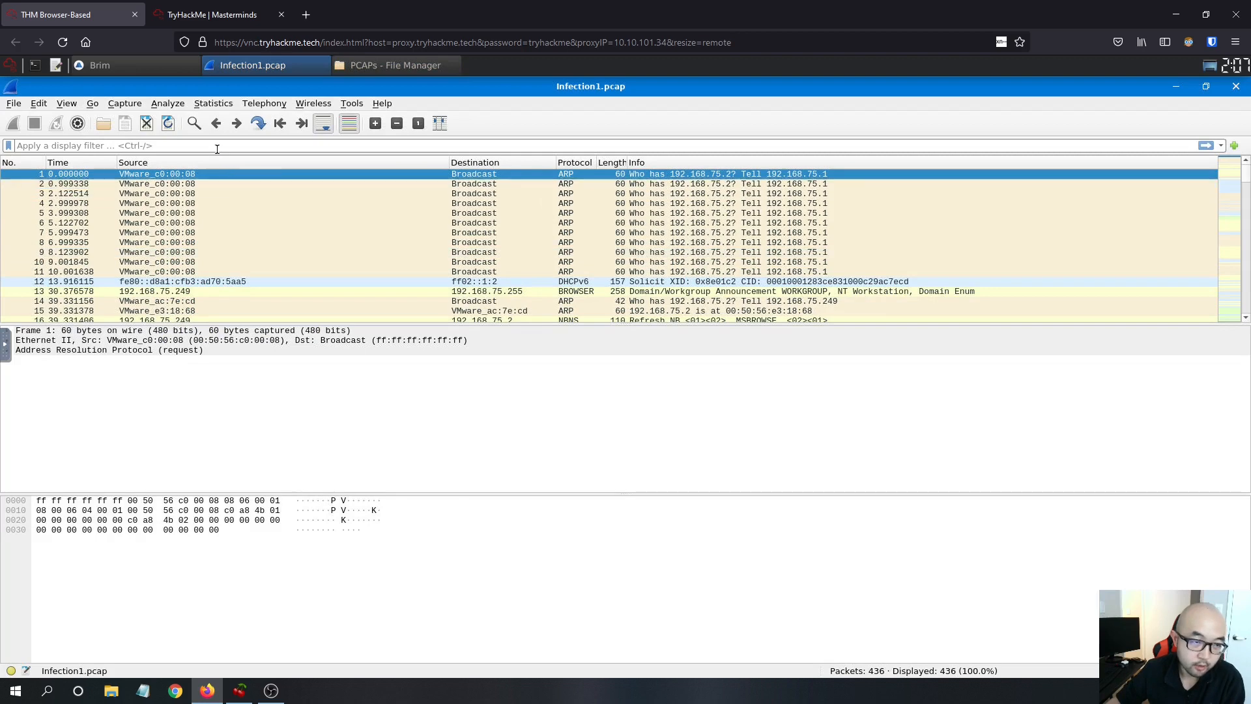
text(http)
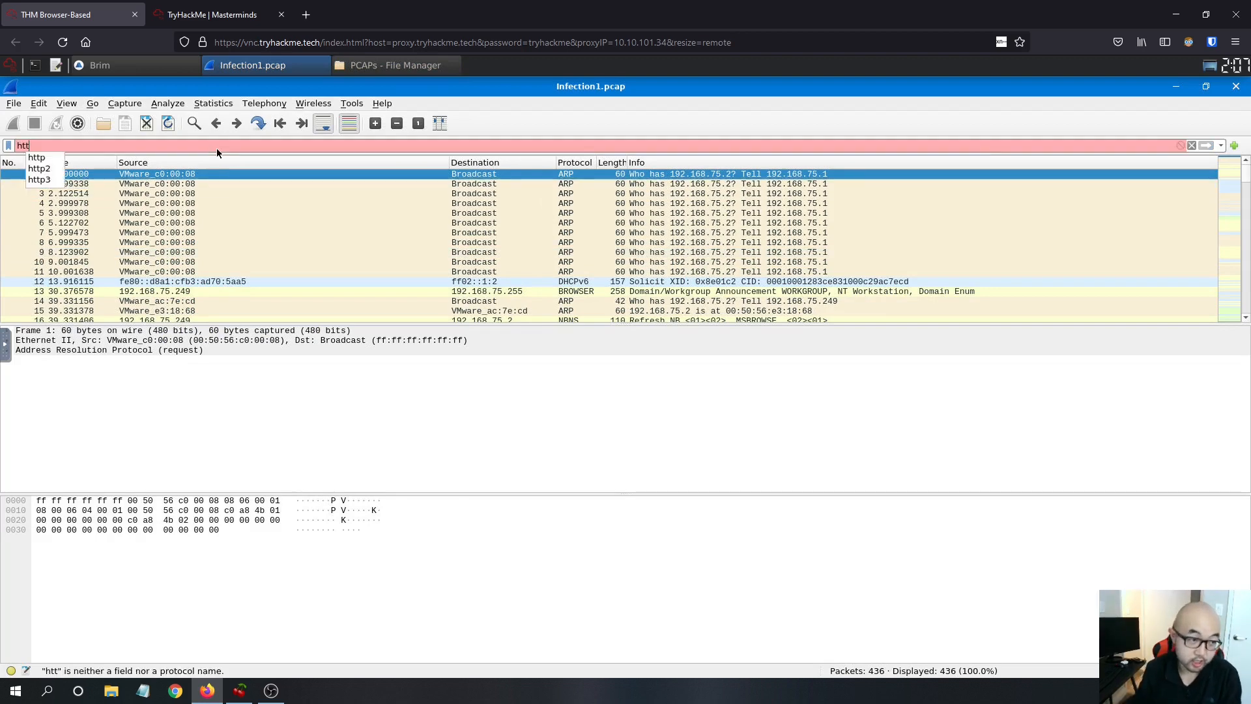
key(Return)
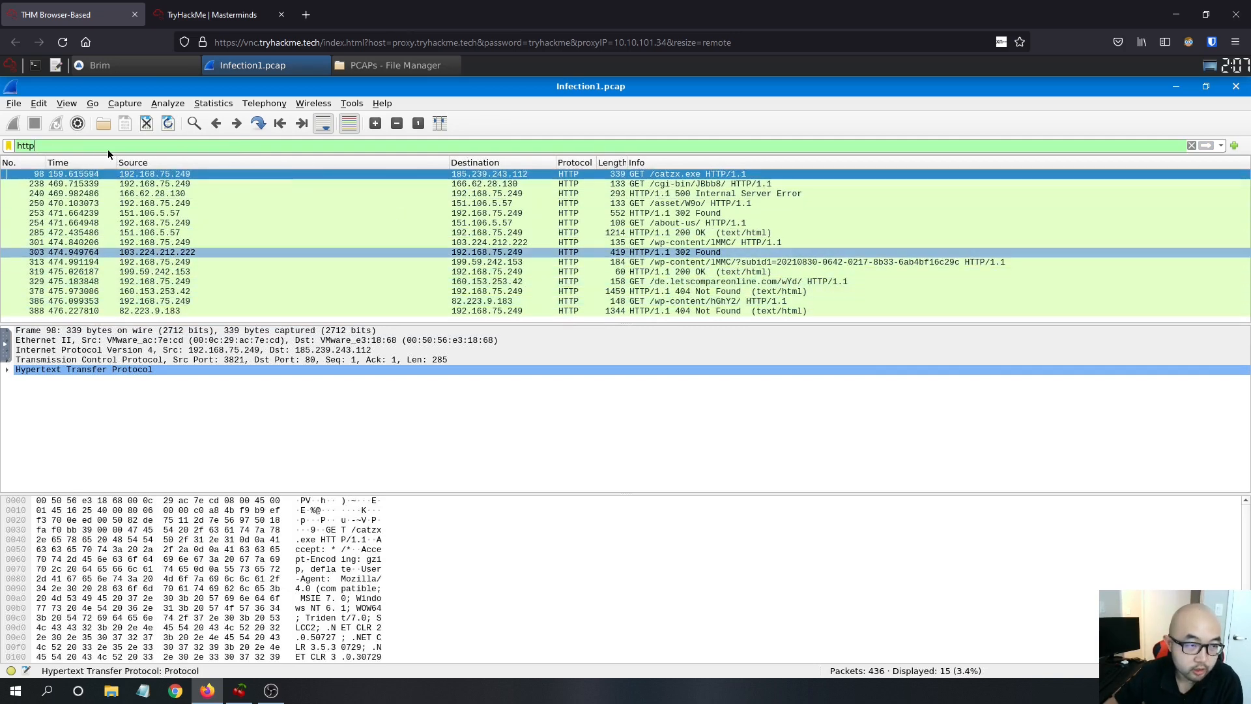
Step: Turn on network address resolution and inspect the source domains of the two 404 Not Found responses
click(66, 104)
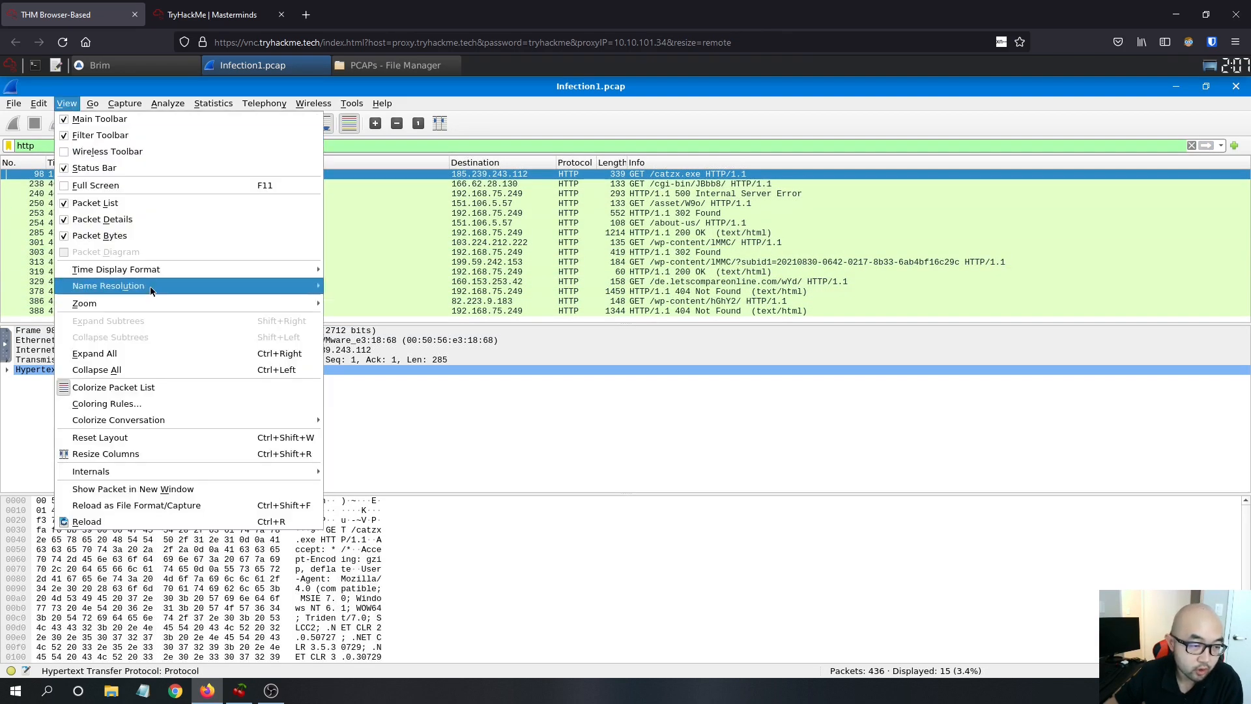
mouse_move(151, 288)
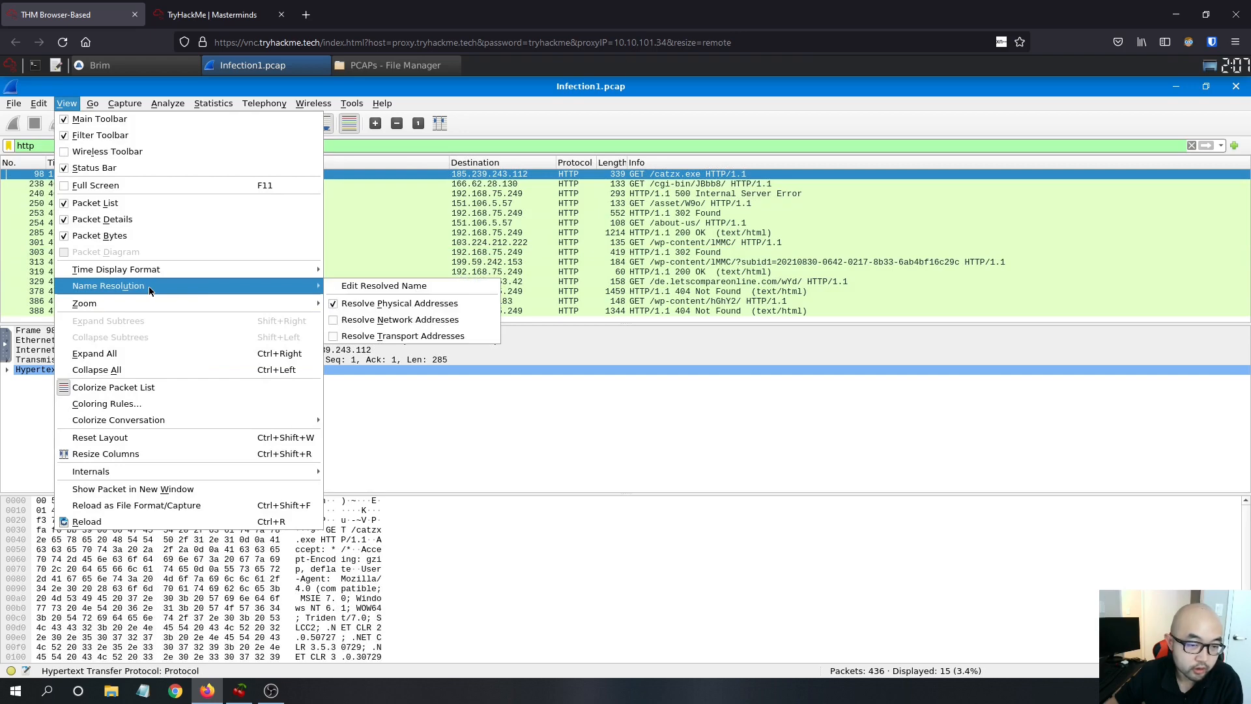
click(404, 319)
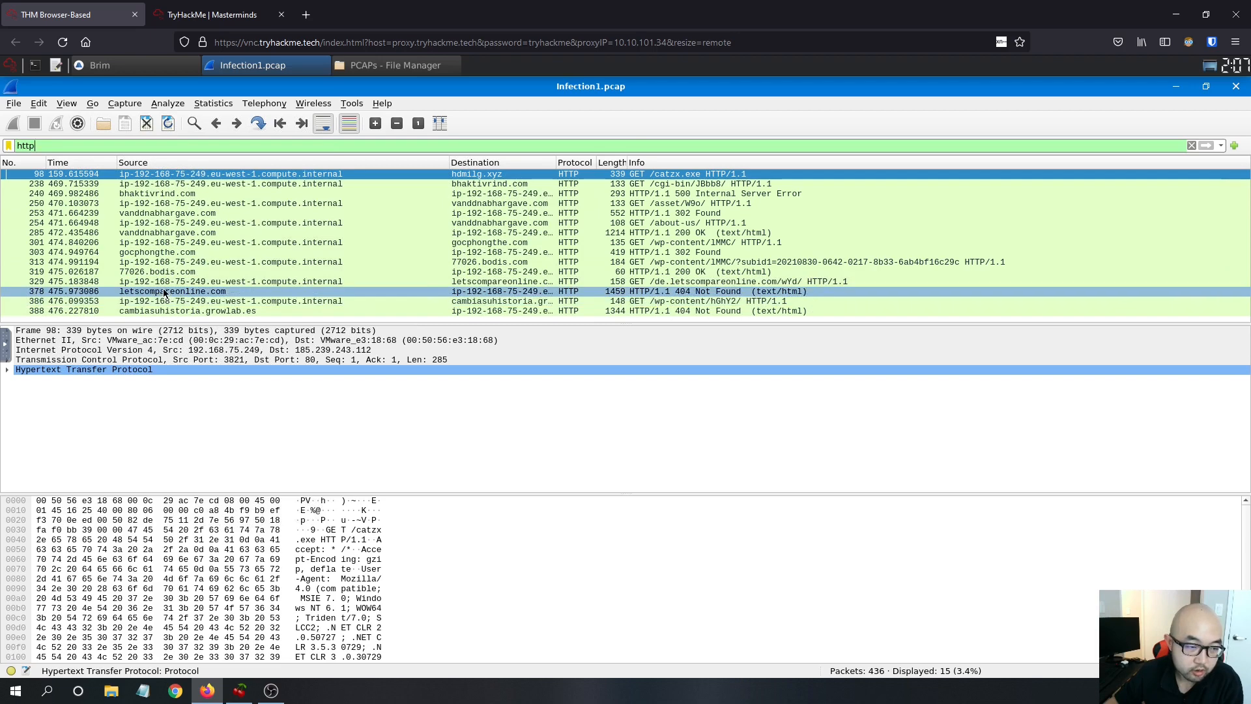
click(170, 311)
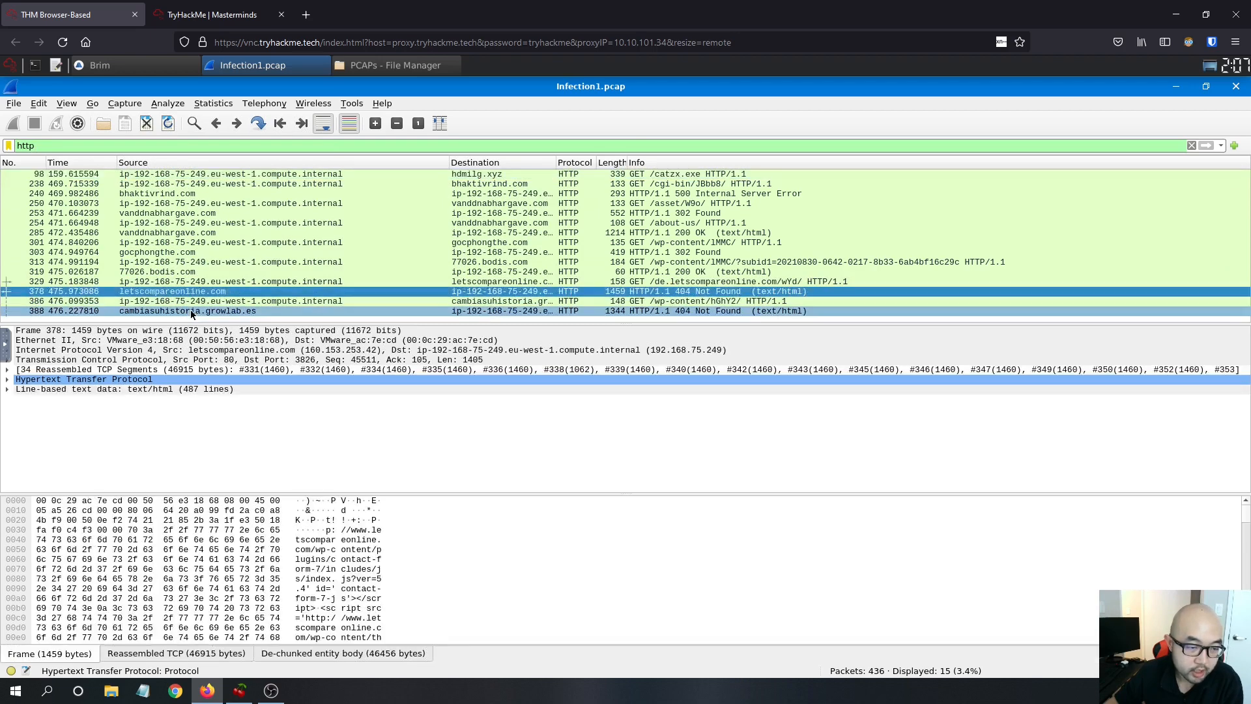
click(727, 293)
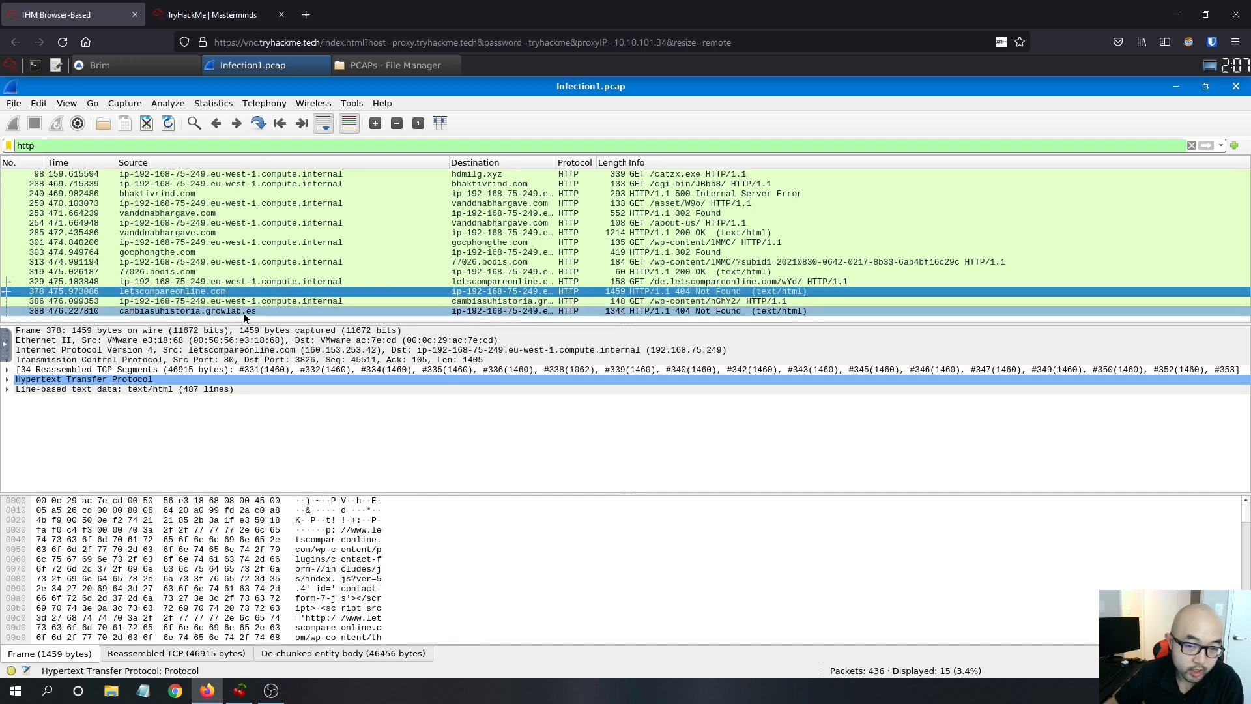
Step: In the Masterminds room, review the 404 domains answer and the question about the successful connection with response_body_len 1,309
click(255, 16)
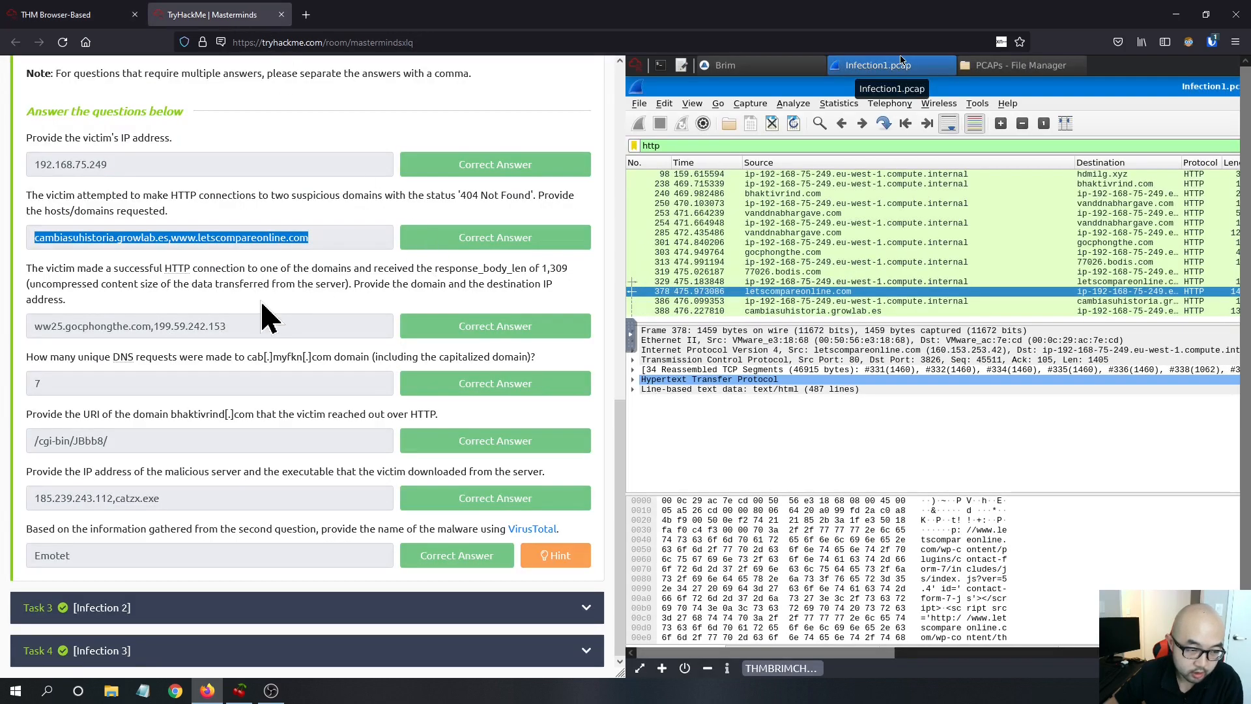
drag(231, 326, 180, 325)
drag(373, 237, 31, 242)
click(308, 331)
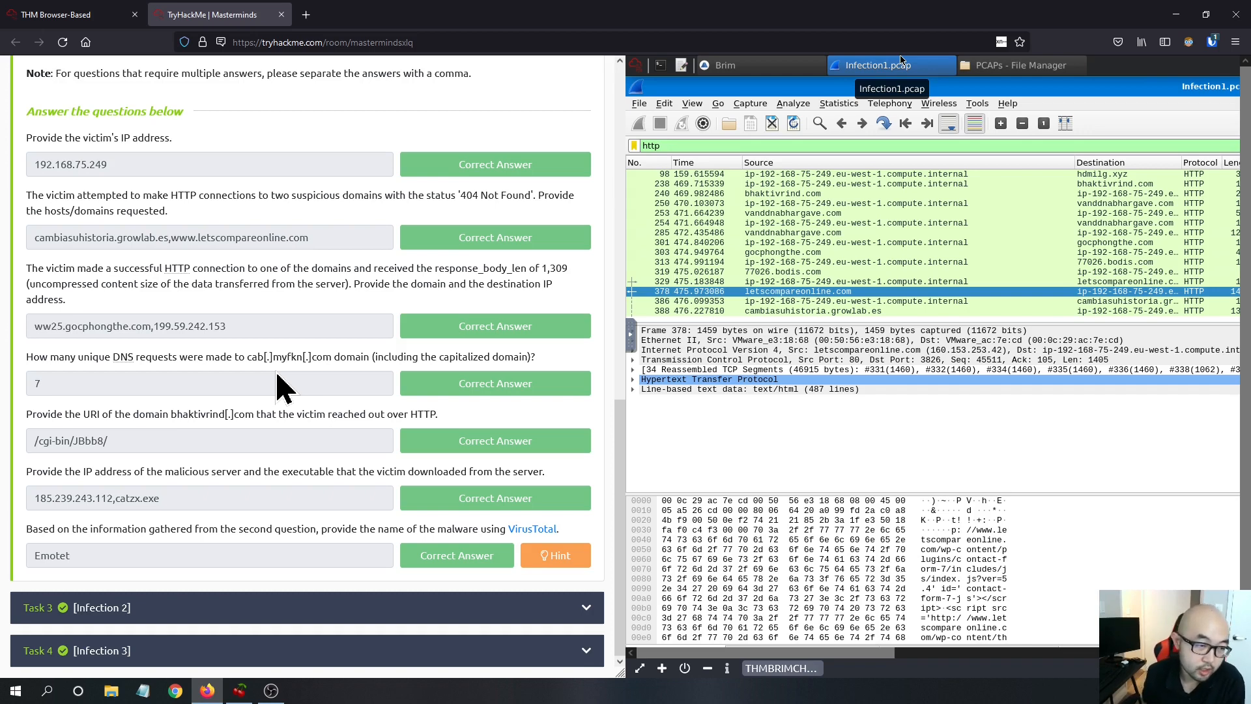
scroll(261, 371, up, 2)
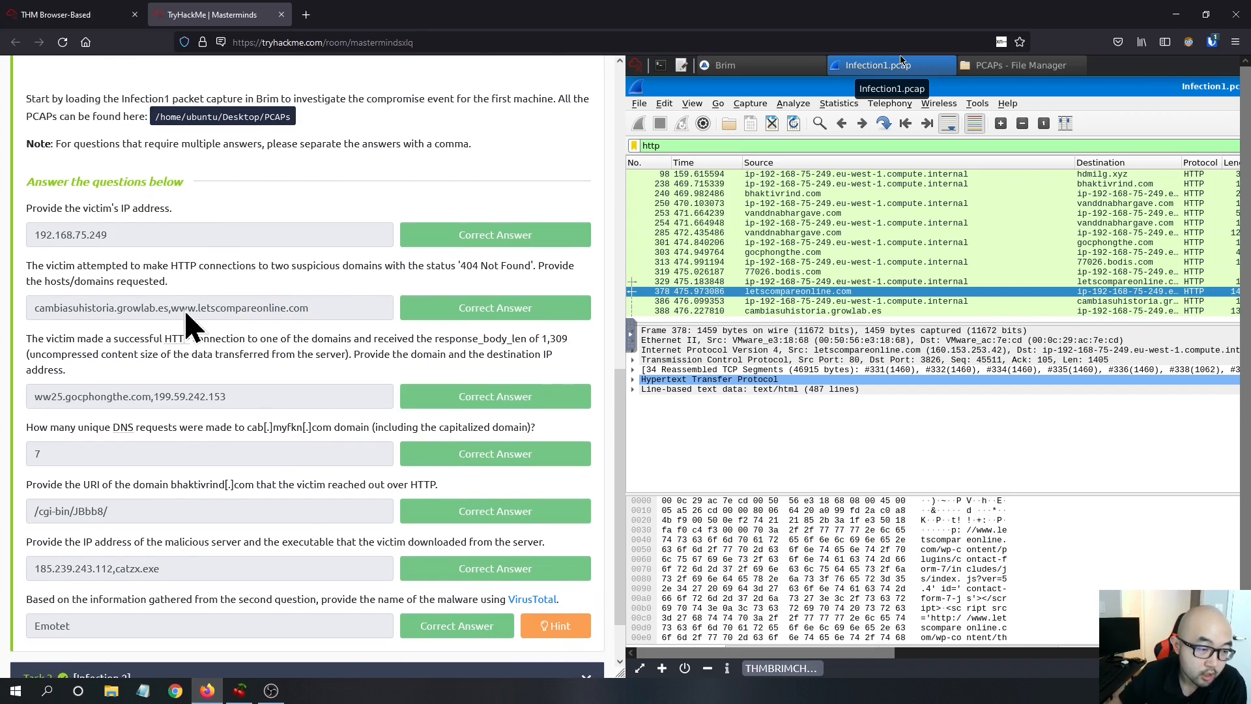
Step: Back in the Wireshark capture, expand the HTTP details of 200 OK packet 319 and check its file data size
click(111, 14)
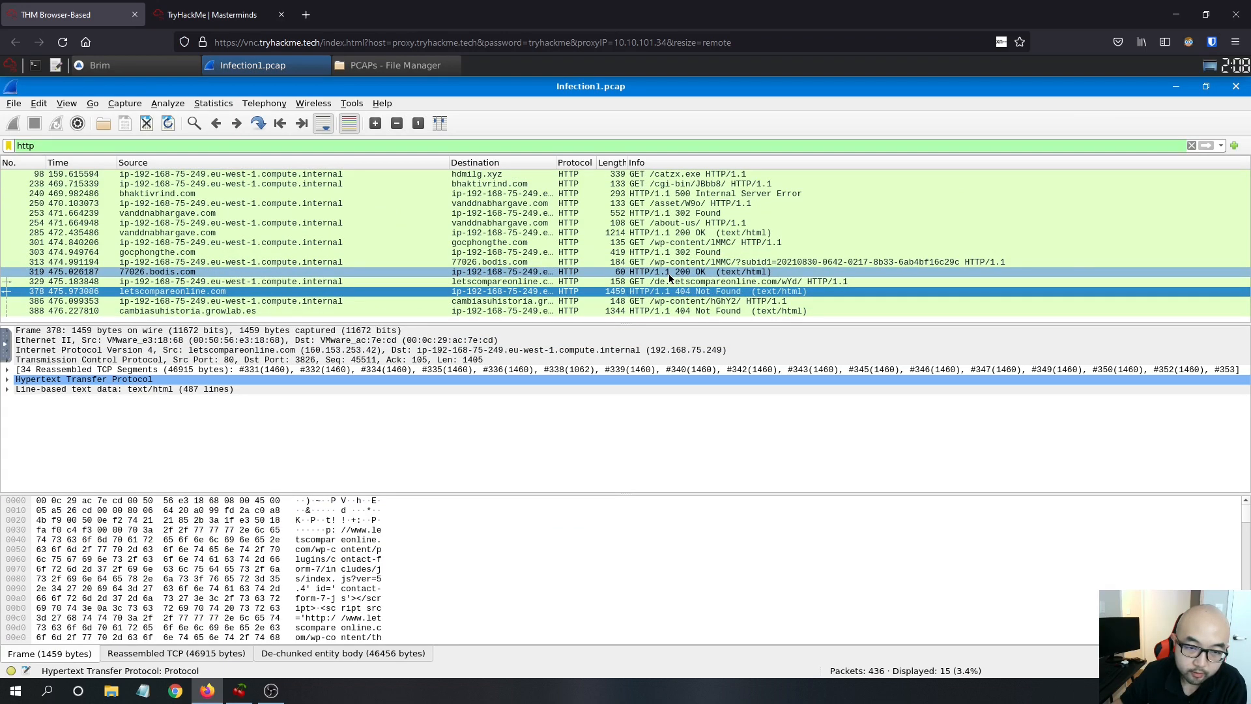
click(527, 283)
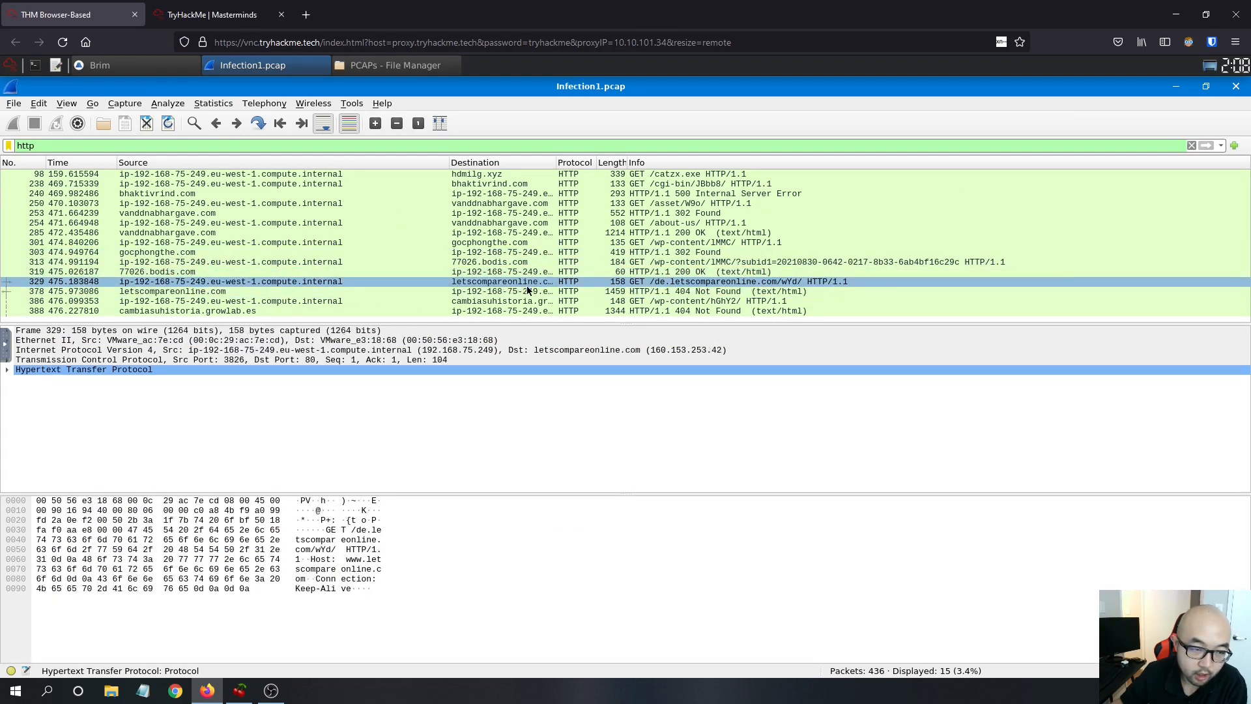
click(483, 273)
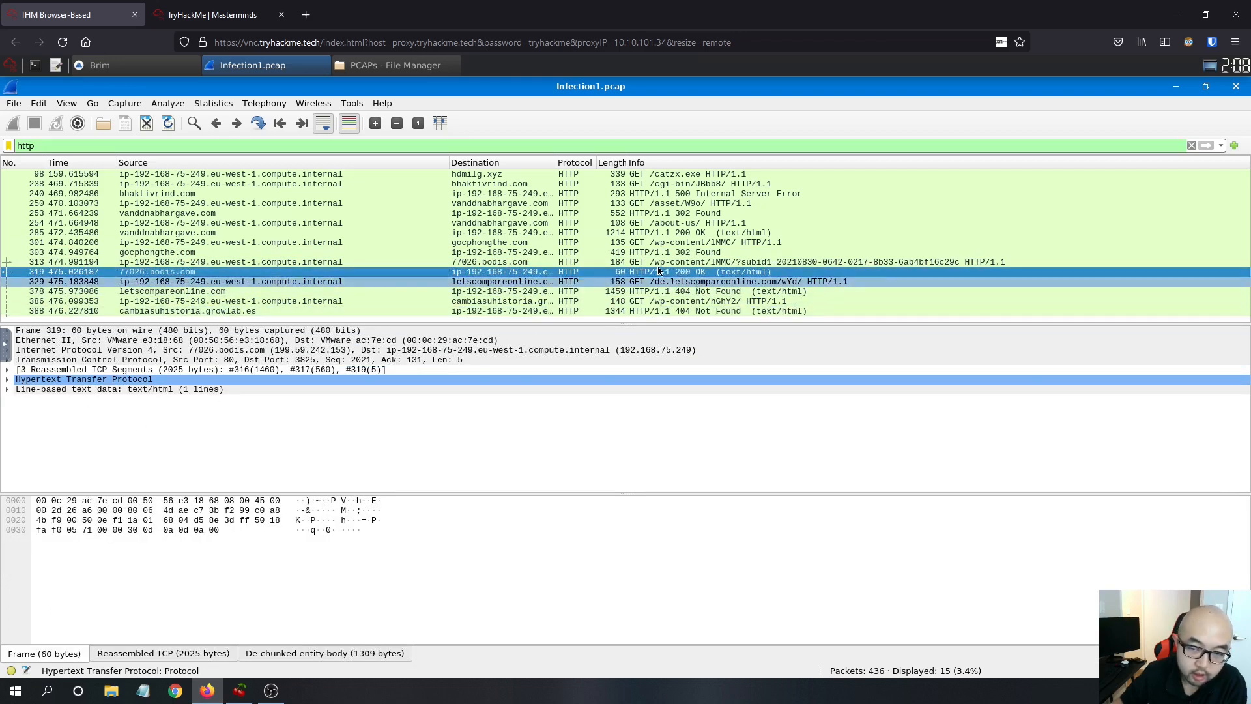
click(7, 380)
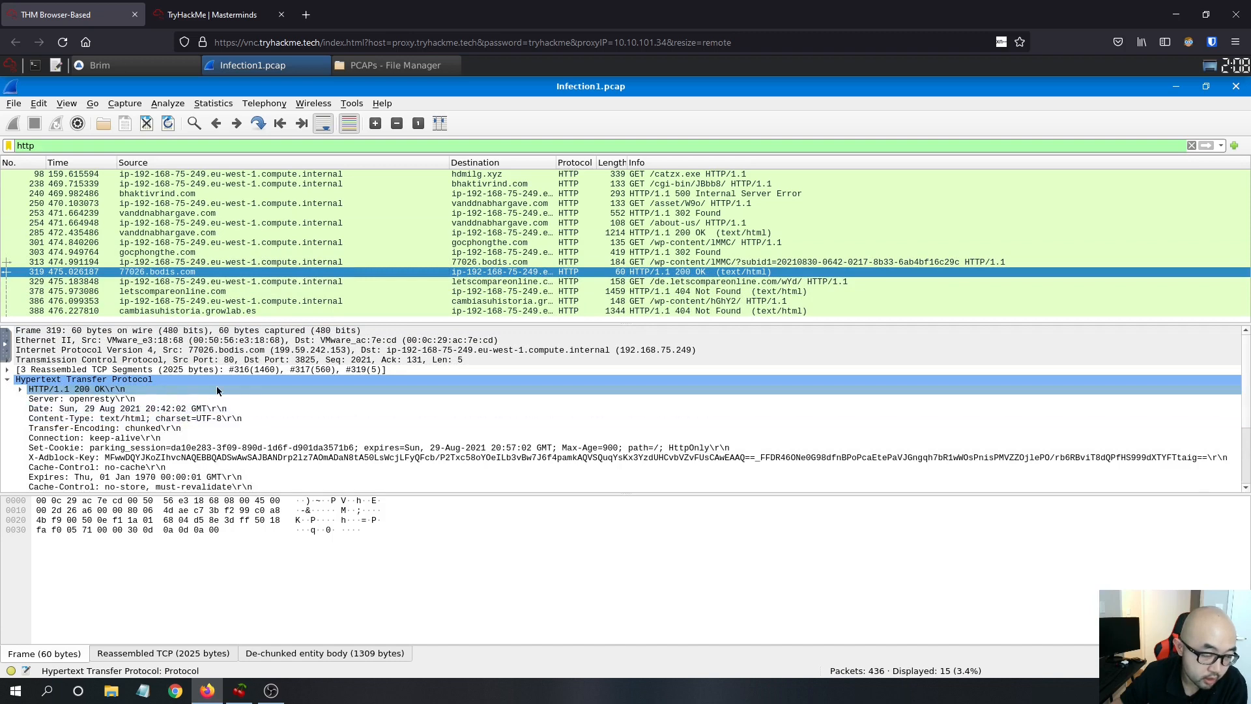
scroll(222, 388, down, 3)
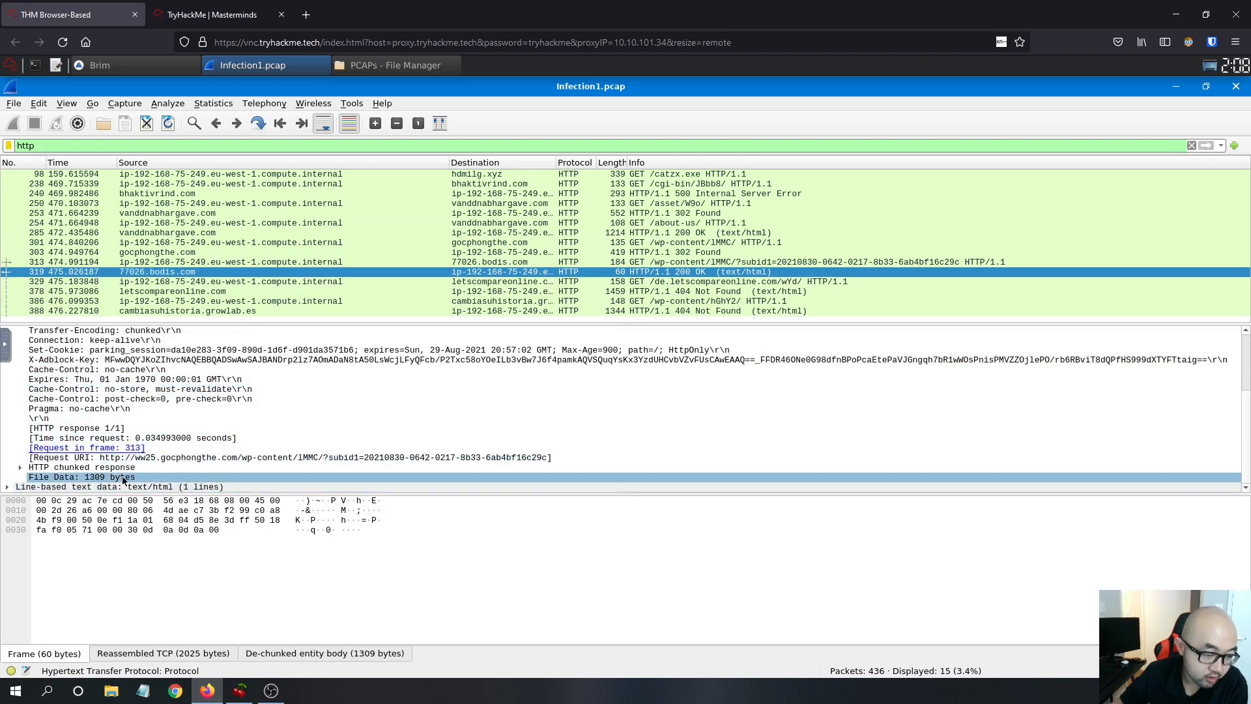
Step: Follow the TCP stream of packet 319 and highlight the requested host name in the conversation
right_click(502, 275)
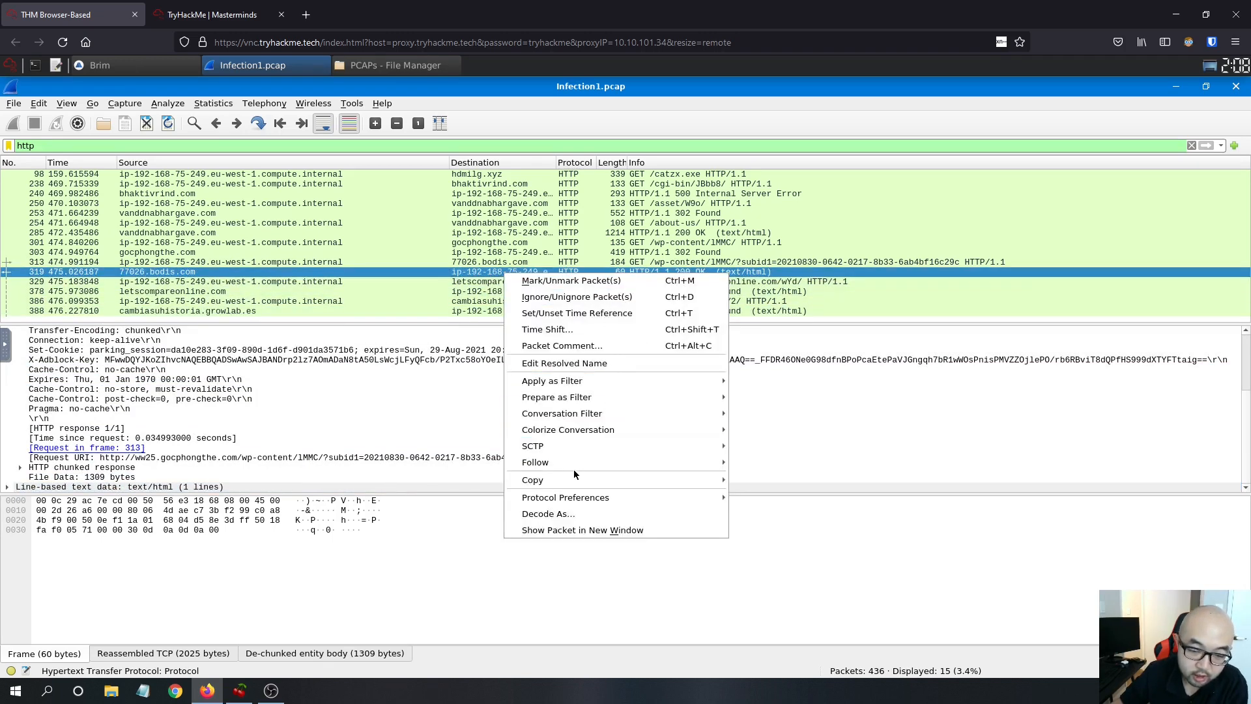
mouse_move(575, 466)
click(763, 463)
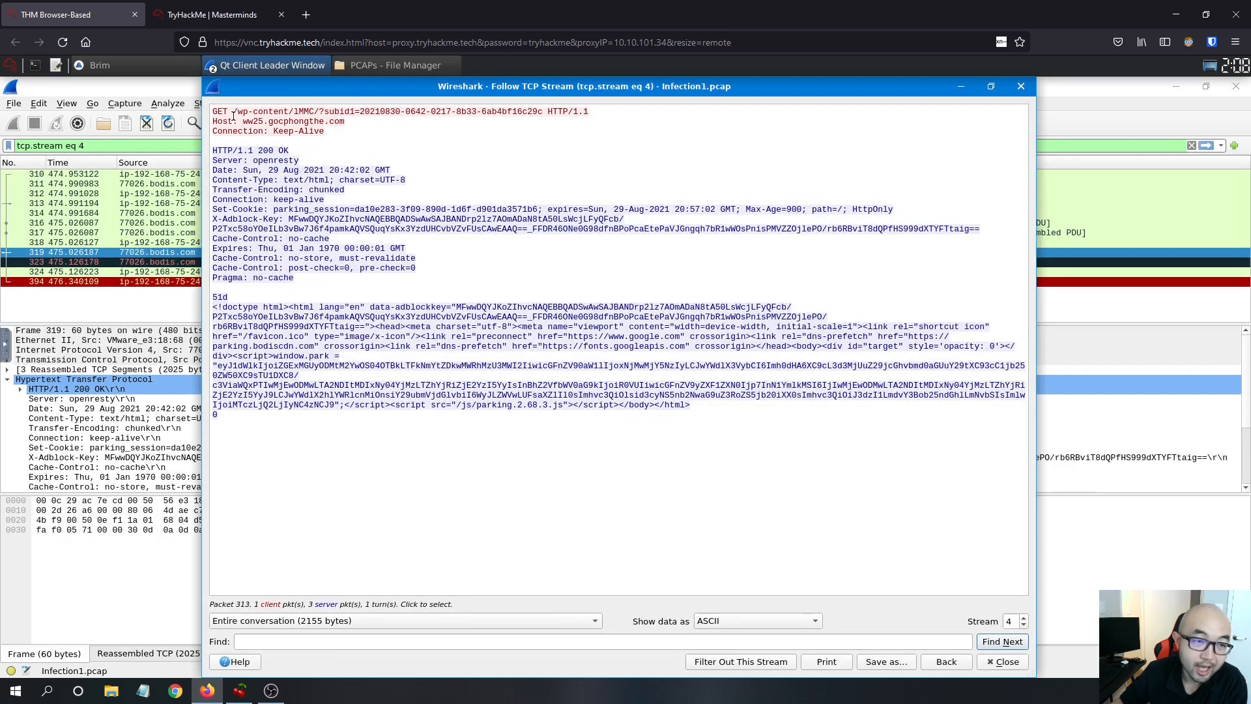
drag(347, 122, 244, 123)
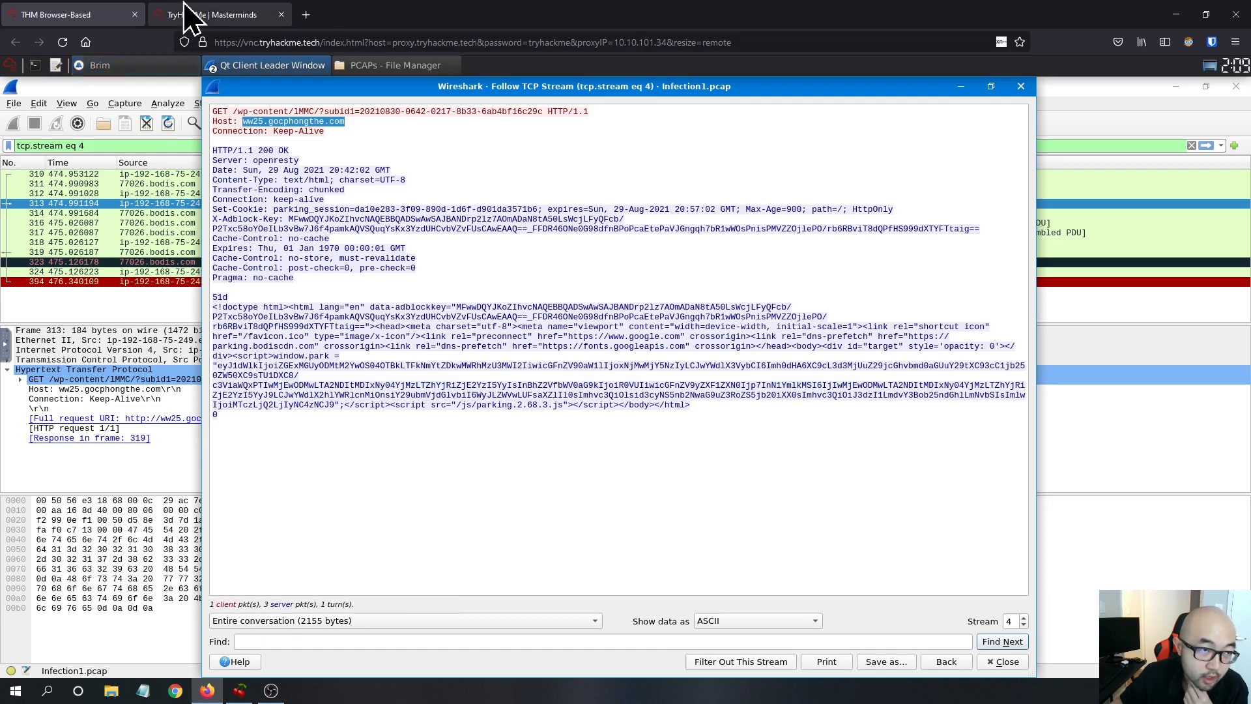
Step: Compare the host with the room's answer, close the stream window, and check packet 319's source IP address in its IPv4 layer
click(218, 14)
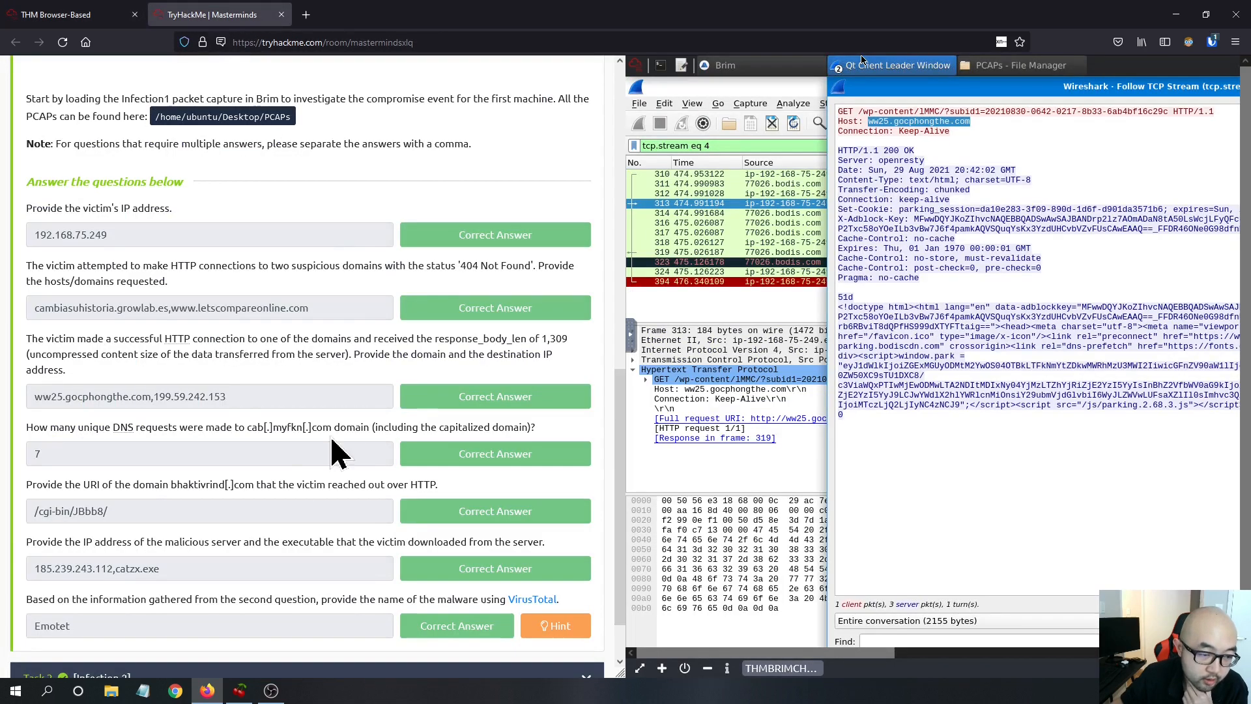
scroll(245, 326, down, 2)
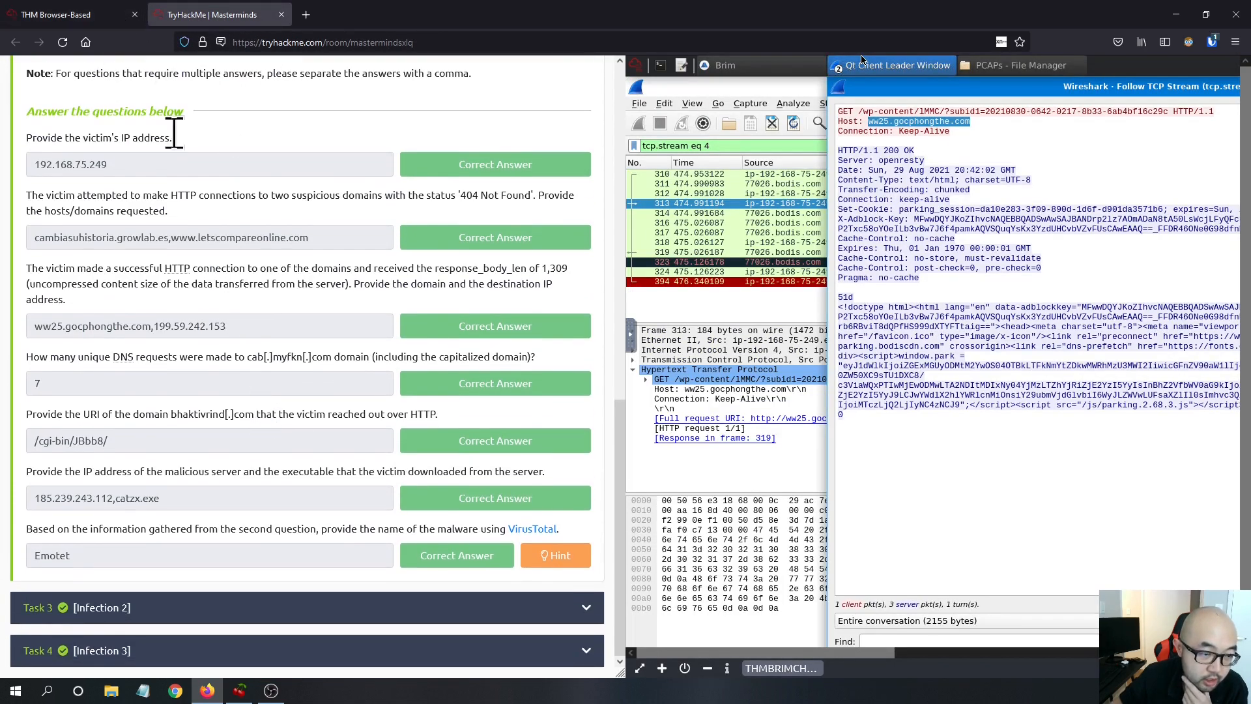
click(104, 15)
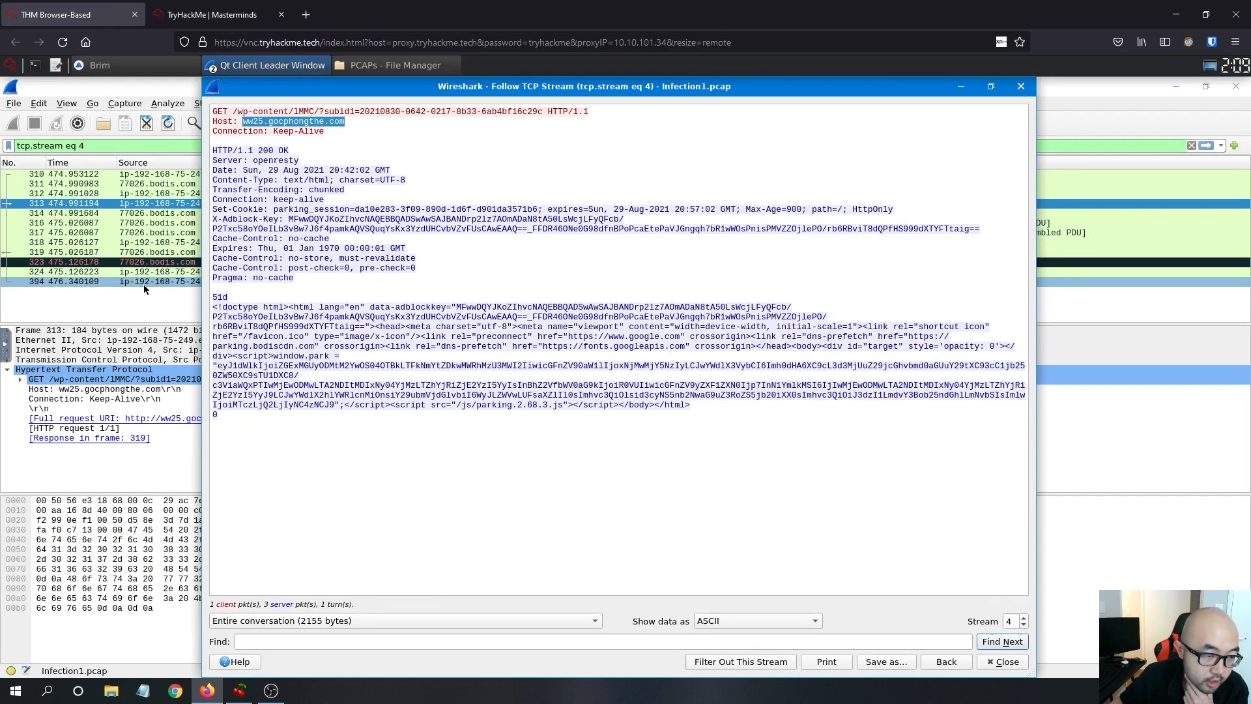
key(Escape)
click(191, 254)
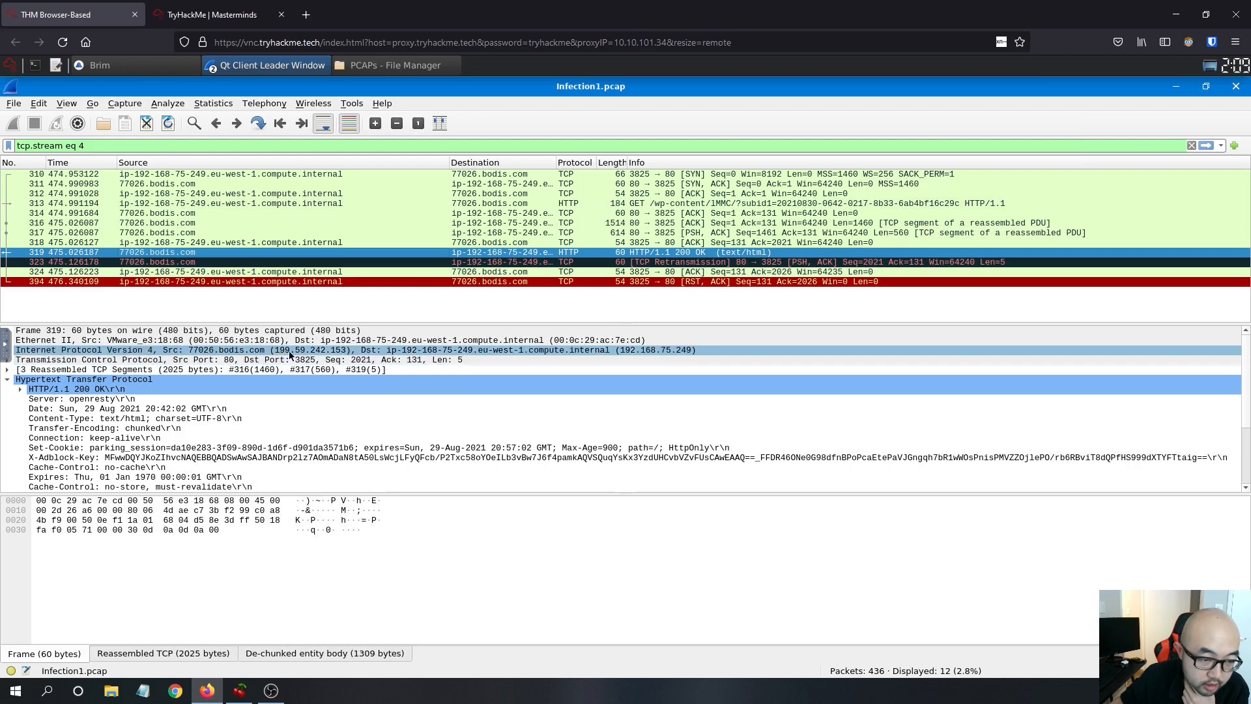
click(329, 355)
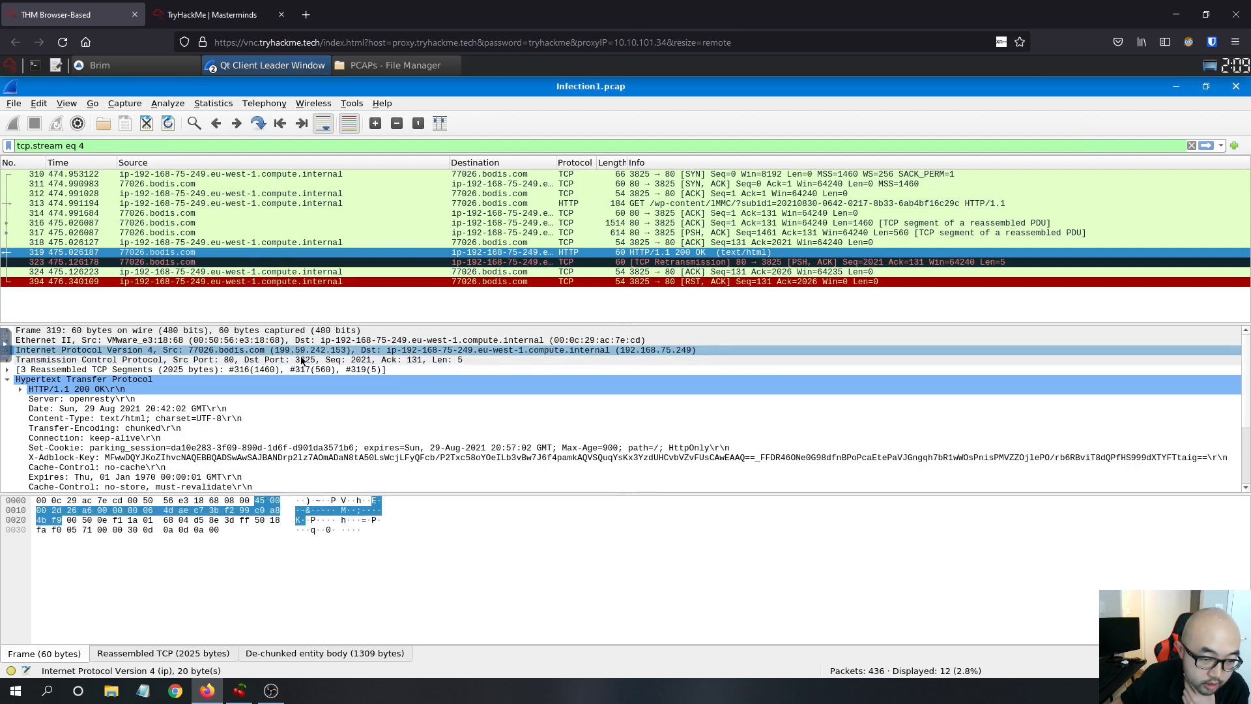
Step: Read the room question about unique DNS requests to cab[.]myfkn[.]com, highlighting the domain name
click(209, 12)
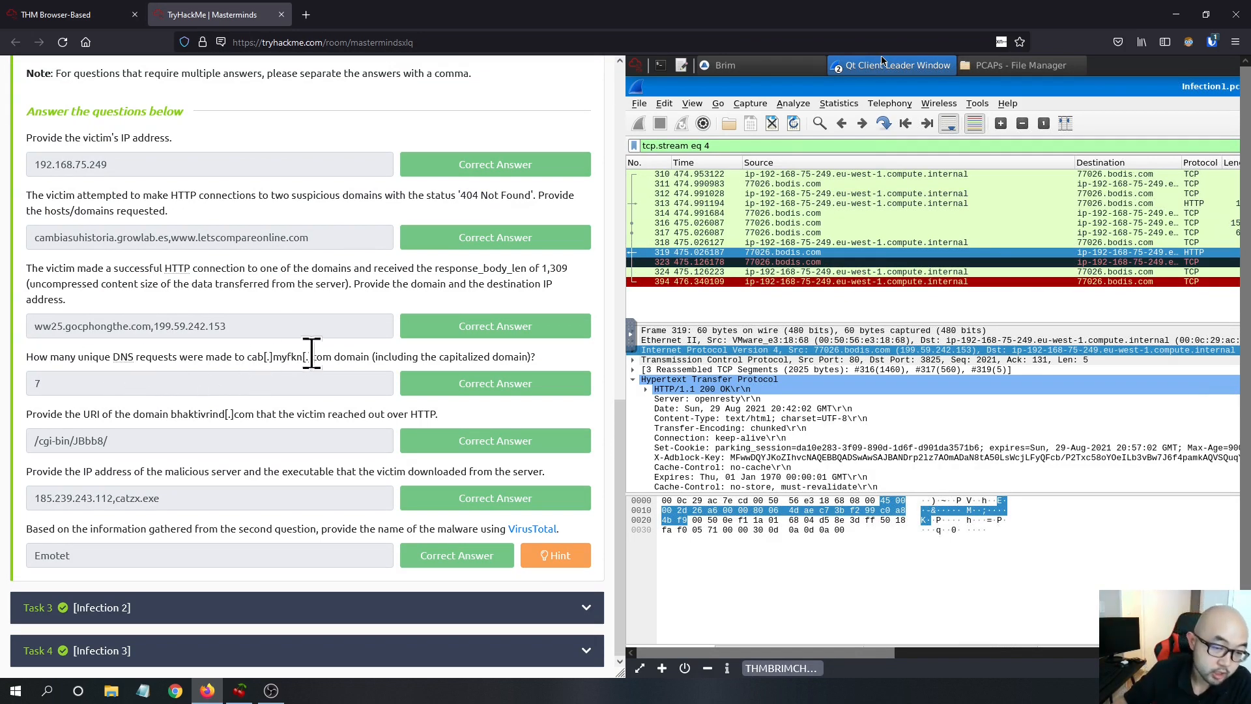
drag(334, 357, 266, 356)
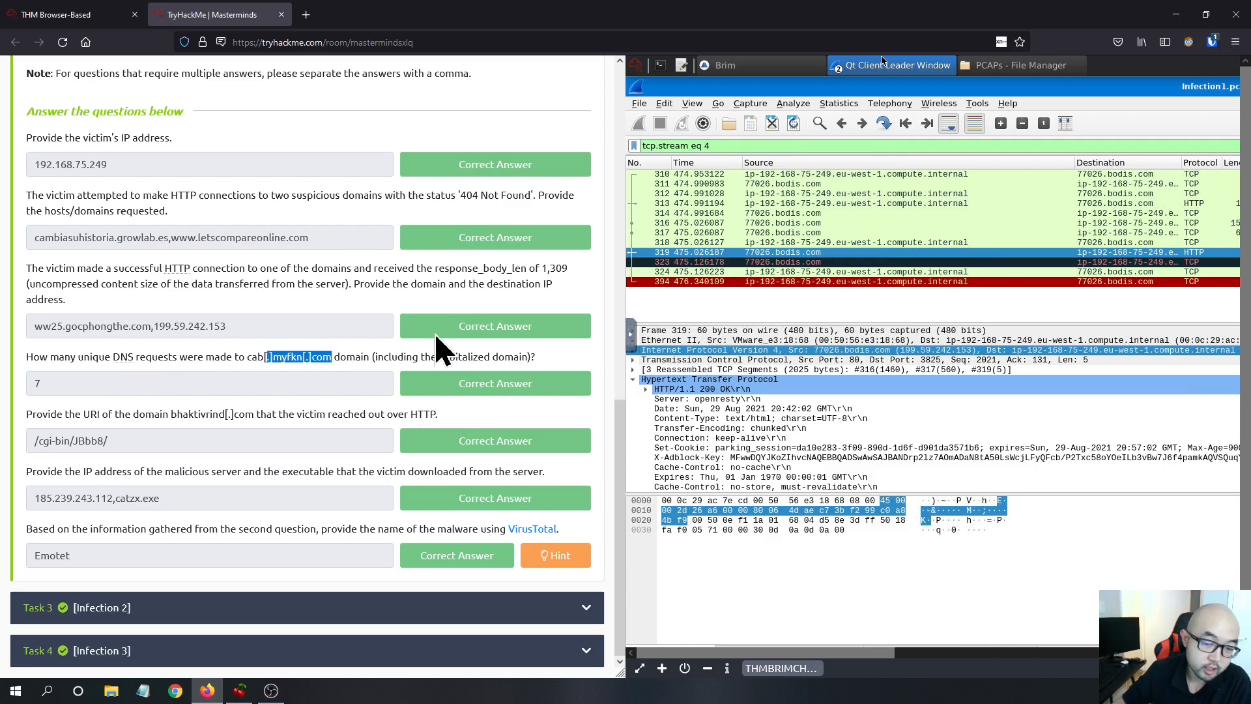
click(315, 390)
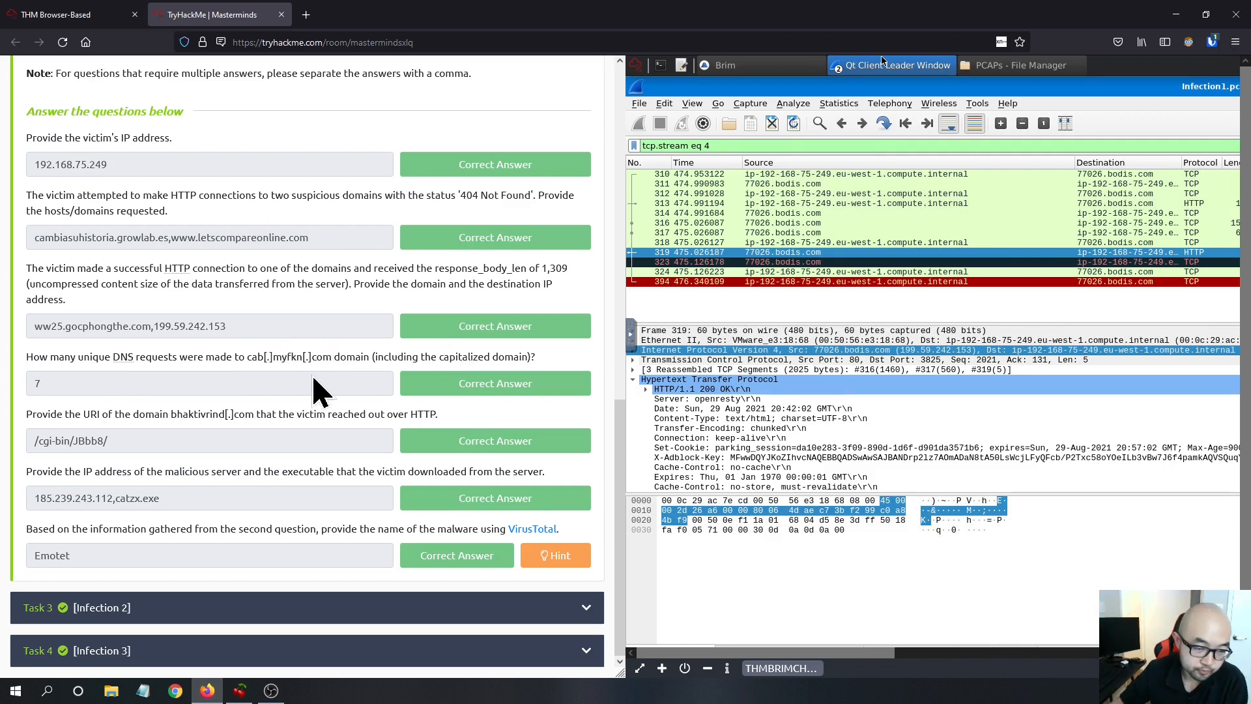
Step: Switch to Brim, run the saved Unique DNS Queries query on Infection1.pcap (1), and highlight its query expression
click(100, 13)
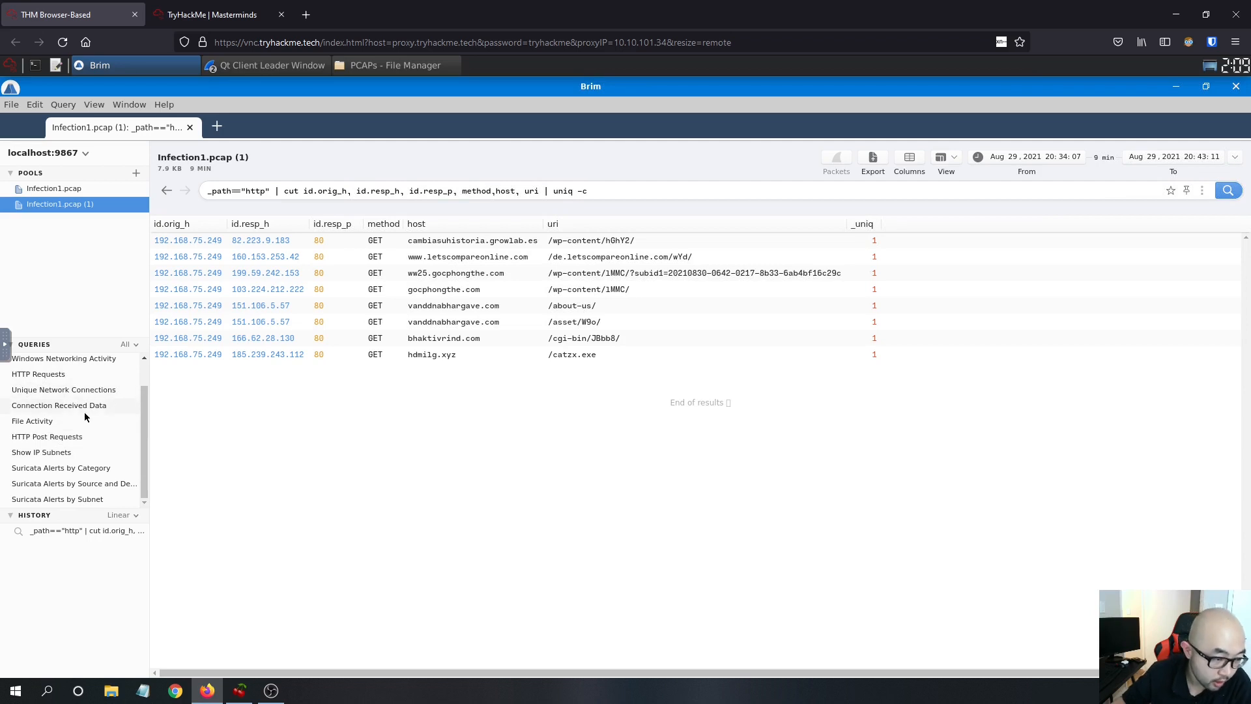
scroll(86, 407, up, 2)
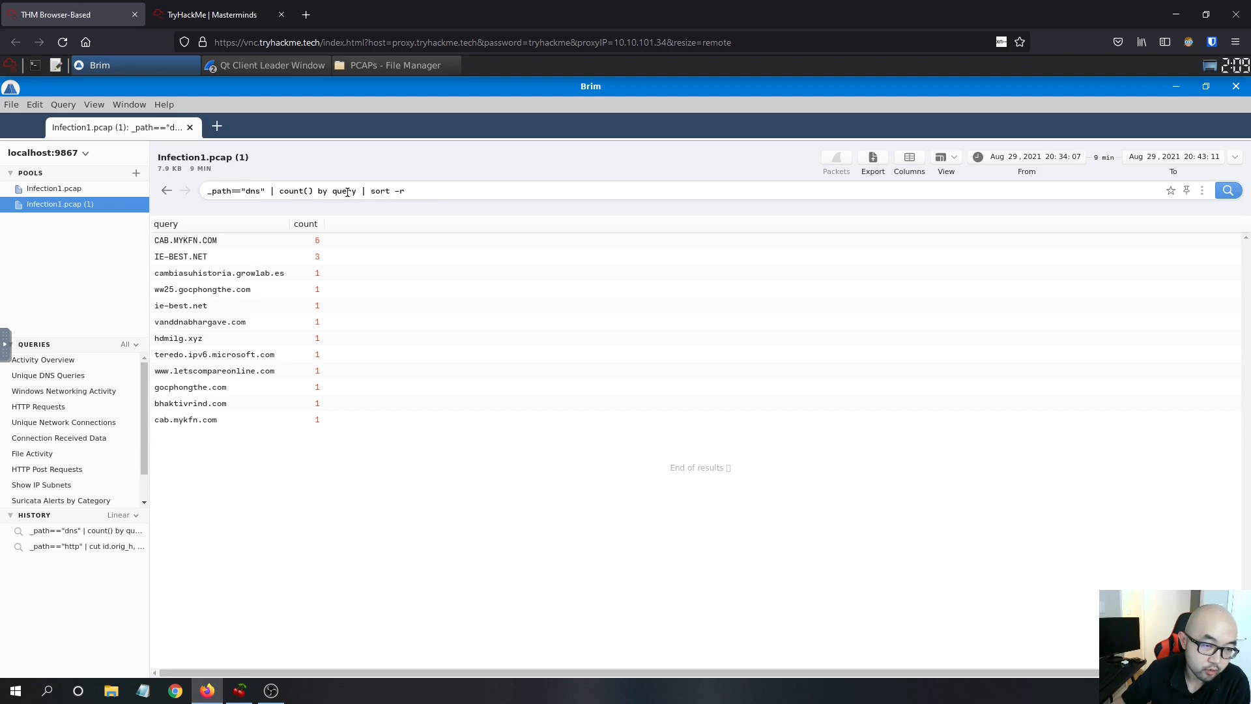
drag(405, 191, 213, 190)
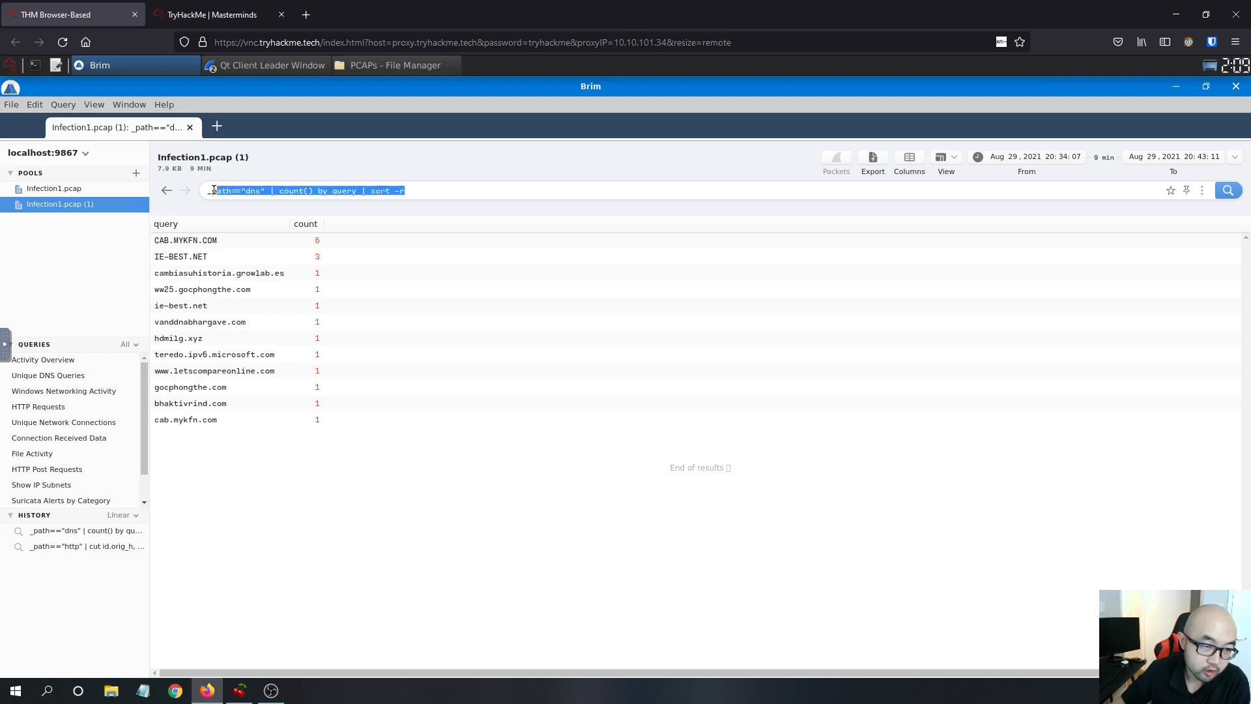
click(415, 206)
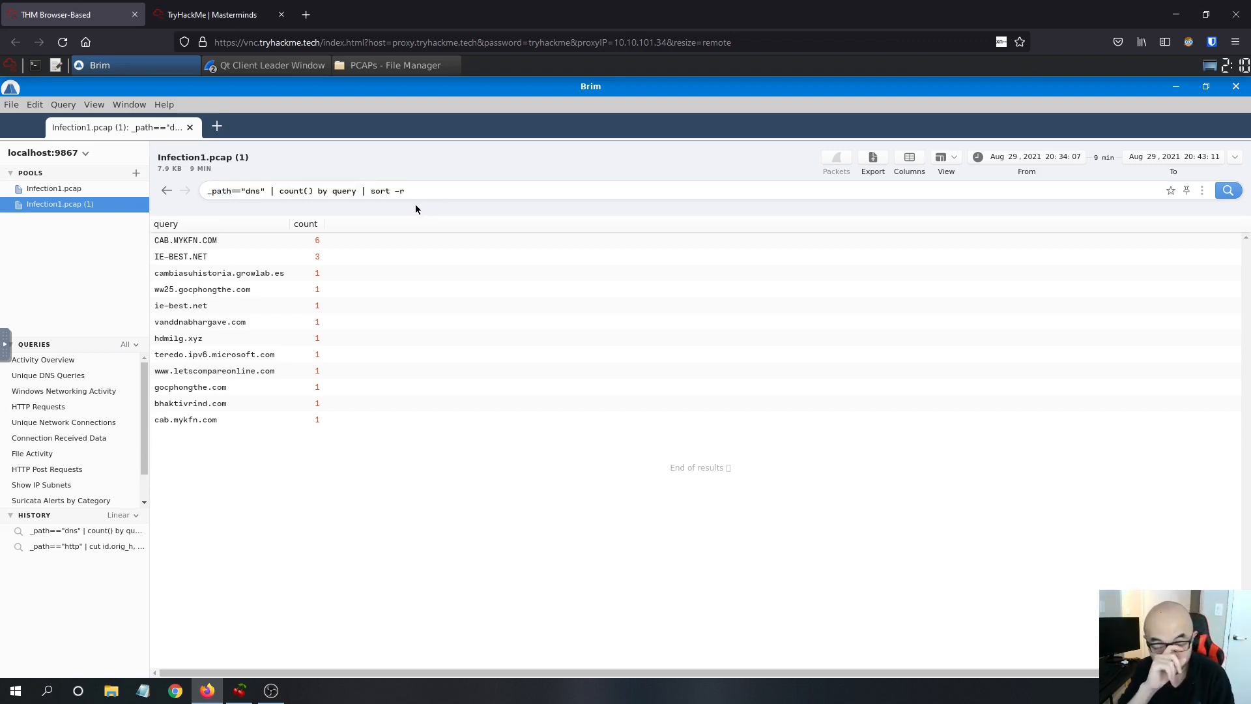
drag(407, 191, 215, 190)
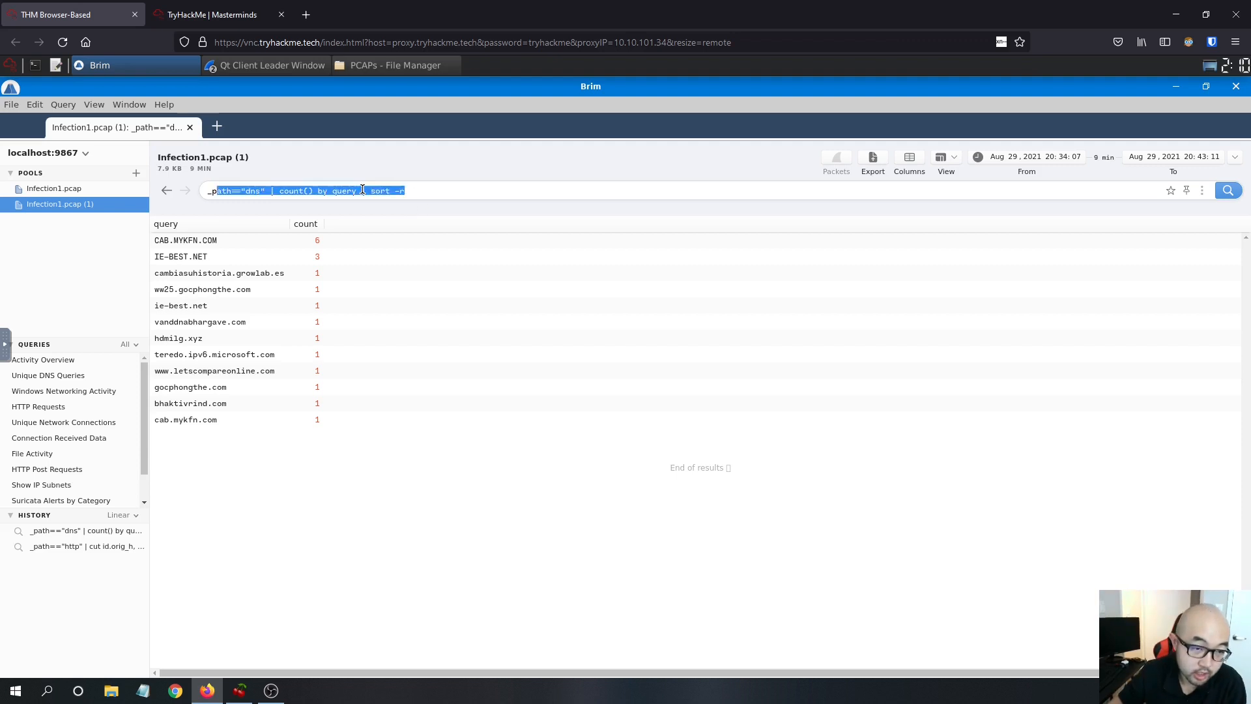
click(327, 191)
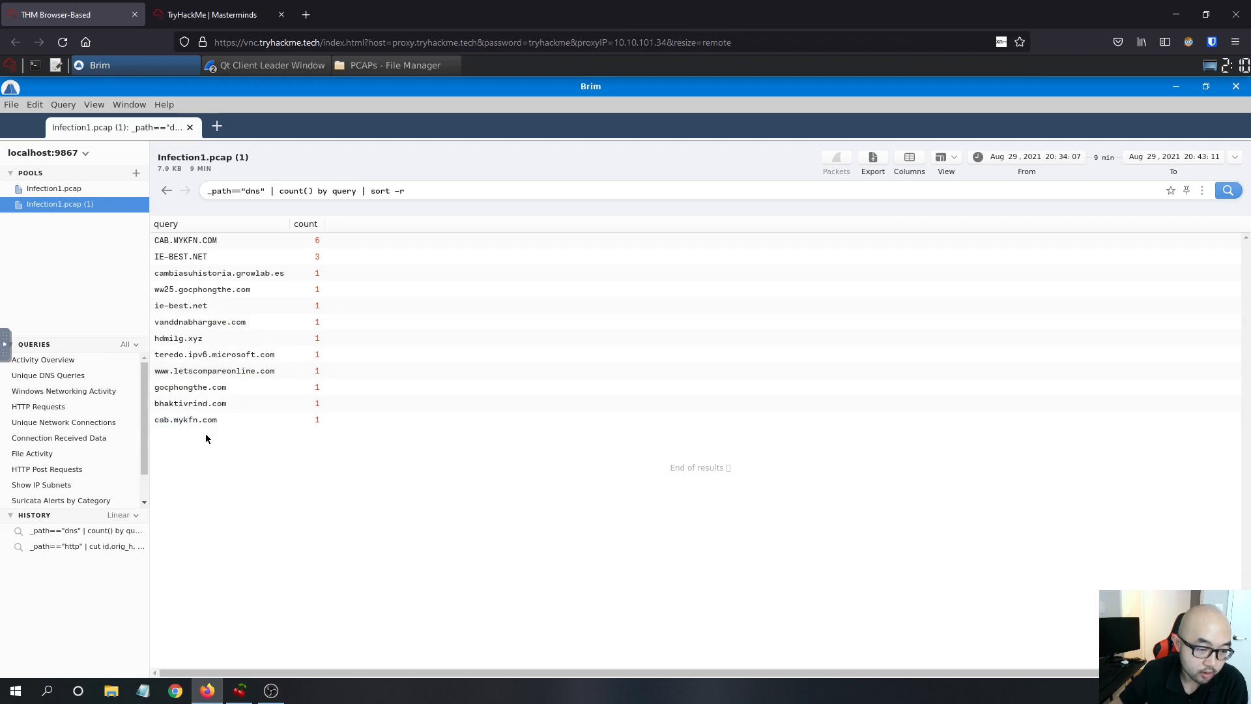
Step: Select the lowercase cab.mykfn.com result row and return to the room to read the bhaktivrind[.]com URI question
click(332, 424)
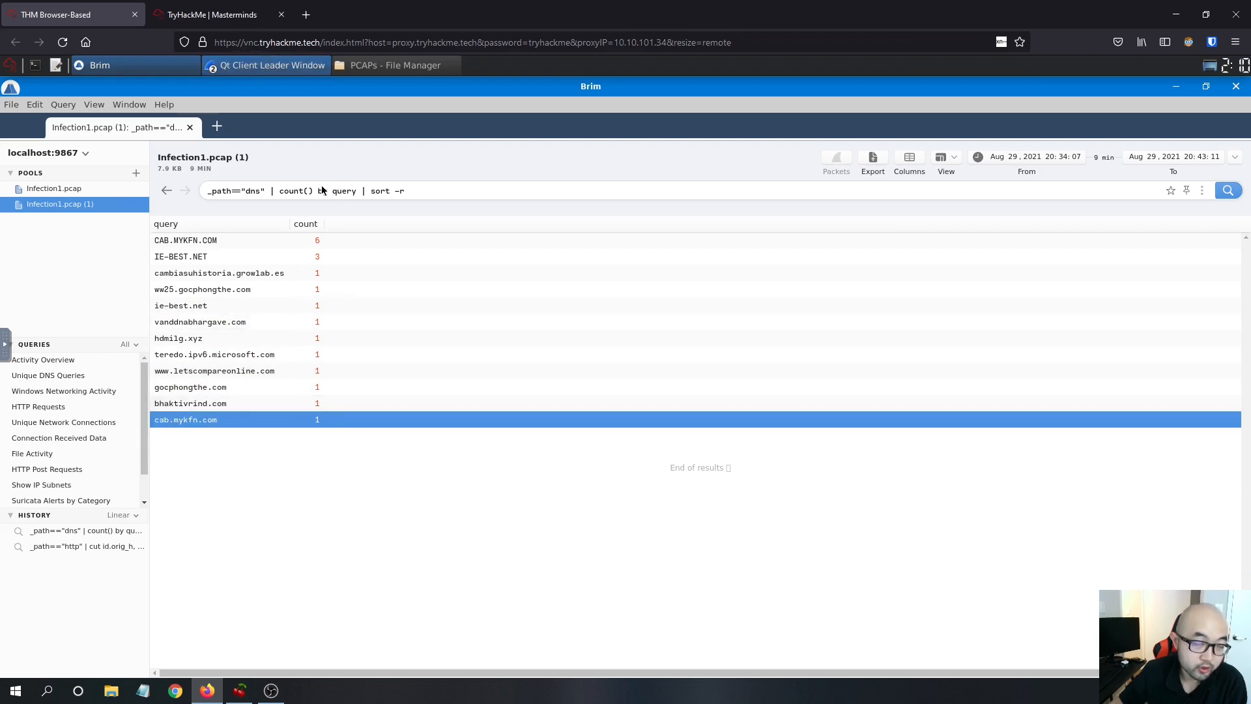
click(251, 23)
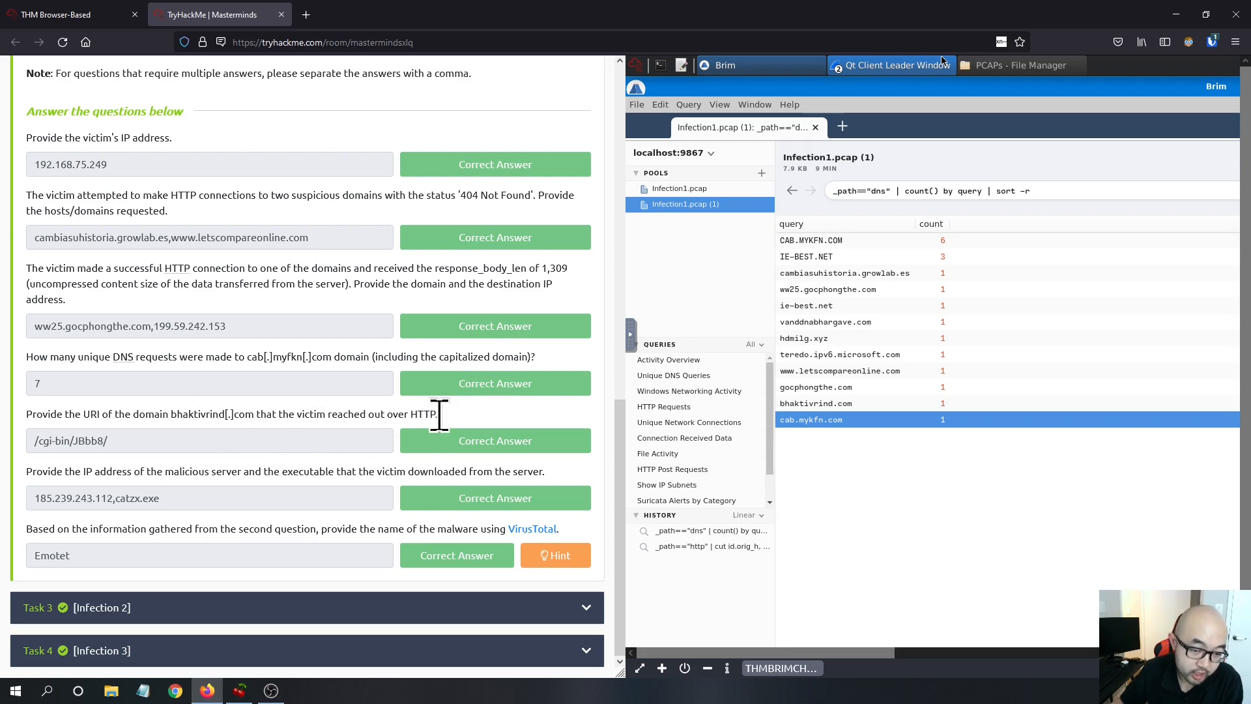
Step: Highlight the bhaktivrind[.]com question, run the saved HTTP Requests query in Brim, and select the bhaktivrind.com result row
drag(440, 414, 313, 416)
click(123, 14)
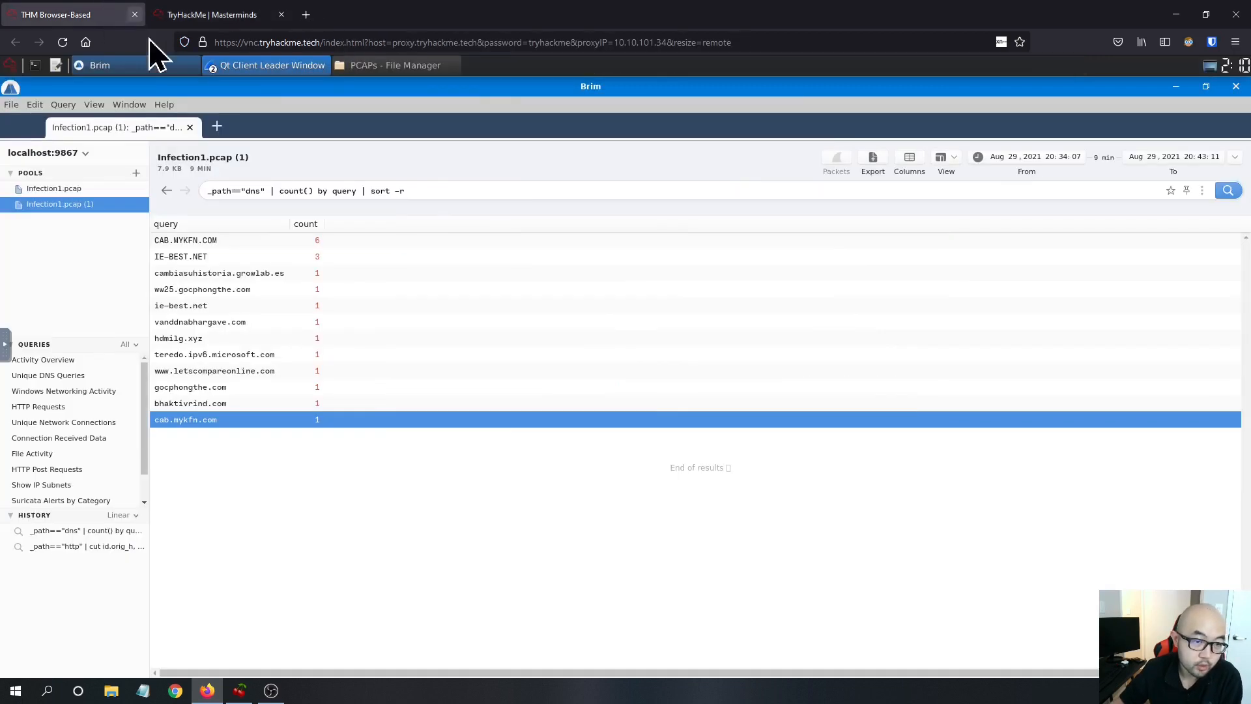
click(45, 407)
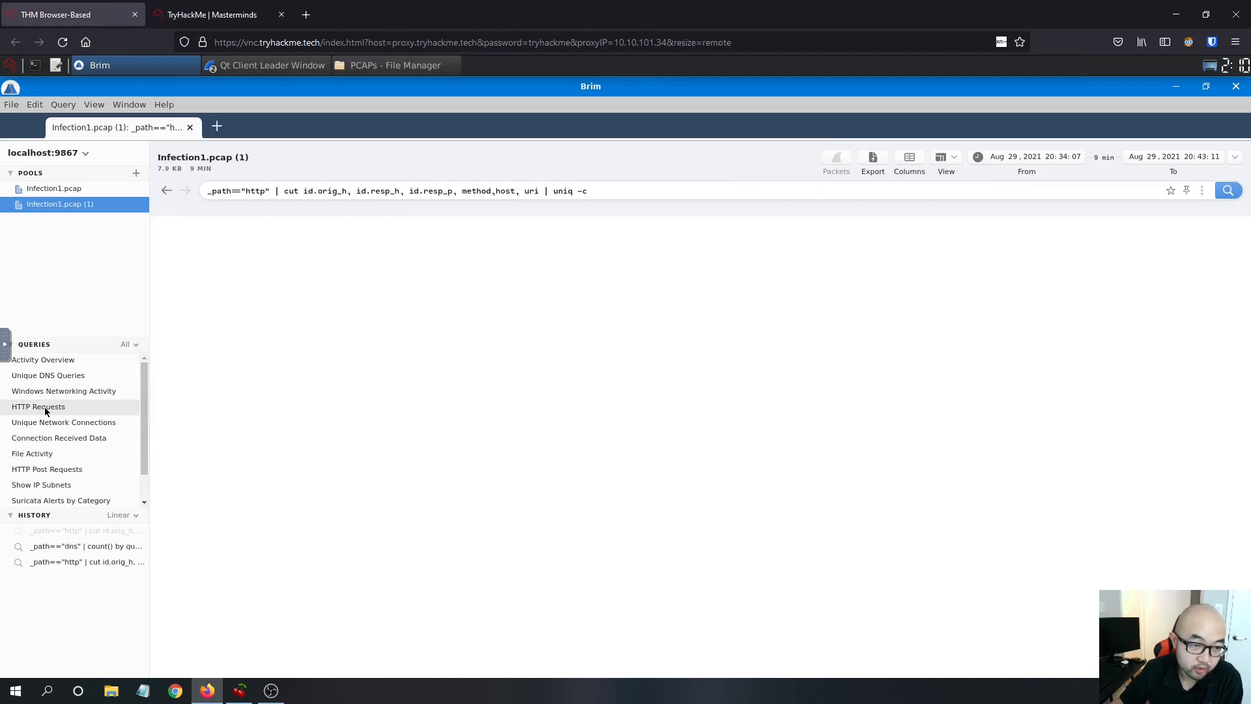
click(254, 15)
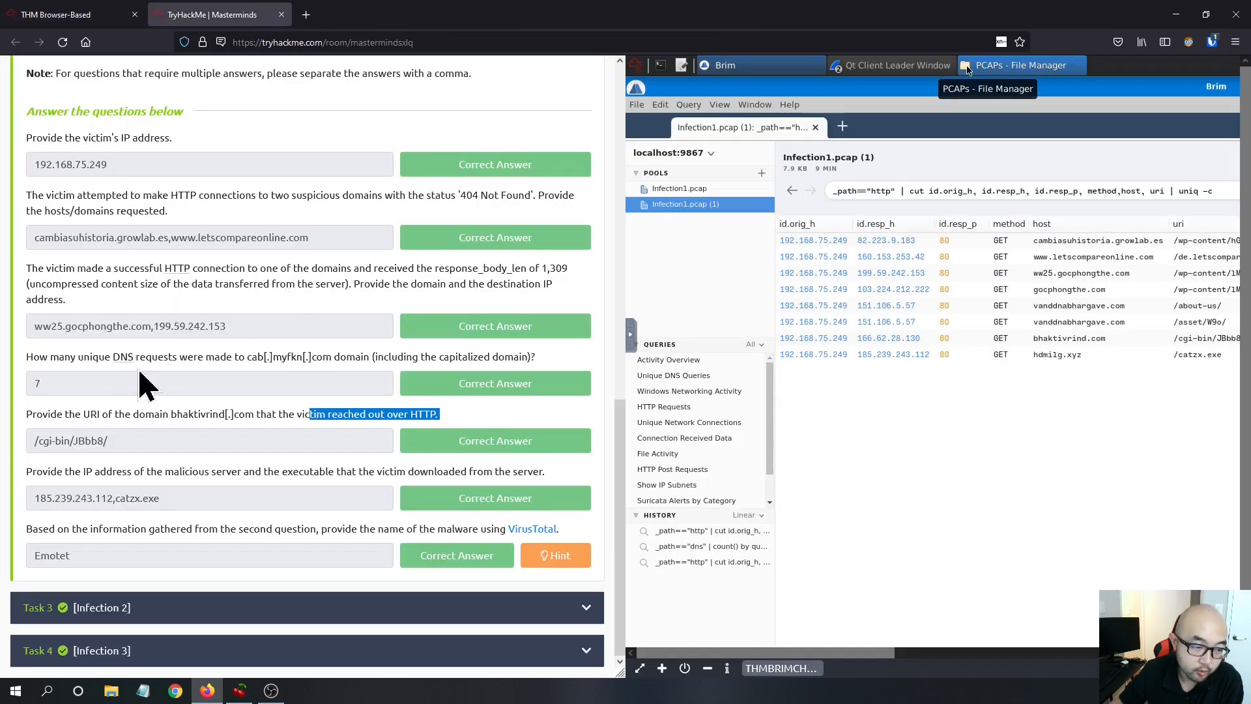
click(114, 15)
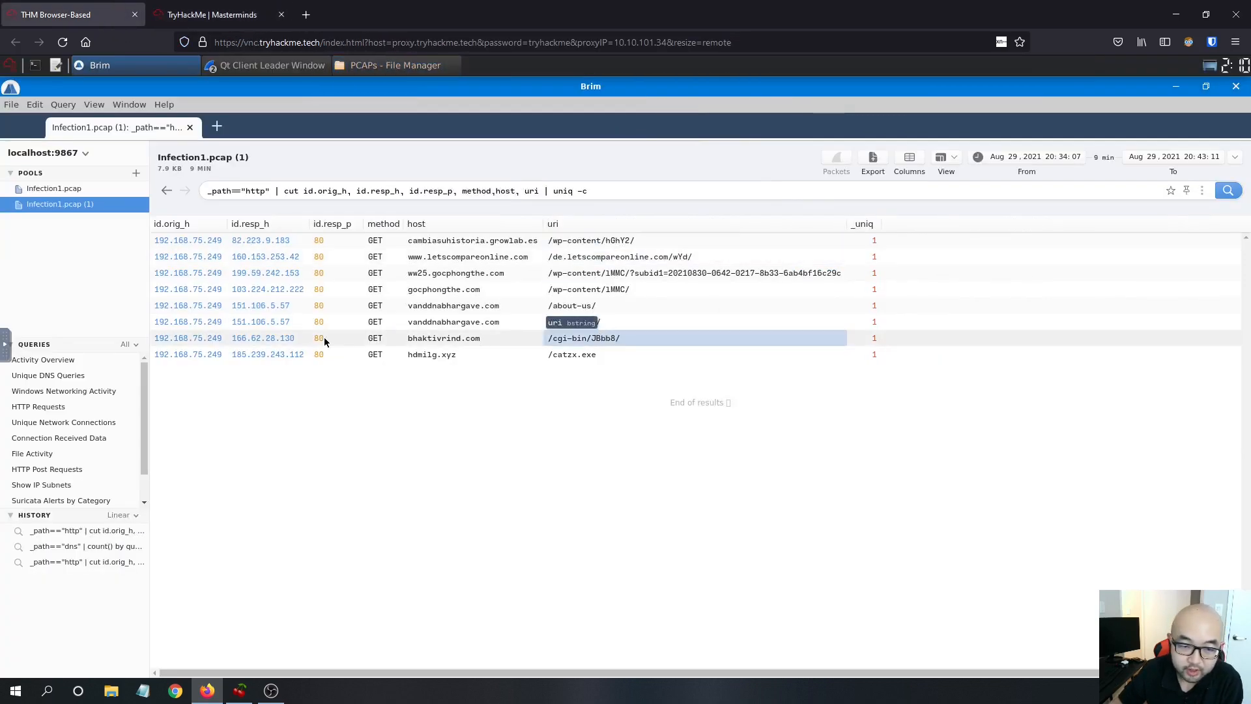
click(612, 342)
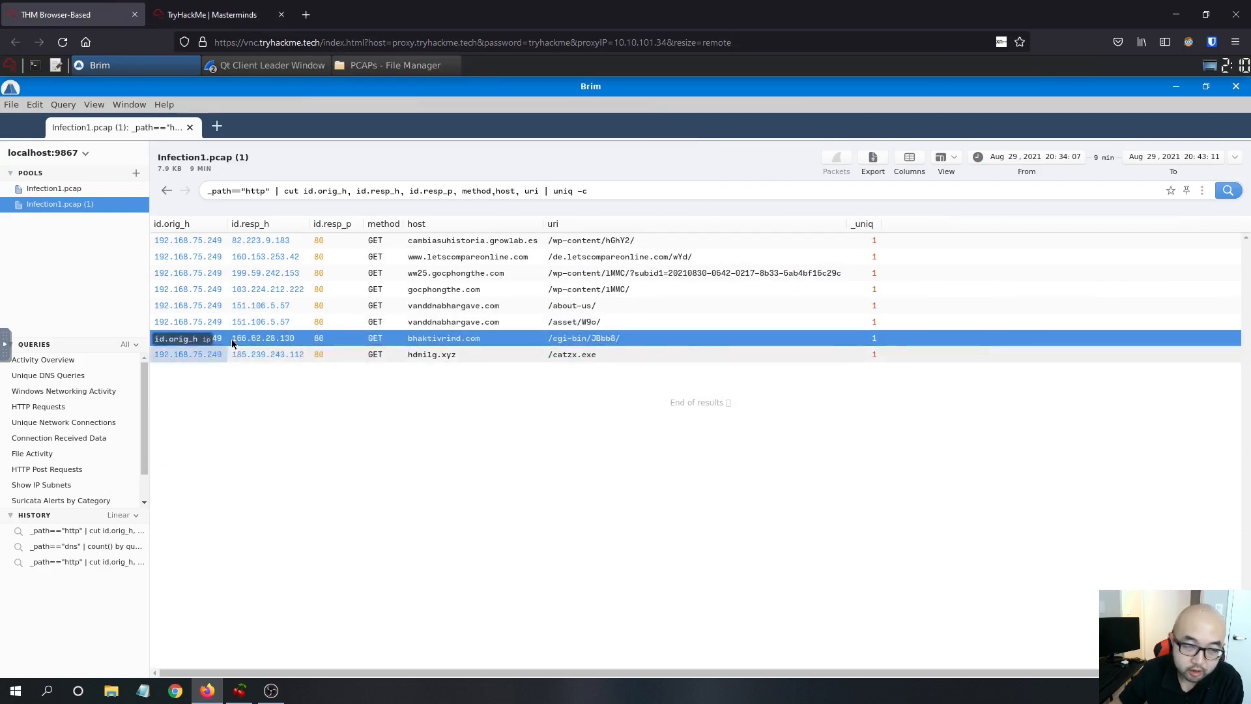
Step: Highlight the domain name in the room's URI question and check the URI of the bhaktivrind.com row in Brim
click(238, 14)
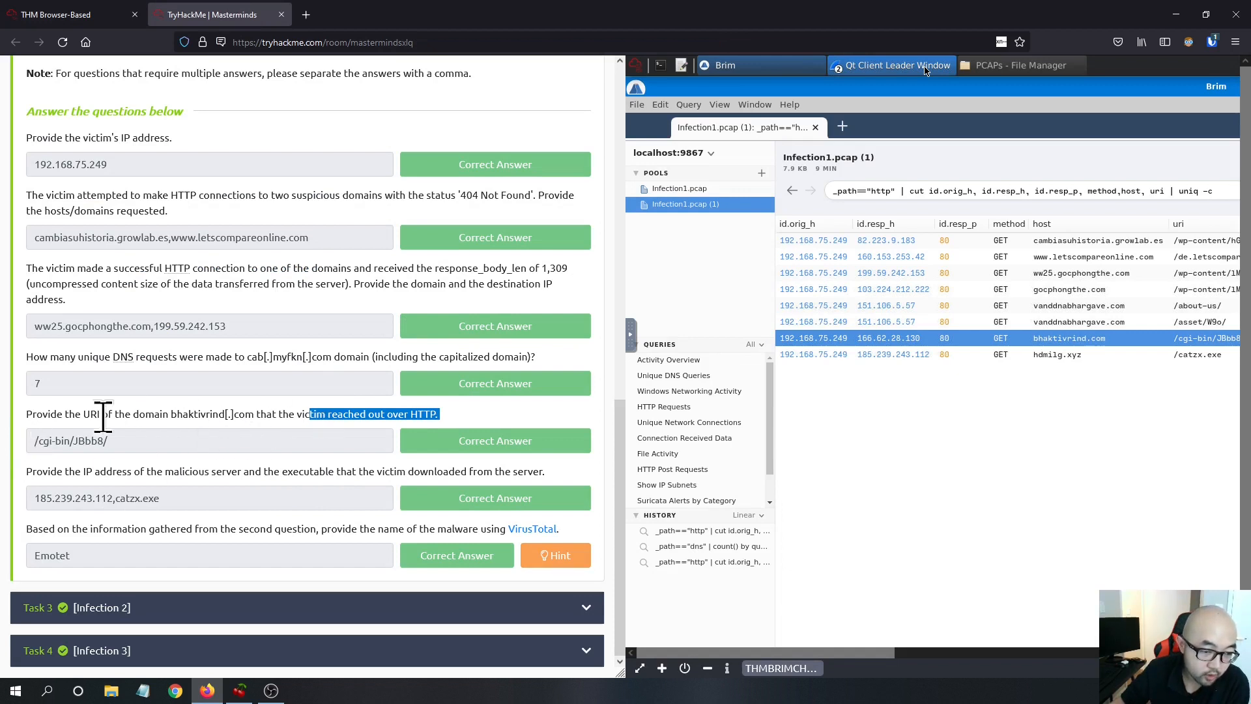
drag(254, 415, 162, 412)
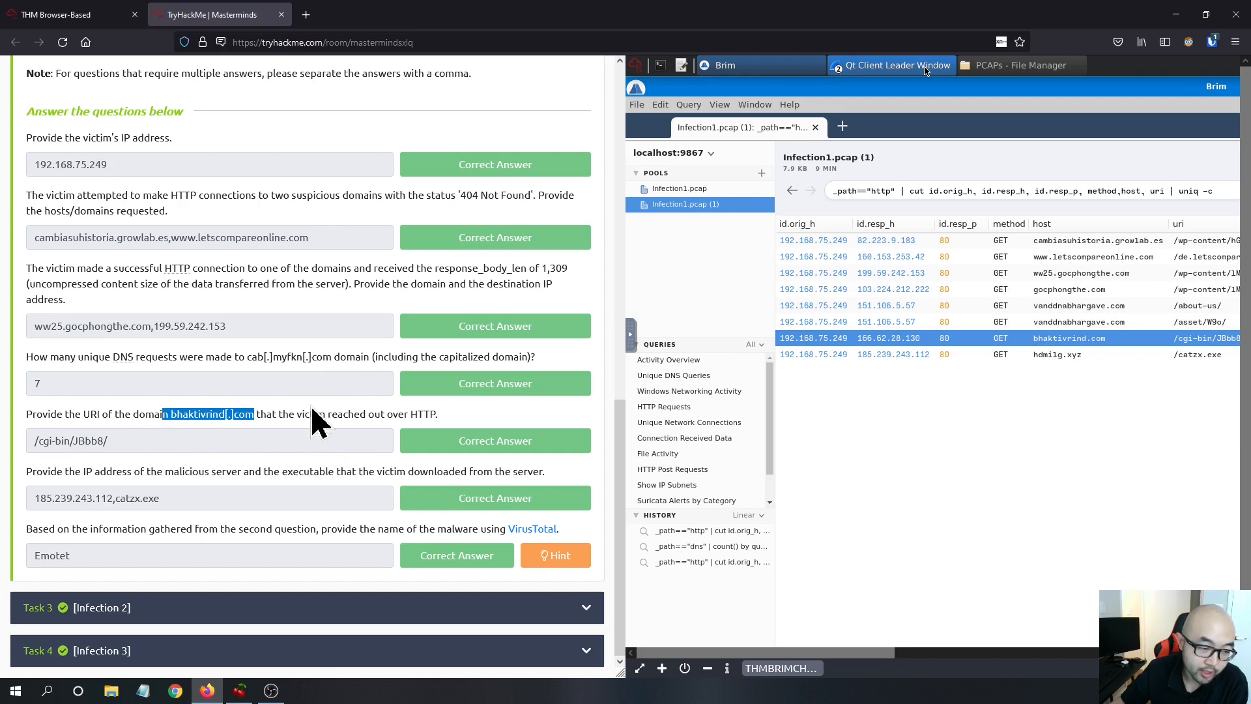
click(114, 18)
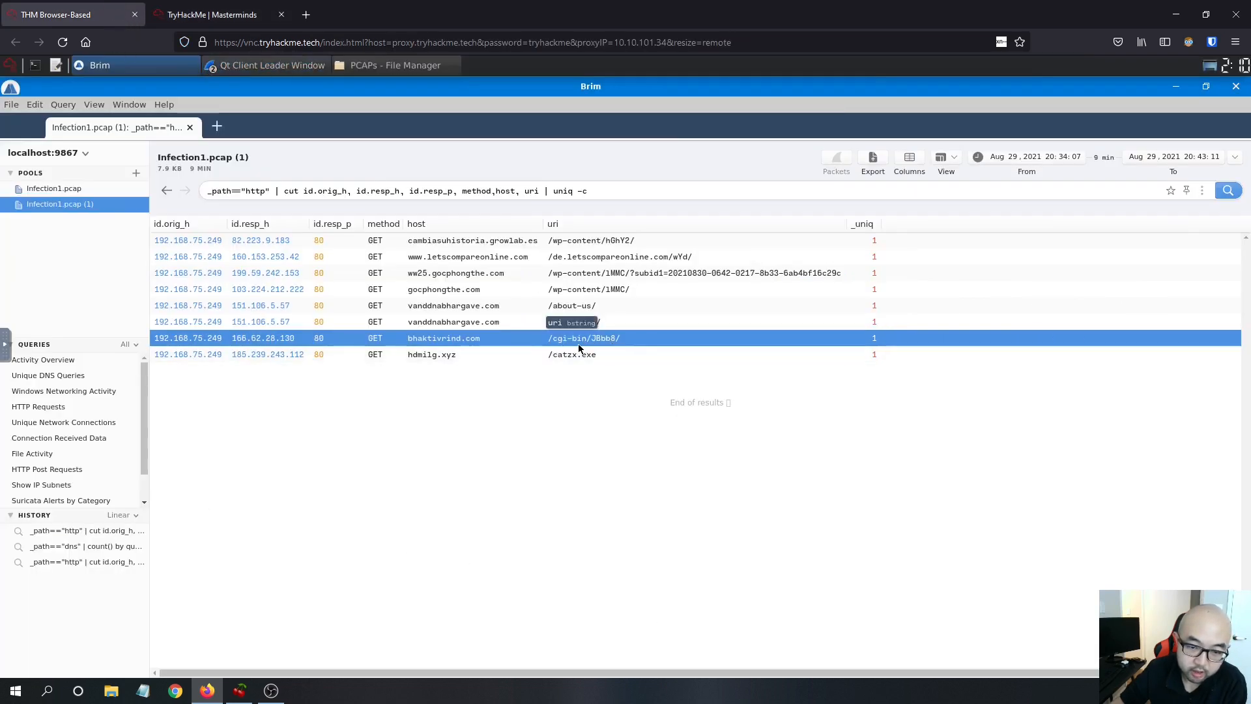
Step: Highlight the room's answer for the malicious server and executable, and select the matching hdmilg.xyz /catzx.exe row in Brim
click(257, 14)
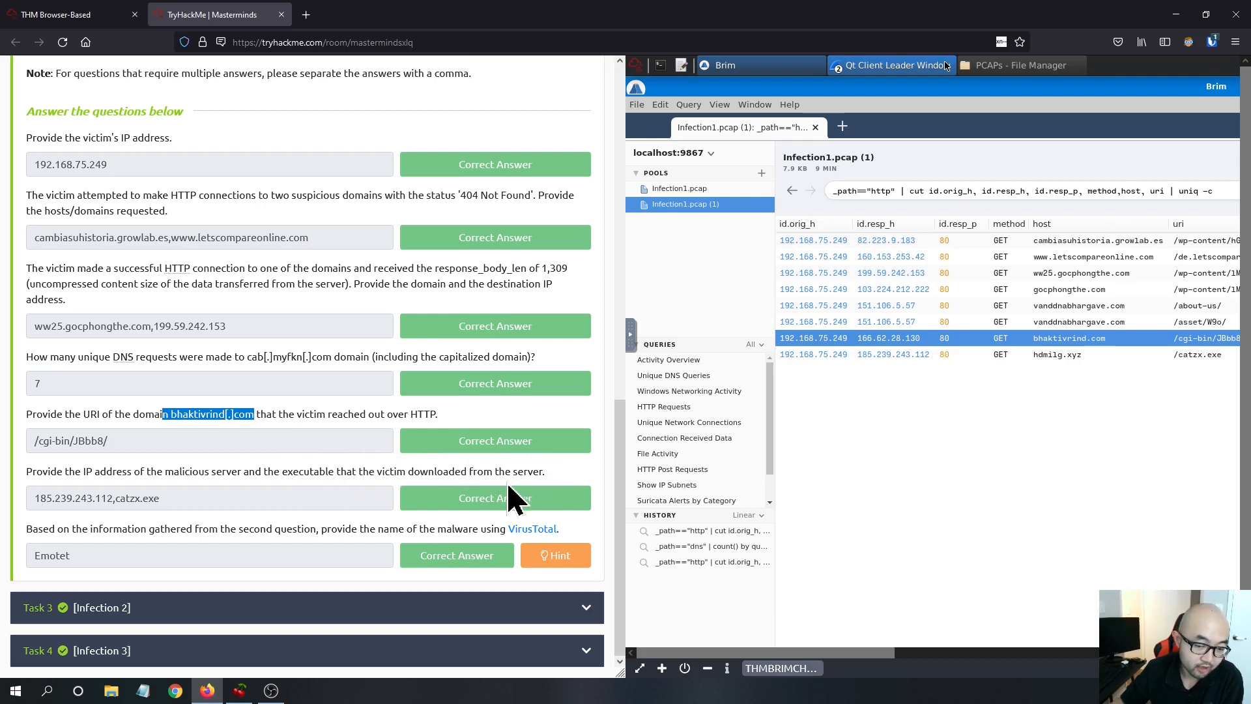
drag(179, 501, 29, 507)
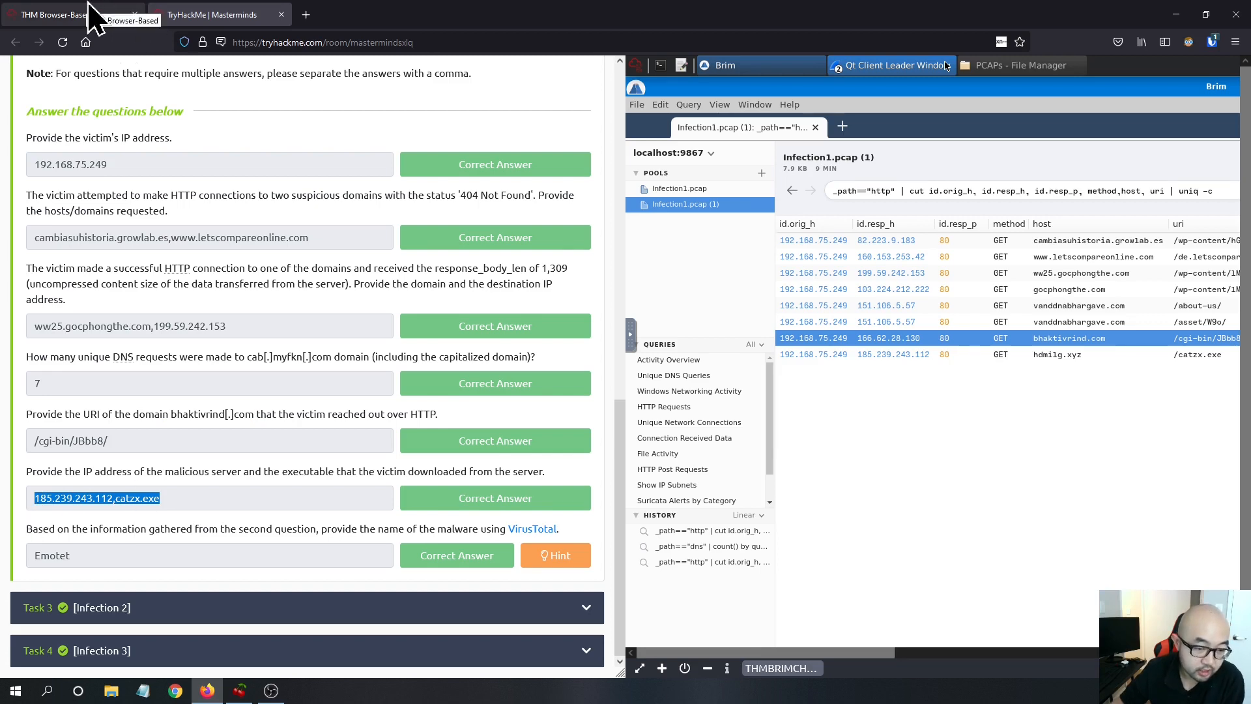
click(90, 7)
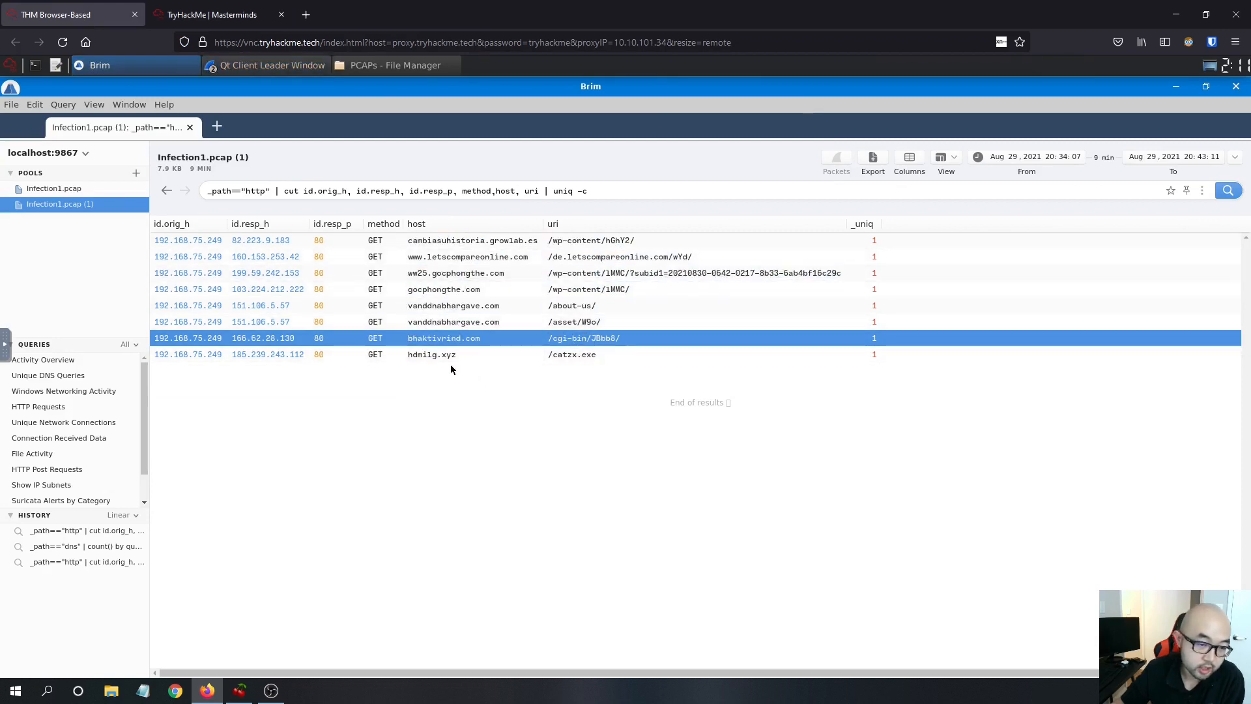
click(606, 354)
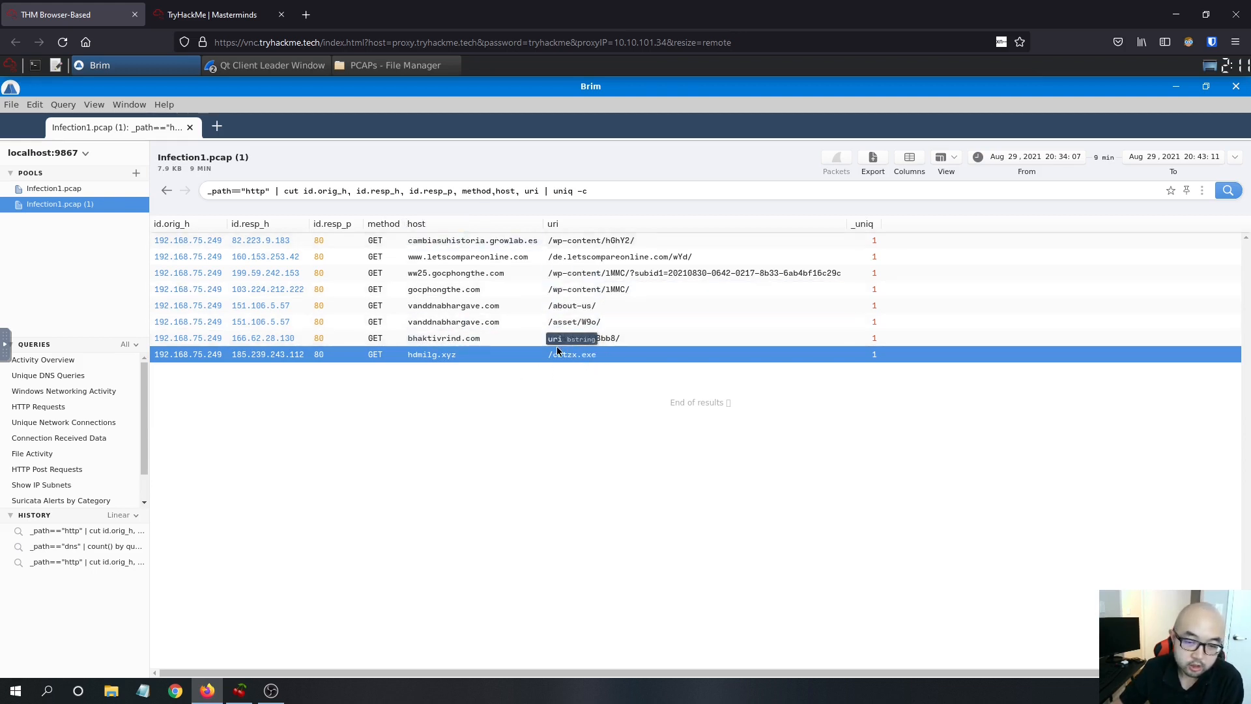
Step: Switch to the Infection1.pcap window in Wireshark, open the HTTP export object list, and maximize it
click(283, 65)
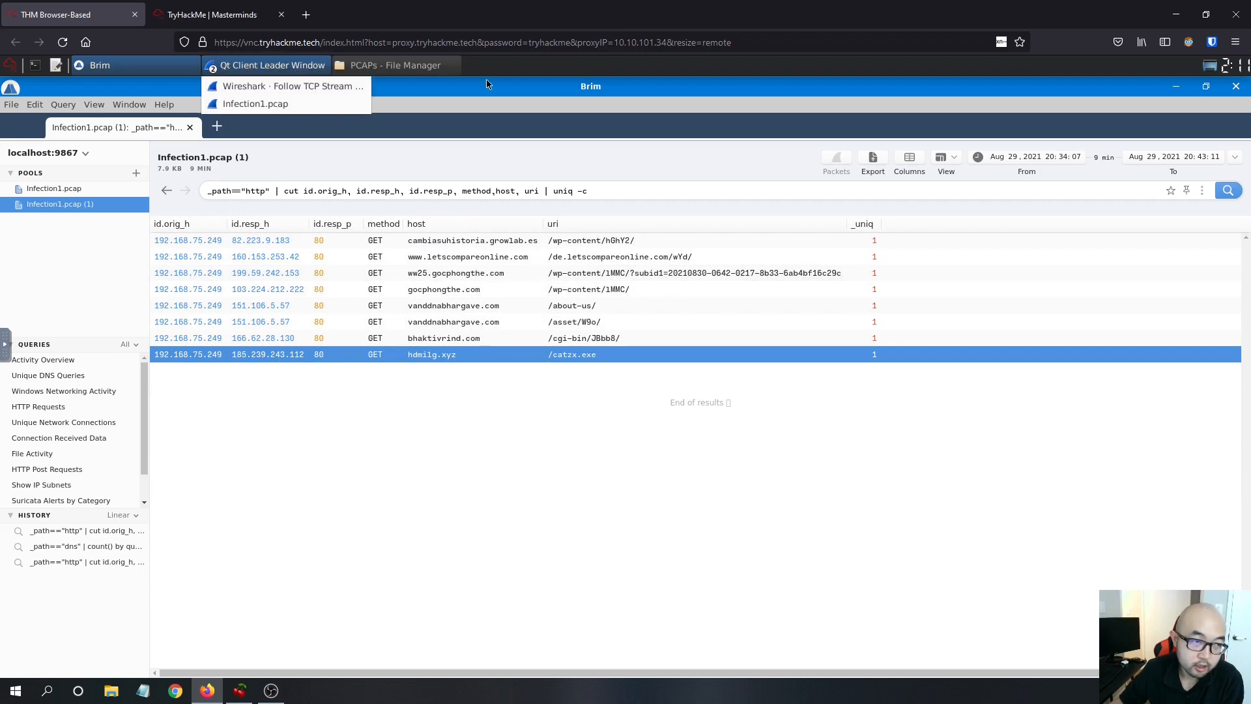
click(293, 103)
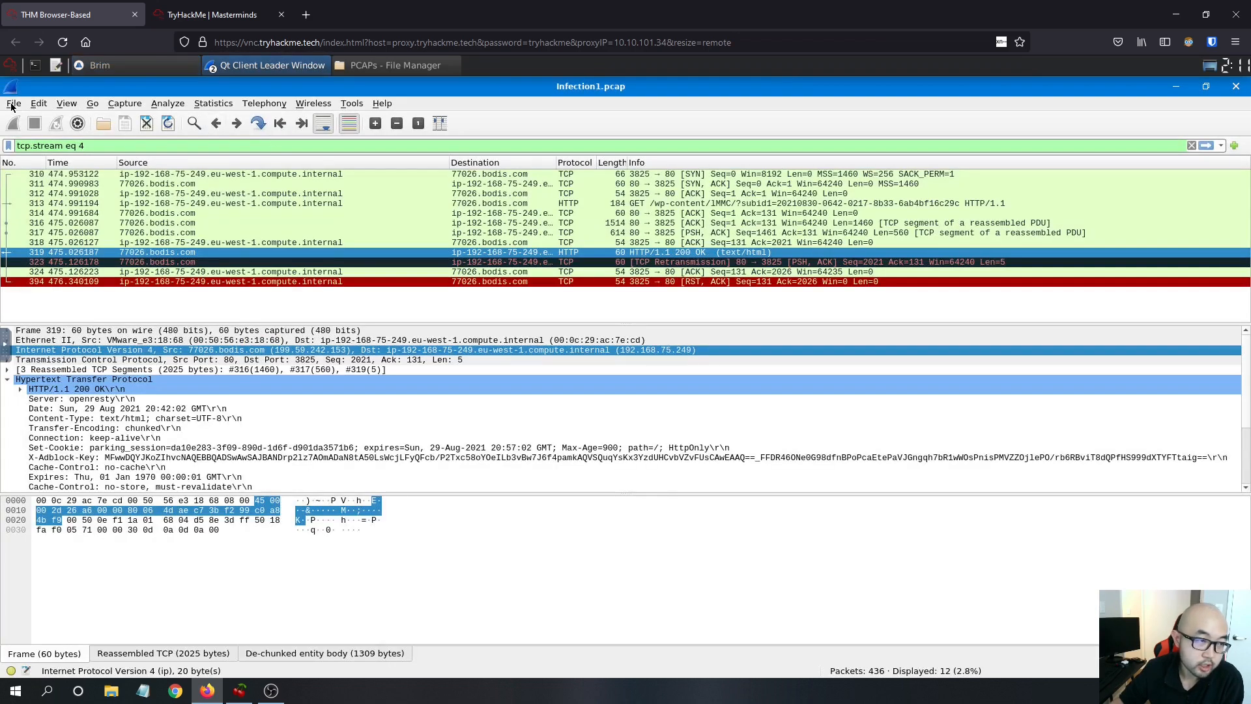
click(11, 104)
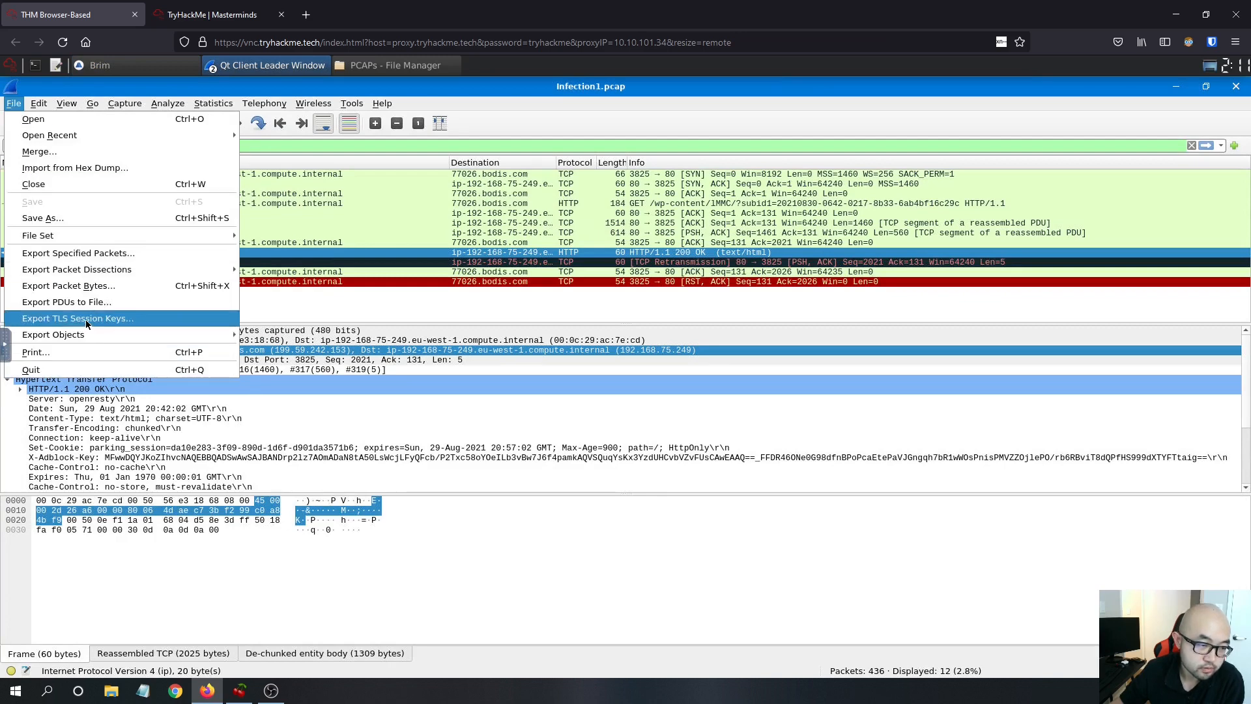
mouse_move(93, 331)
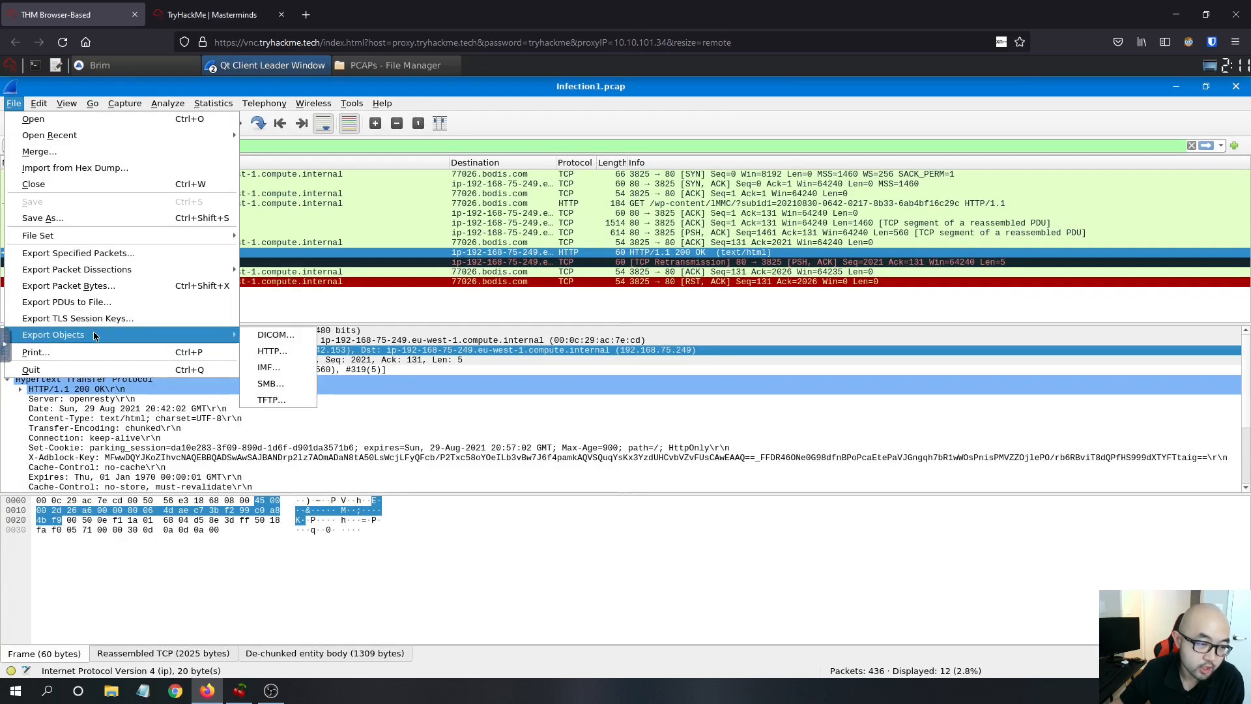
click(271, 352)
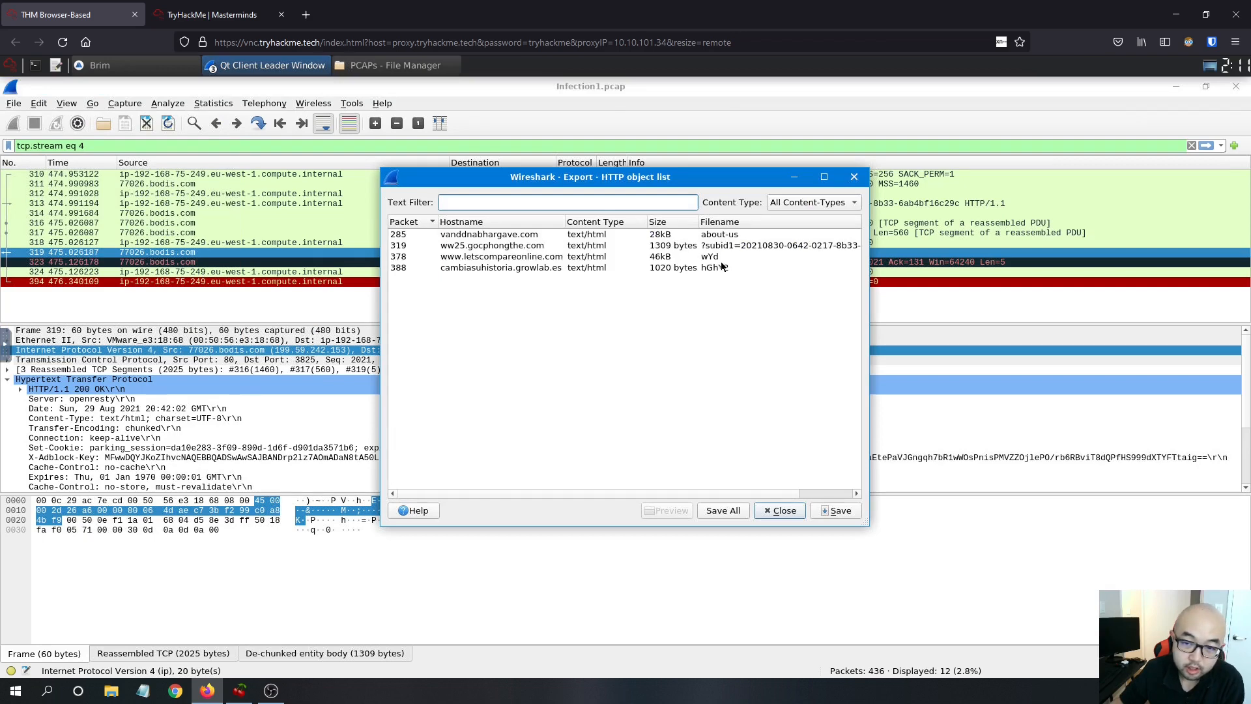
click(825, 178)
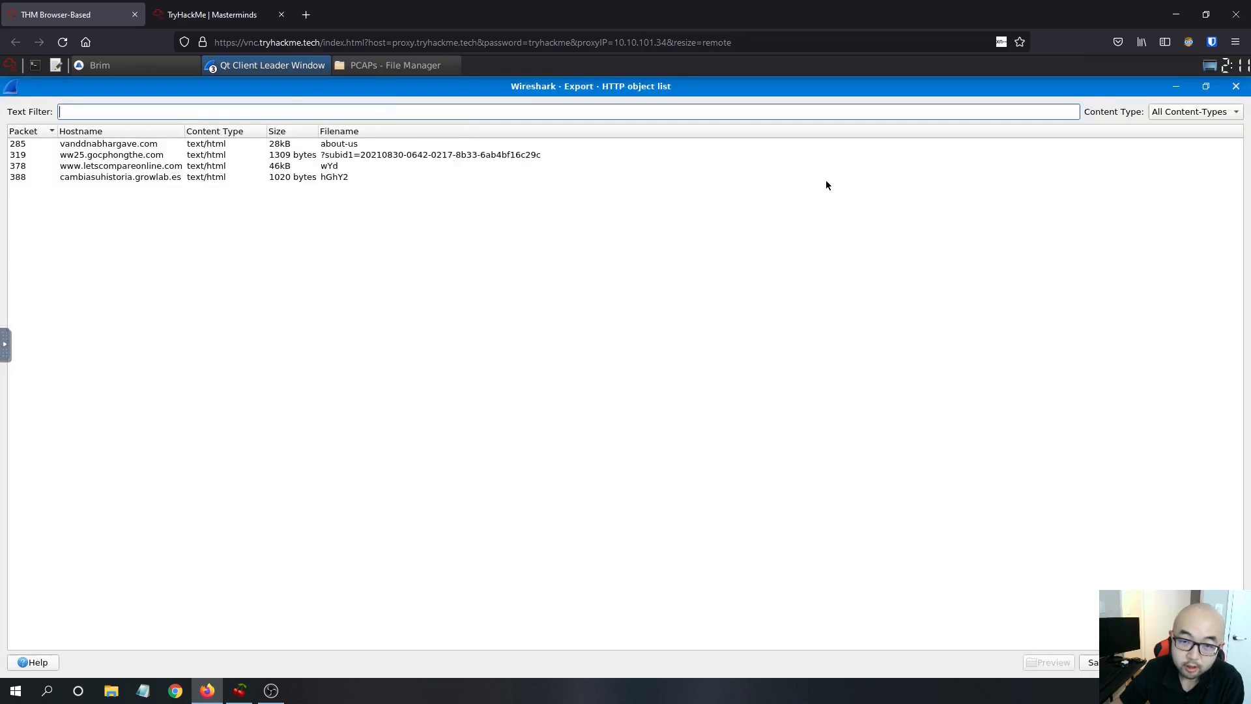
Step: Look through the exportable HTTP objects for the downloaded executable, selecting the packet 378, 388 and 319 entries
click(329, 168)
click(308, 176)
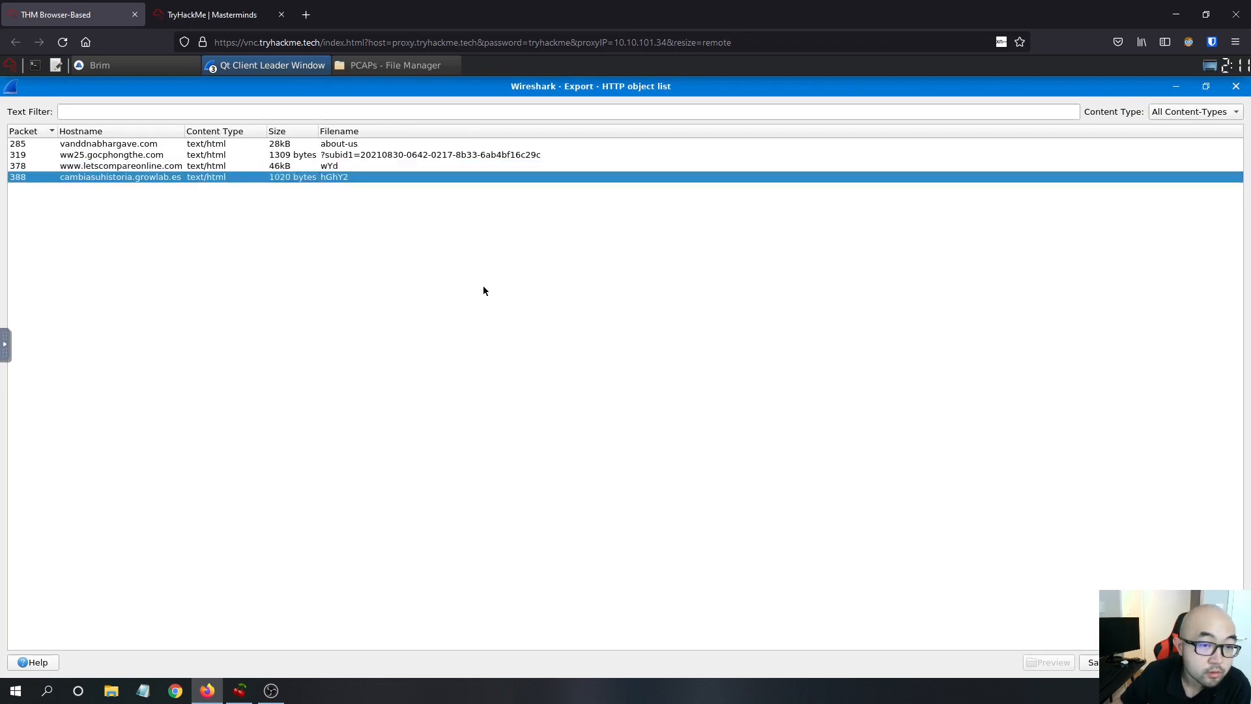
click(282, 167)
click(329, 157)
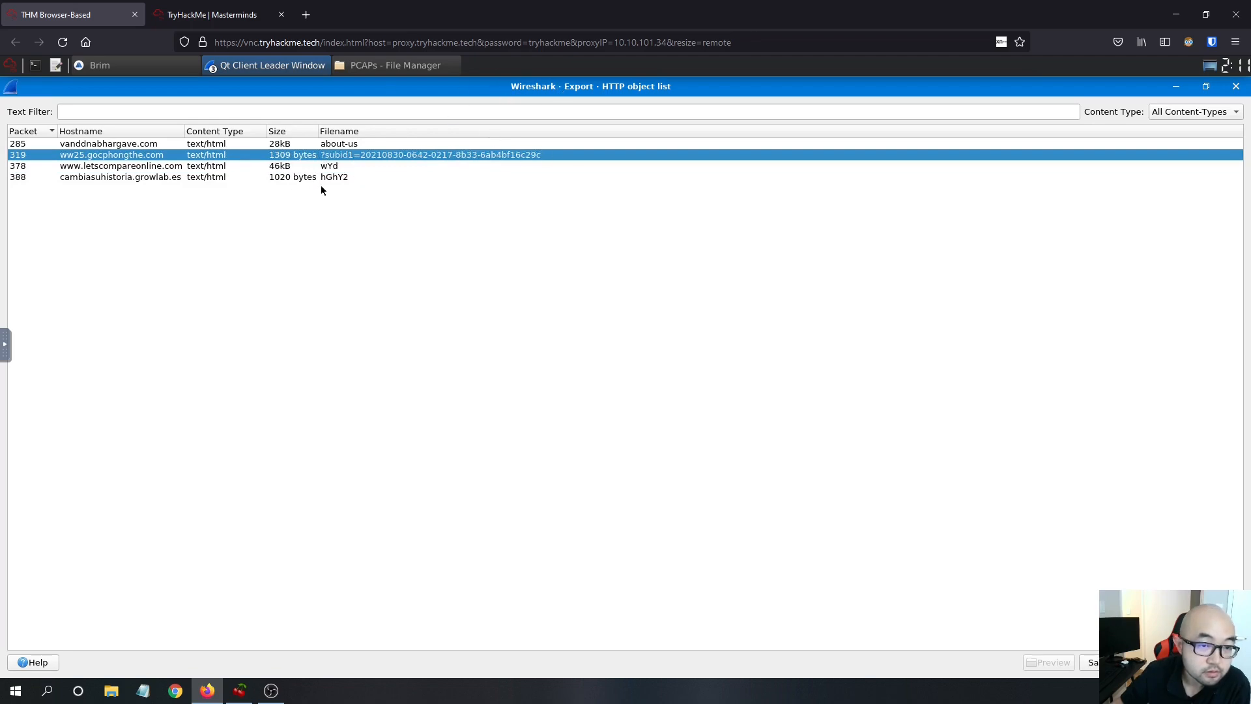
click(217, 15)
click(72, 14)
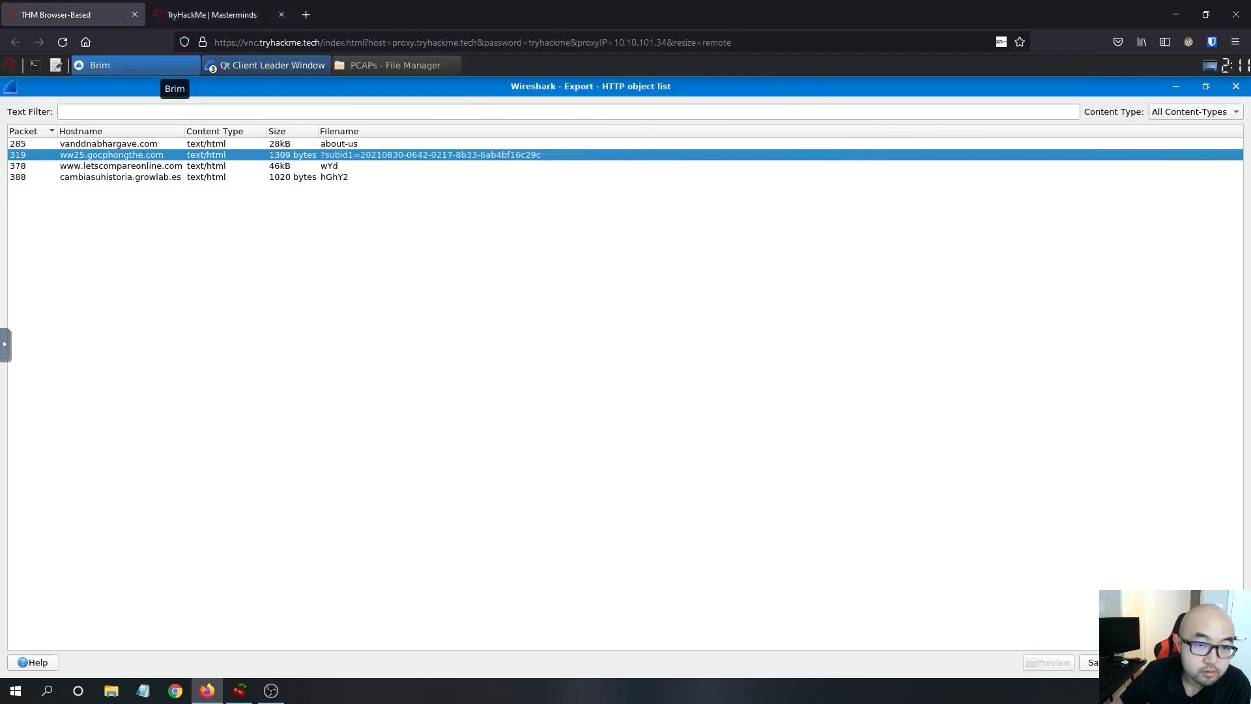
click(382, 65)
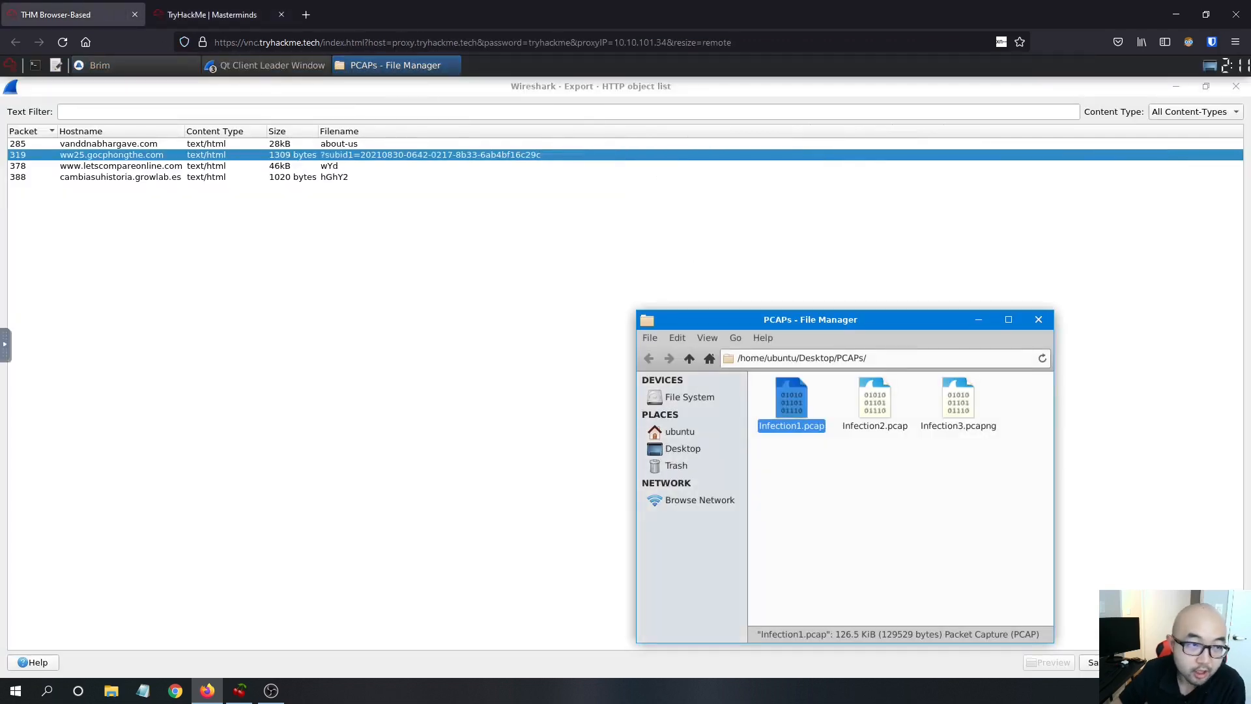
click(157, 65)
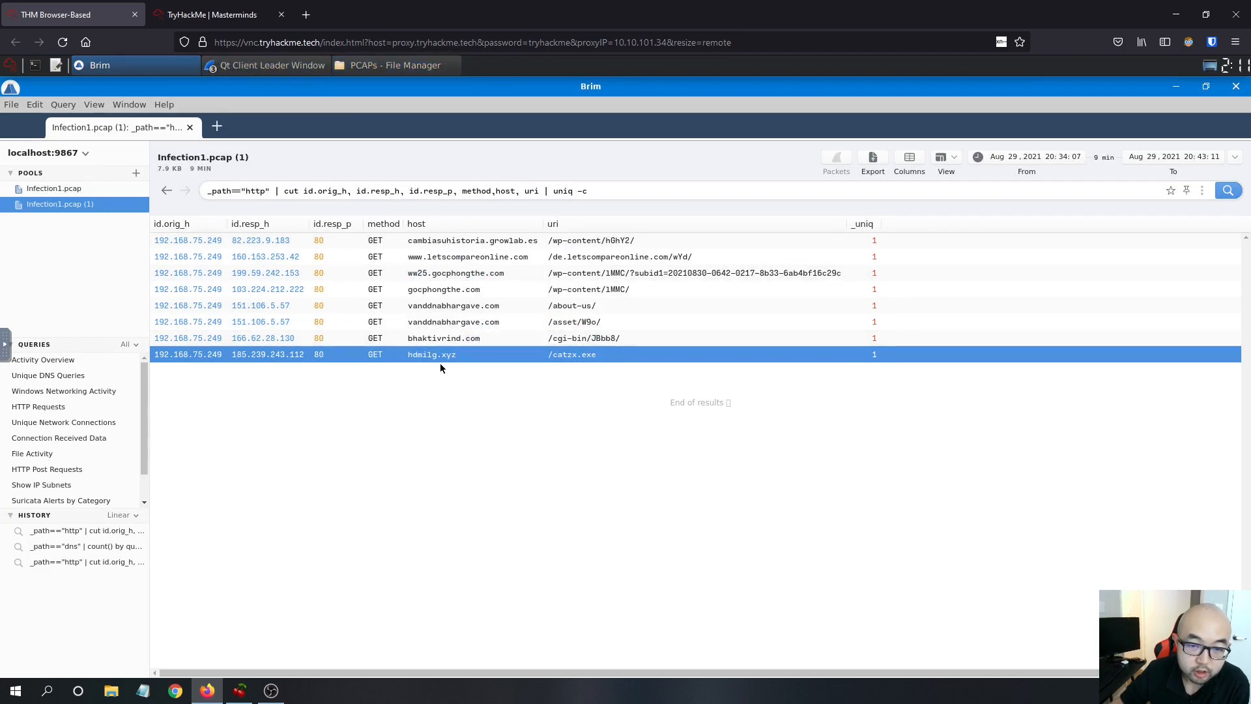
click(367, 67)
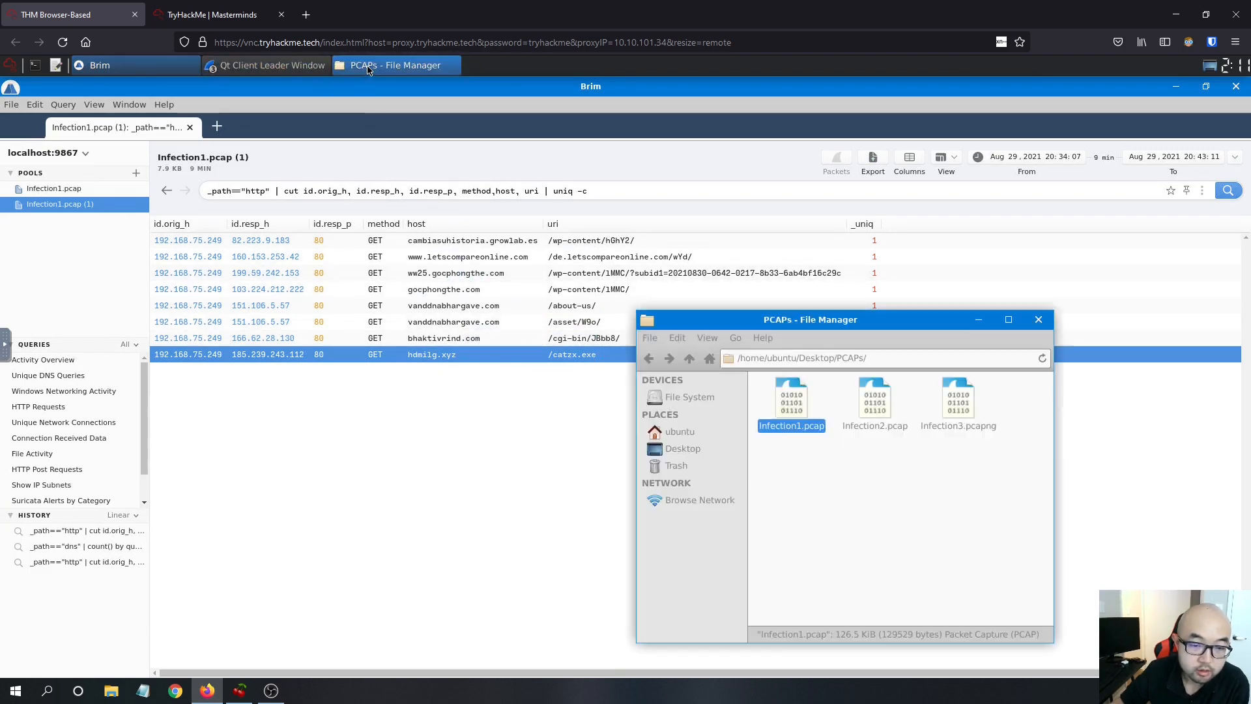
click(282, 67)
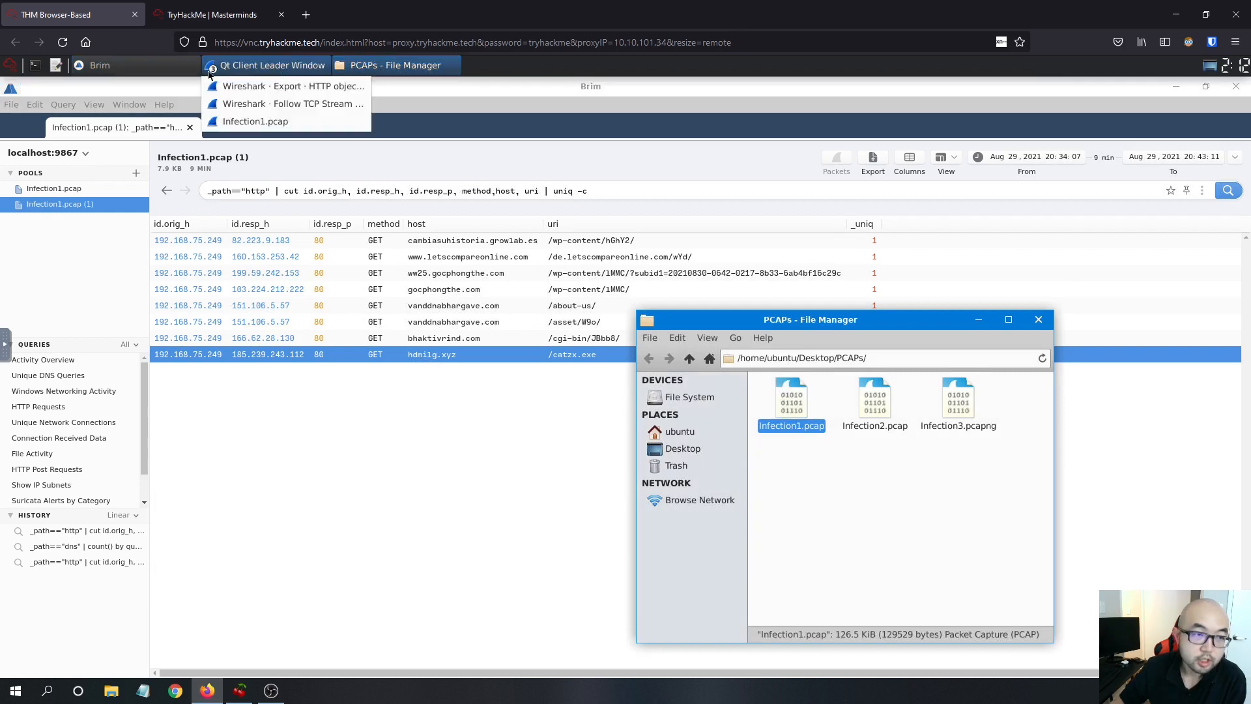
click(144, 67)
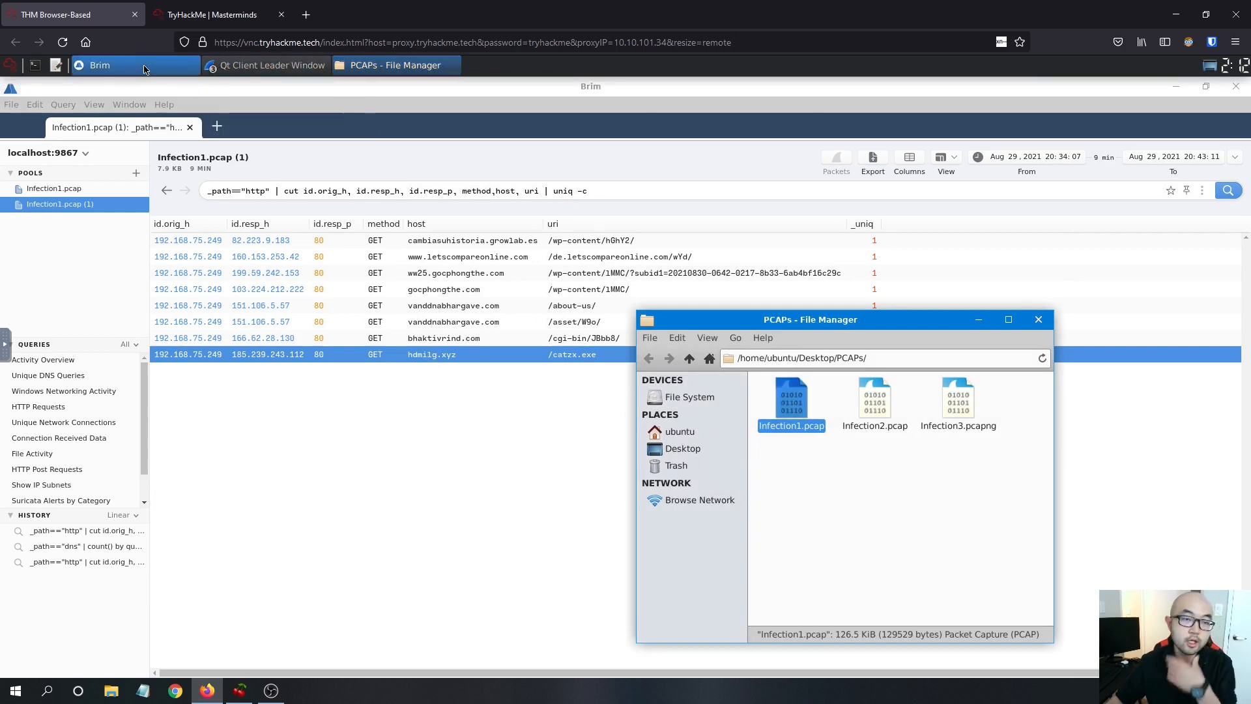
Step: Return to Wireshark's HTTP object list, select the hGhY2 entry of packet 388, and close the list
click(287, 67)
click(287, 122)
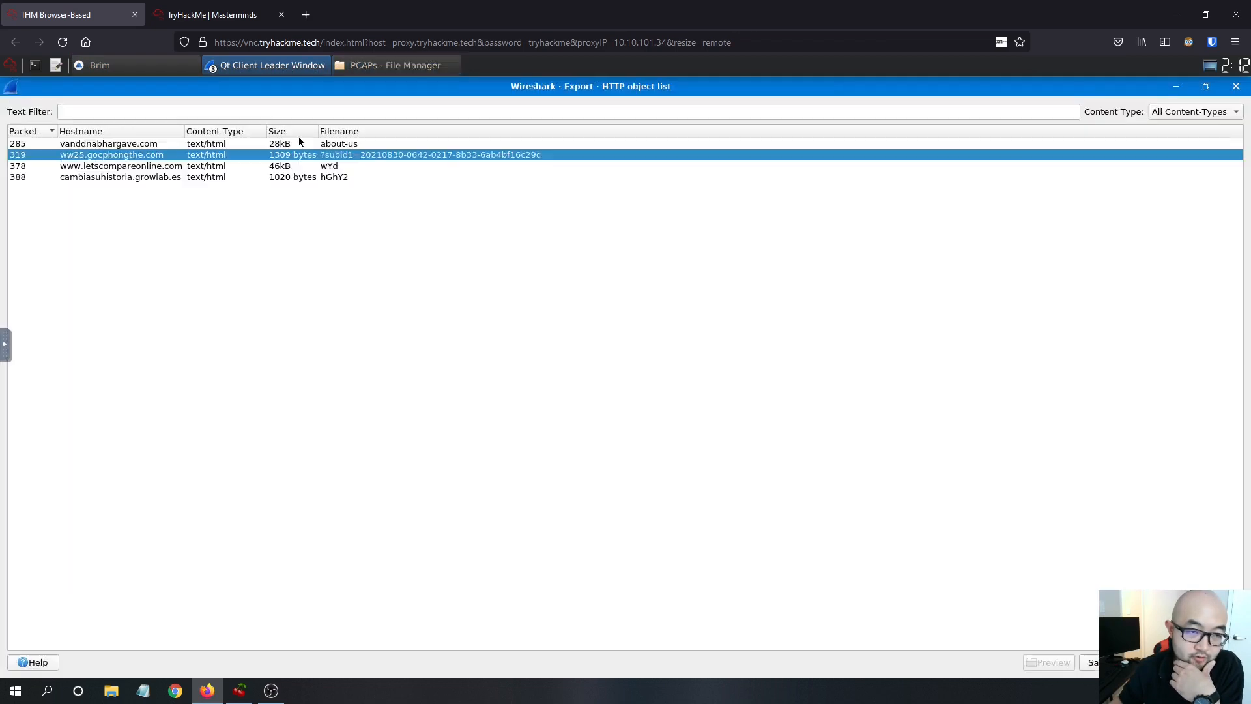
click(330, 179)
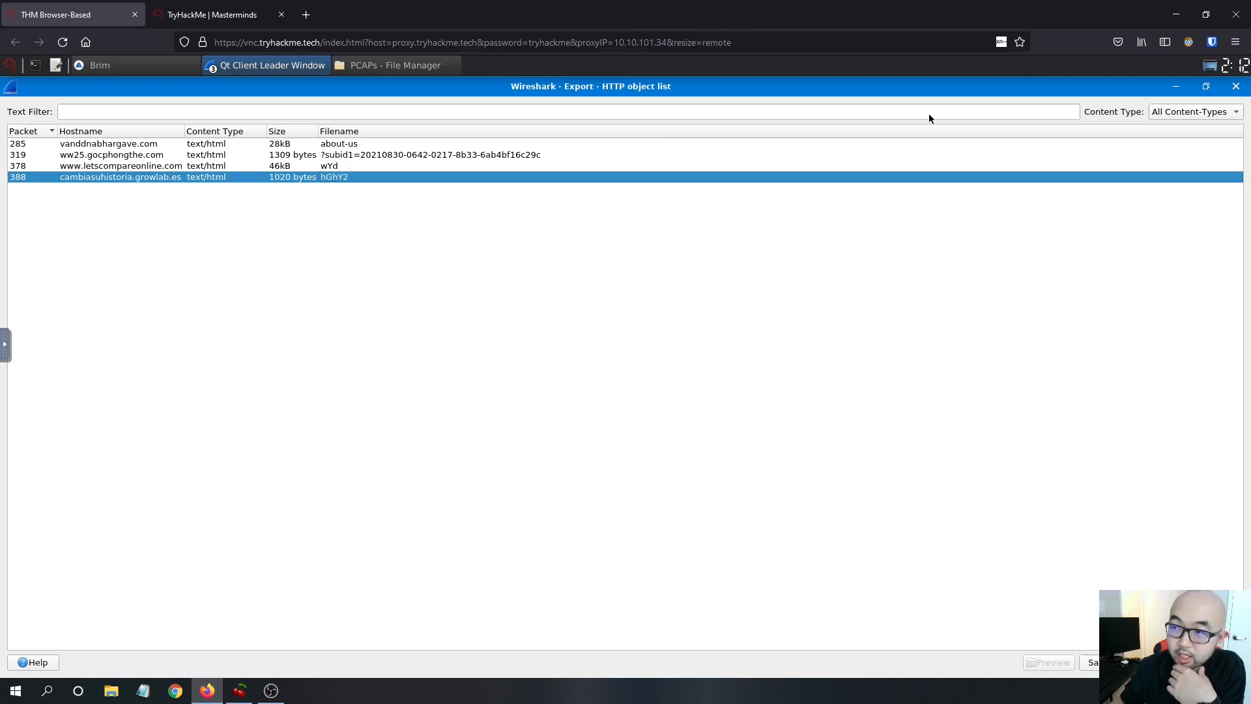
key(Escape)
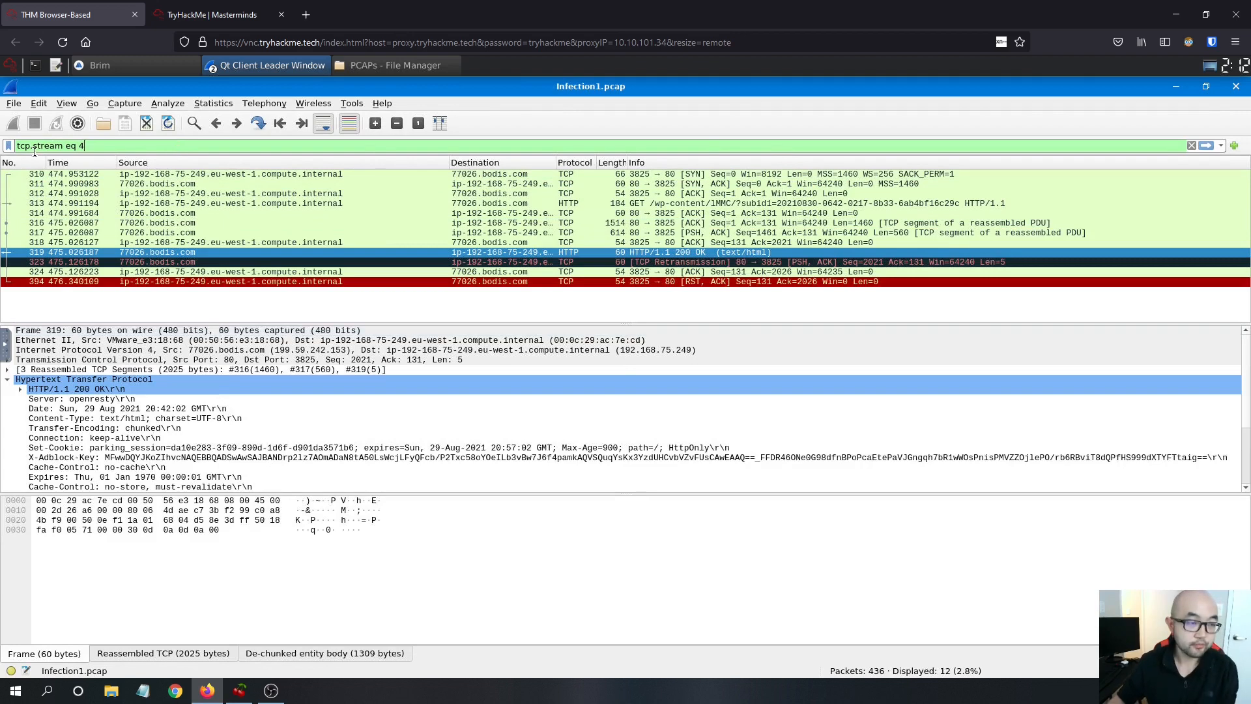
Step: Replace the TCP stream display filter with http and apply it to the capture
key(BackSpace)
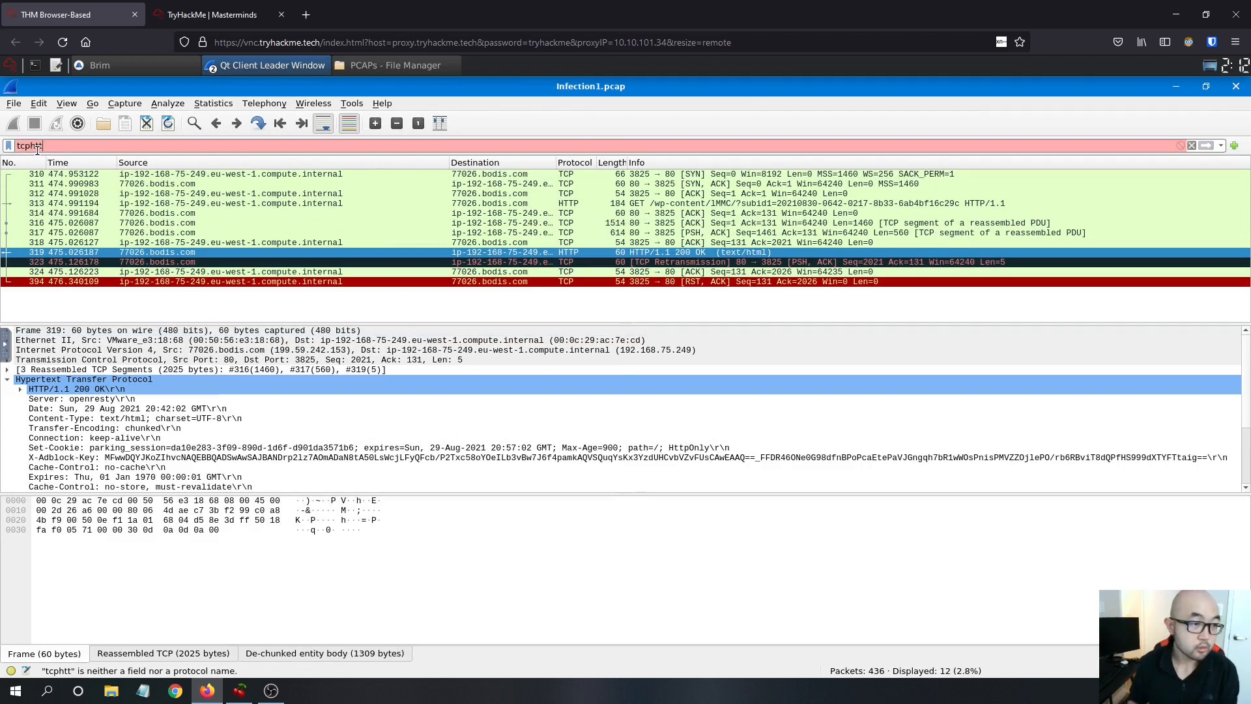
key(BackSpace)
key(BackSpace)
key(BackSpace)
text(http)
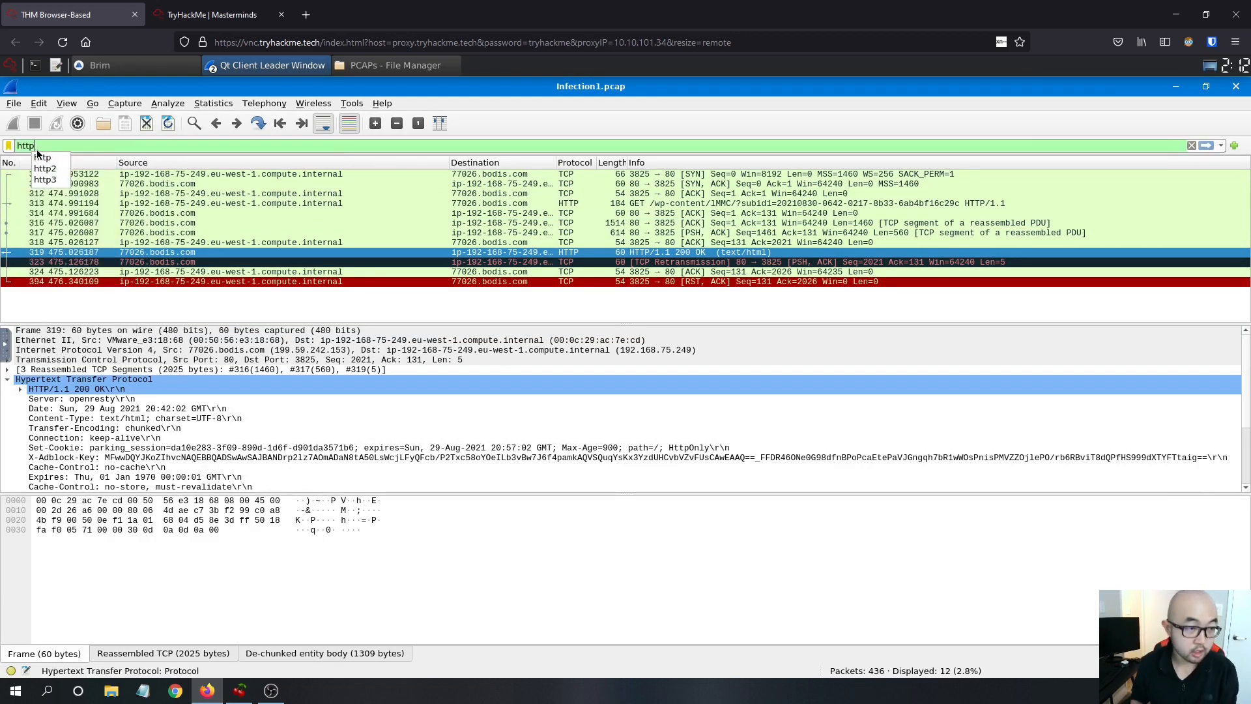
key(Return)
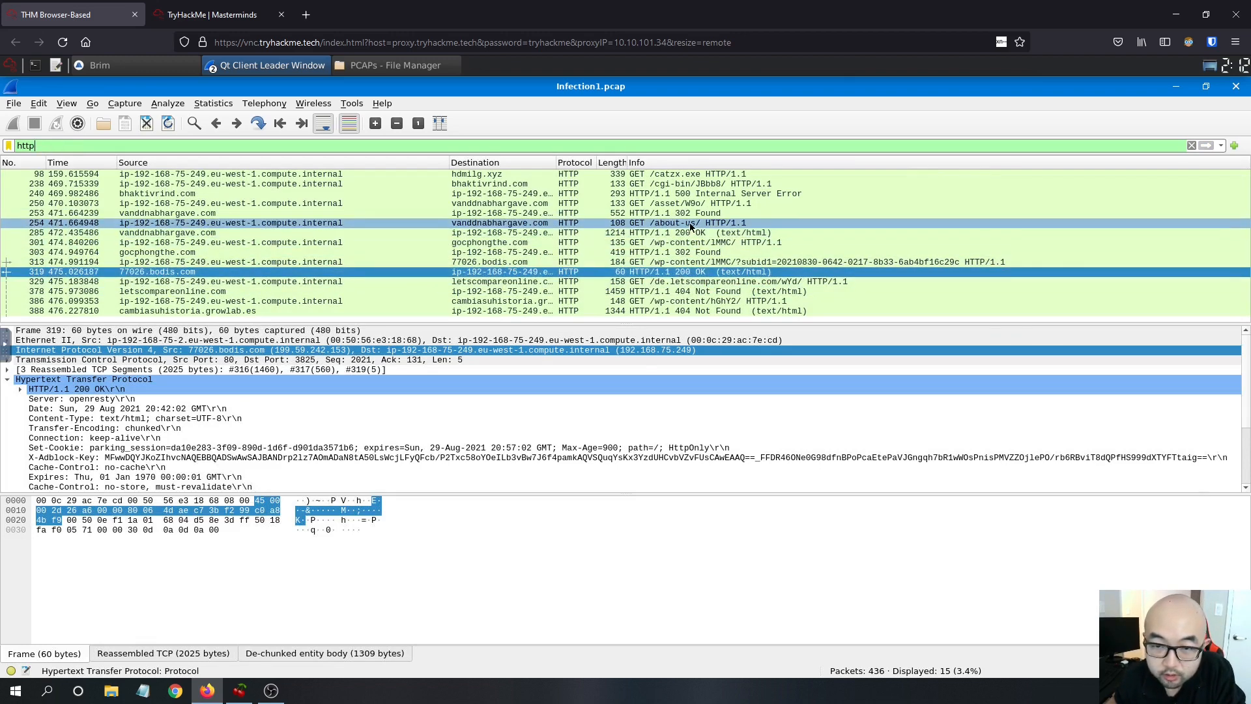
Step: Select packet 98, the GET request for /catzx.exe, and follow its TCP stream
click(697, 178)
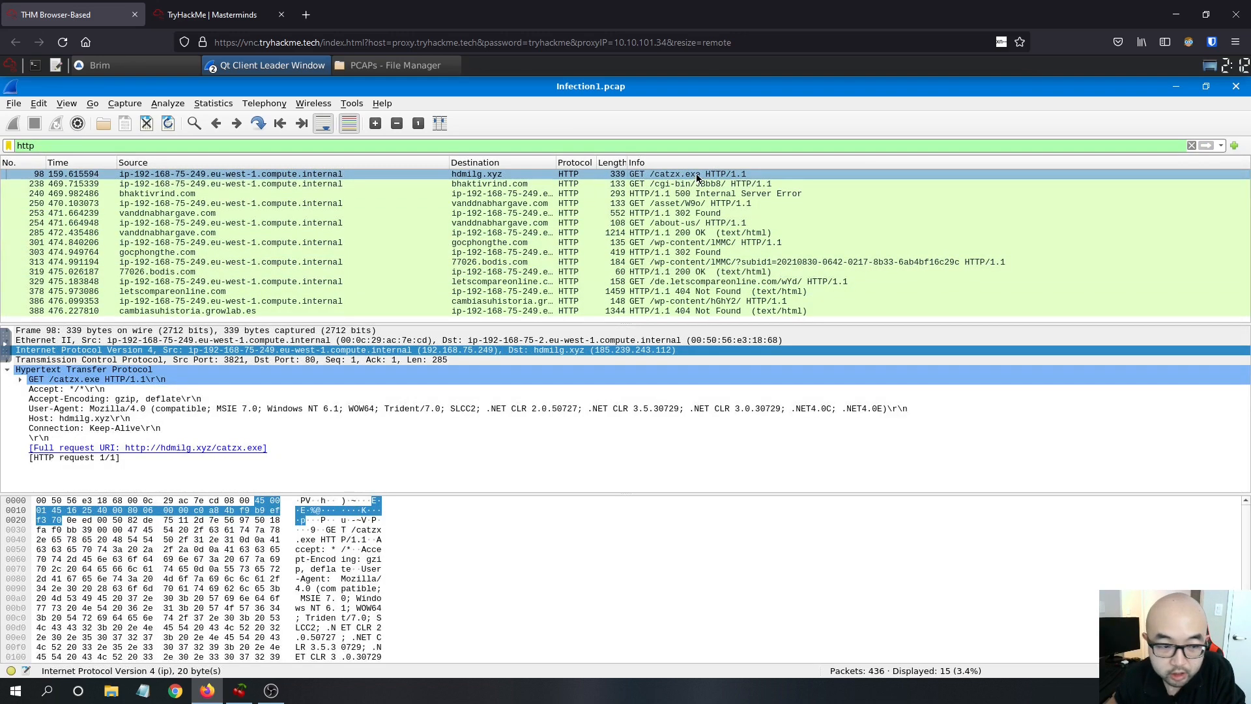
right_click(697, 178)
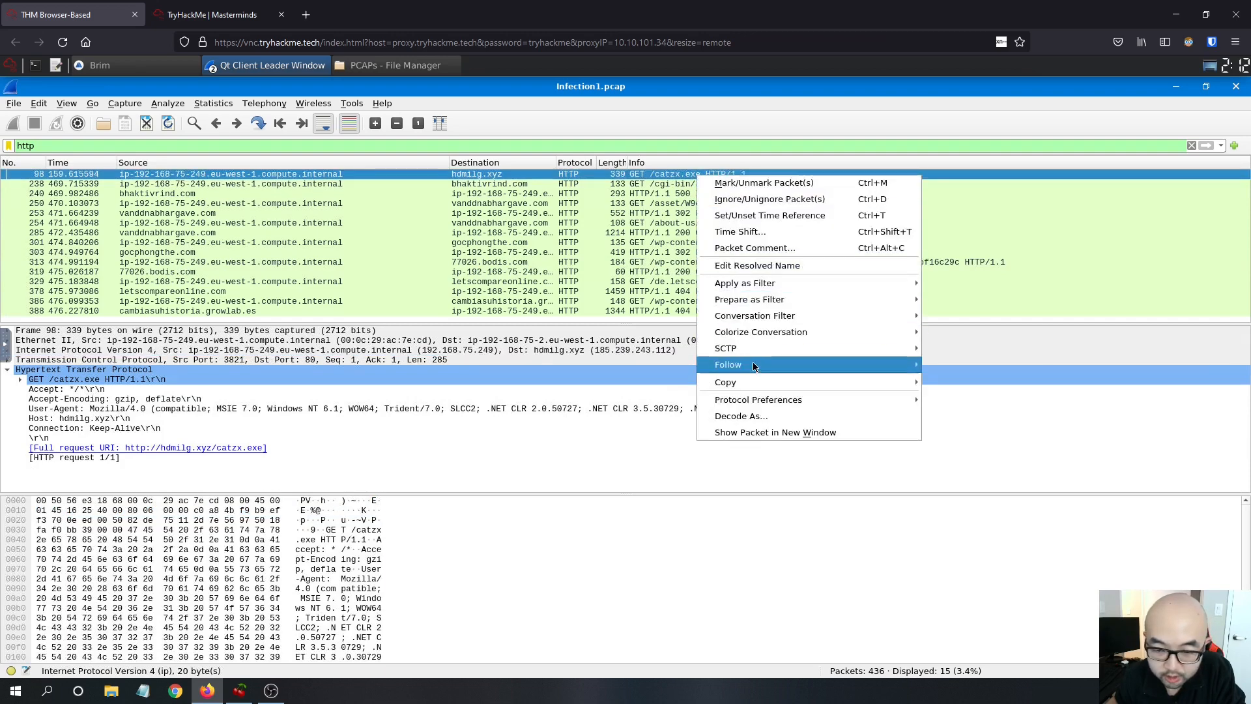
mouse_move(754, 369)
click(945, 370)
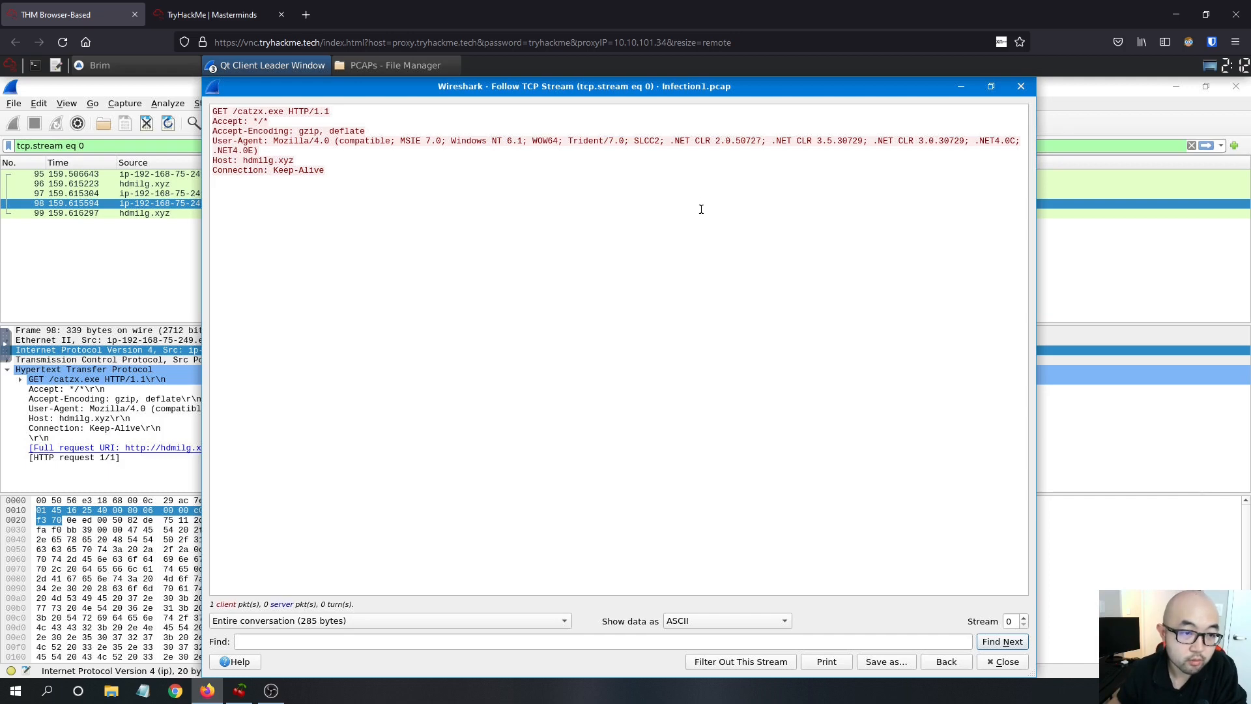
Step: Close the stream view, follow the TCP stream of packet 99, close it as well, and reselect packet 98
click(1021, 87)
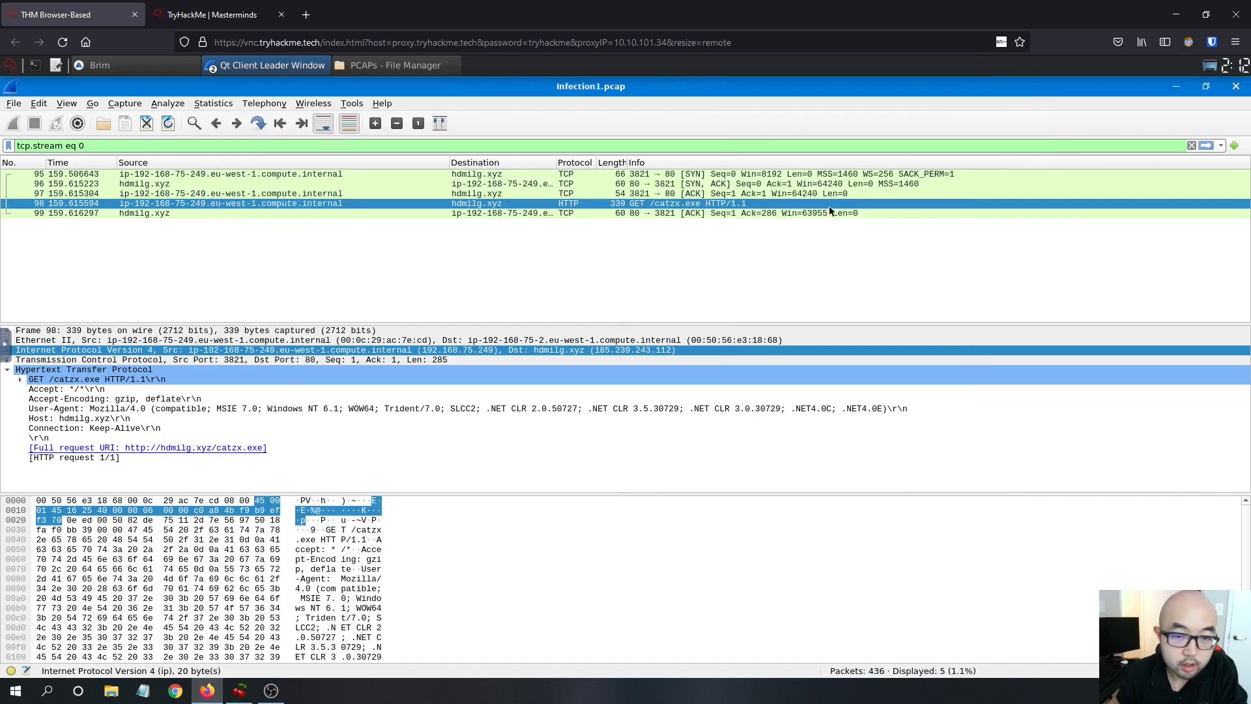
click(692, 215)
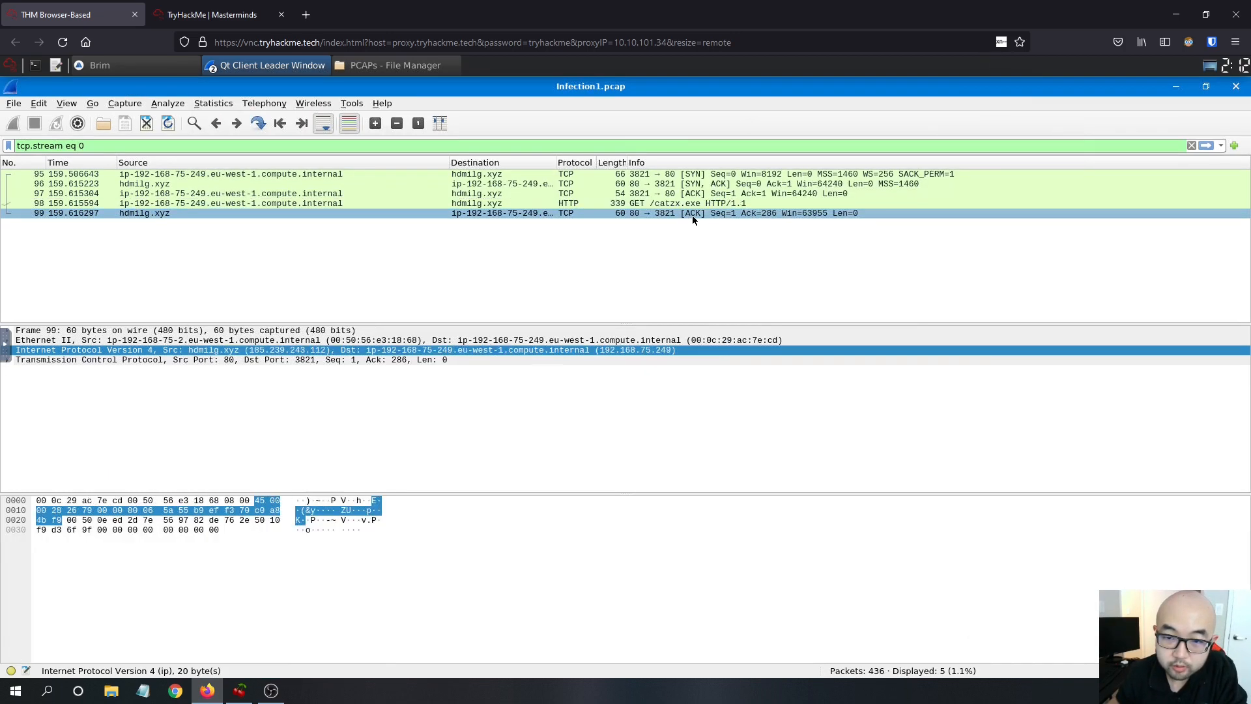
right_click(692, 215)
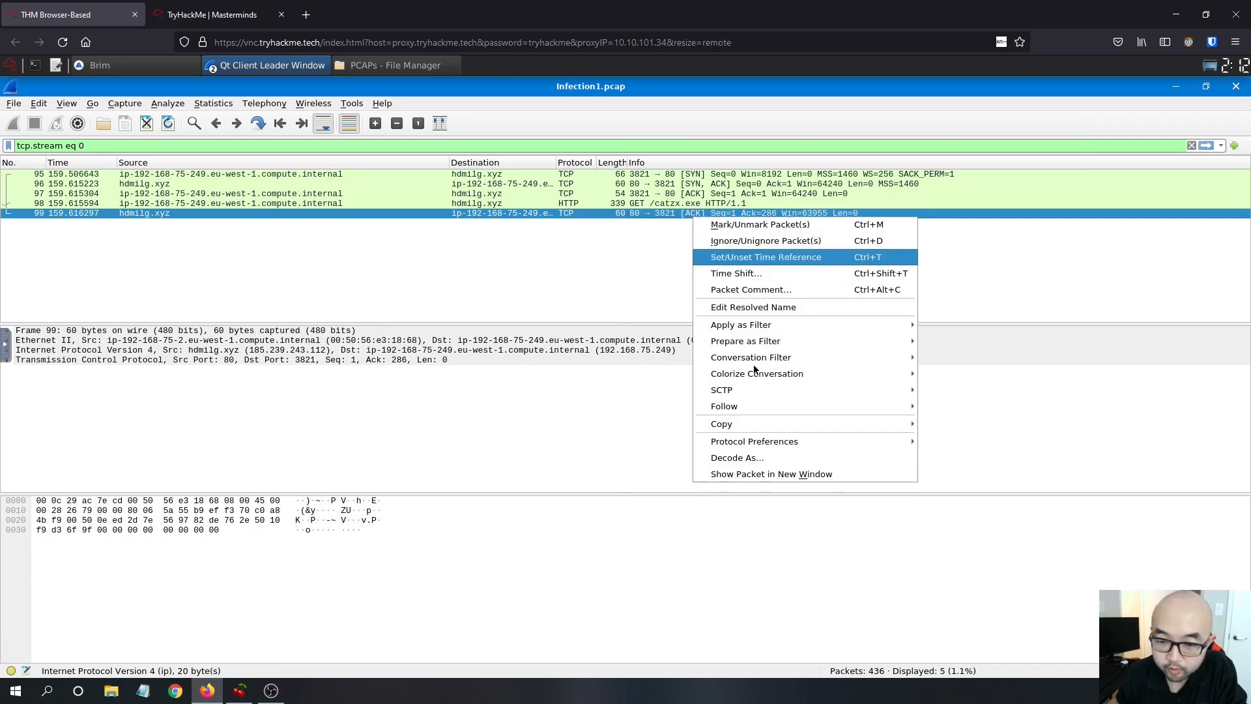
mouse_move(771, 408)
click(957, 406)
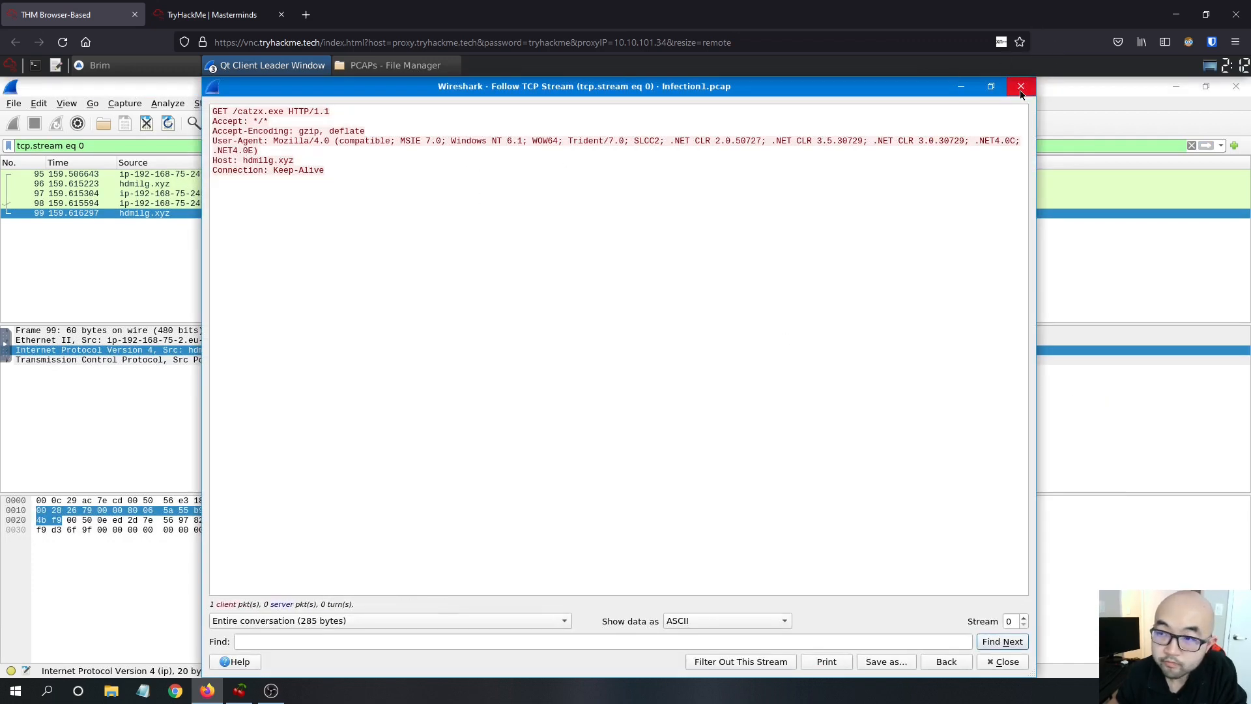
click(1021, 86)
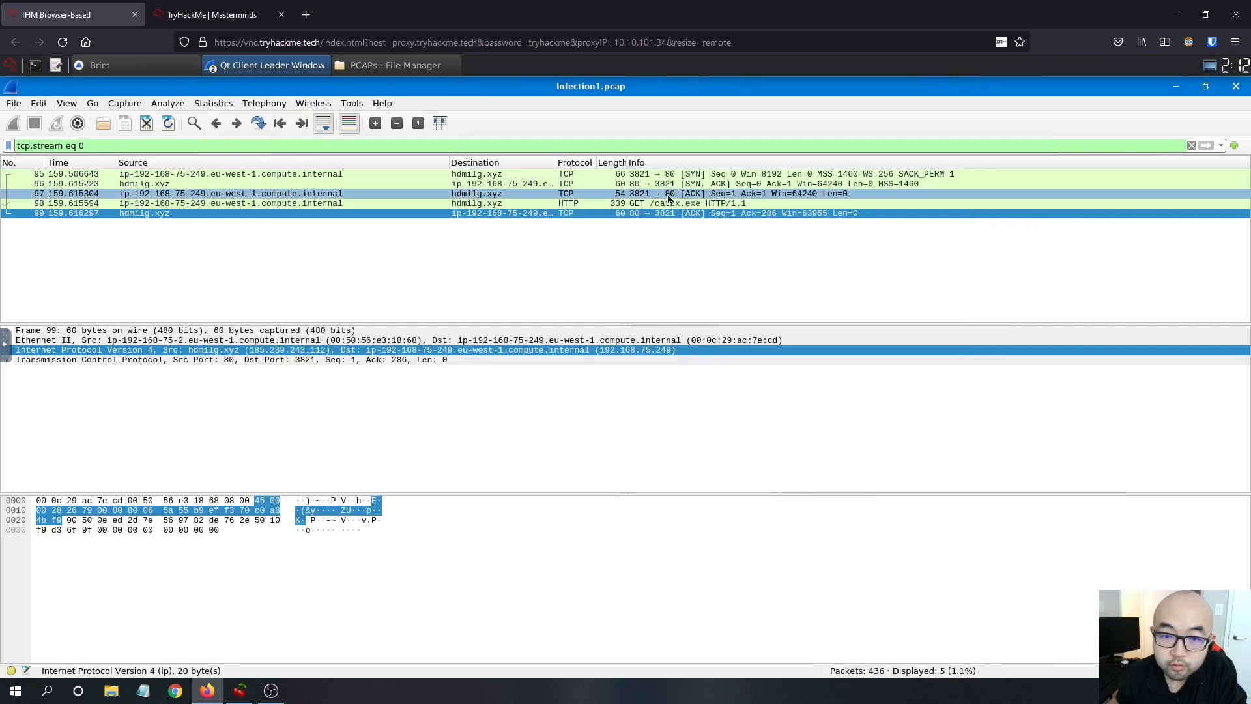
click(705, 206)
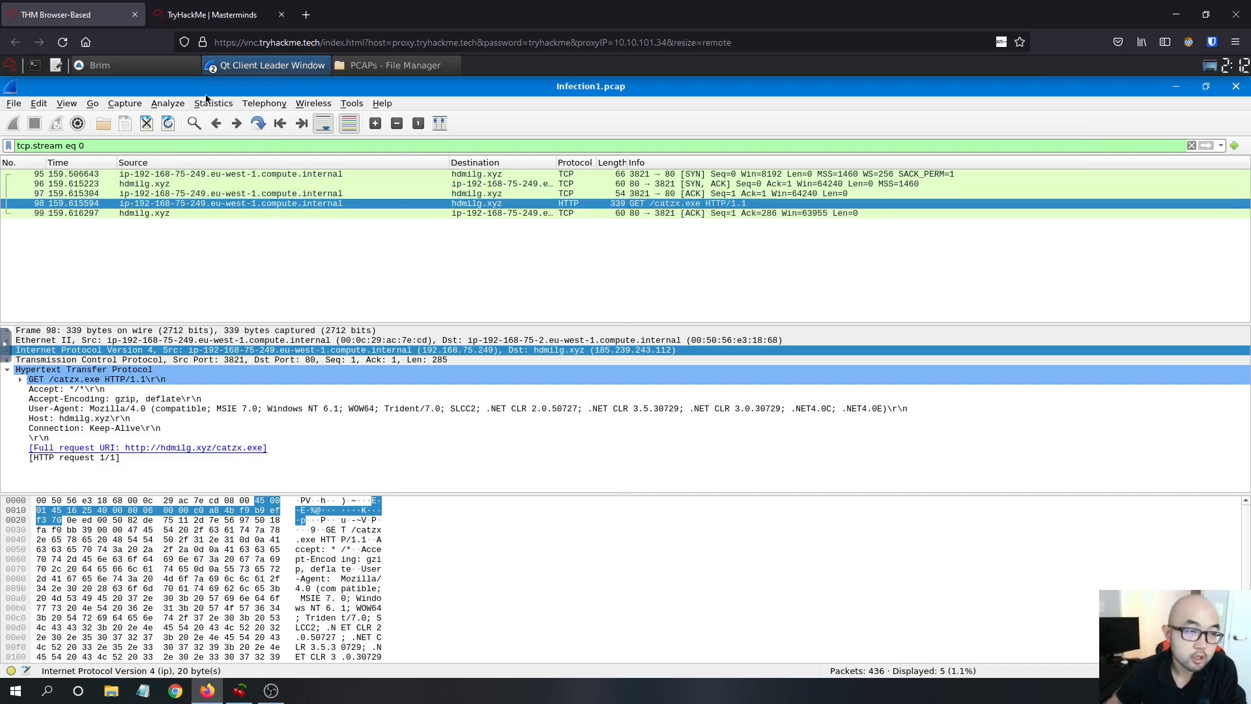
Step: Switch to the TryHackMe Masterminds page and copy the domain cambiasuhistoria.growlab.es from the second question's answer
click(101, 65)
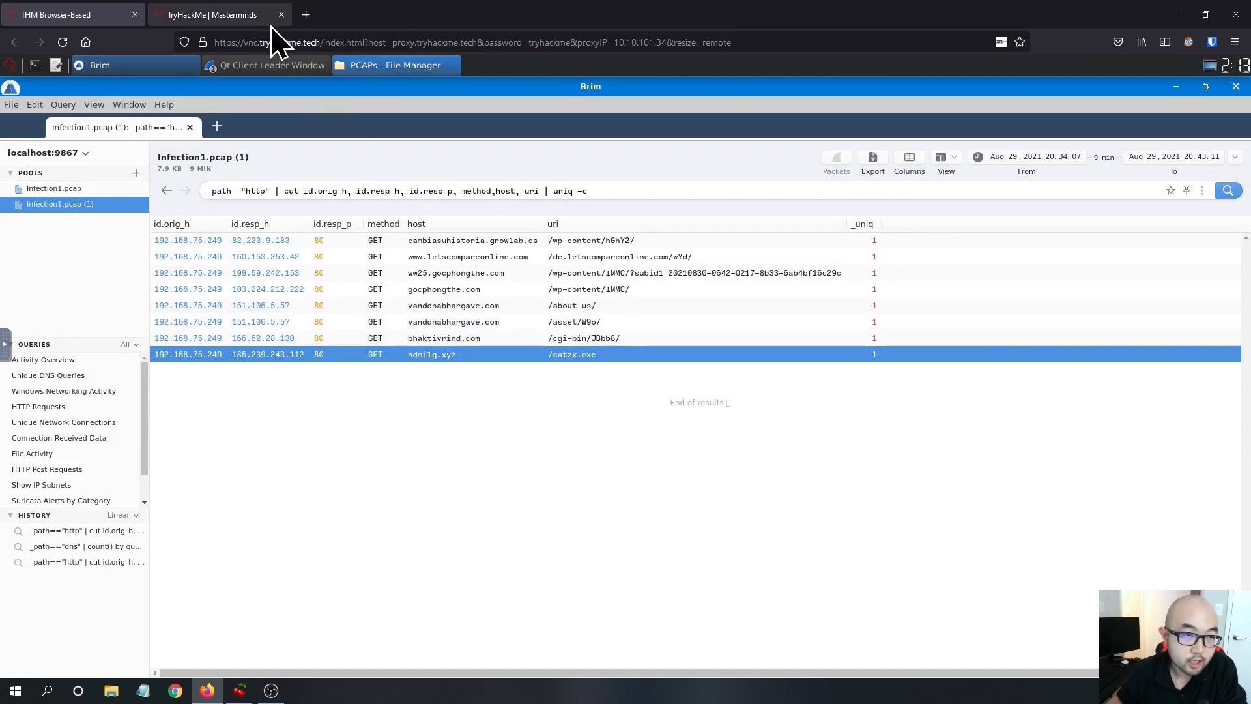
click(246, 16)
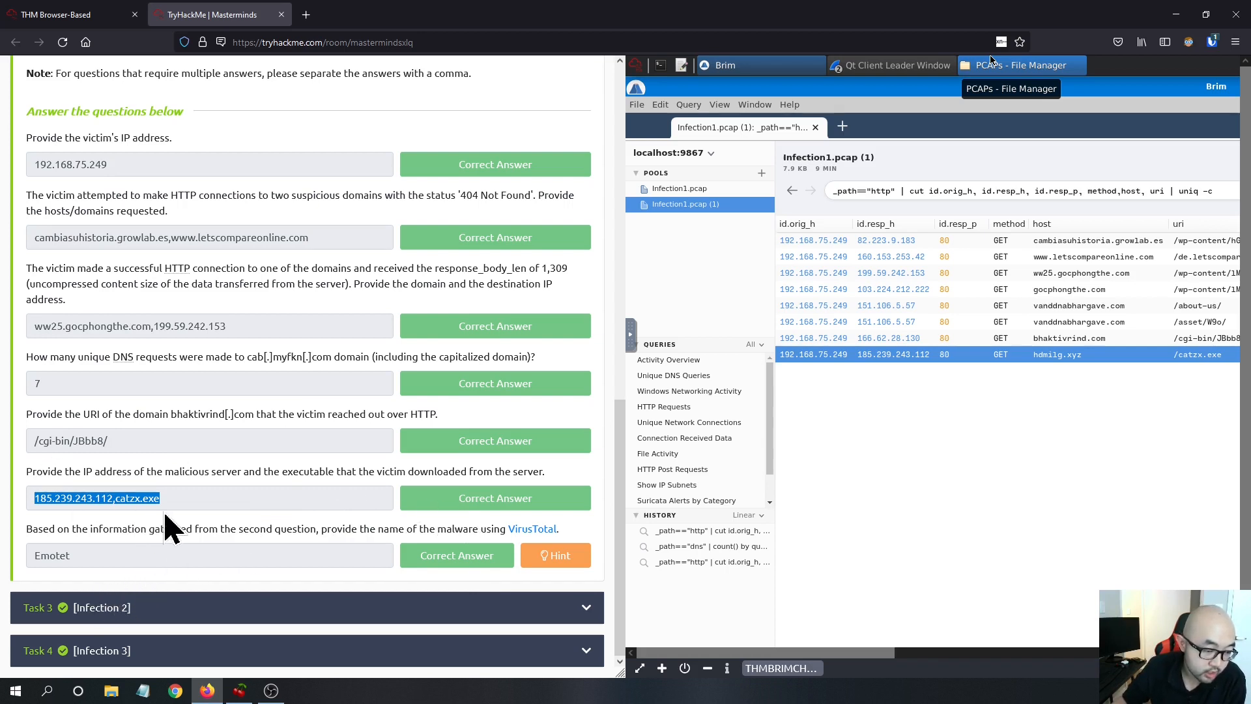
click(131, 557)
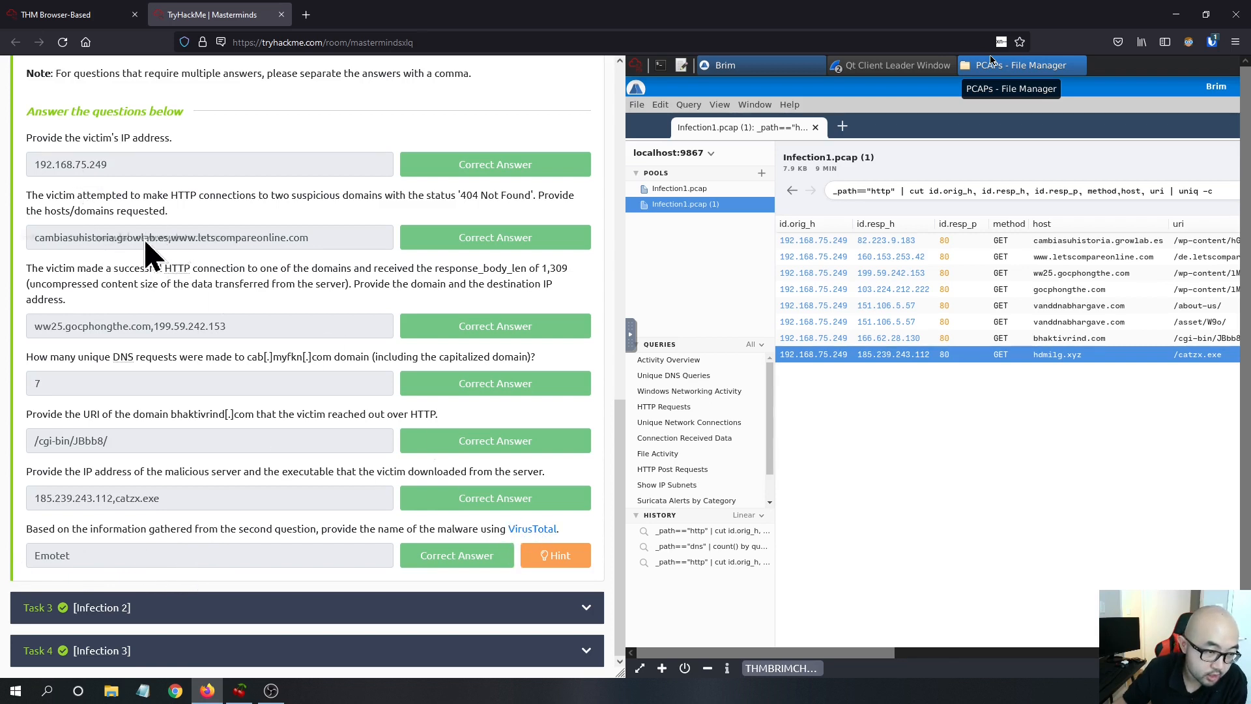
drag(34, 240, 159, 252)
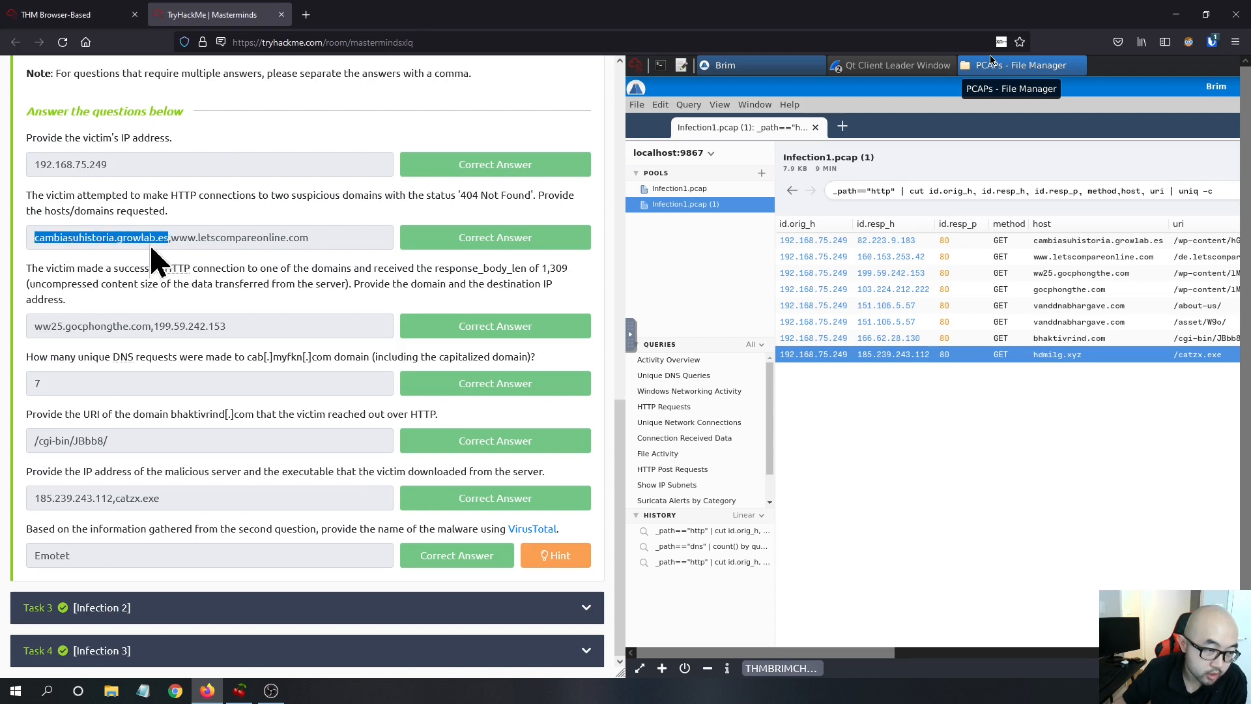
right_click(156, 249)
click(204, 330)
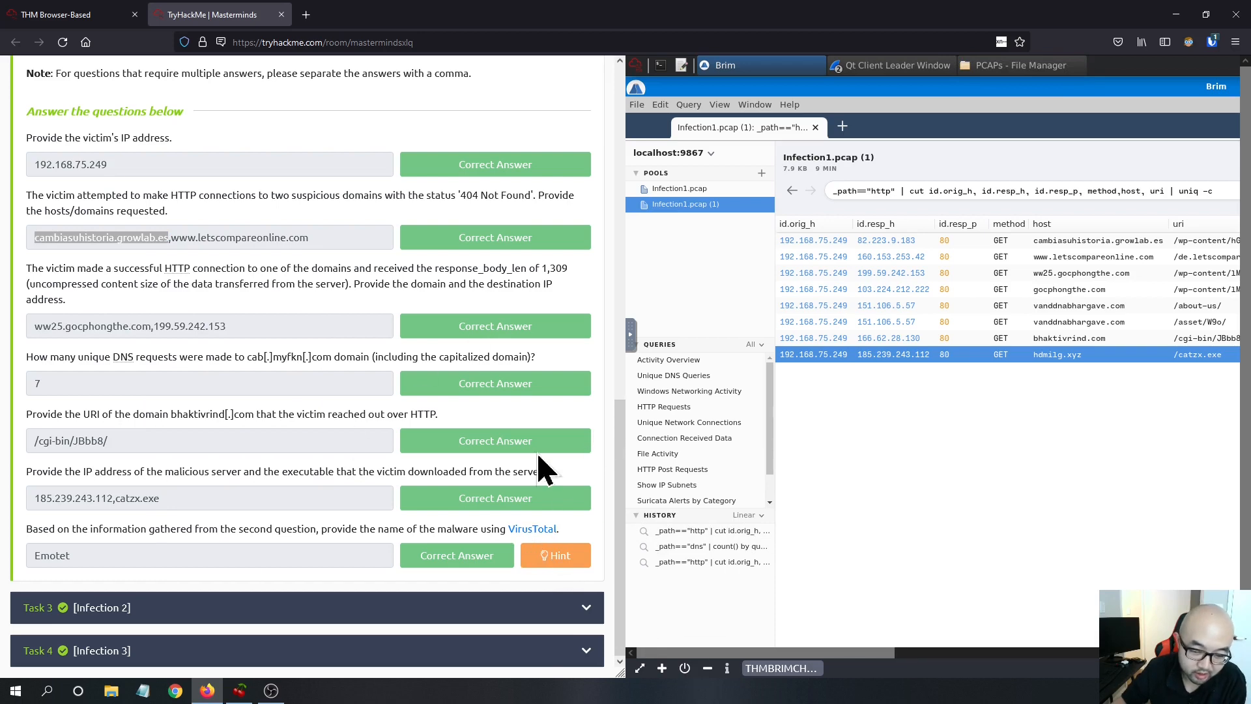
Step: Open the VirusTotal link from the last question in a new tab and search for the copied domain cambiasuhistoria.growlab.es
right_click(533, 529)
click(612, 246)
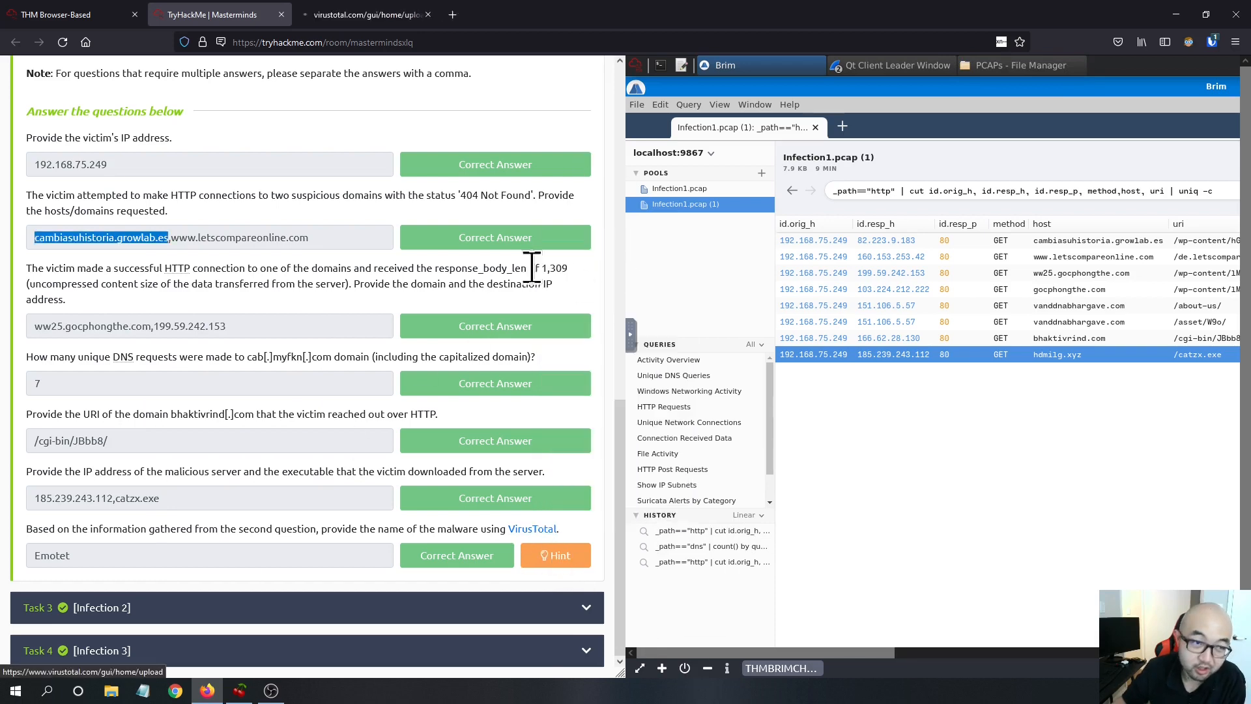
click(376, 14)
click(766, 269)
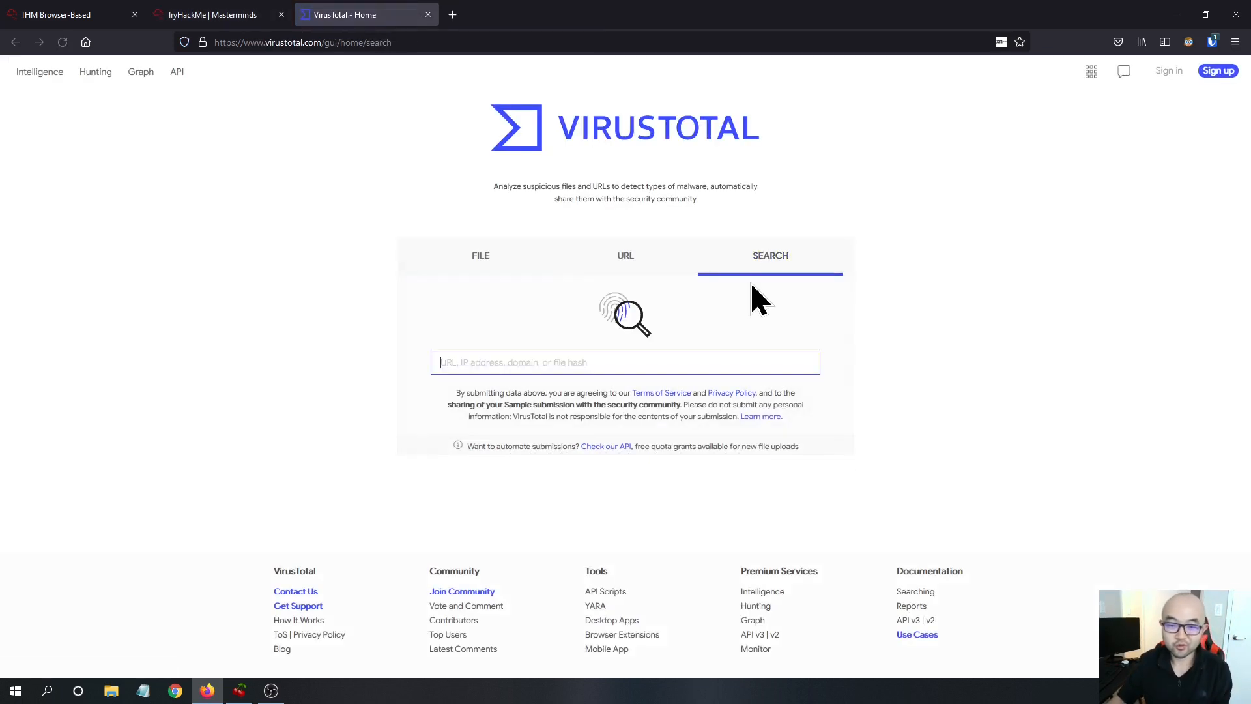
key(ctrl+v)
key(Return)
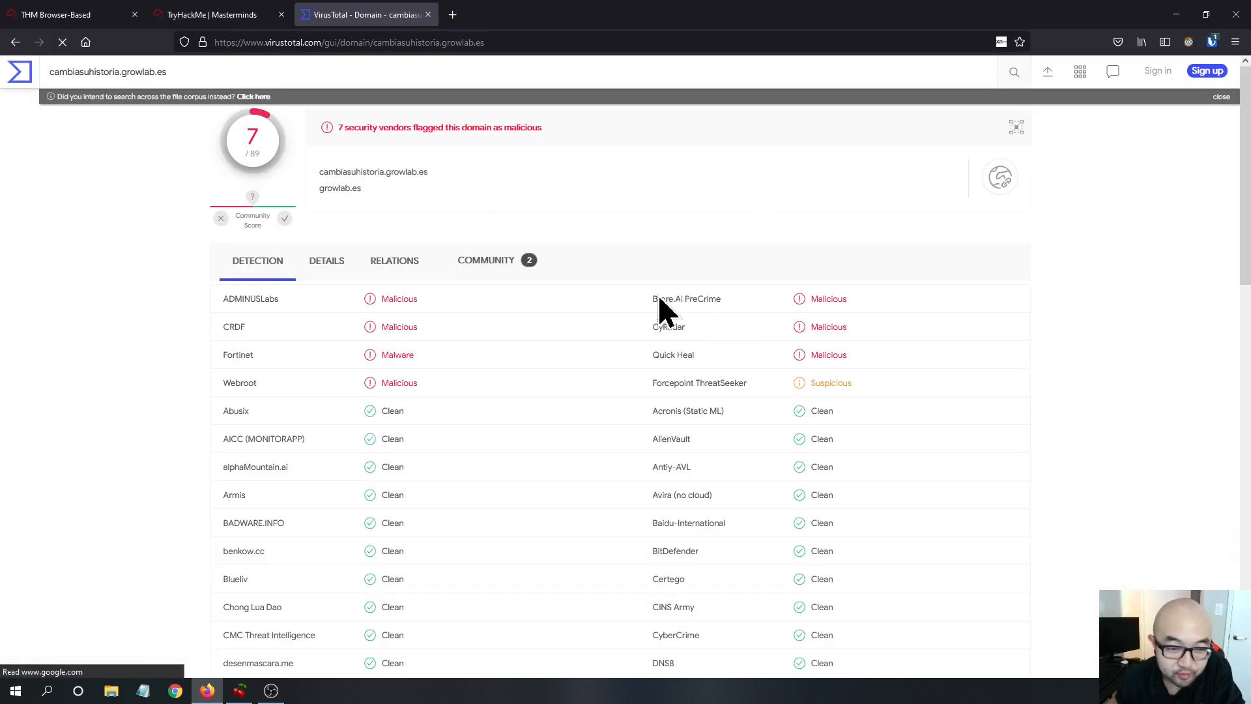
Step: Examine the community comments on the domain's VirusTotal report for the malware name
click(531, 269)
scroll(645, 345, down, 2)
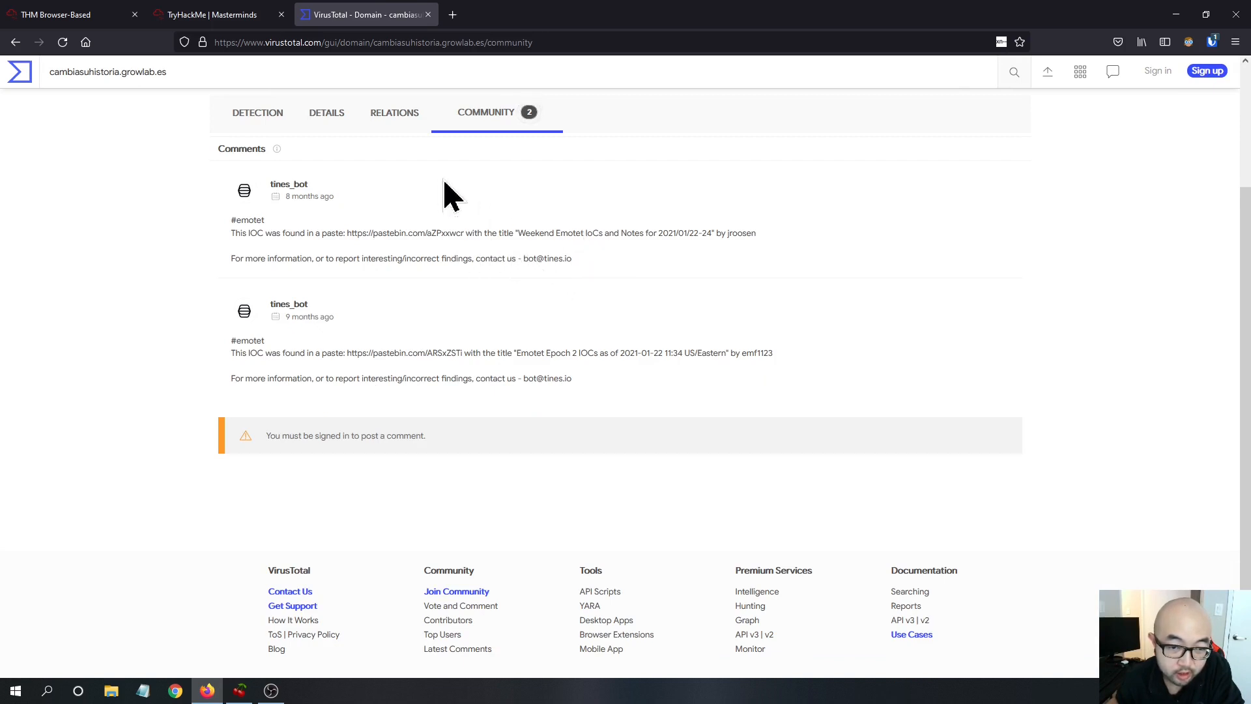
mouse_move(587, 230)
mouse_down()
mouse_move(547, 230)
mouse_move(579, 235)
mouse_up()
click(640, 274)
click(653, 258)
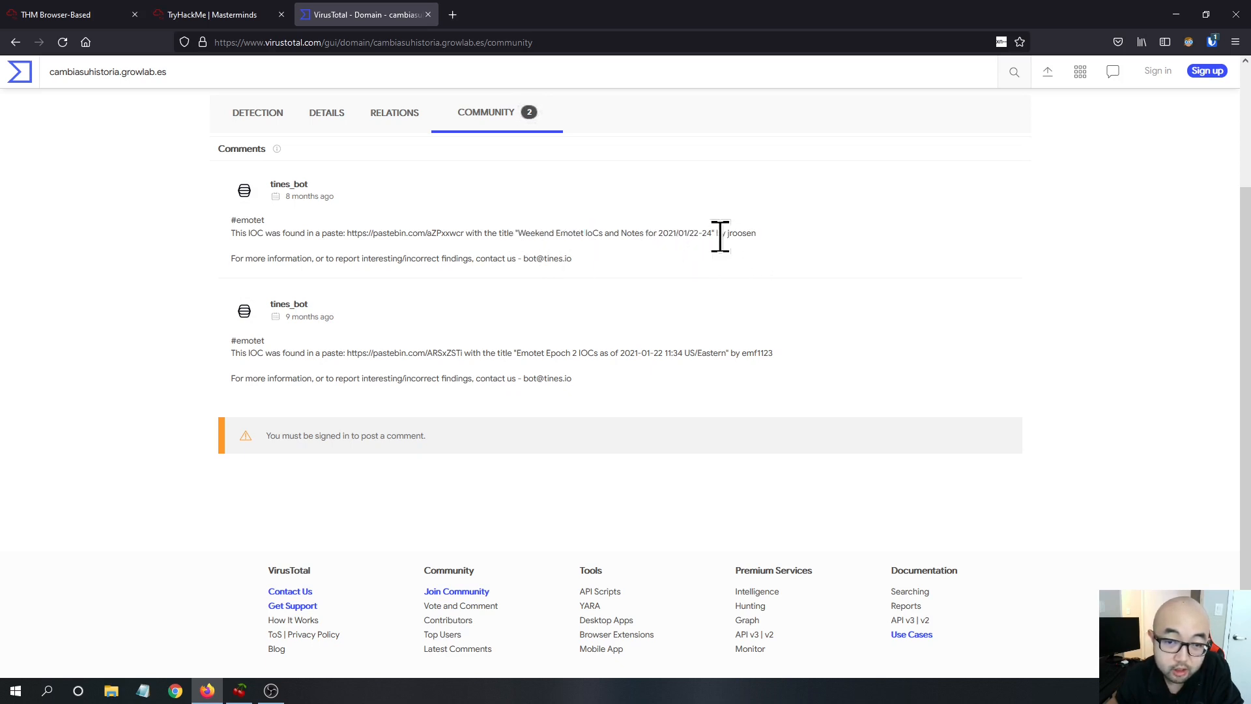
drag(720, 234, 679, 235)
click(708, 303)
Step: Return to the TryHackMe Masterminds page, collapse Task 2 [Infection 1] and expand Task 3 [Infection 2]
click(224, 15)
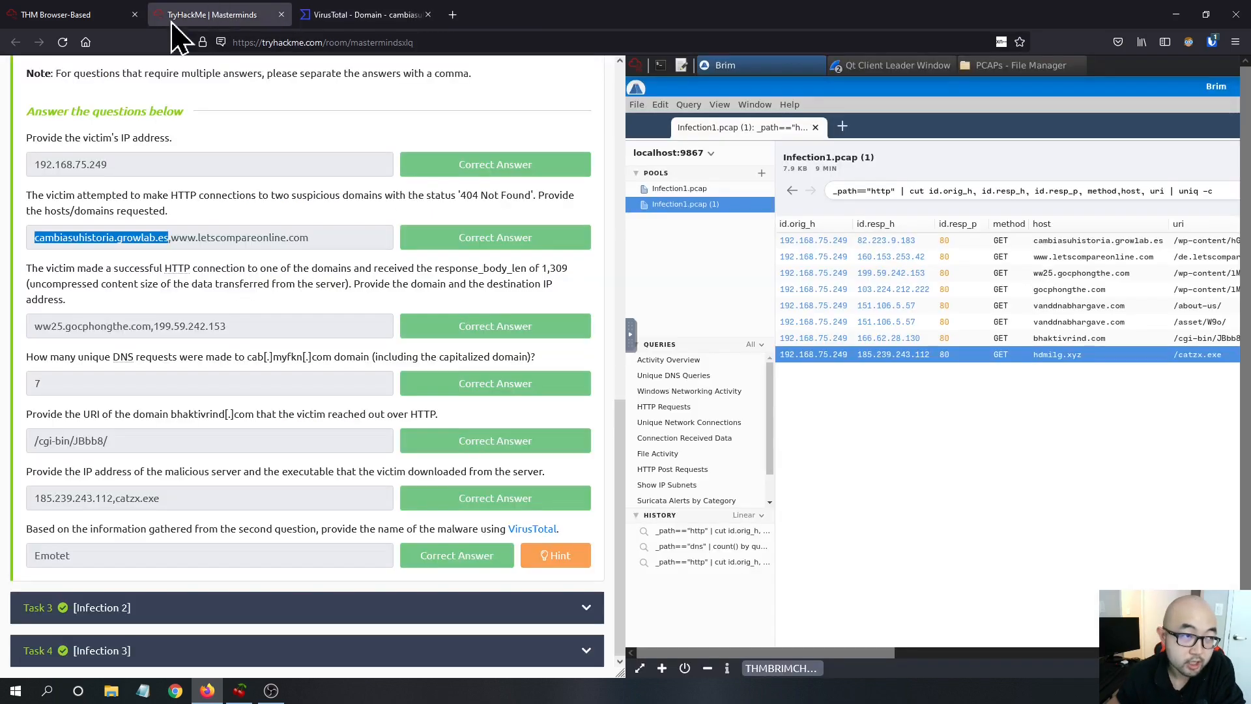
scroll(291, 195, up, 6)
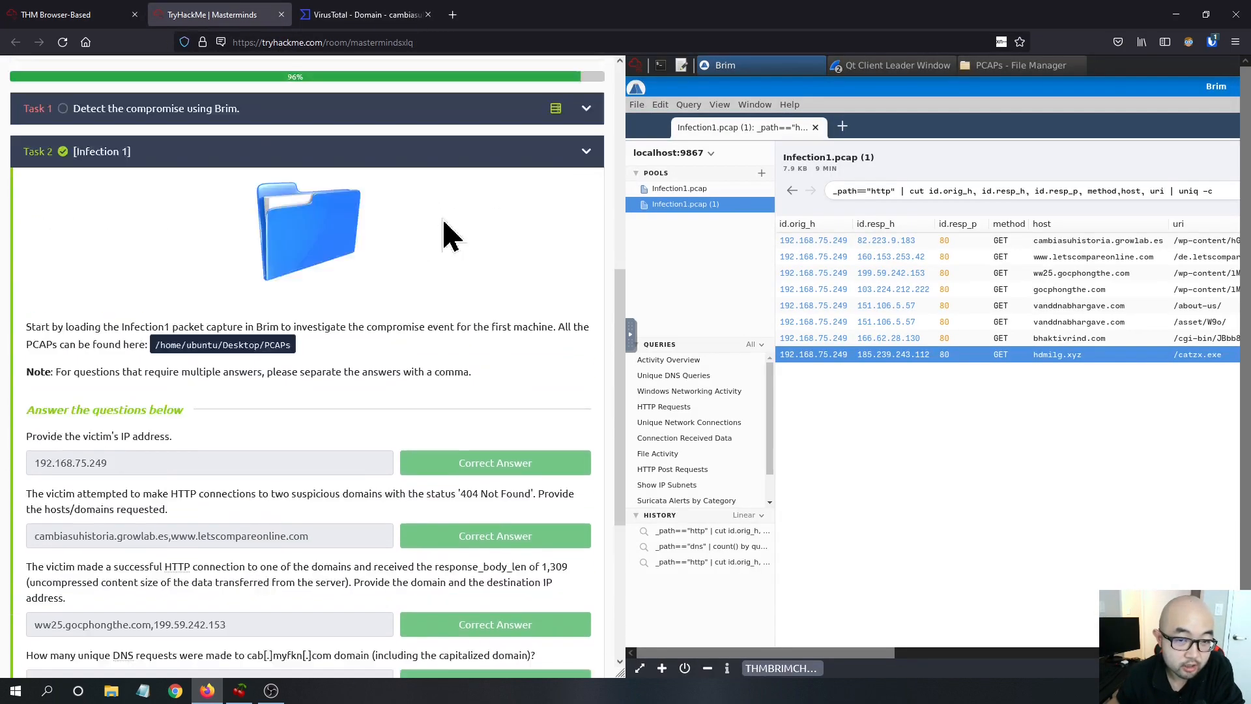
click(585, 276)
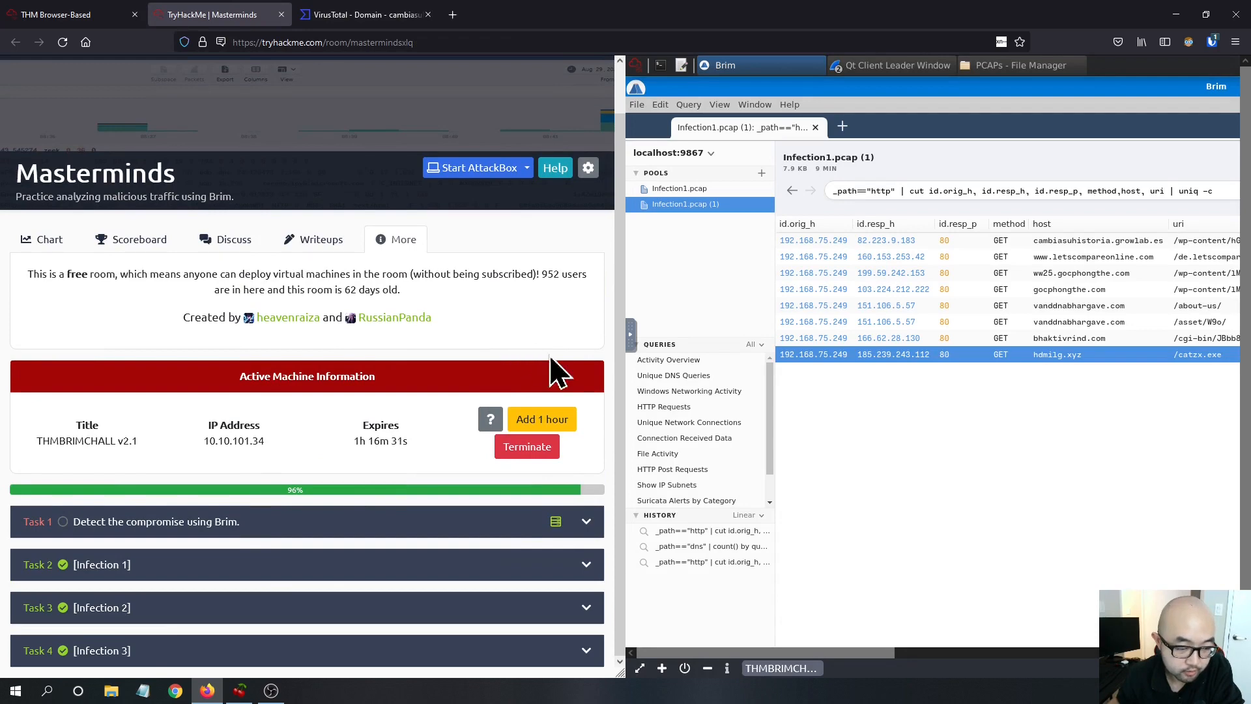
click(517, 613)
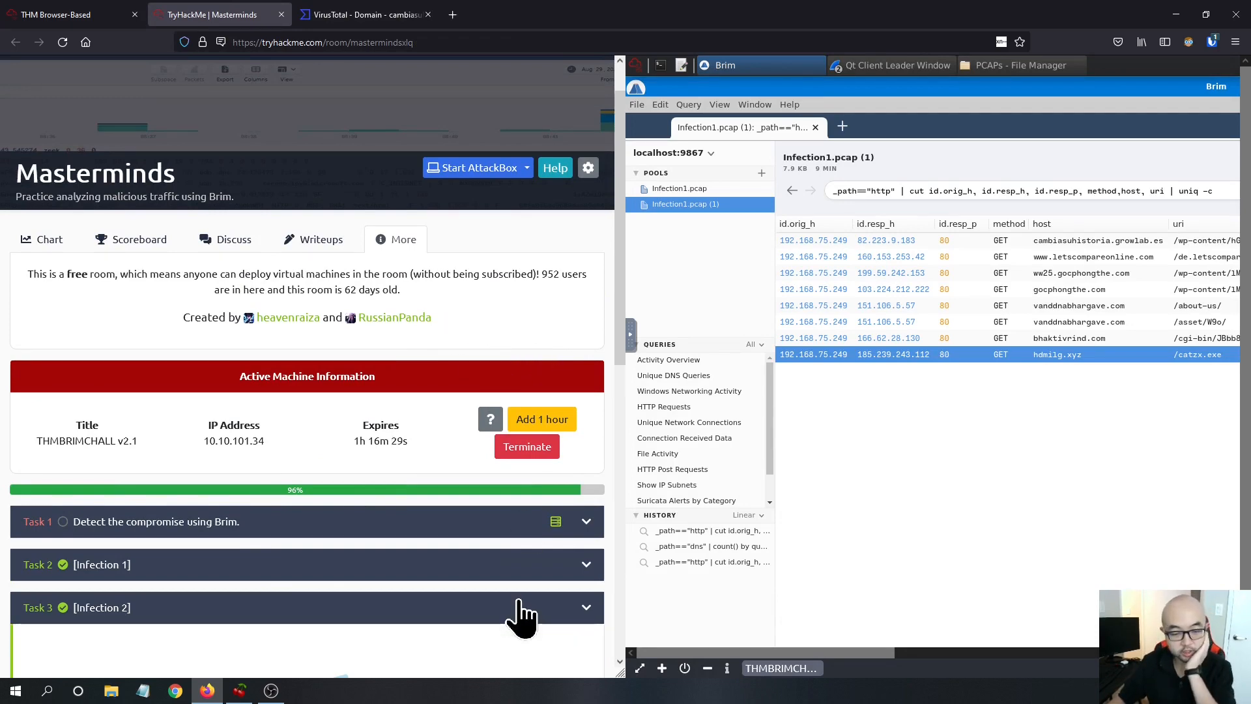
Step: Return to the remote desktop, close and relaunch Brim, and clear away the Wireshark windows of the Infection1 capture
click(39, 14)
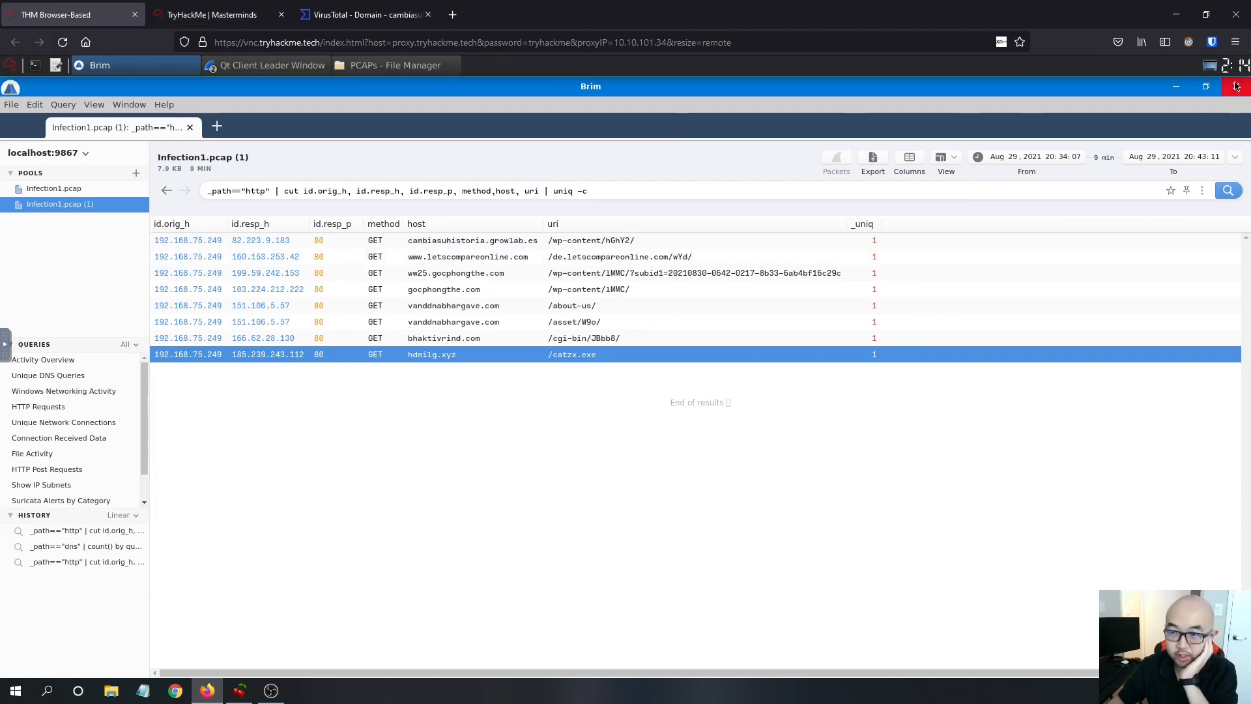
click(14, 108)
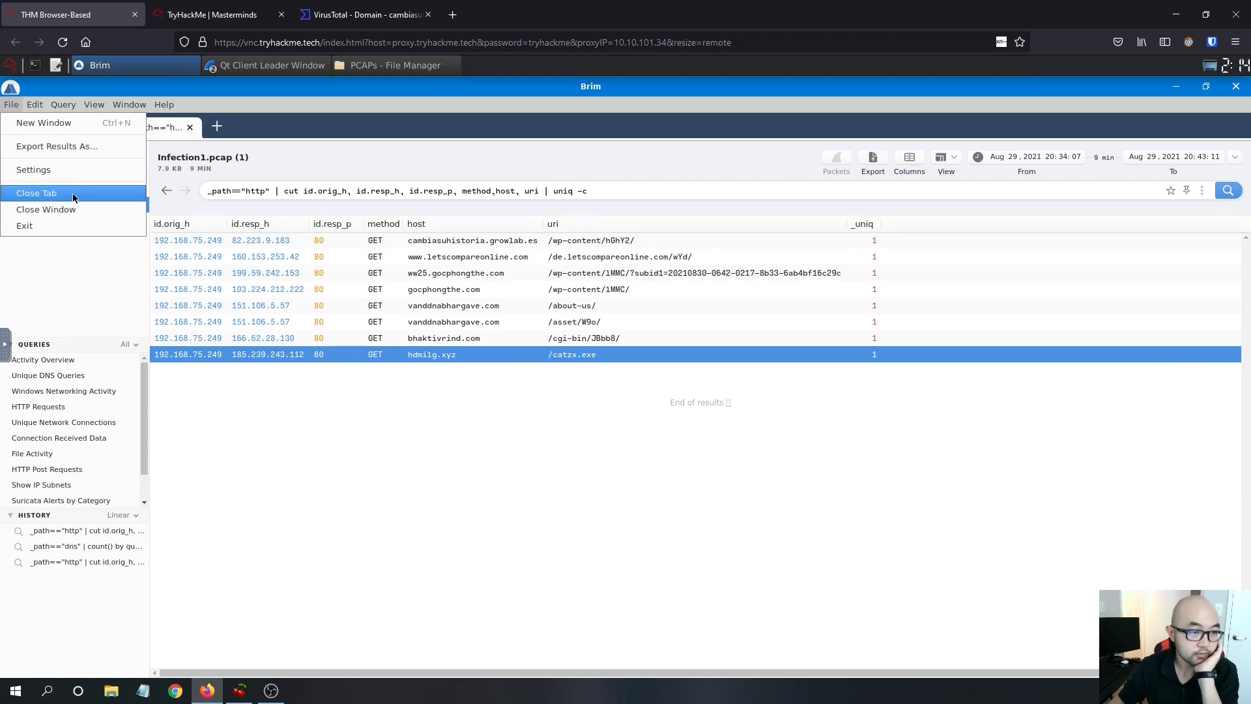
click(188, 133)
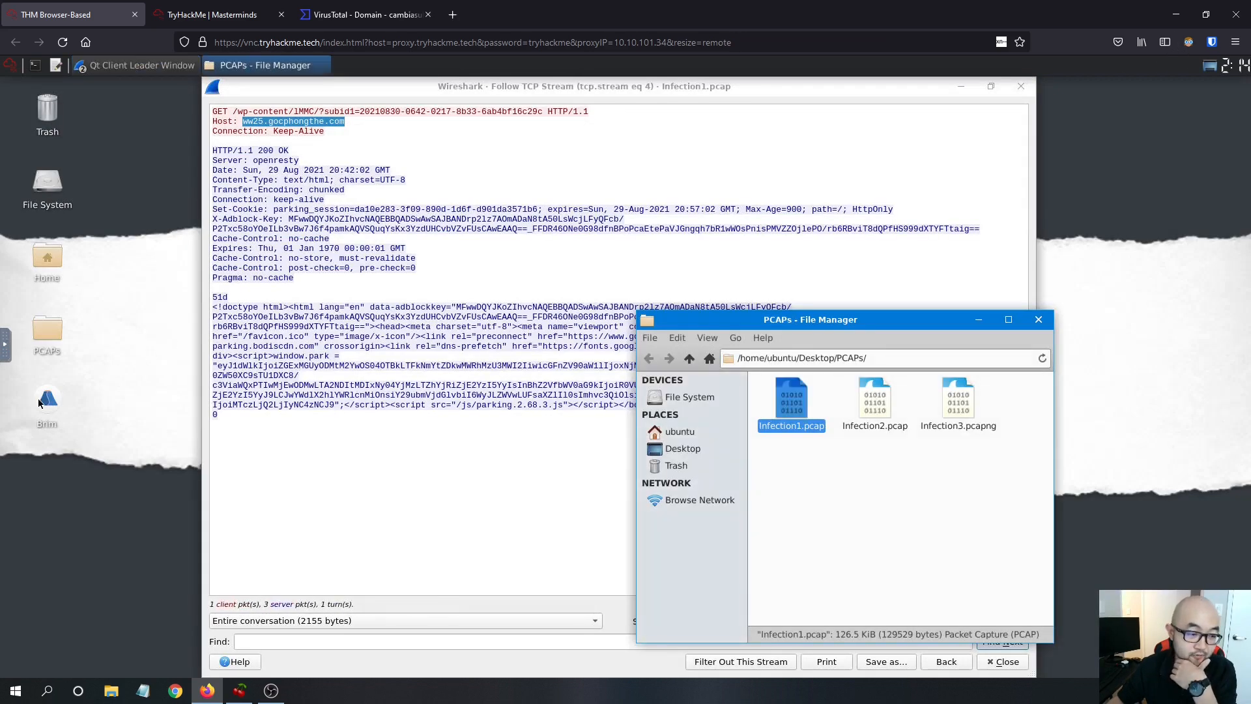
double_click(41, 403)
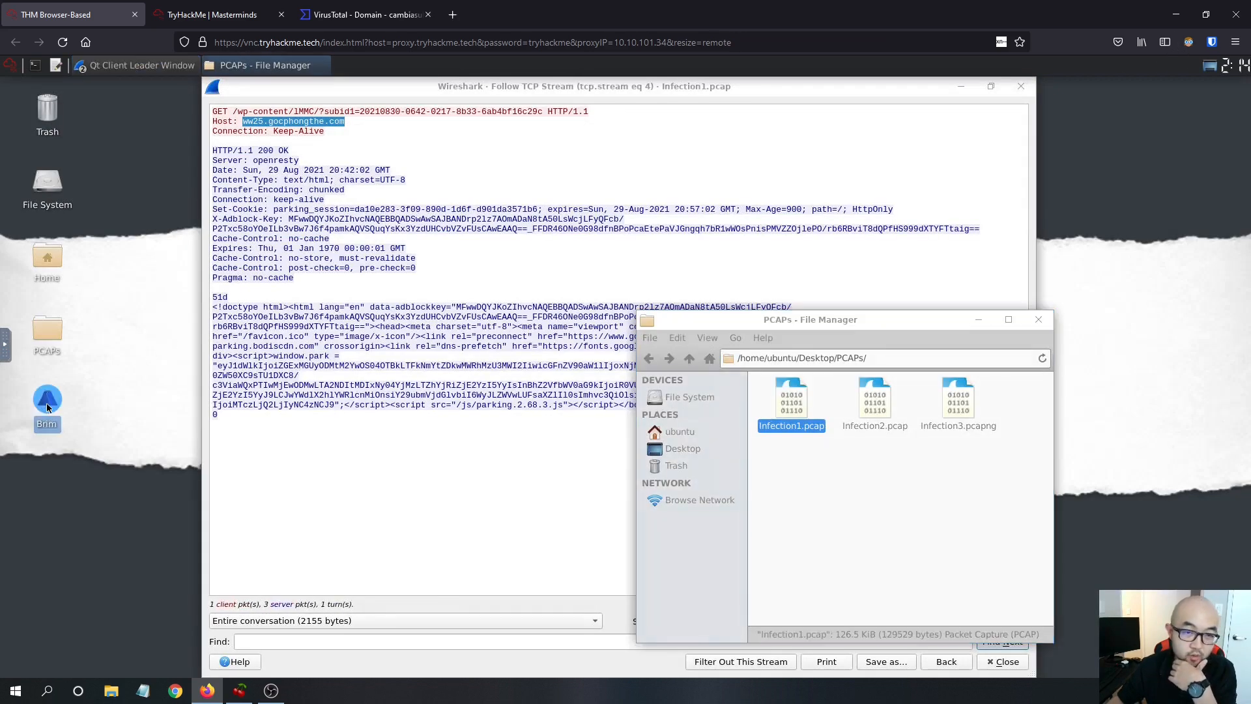
click(1022, 89)
click(1022, 88)
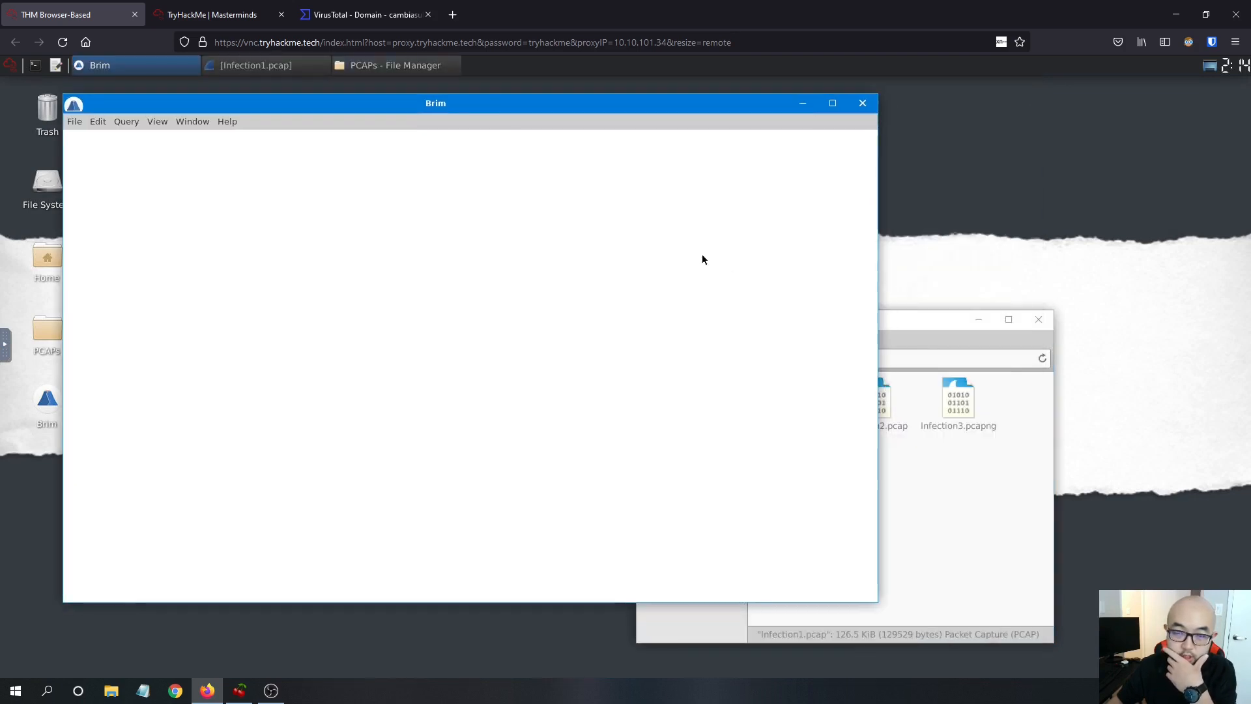
Step: Open Infection2.pcap from the PCAPs folder in Wireshark and minimize its window
click(917, 335)
click(876, 404)
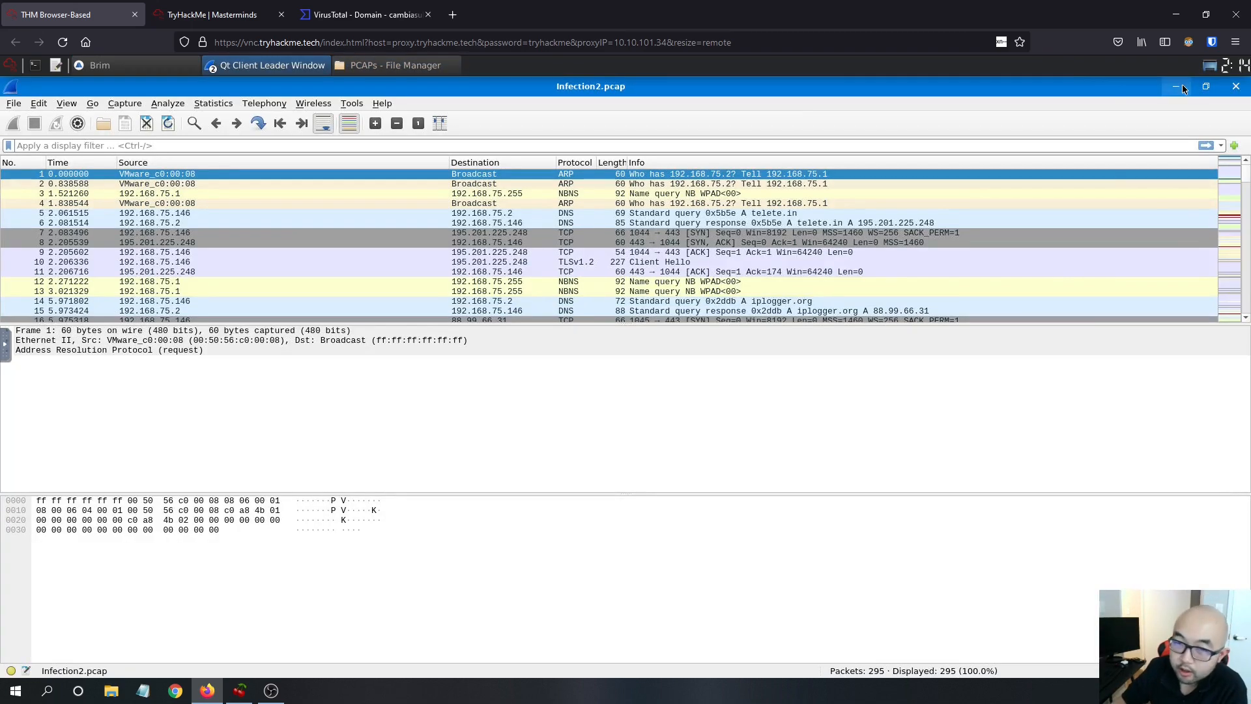
click(1179, 87)
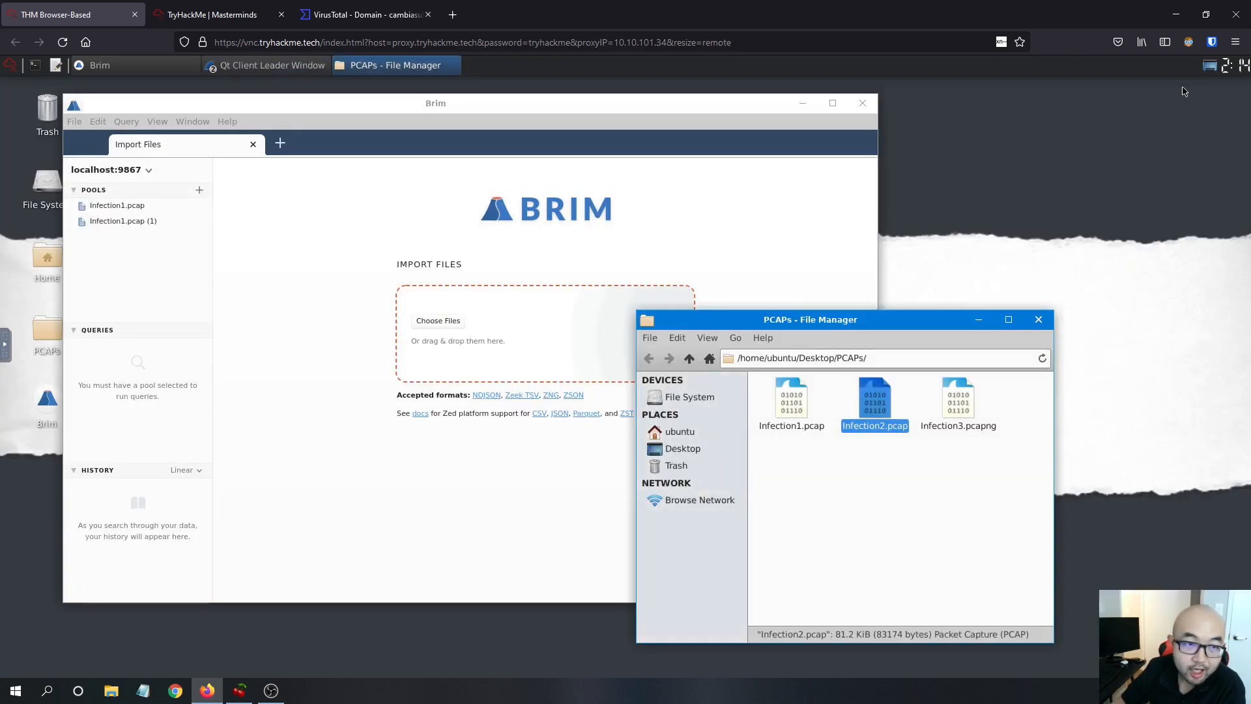
Step: Import Infection2.pcap from the Desktop's PCAPs folder into Brim
click(433, 320)
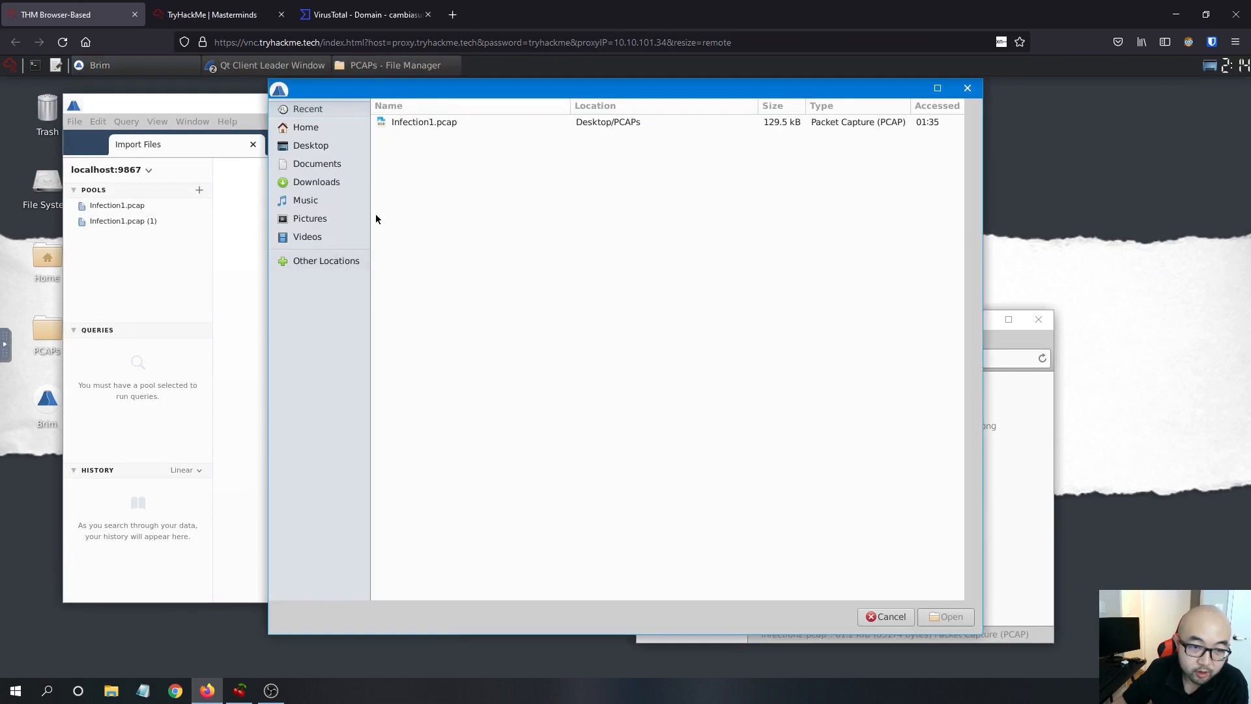
click(319, 143)
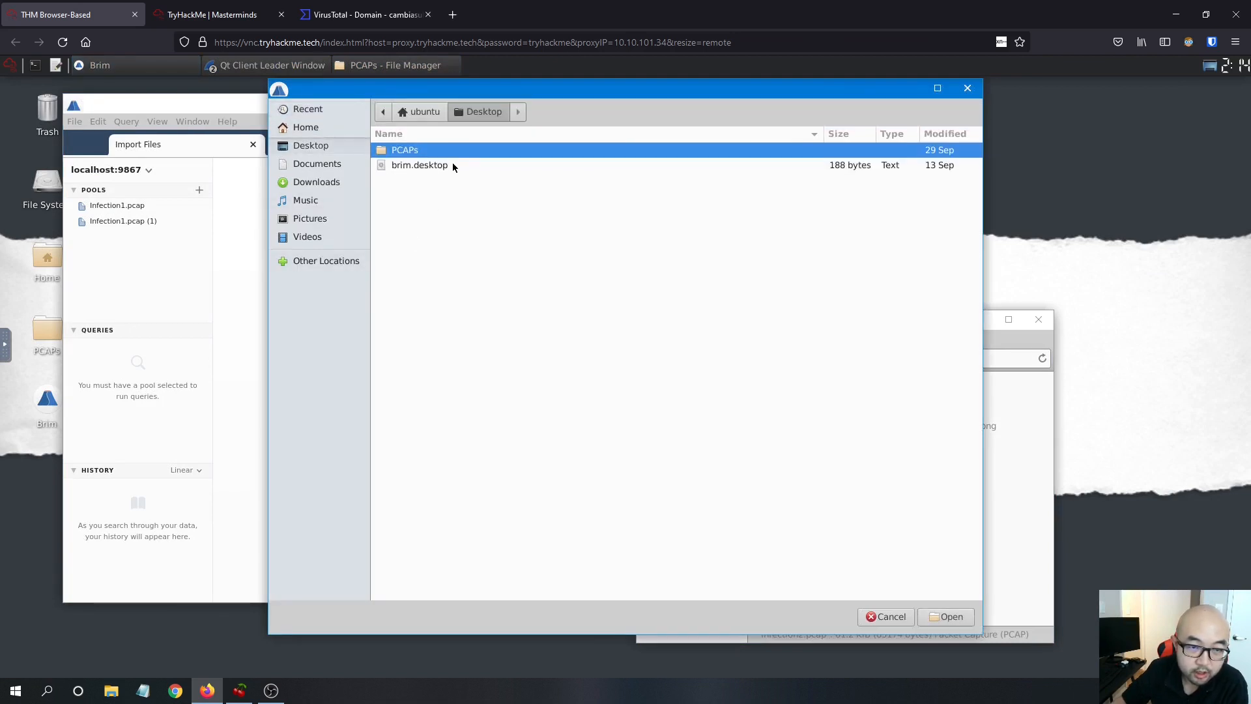
double_click(417, 155)
click(437, 167)
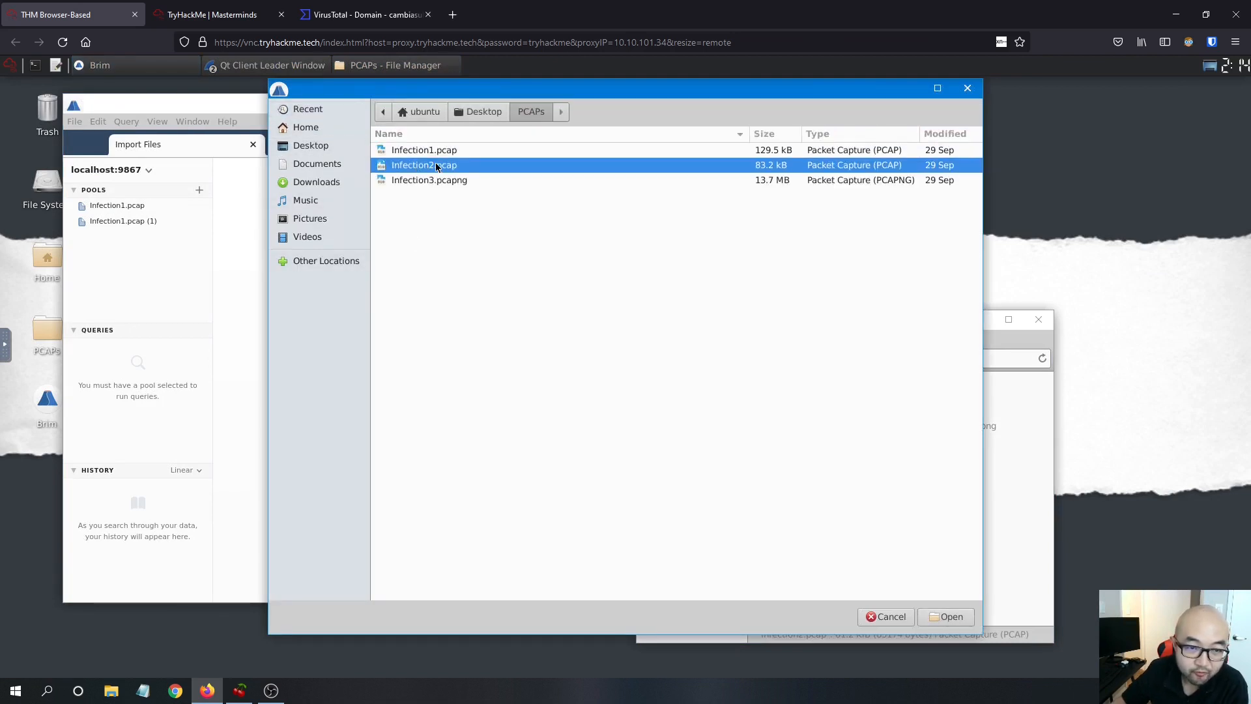
double_click(452, 171)
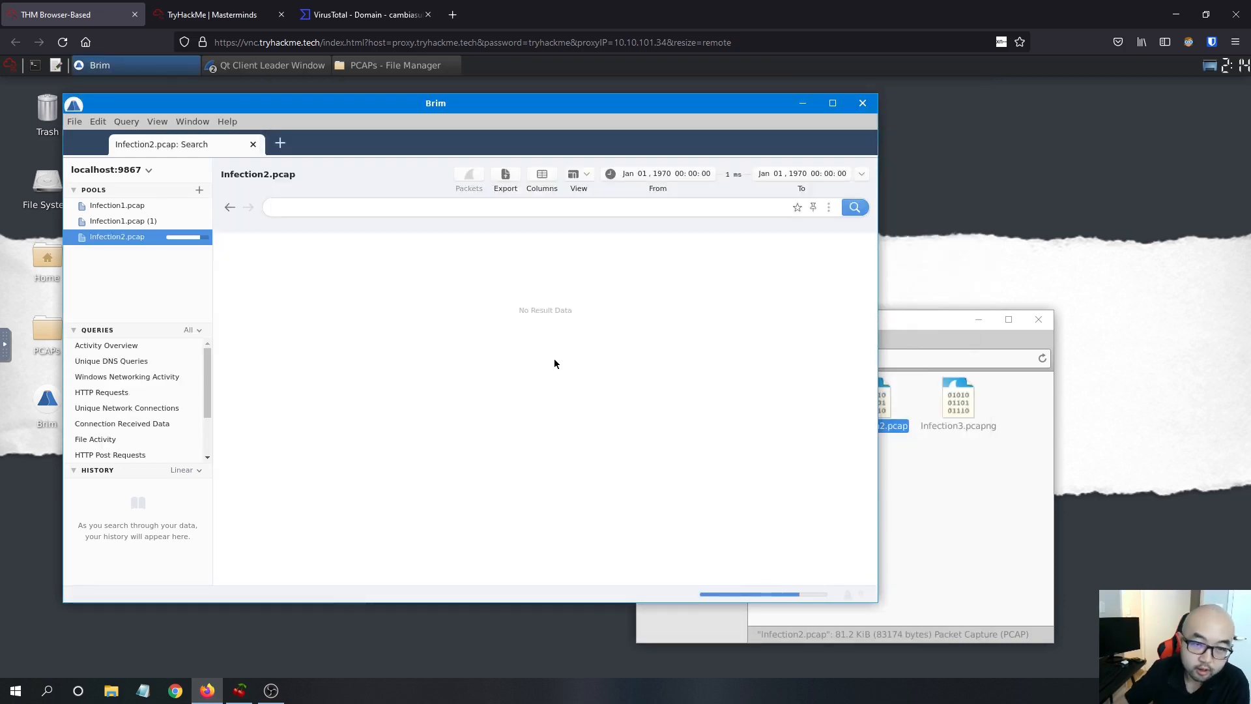
Step: Minimize the PCAPs file manager and reposition the Brim window on the desktop
click(993, 401)
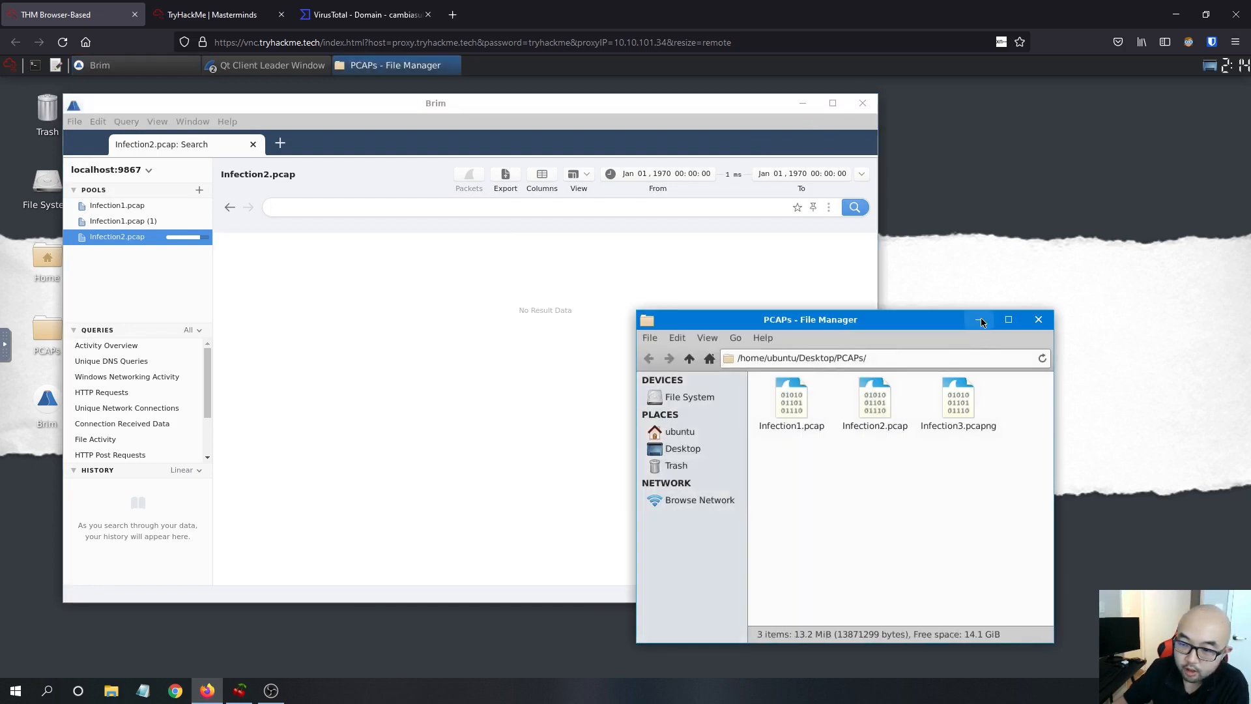
click(978, 319)
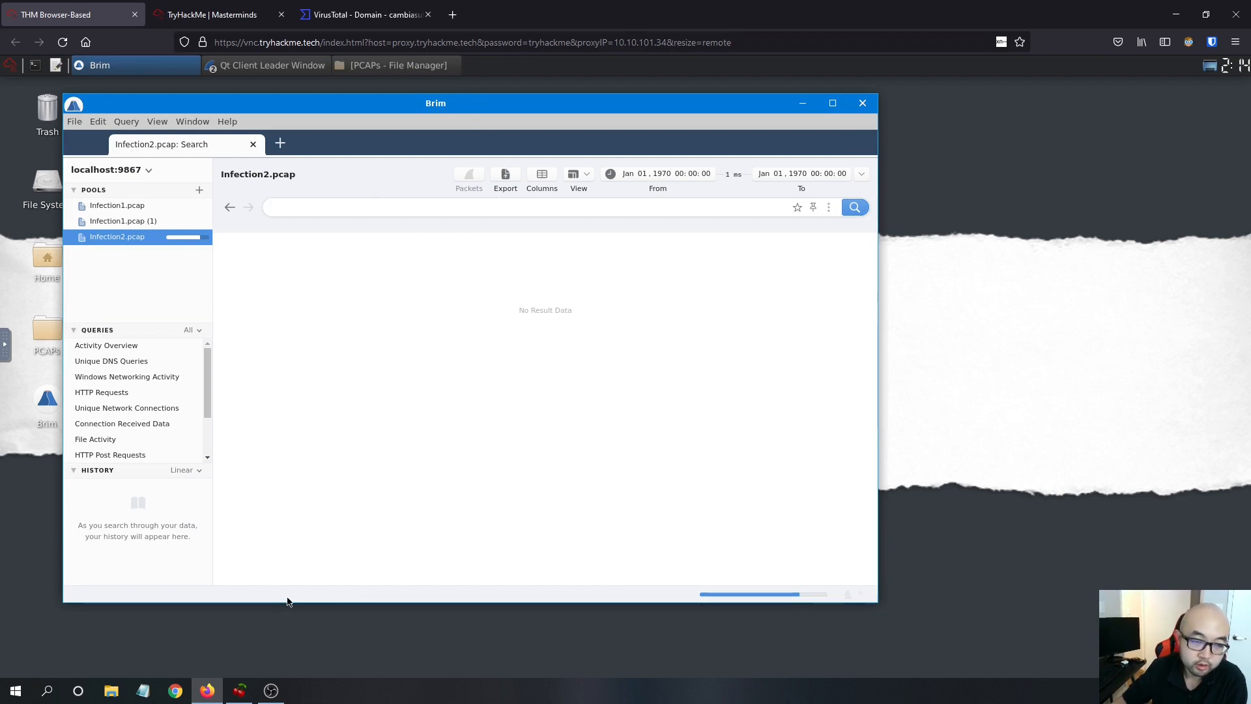
drag(510, 120, 546, 124)
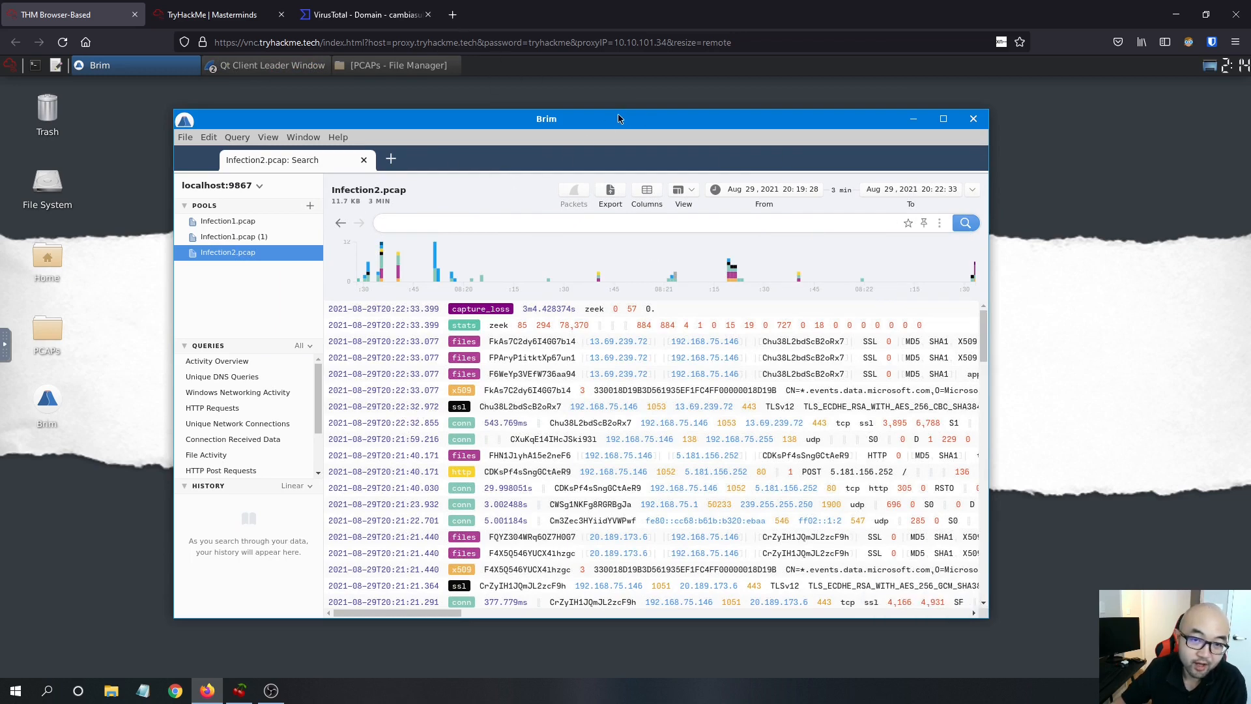
drag(597, 162, 512, 184)
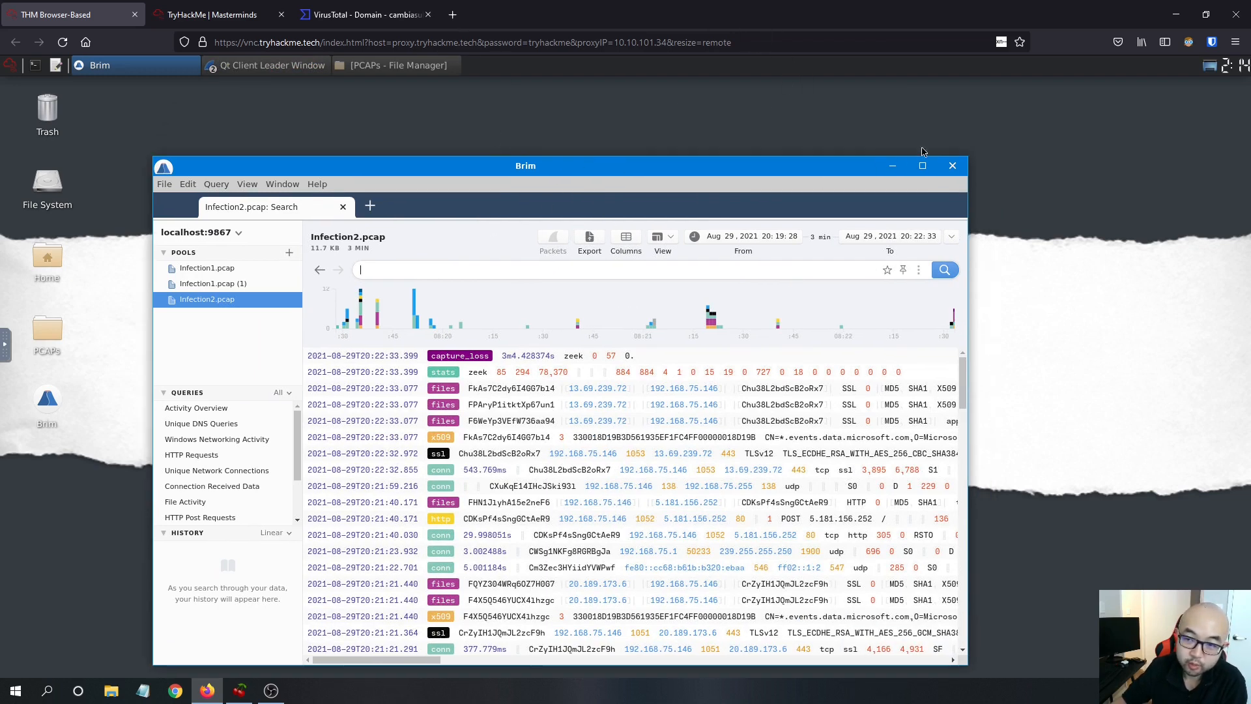
Step: Maximize the Brim window and close the leftover Wireshark window of Infection1.pcap
click(923, 166)
click(273, 67)
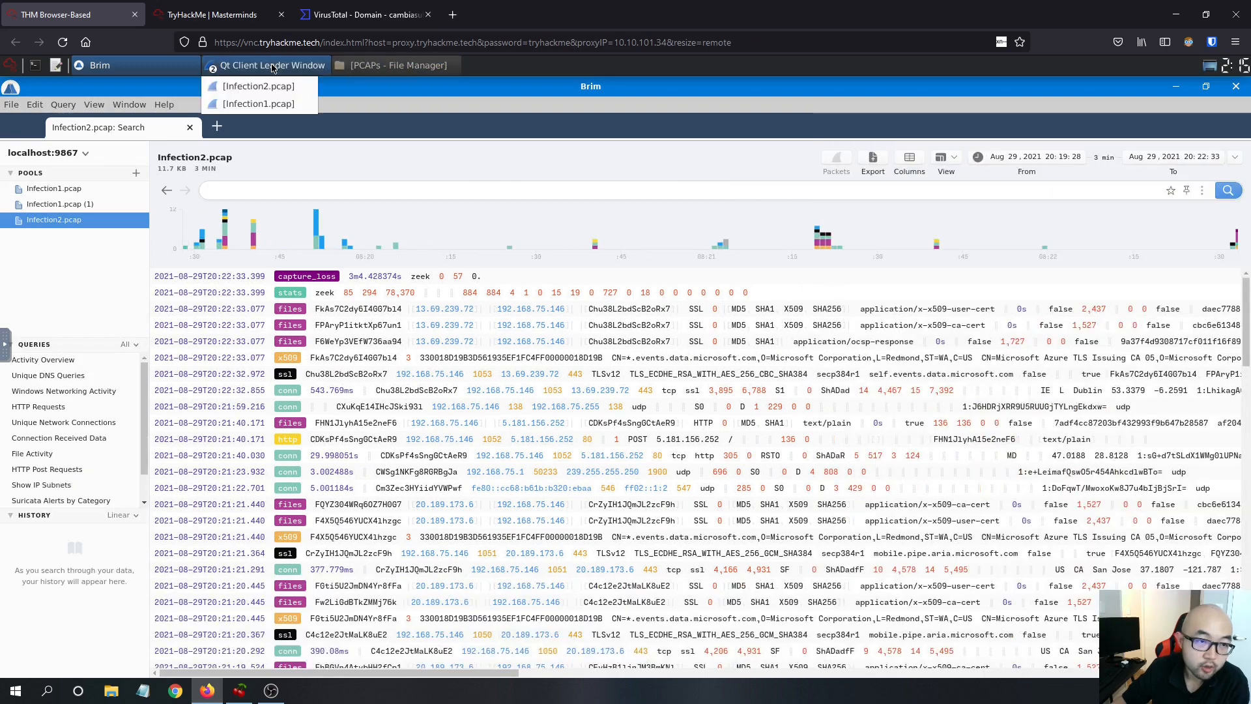
click(297, 106)
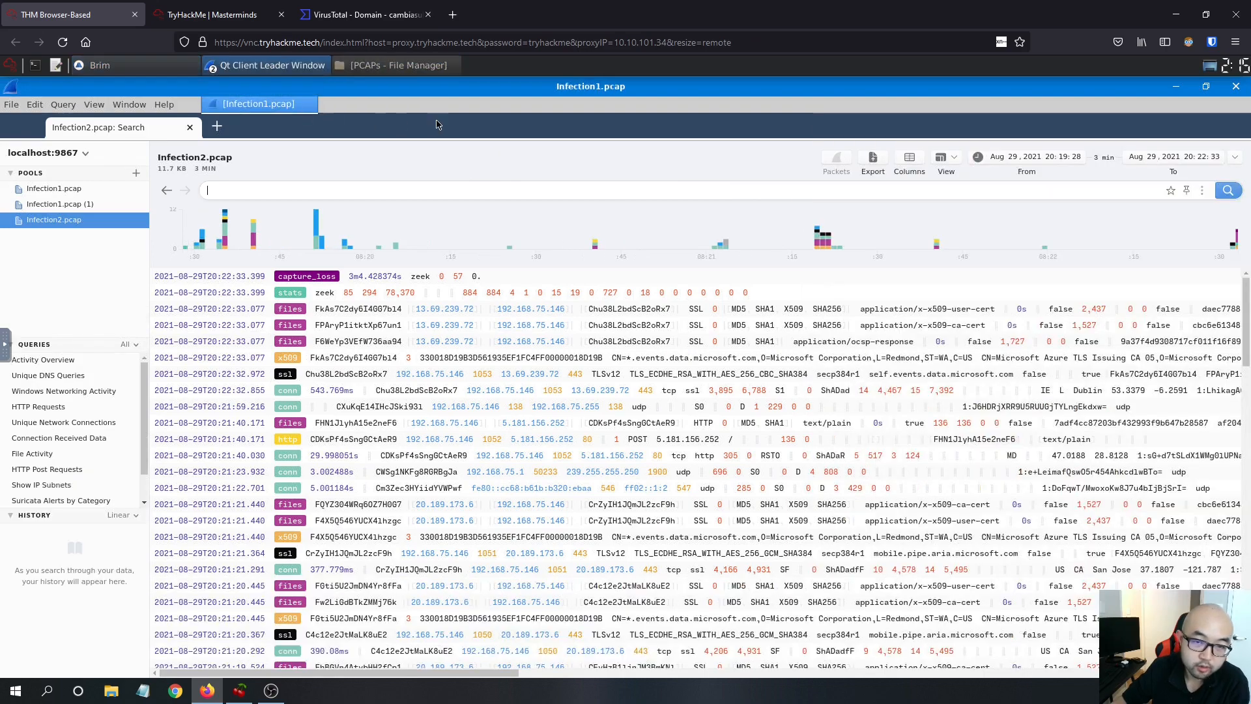
click(1231, 94)
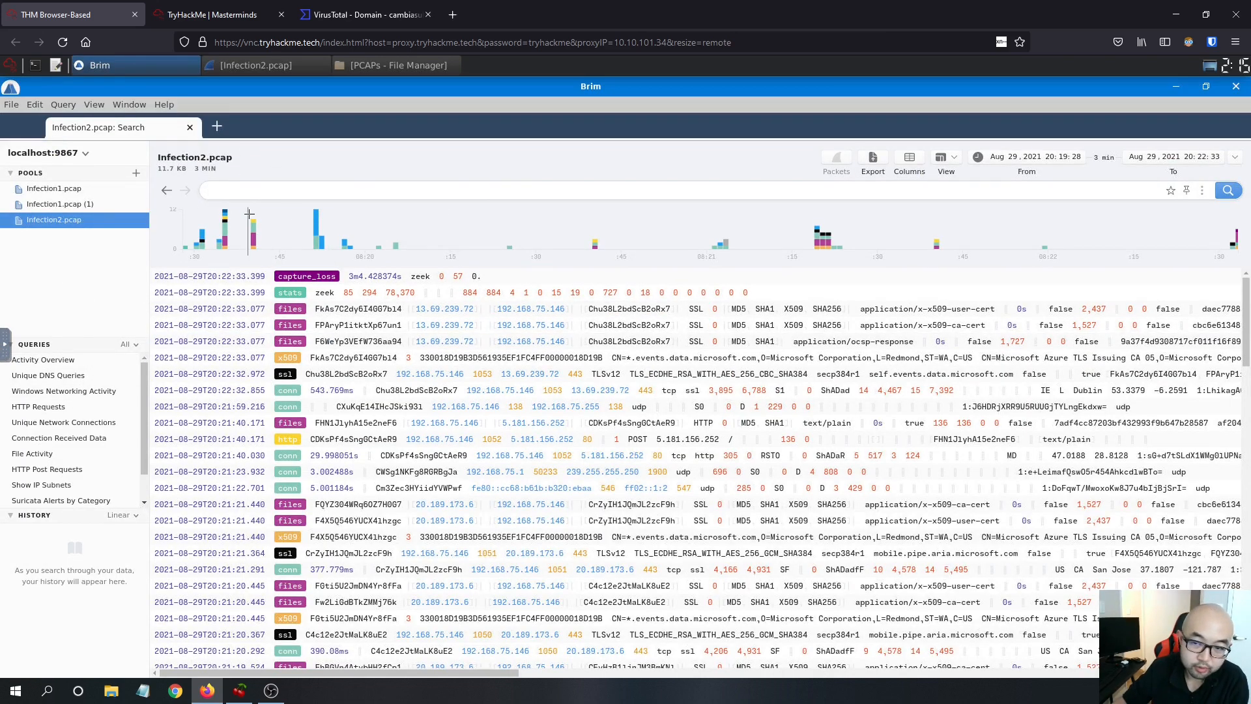
Step: Run the HTTP Requests query on Infection2.pcap and compare its source addresses with the room's victim IP question
click(49, 408)
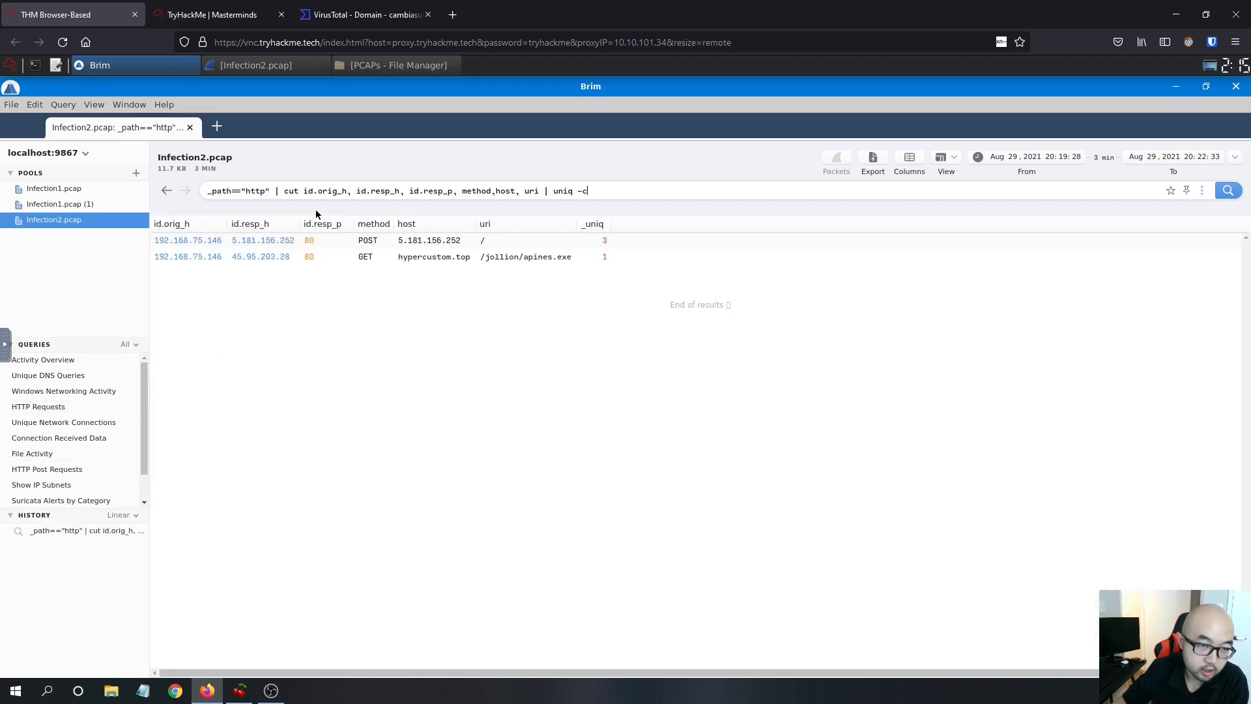
click(185, 15)
scroll(215, 378, down, 5)
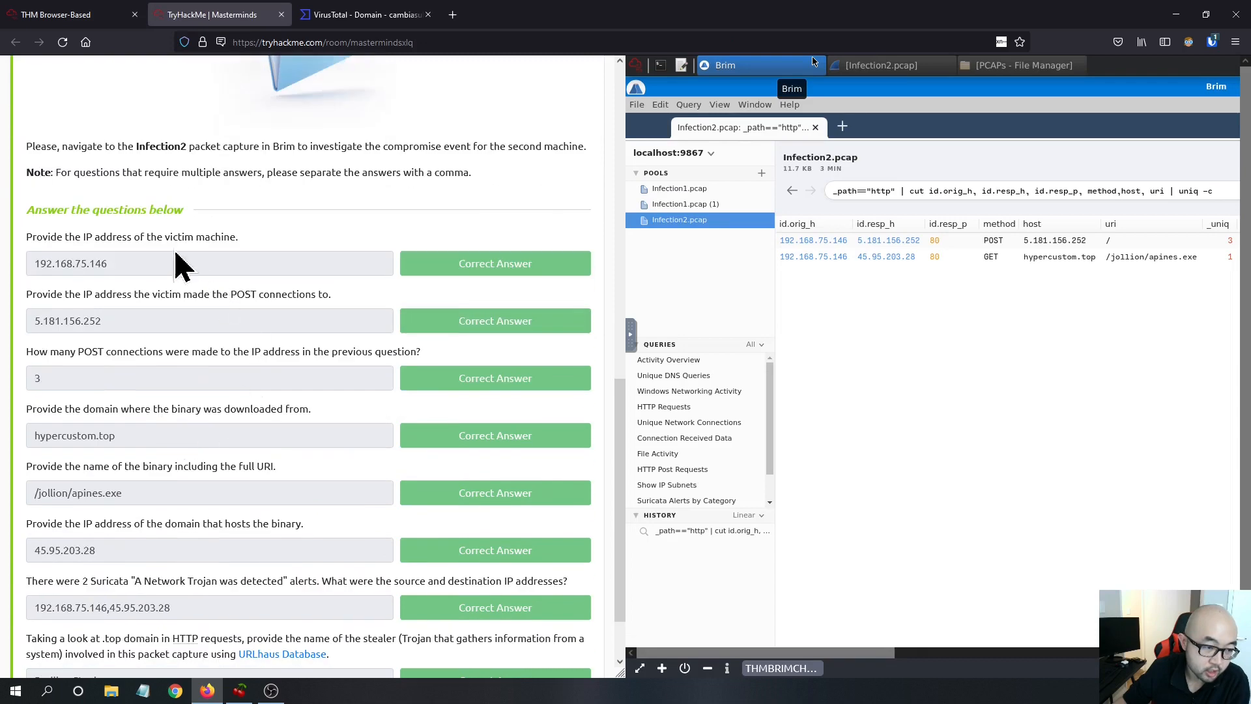
click(81, 16)
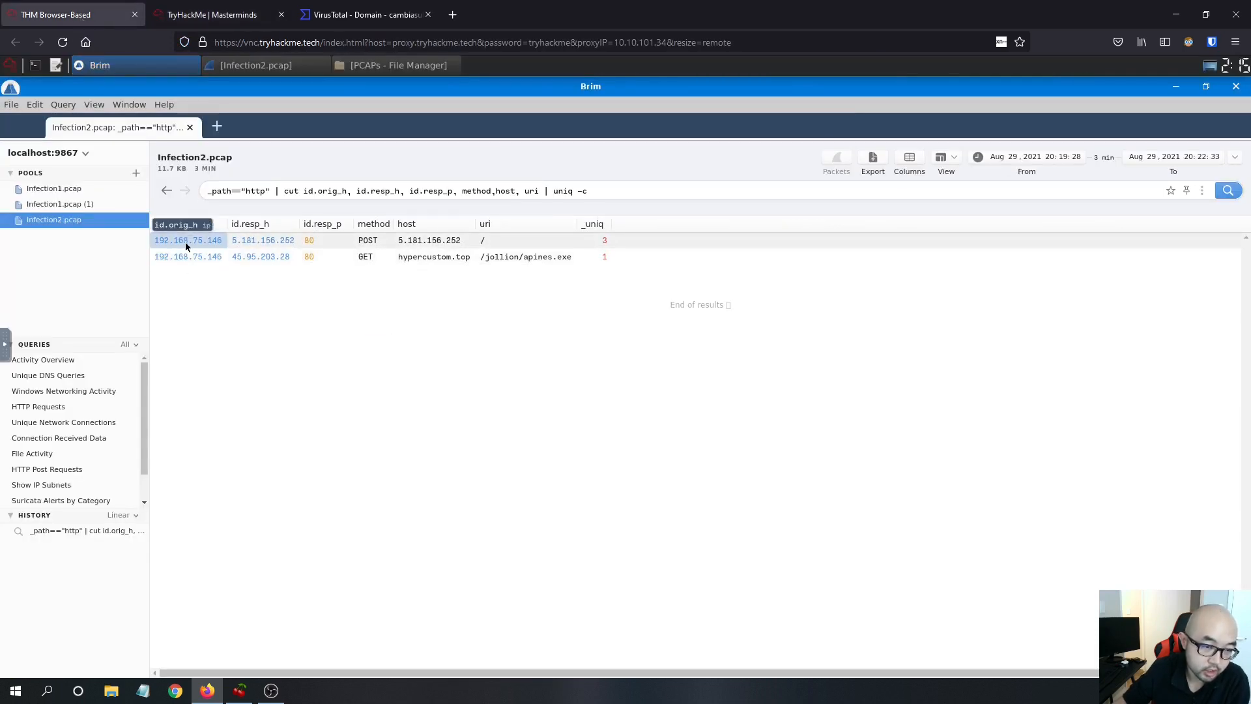
Step: Highlight the question on the IP address receiving the POST connections and select the POST row in the Brim results
click(186, 16)
scroll(111, 273, down, 1)
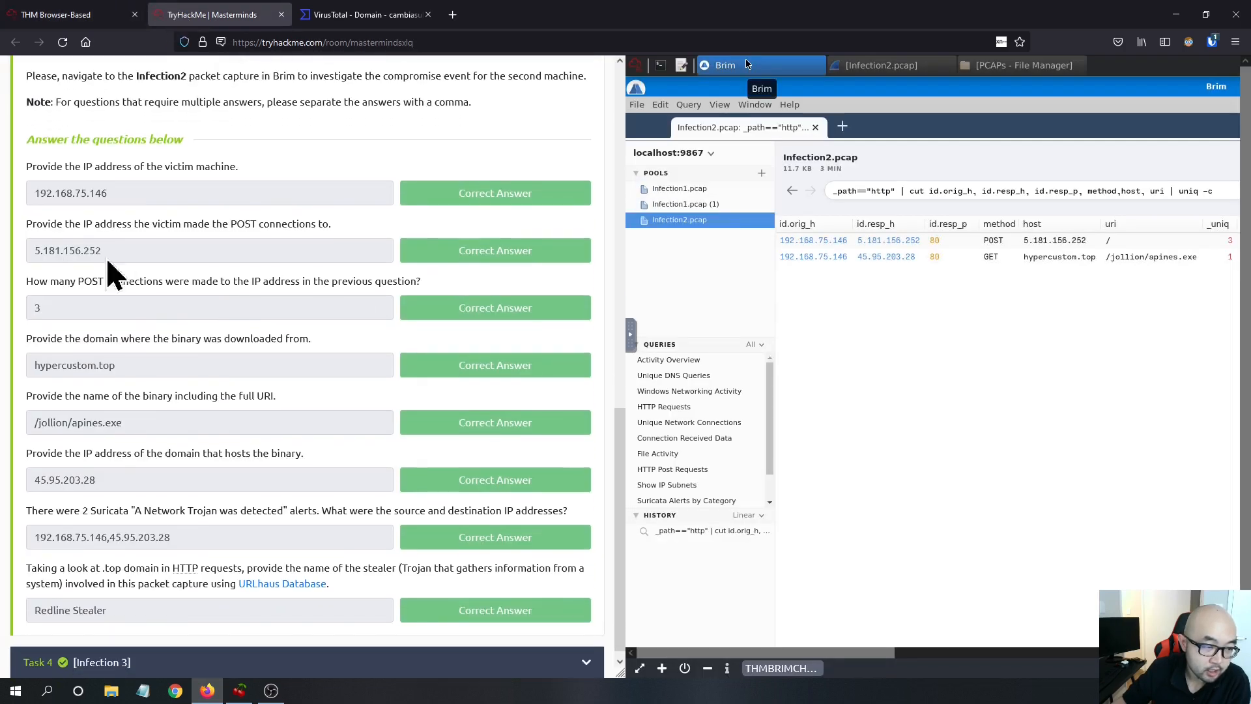
drag(25, 223, 211, 223)
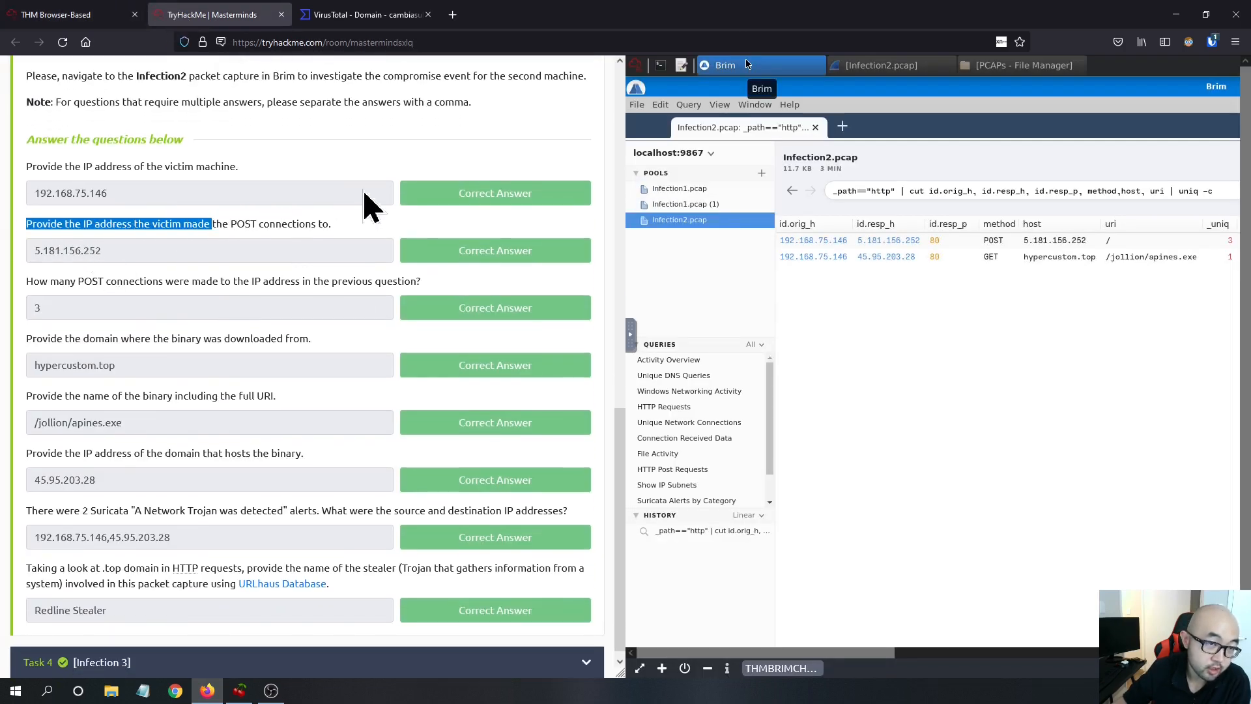
click(92, 15)
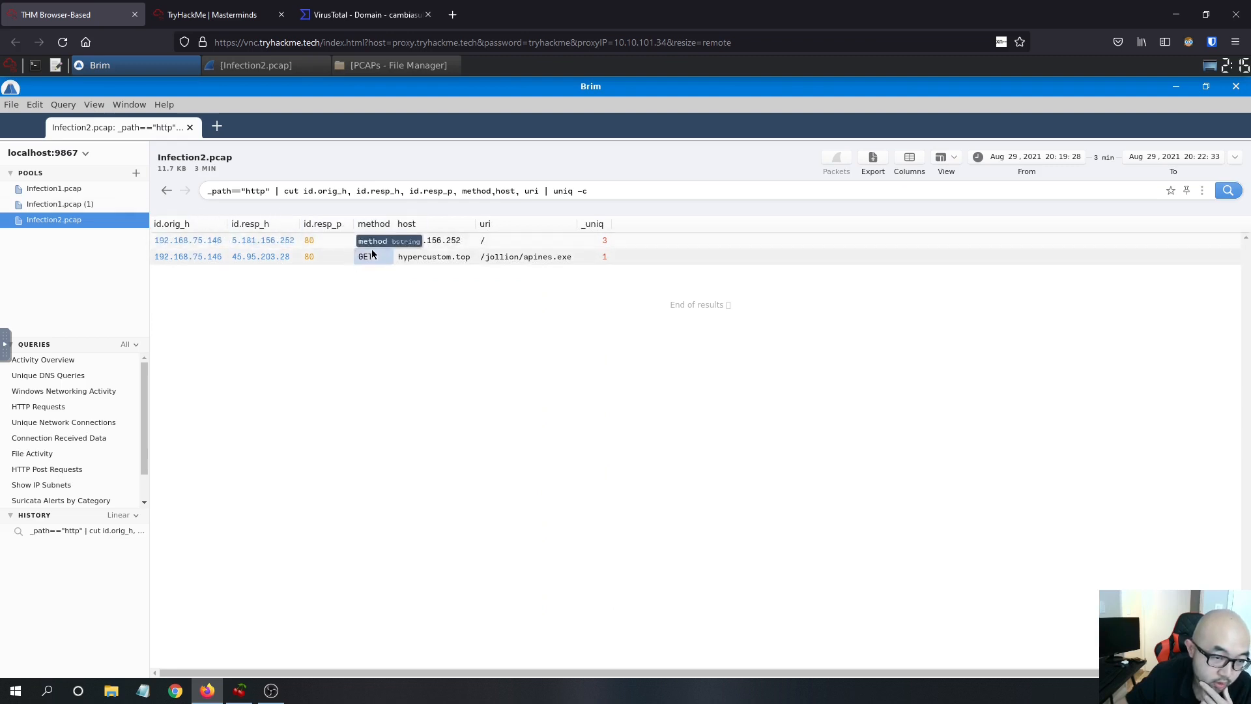
click(239, 244)
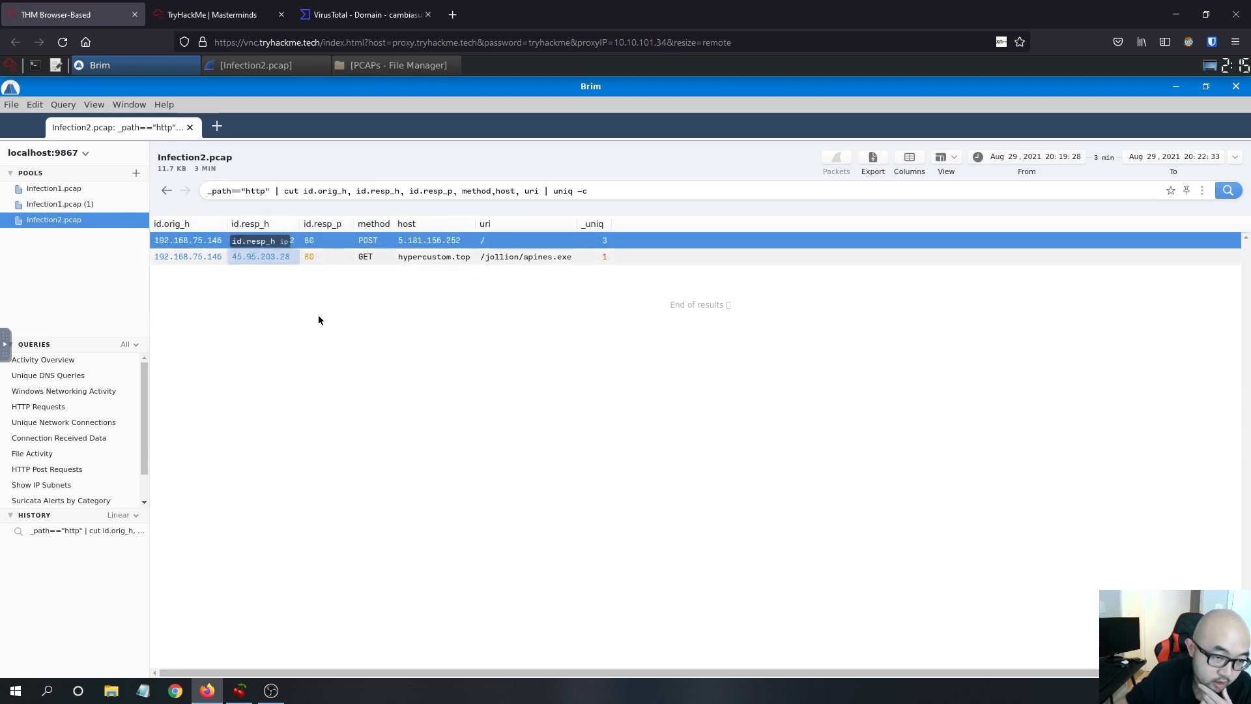
Step: Highlight the question on how many POST connections were made and check the POST row's count in Brim
click(235, 42)
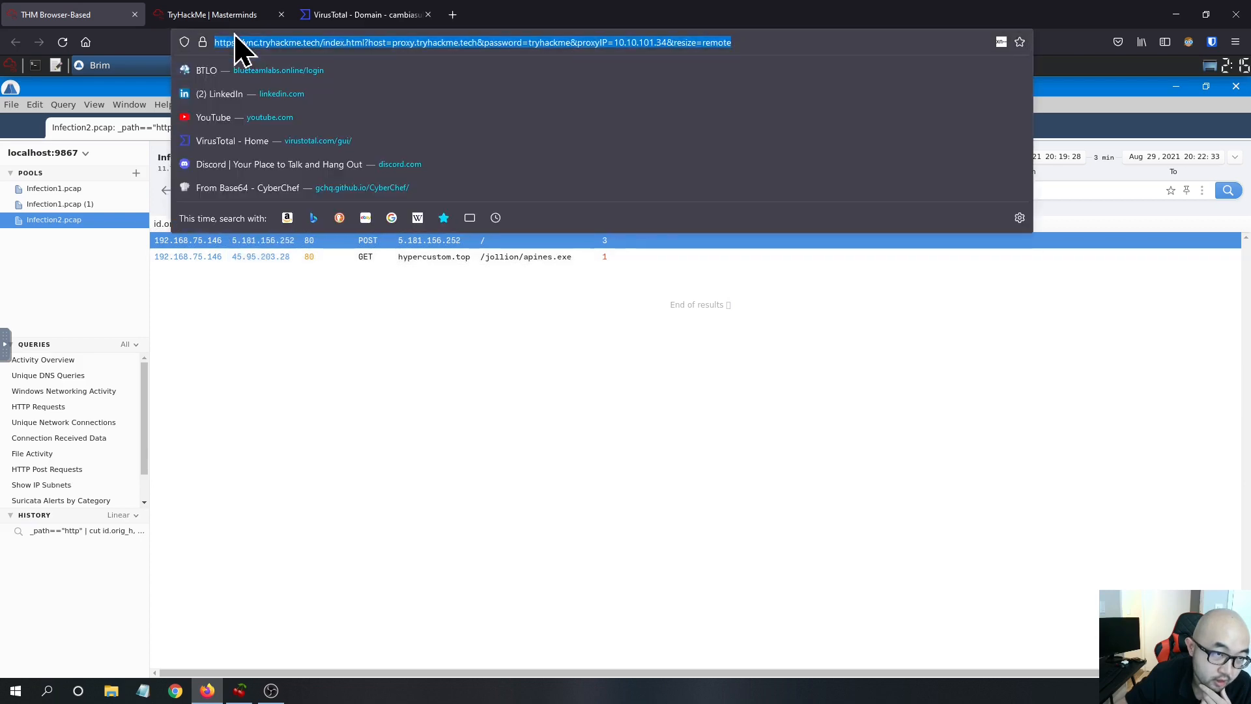
click(234, 18)
scroll(270, 319, down, 1)
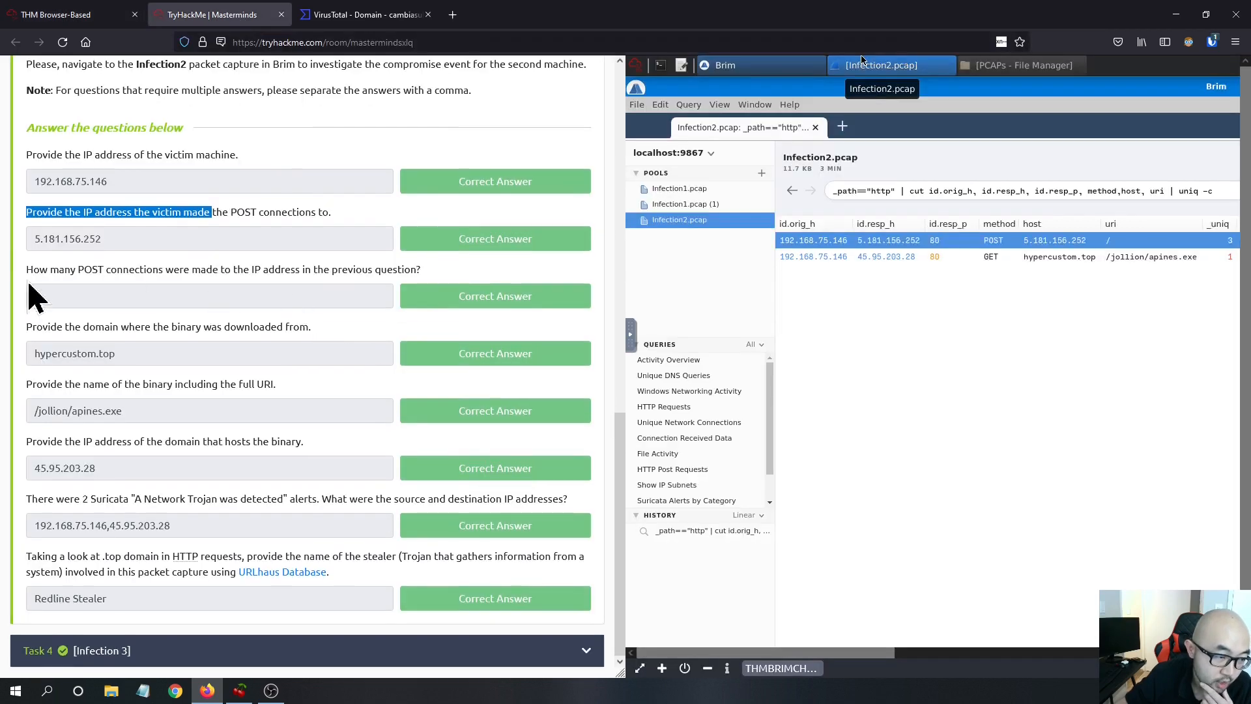
drag(25, 271, 408, 266)
click(84, 14)
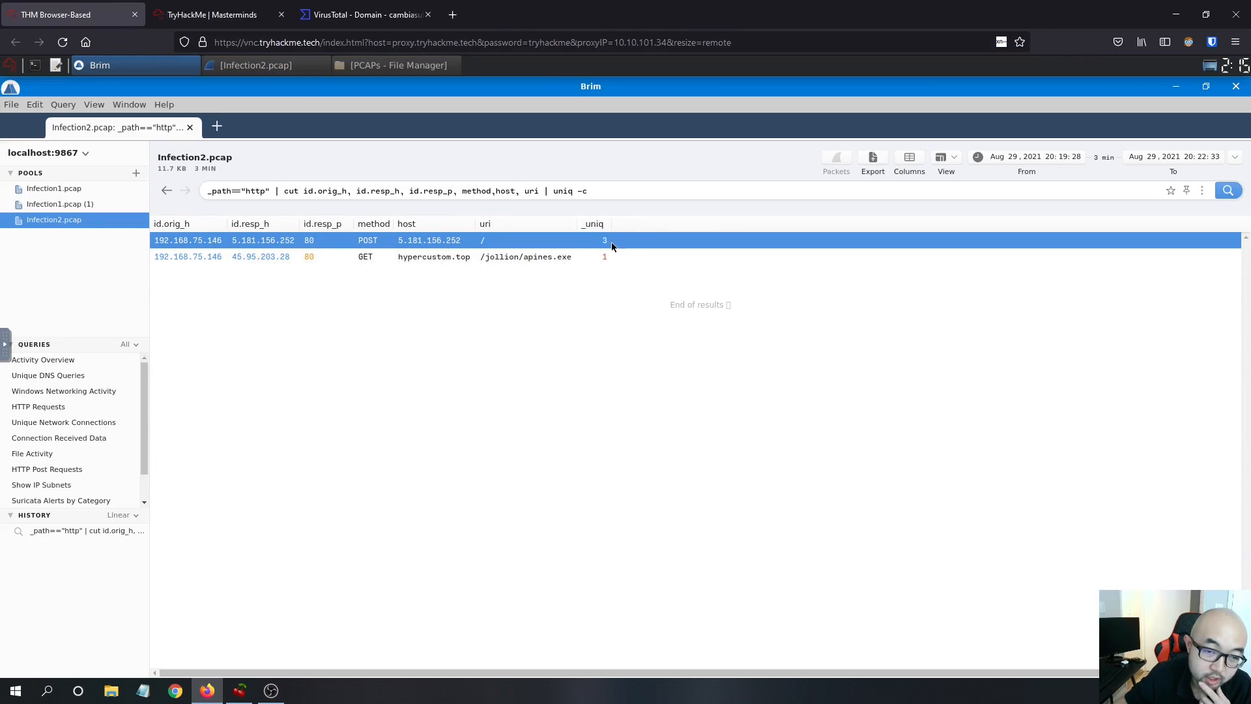
Step: Highlight the question on the binary's download domain and select the hypercustom.top GET row in Brim
click(261, 15)
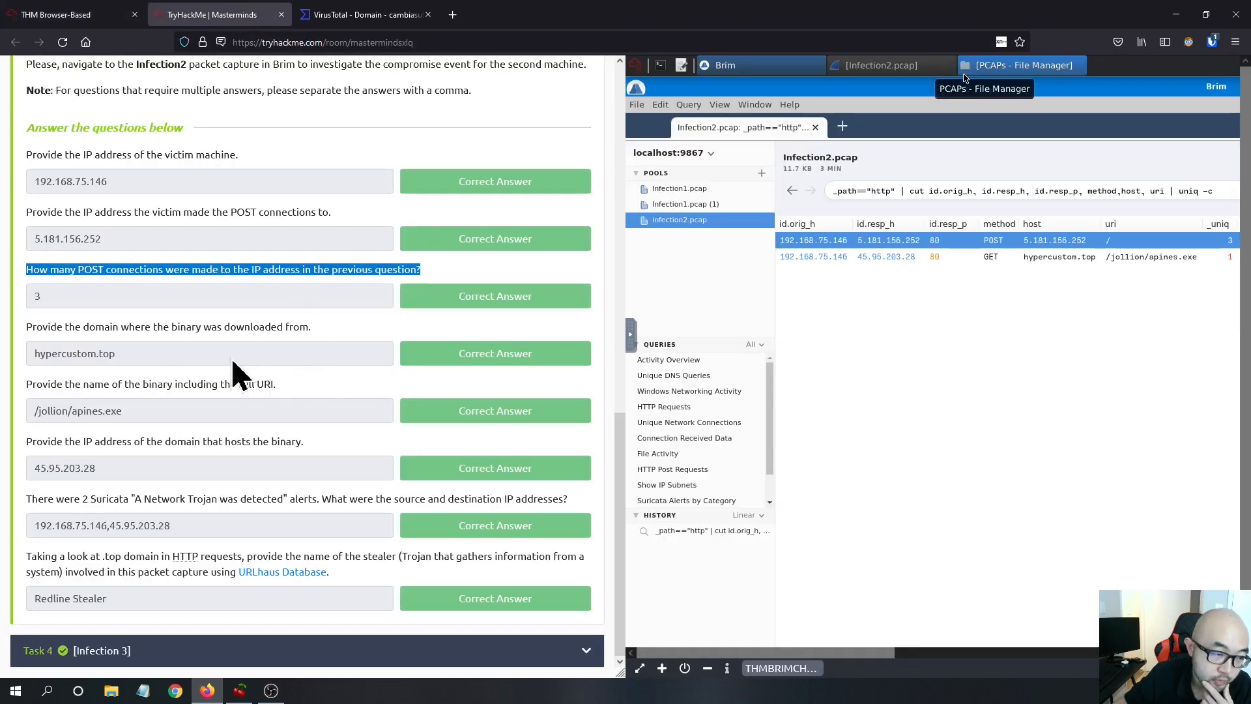
click(26, 324)
drag(9, 330, 311, 326)
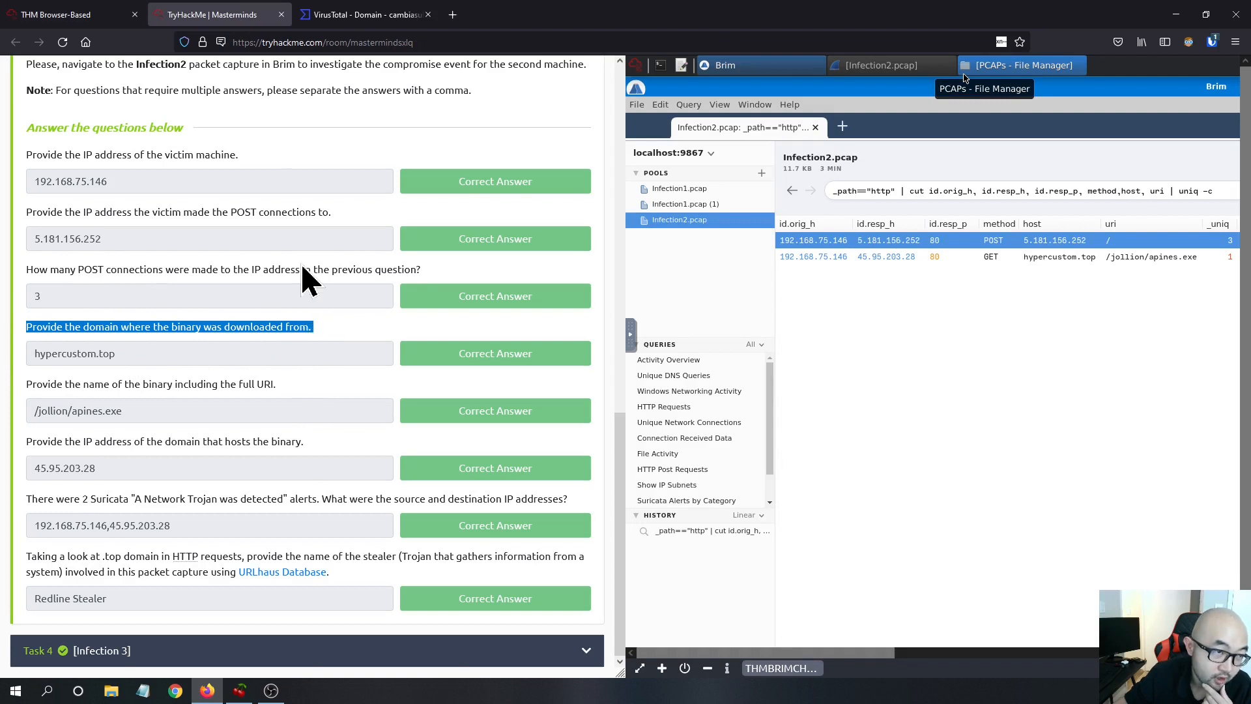
click(99, 14)
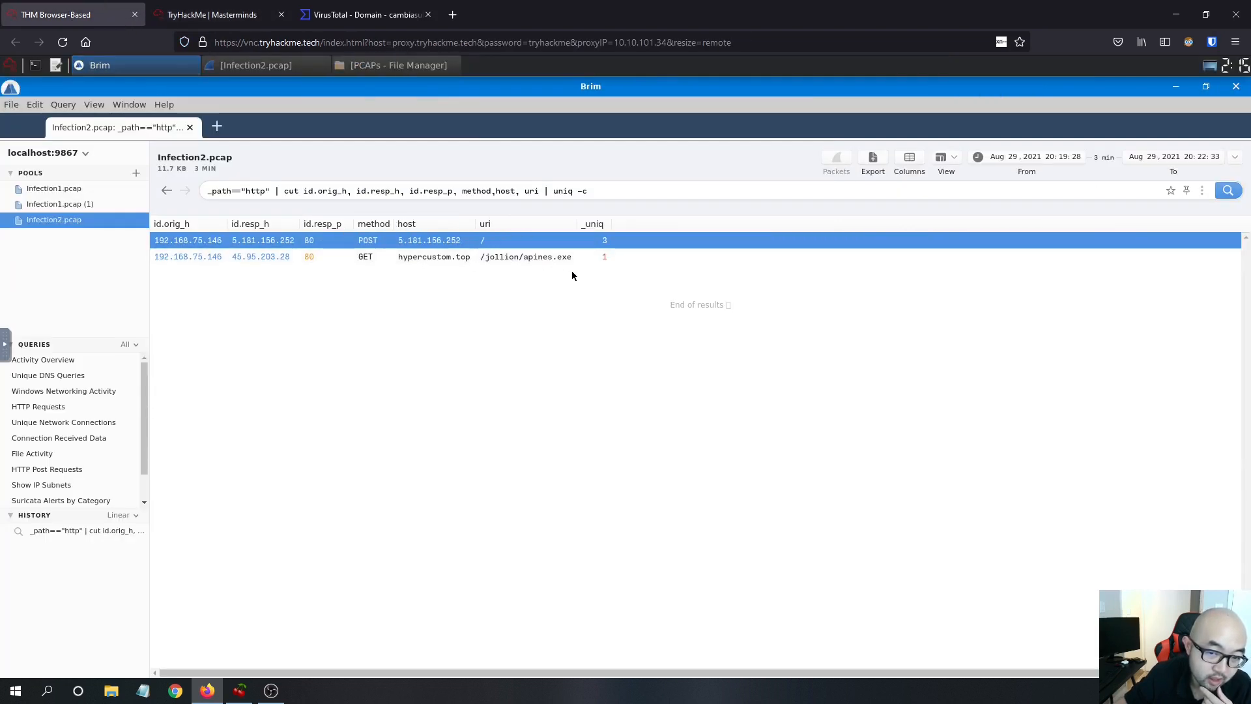
click(562, 256)
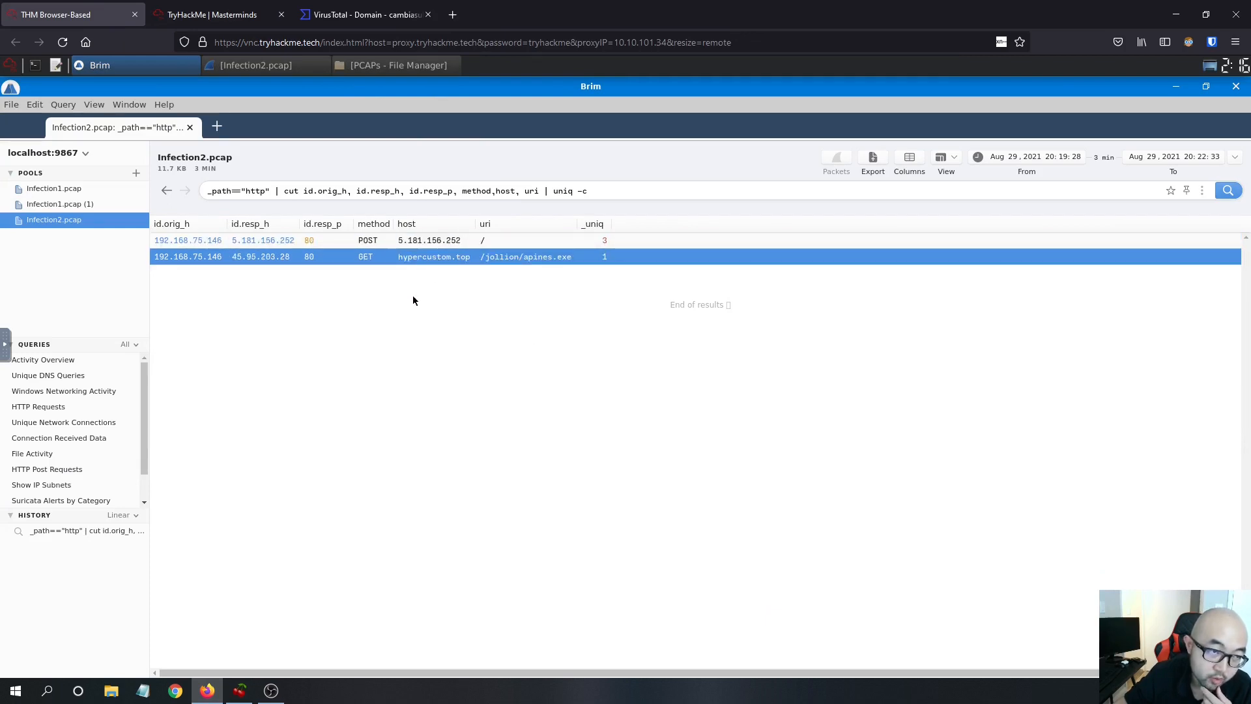
Step: Review the questions on the binary's full URI and its hosting IP address, checking them against the GET row in Brim
click(223, 13)
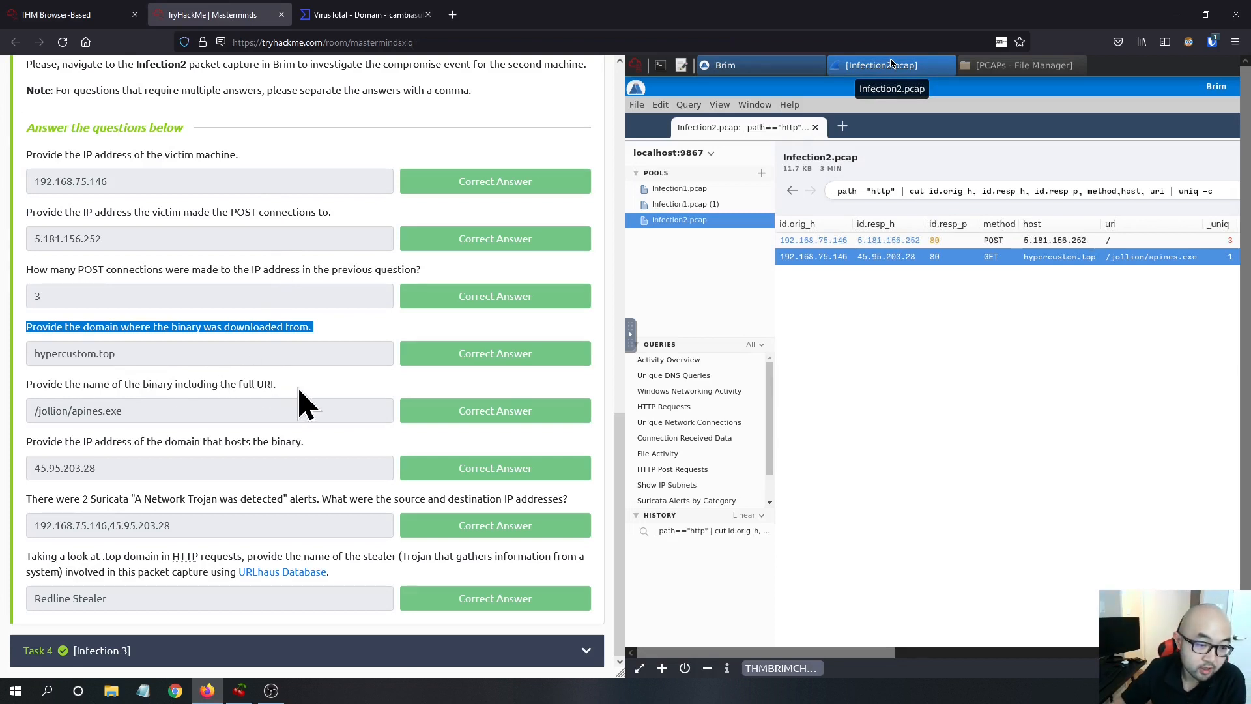
drag(298, 389, 199, 386)
click(247, 422)
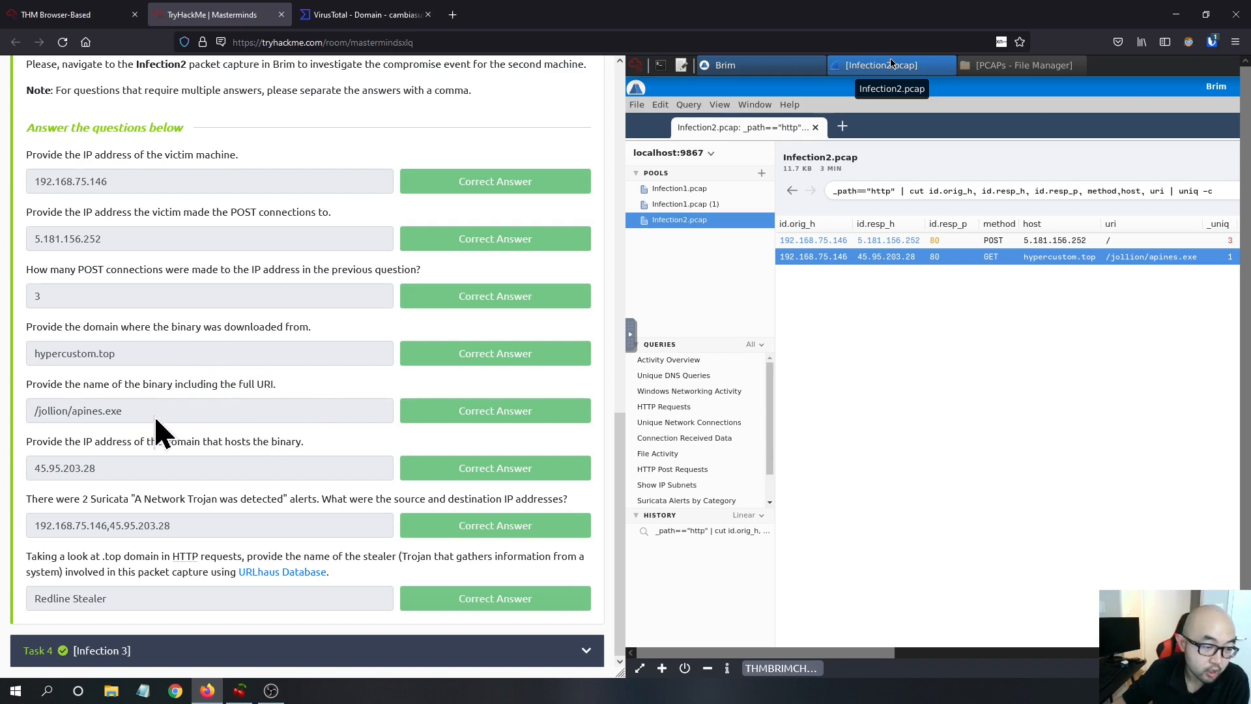
drag(155, 420, 29, 417)
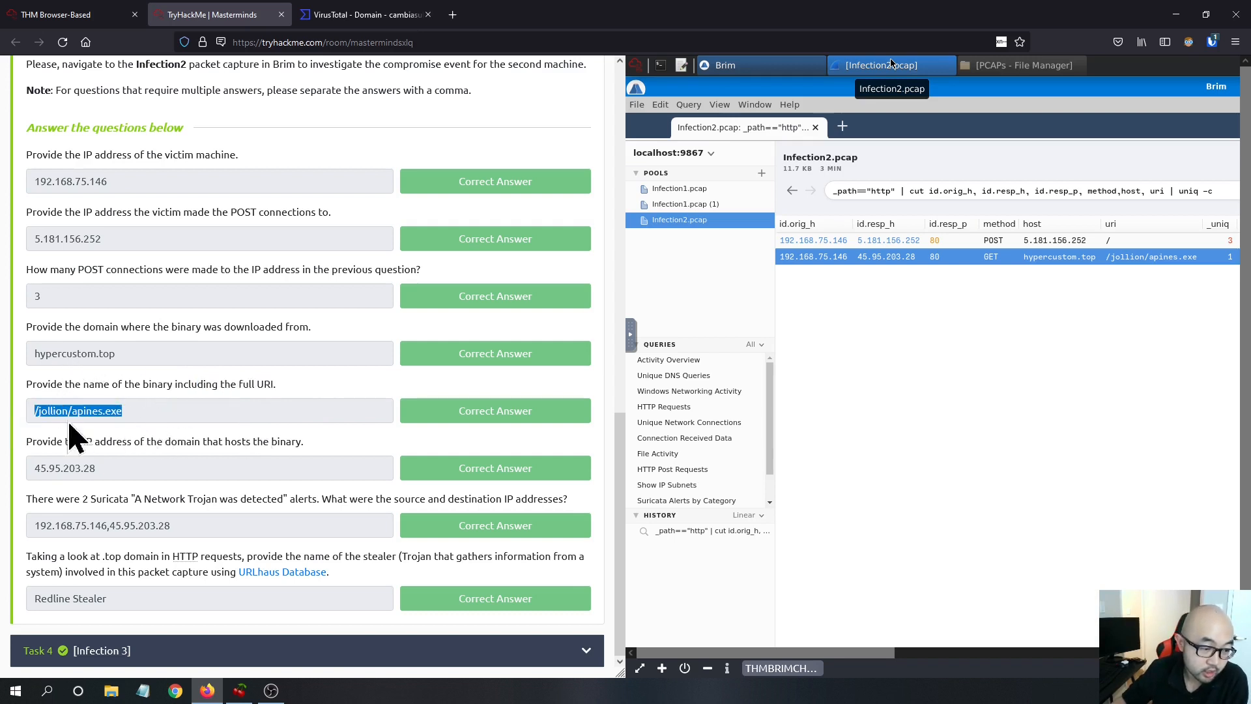
drag(20, 443, 287, 443)
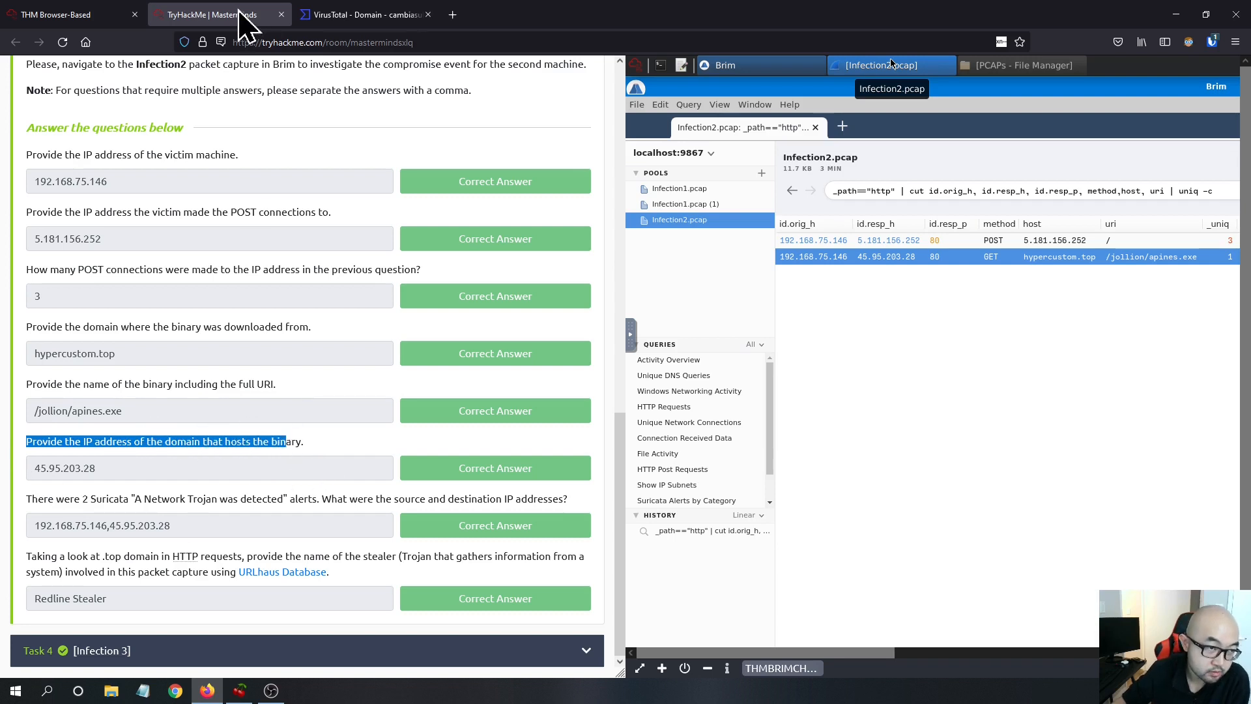
click(121, 15)
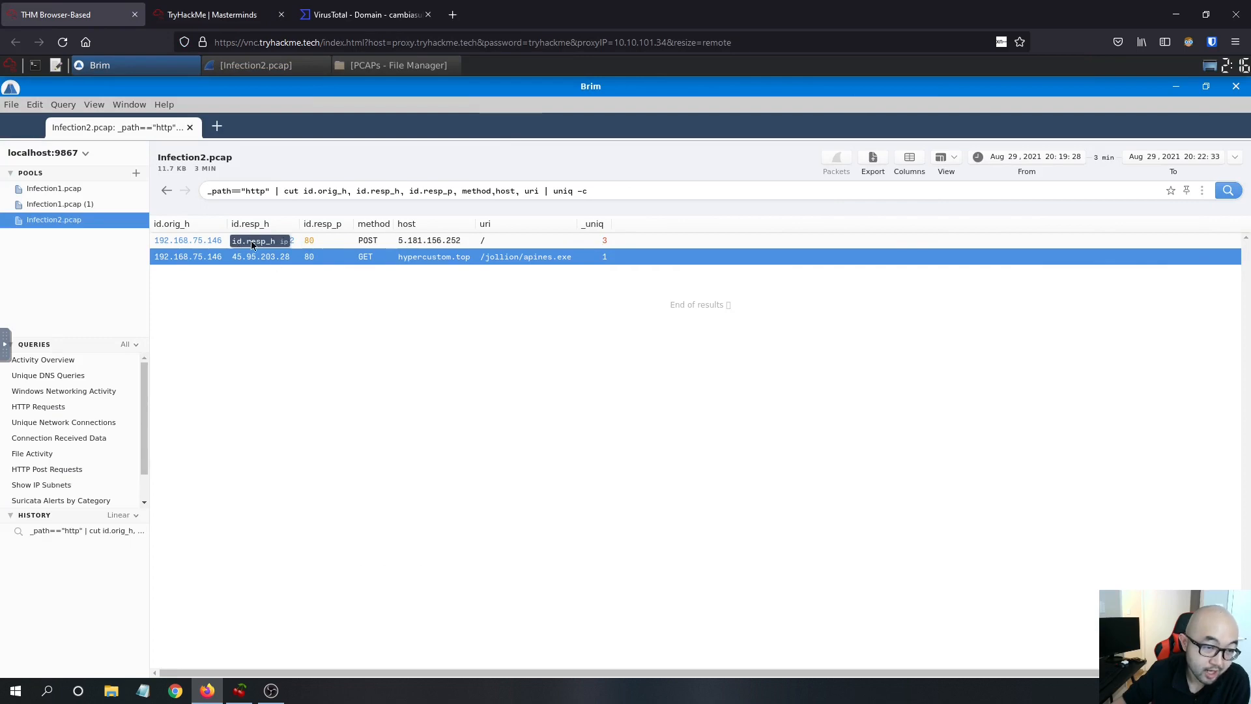
click(253, 16)
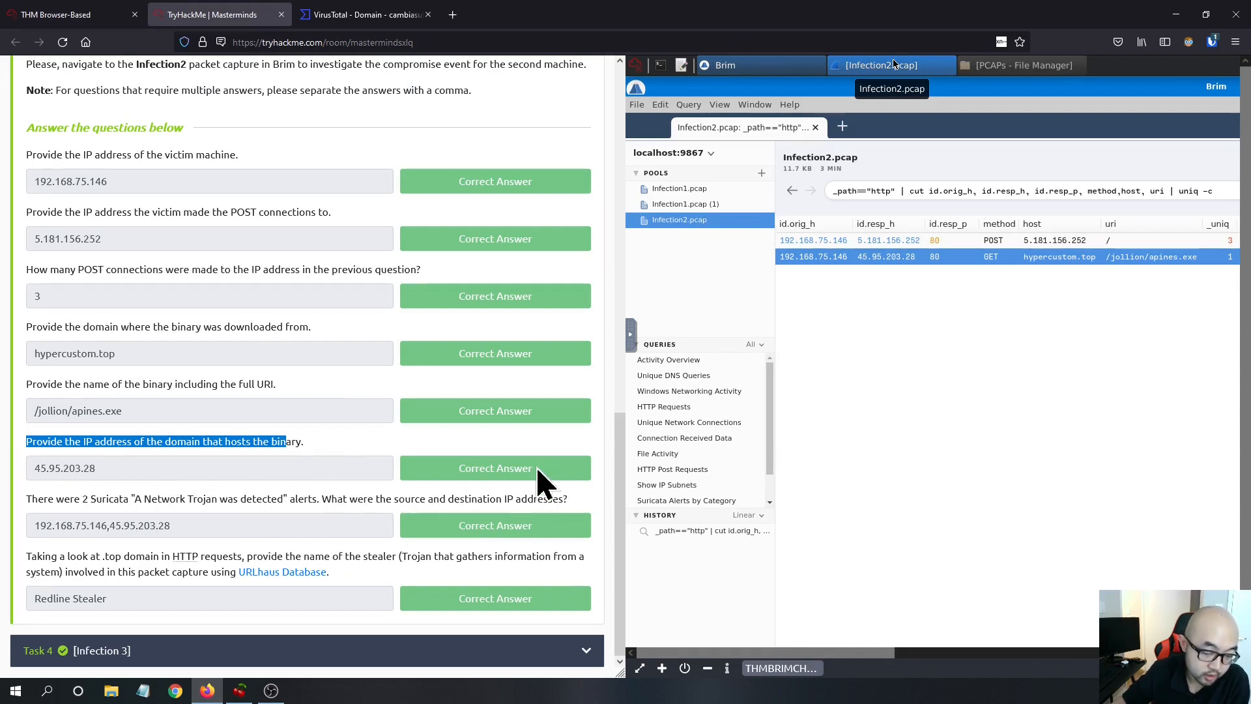
Step: Run the Suricata Alerts by Source and Destination query on Infection2.pcap and compare it with the room's Network Trojan question
click(84, 15)
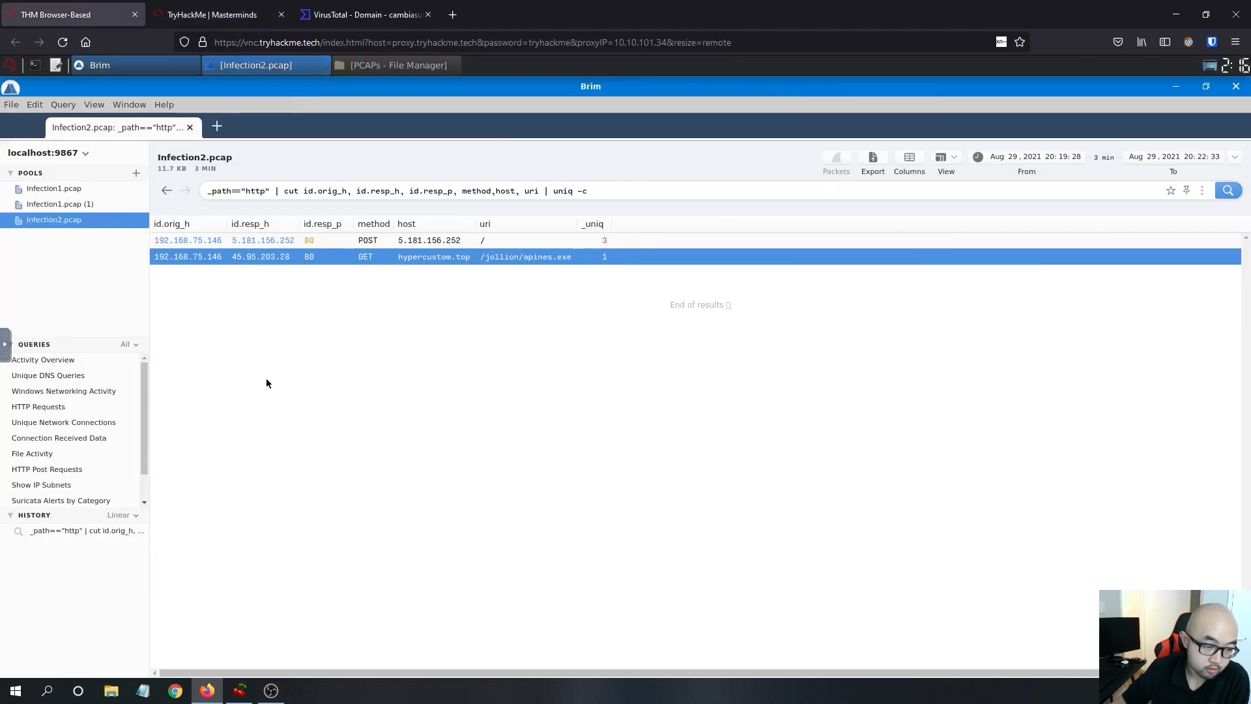
scroll(131, 428, down, 2)
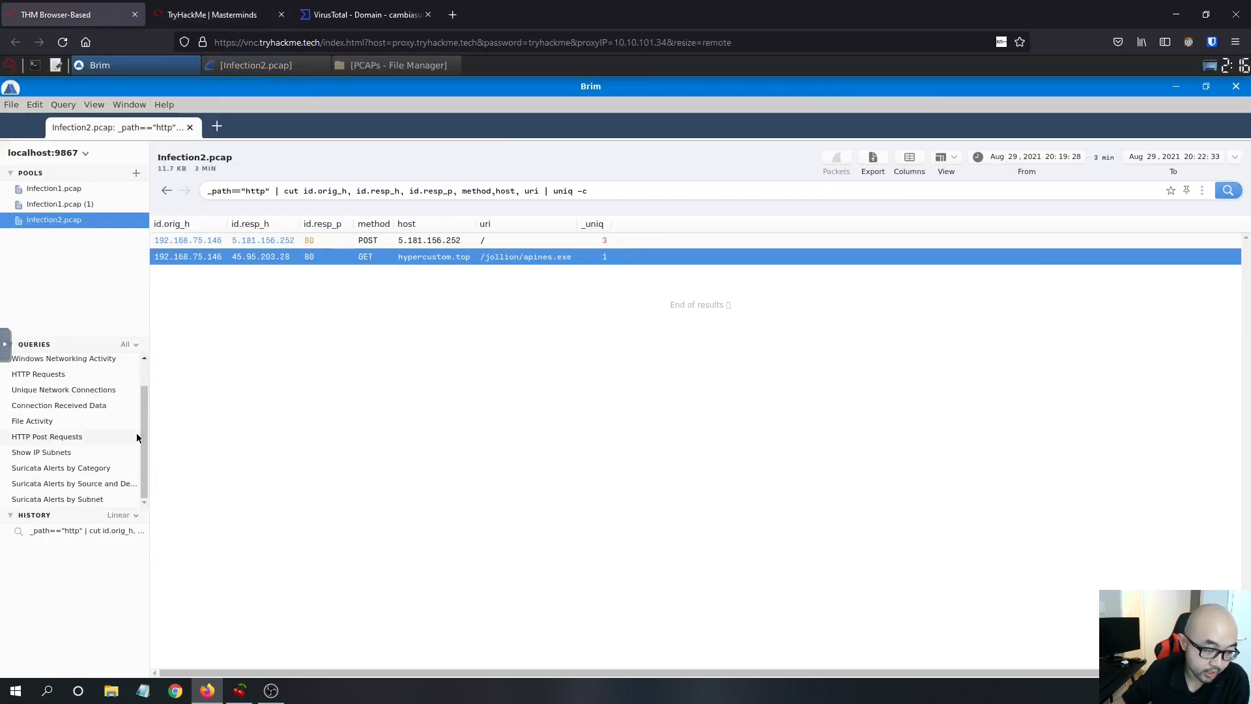
click(91, 486)
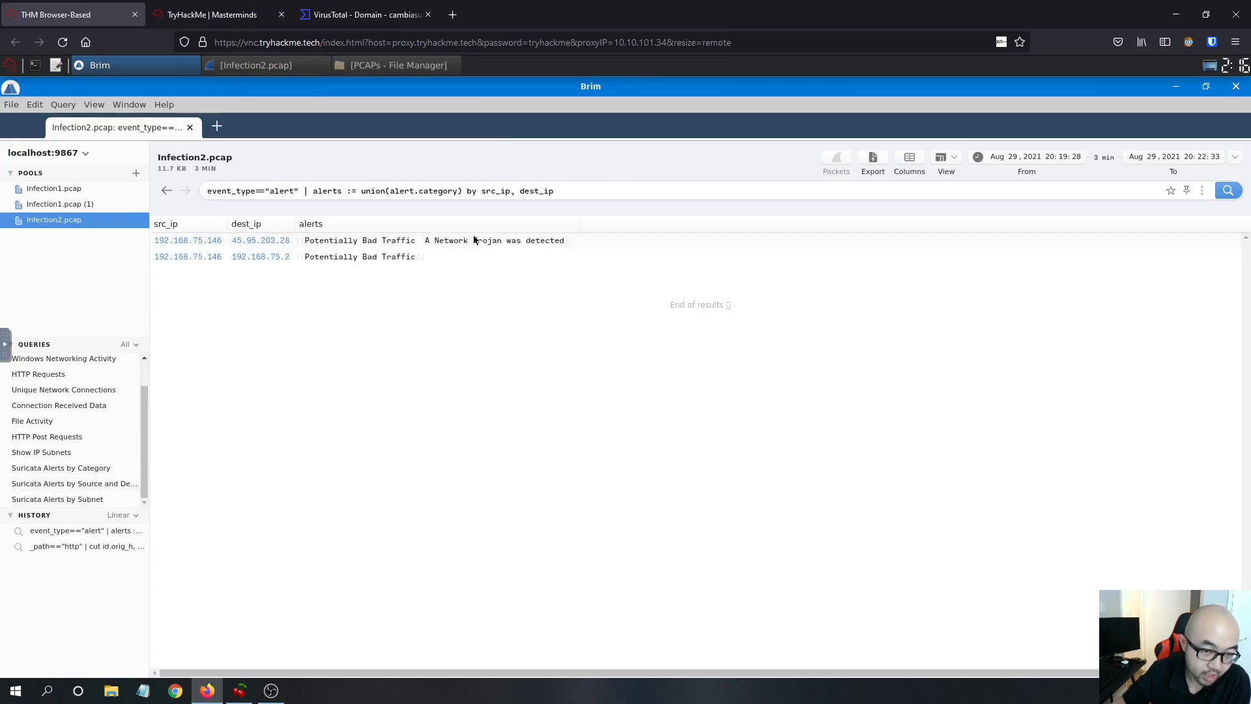
click(224, 15)
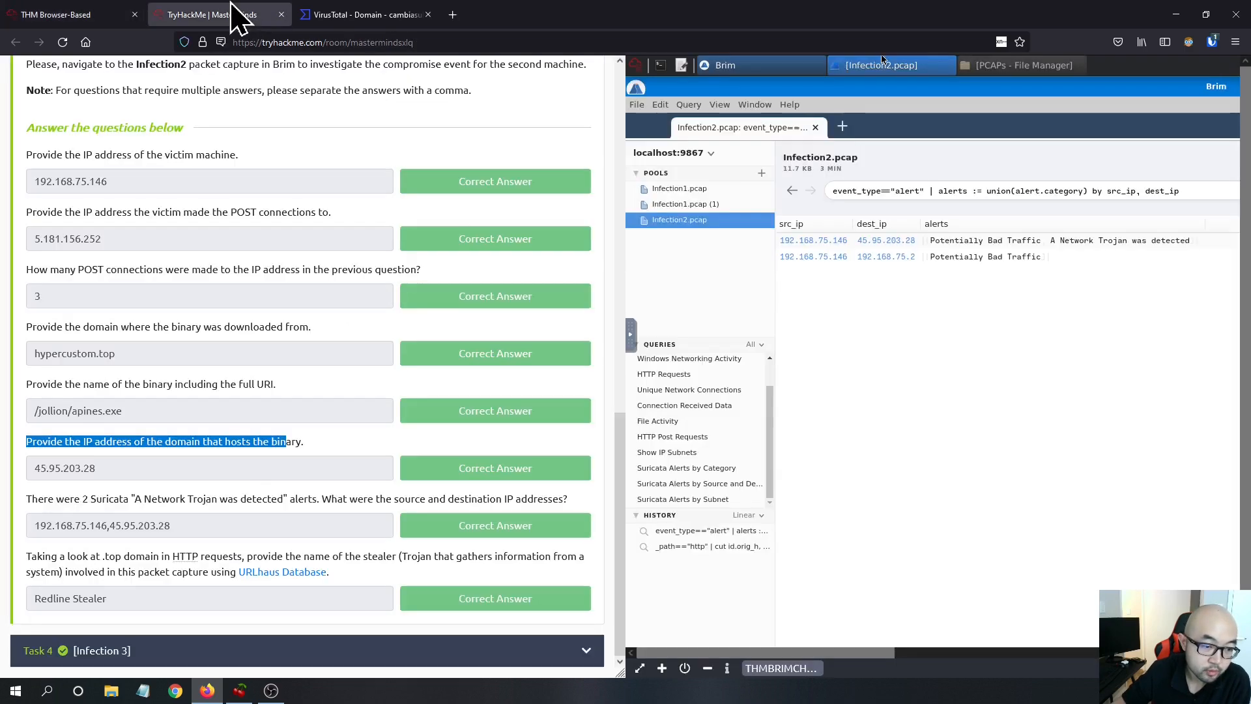
click(44, 9)
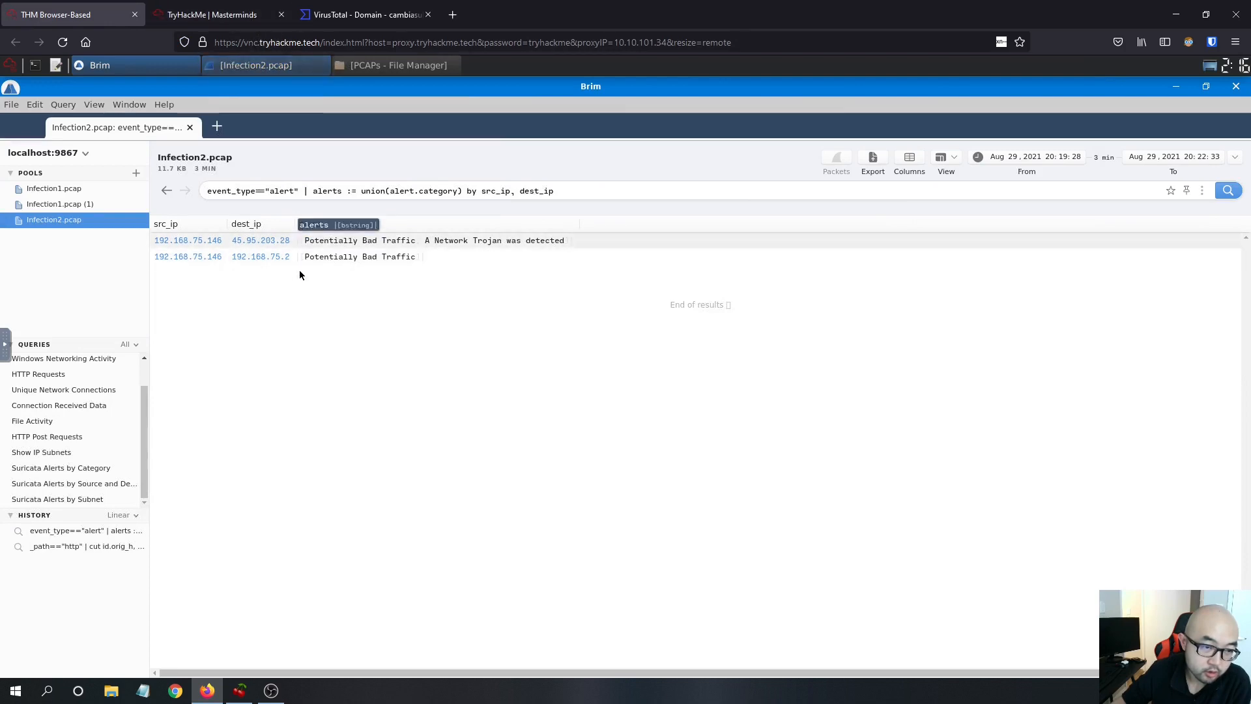
click(226, 5)
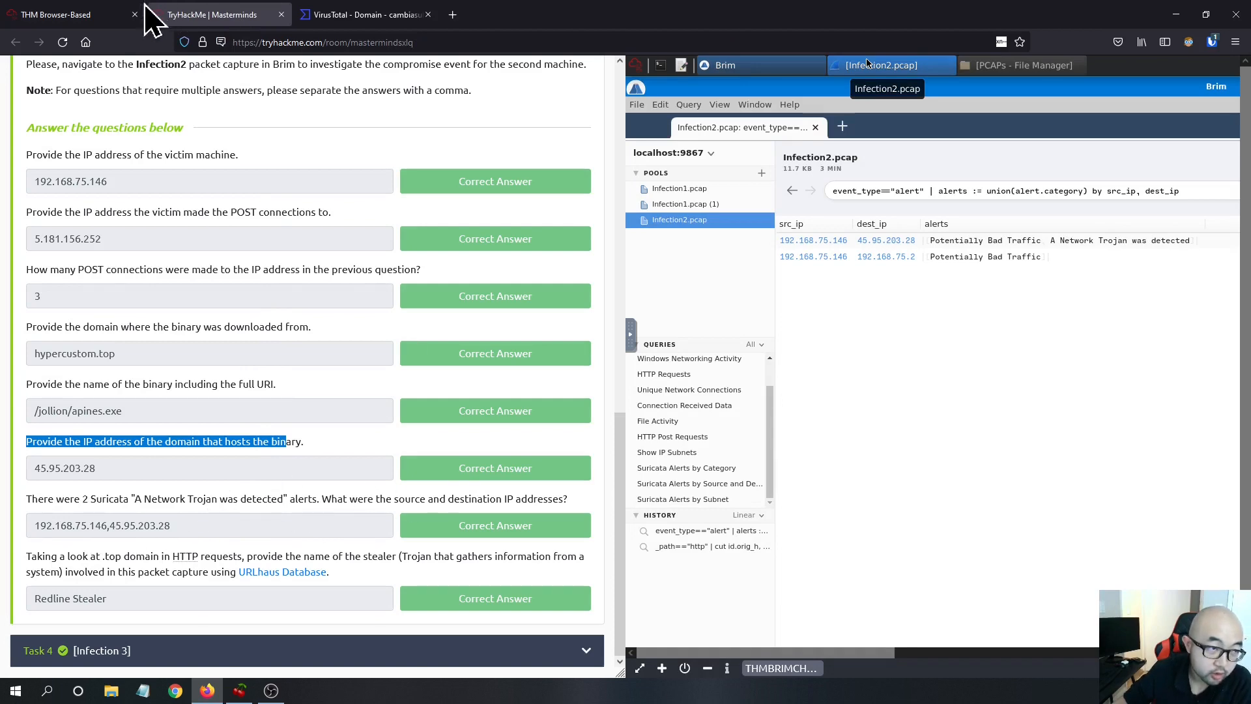
click(97, 15)
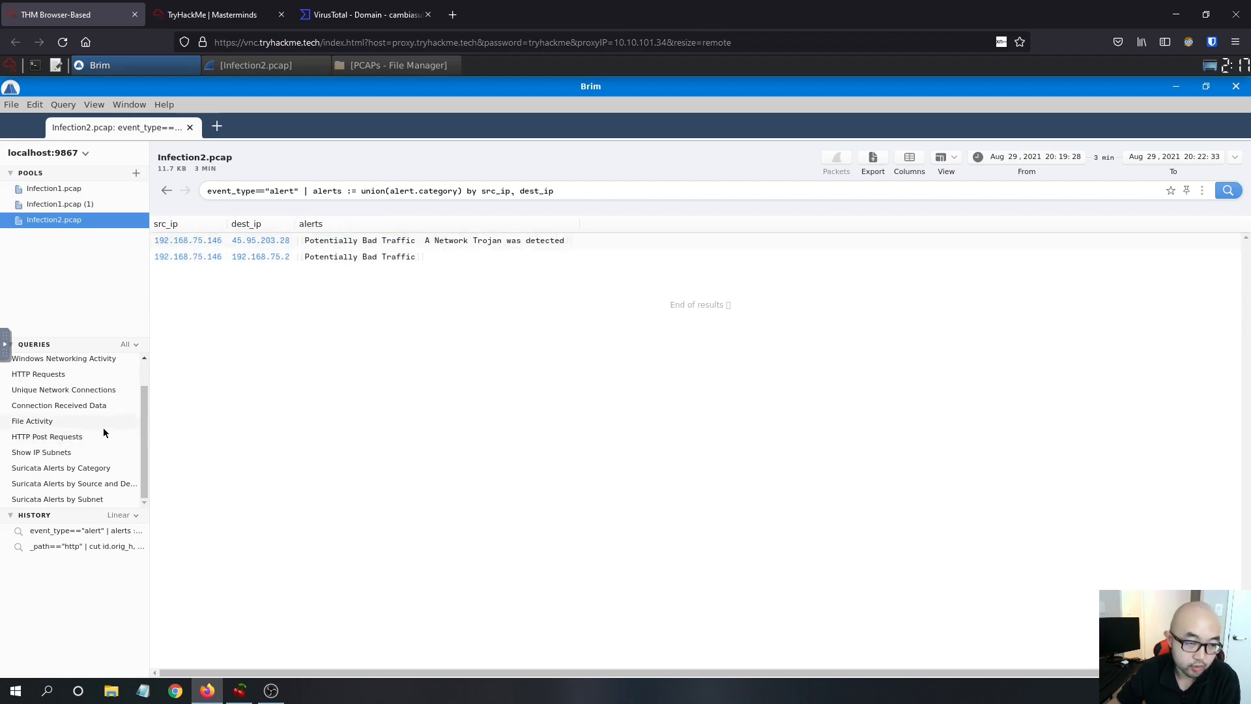
Step: Open the stealer question's URLhaus link in a new tab, bring up the URLhaus database, and return to the room's questions
click(232, 13)
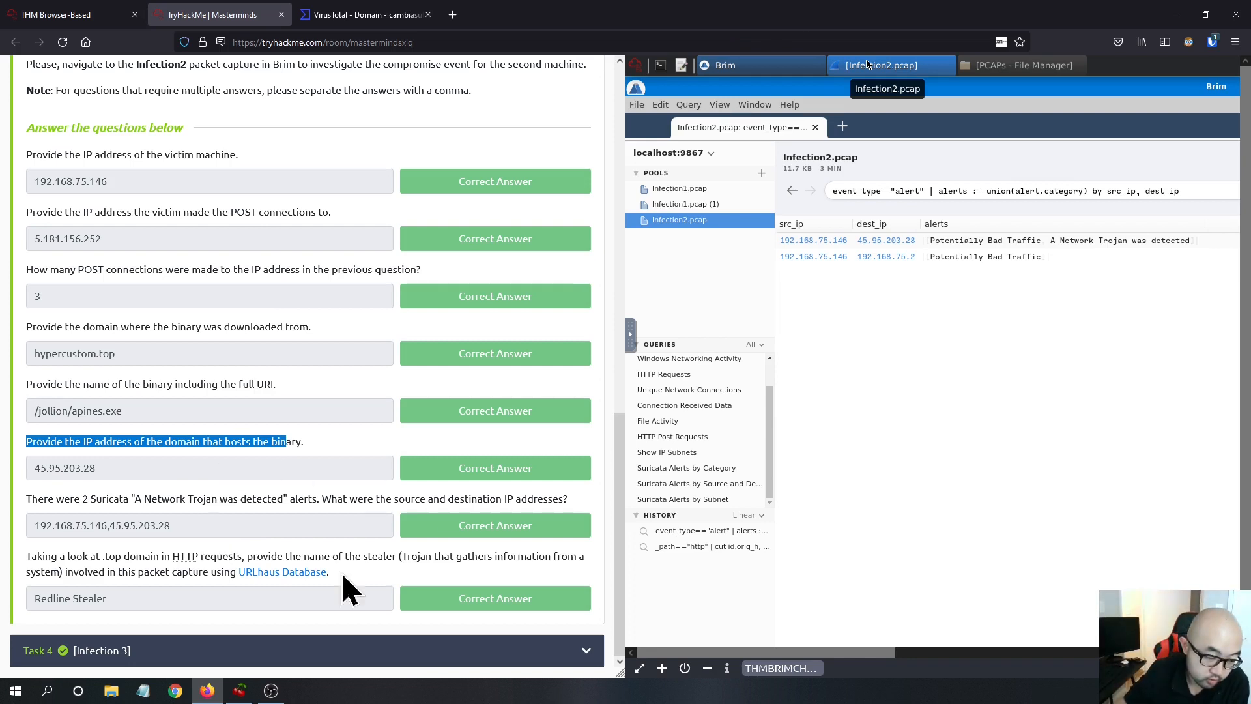
right_click(261, 572)
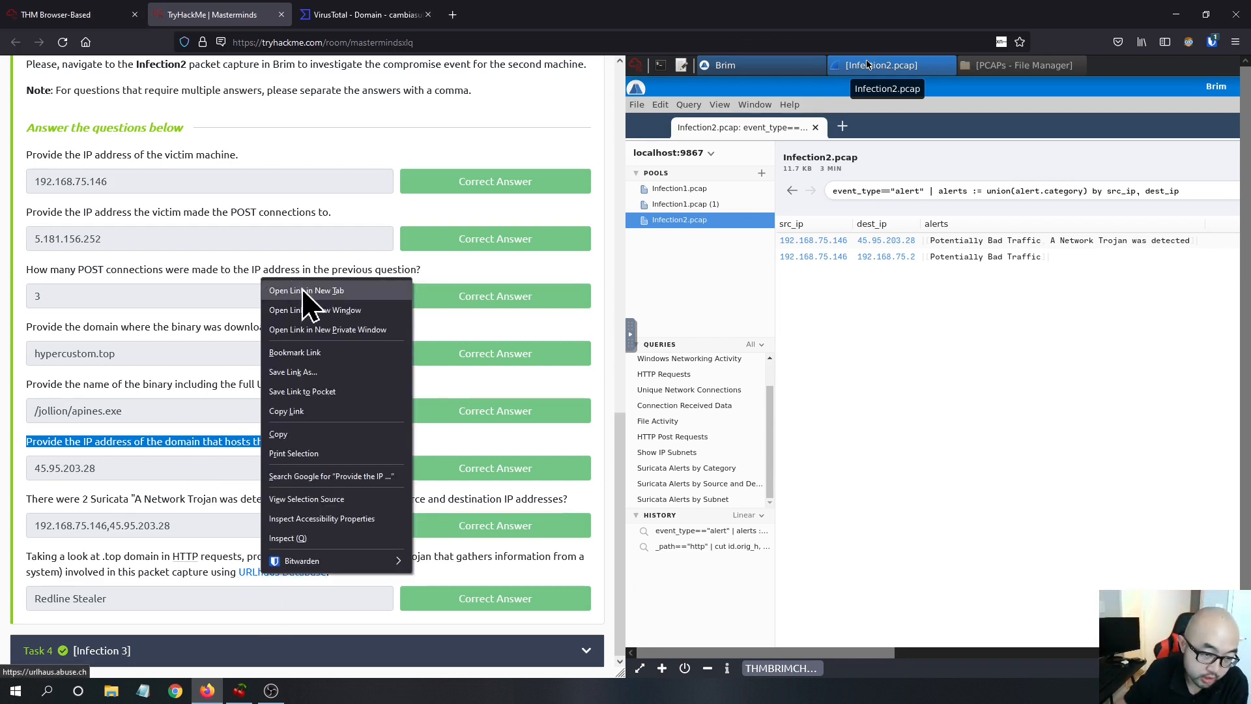
click(307, 291)
click(357, 15)
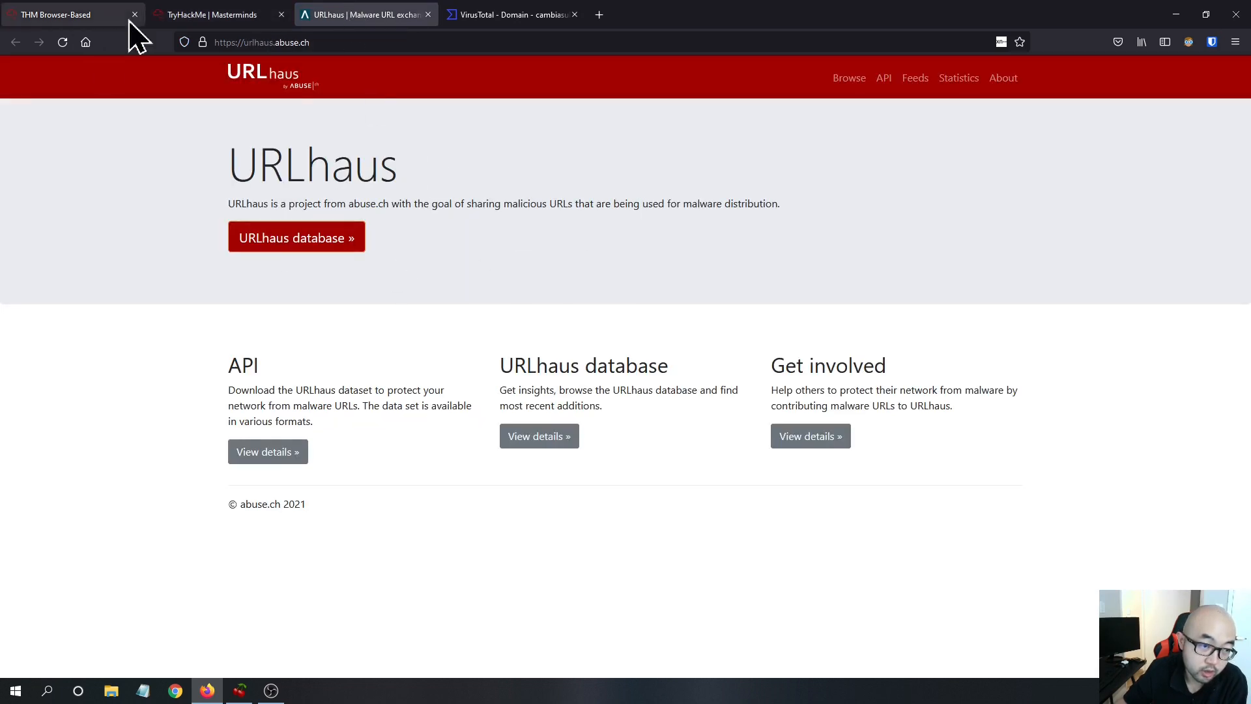
click(316, 251)
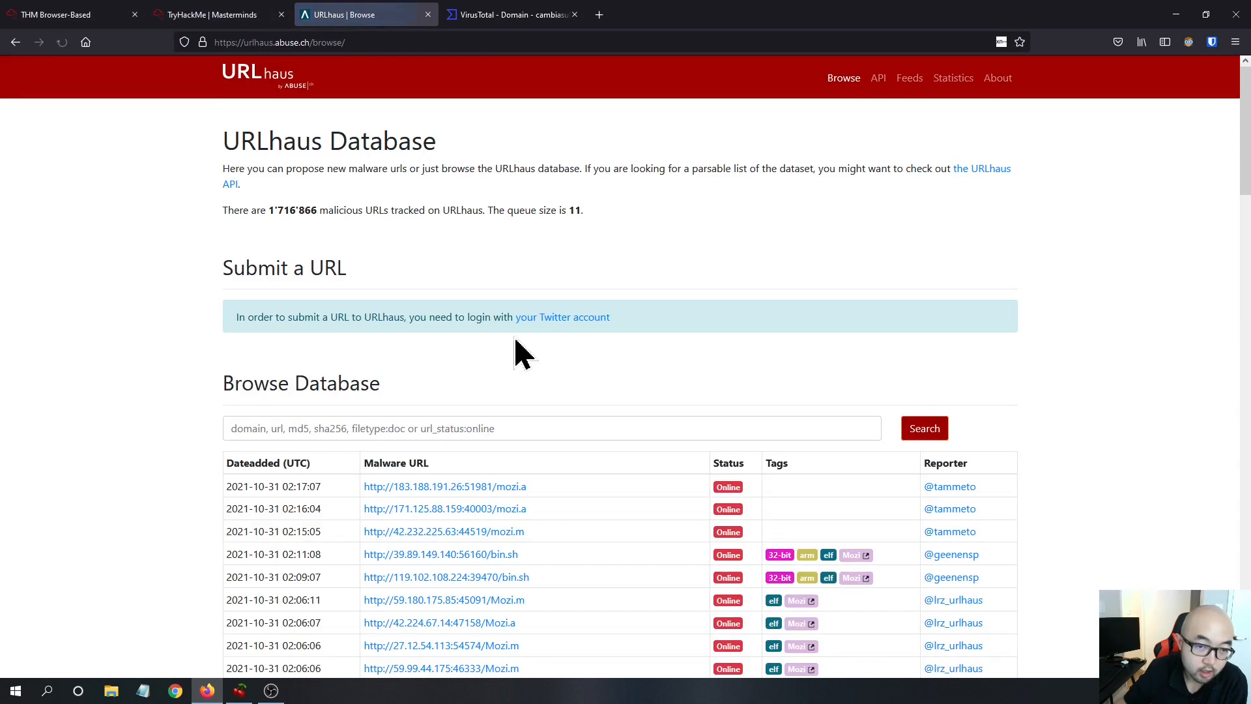
click(264, 14)
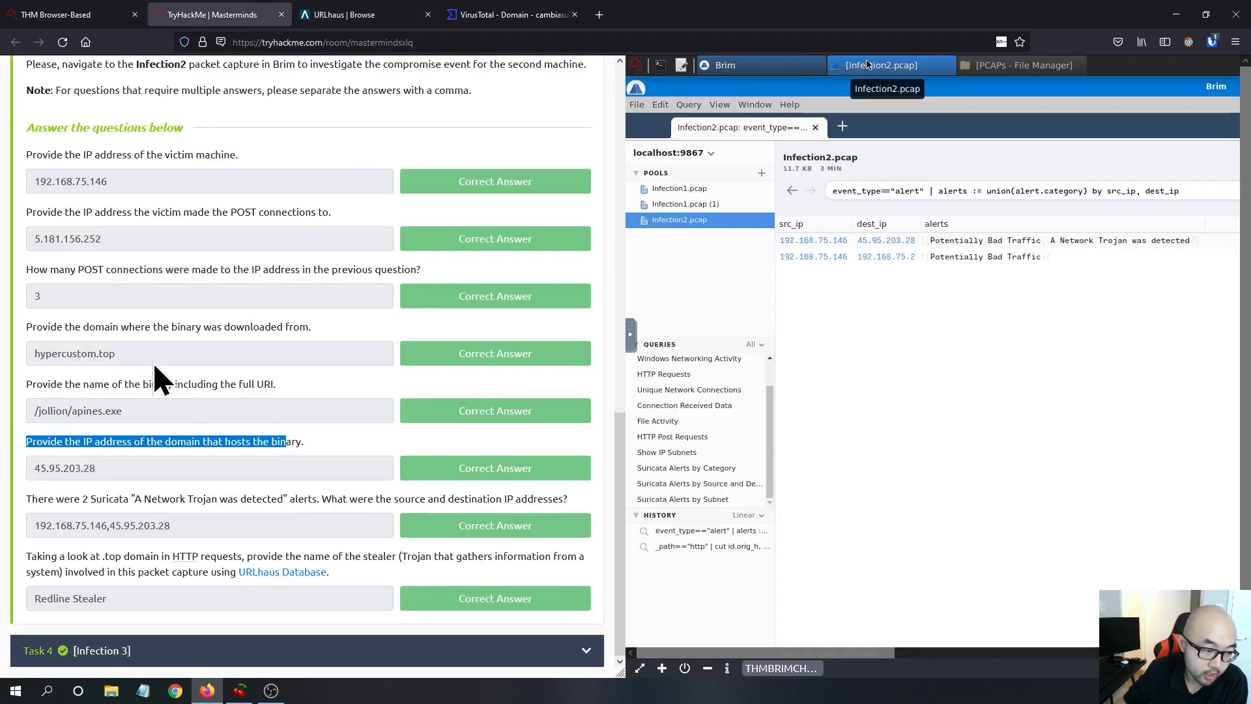
Step: Copy the hypercustom.top domain from the room's answer and search the URLhaus database for it
drag(185, 354, 38, 354)
right_click(58, 359)
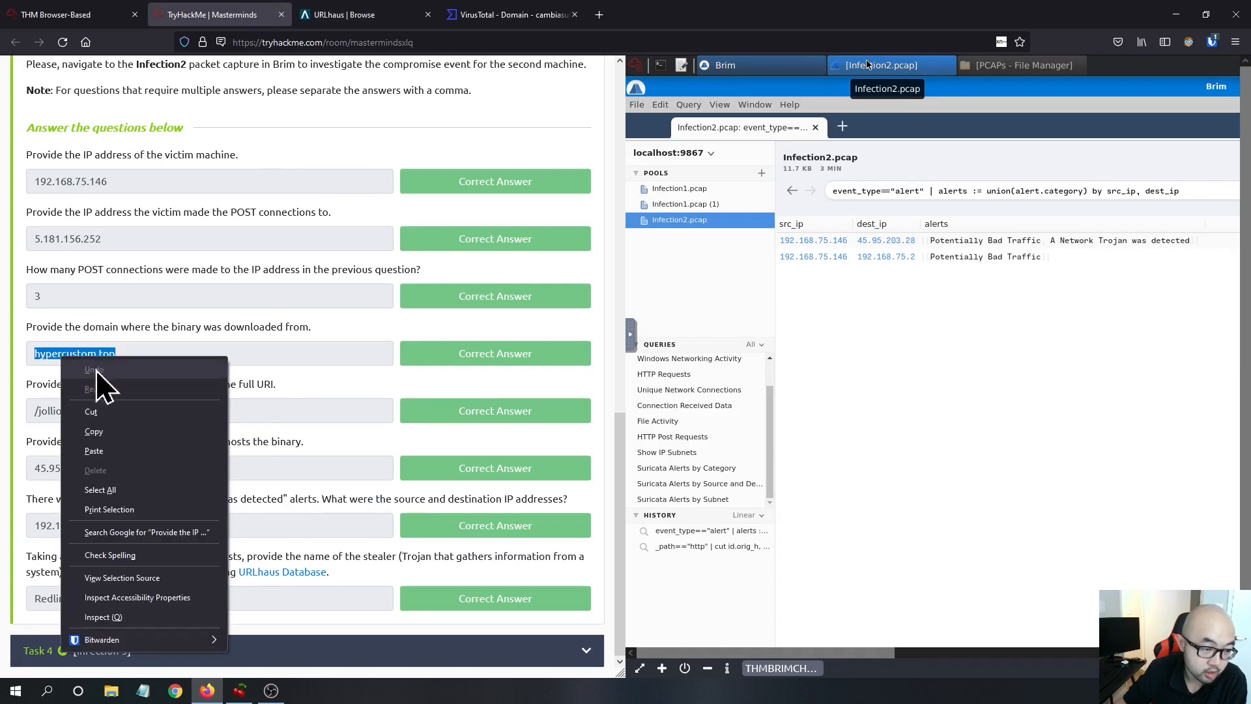
click(131, 438)
click(375, 14)
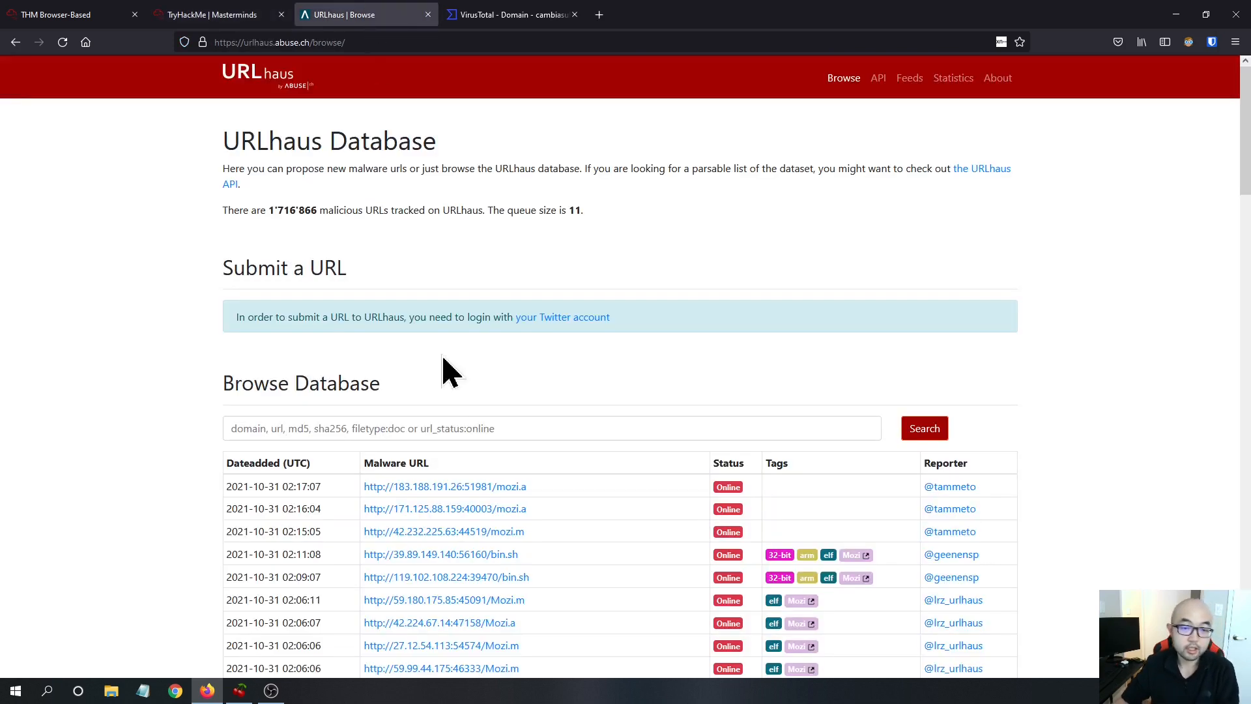
click(417, 428)
key(ctrl+v)
click(919, 431)
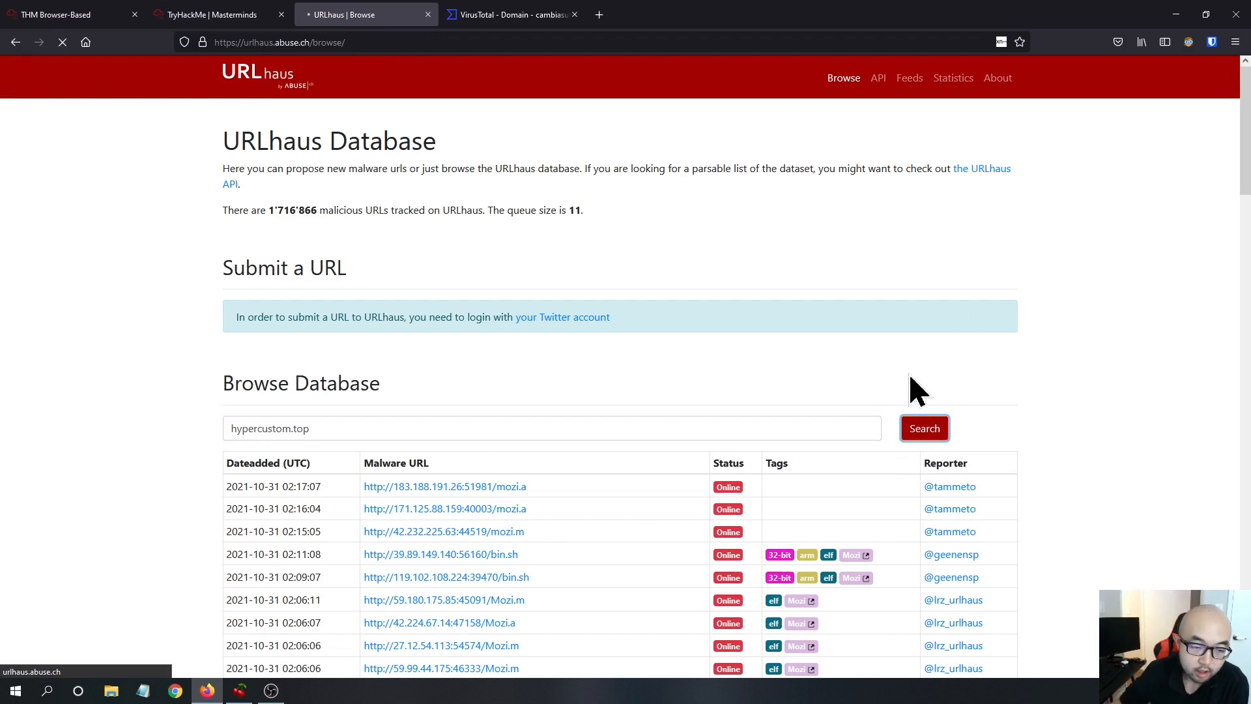
Step: Examine the tags on the apines.exe entry in the URLhaus results to identify the stealer
scroll(873, 378, down, 3)
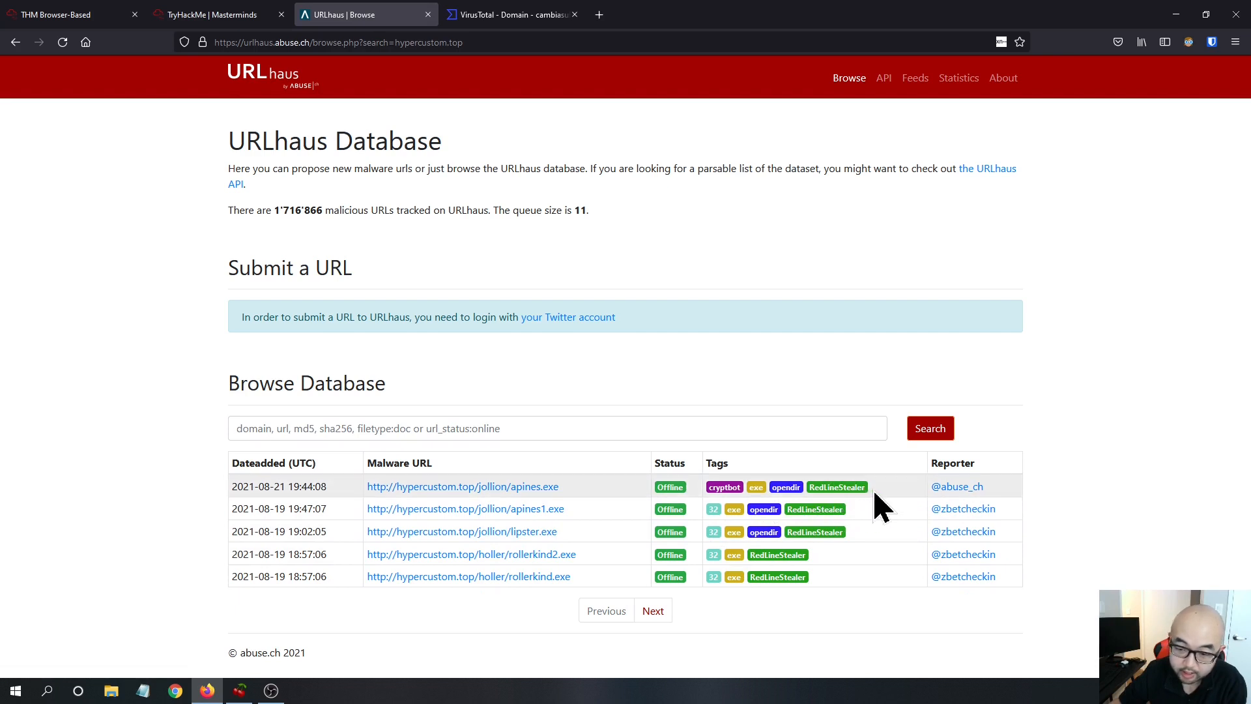
click(822, 489)
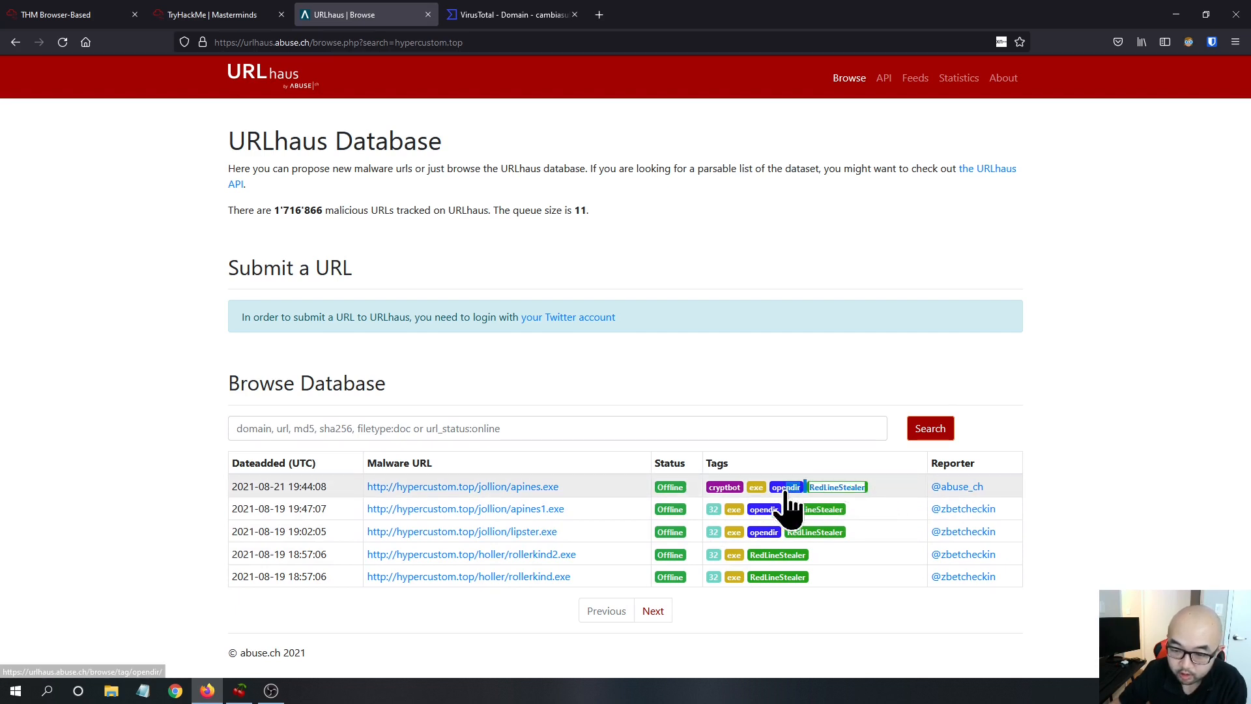
click(884, 491)
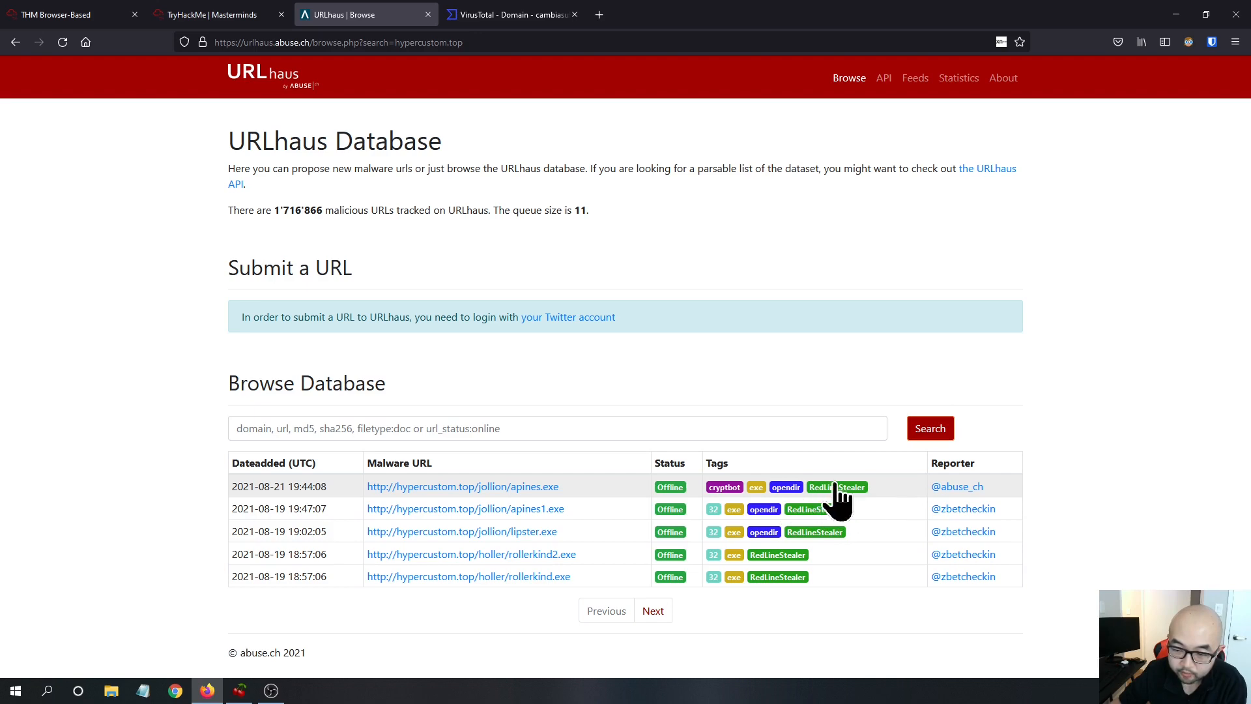
Step: Return to the TryHackMe room and expand Task 4 [Infection 3] to show its questions
click(255, 14)
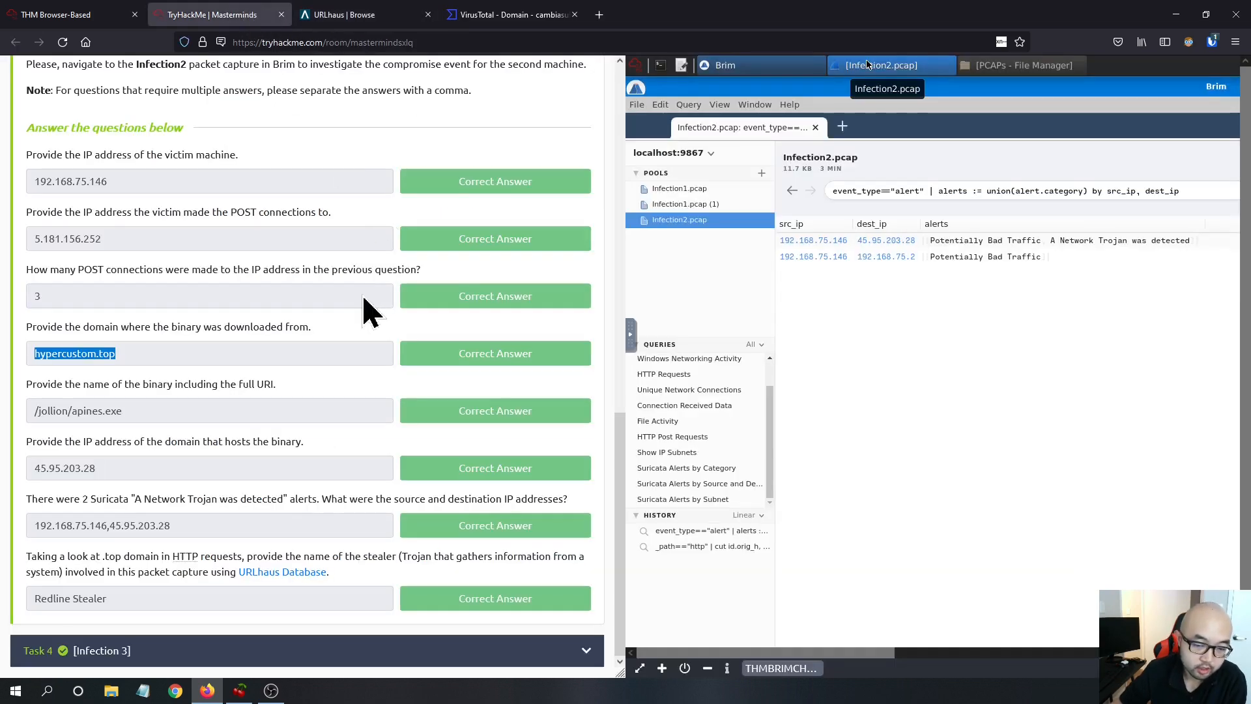
scroll(441, 352, up, 15)
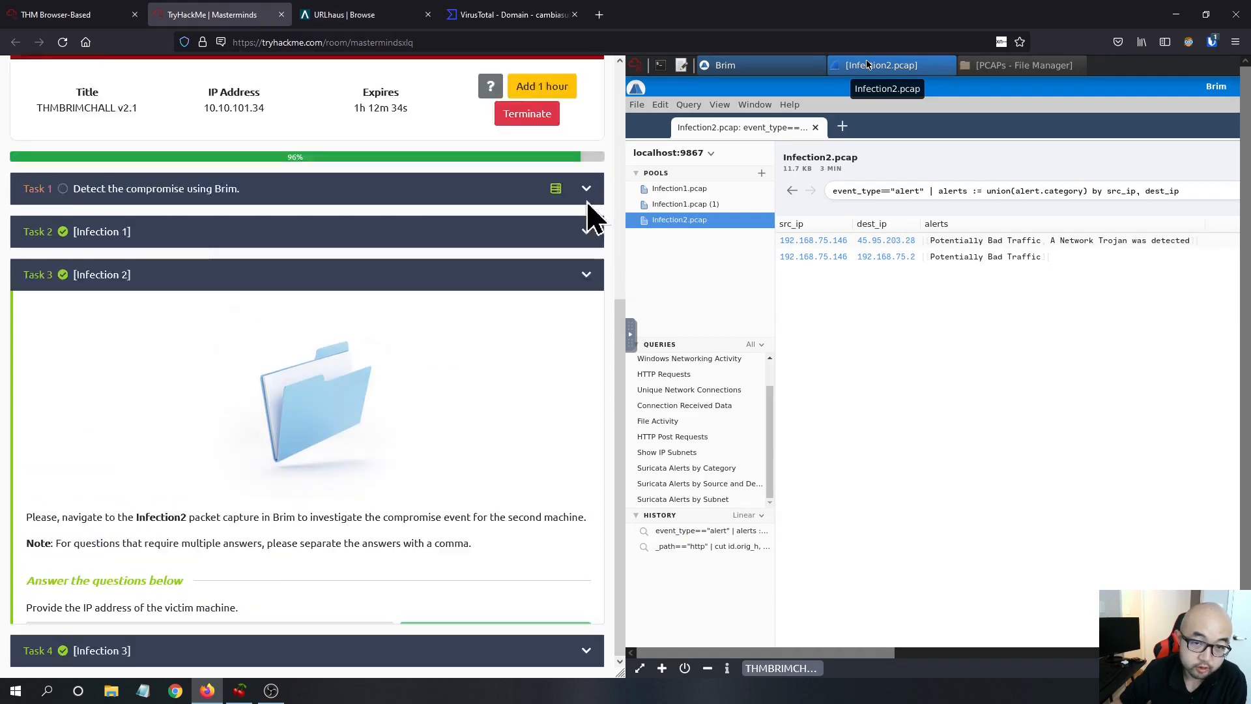
click(498, 652)
scroll(483, 391, down, 10)
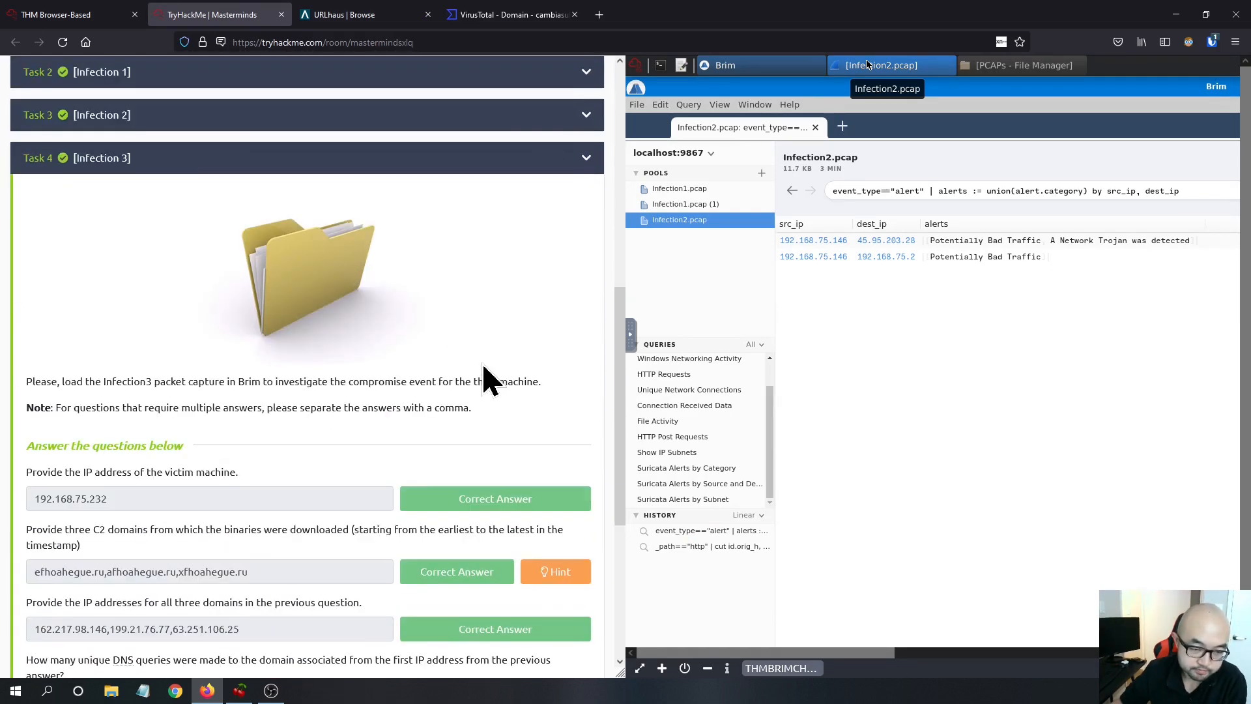
Step: Switch to Brim on the remote machine and import Infection3.pcapng from the desktop's PCAPs folder
click(329, 15)
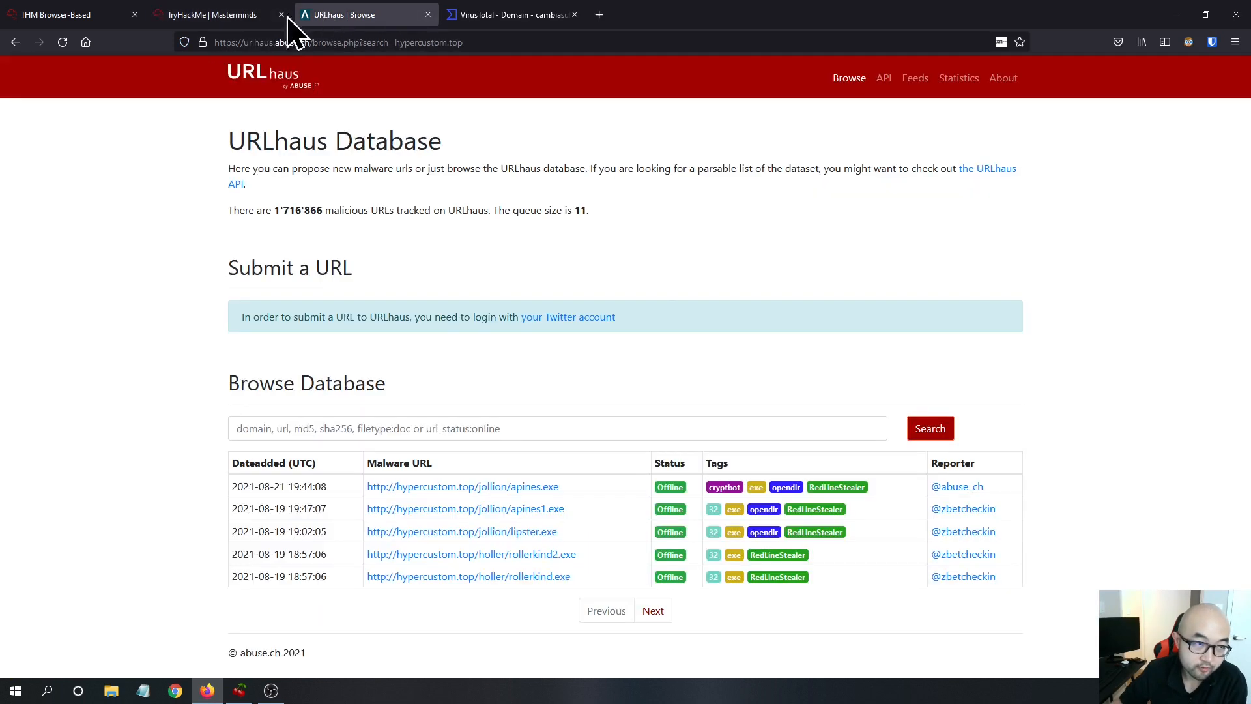
click(43, 15)
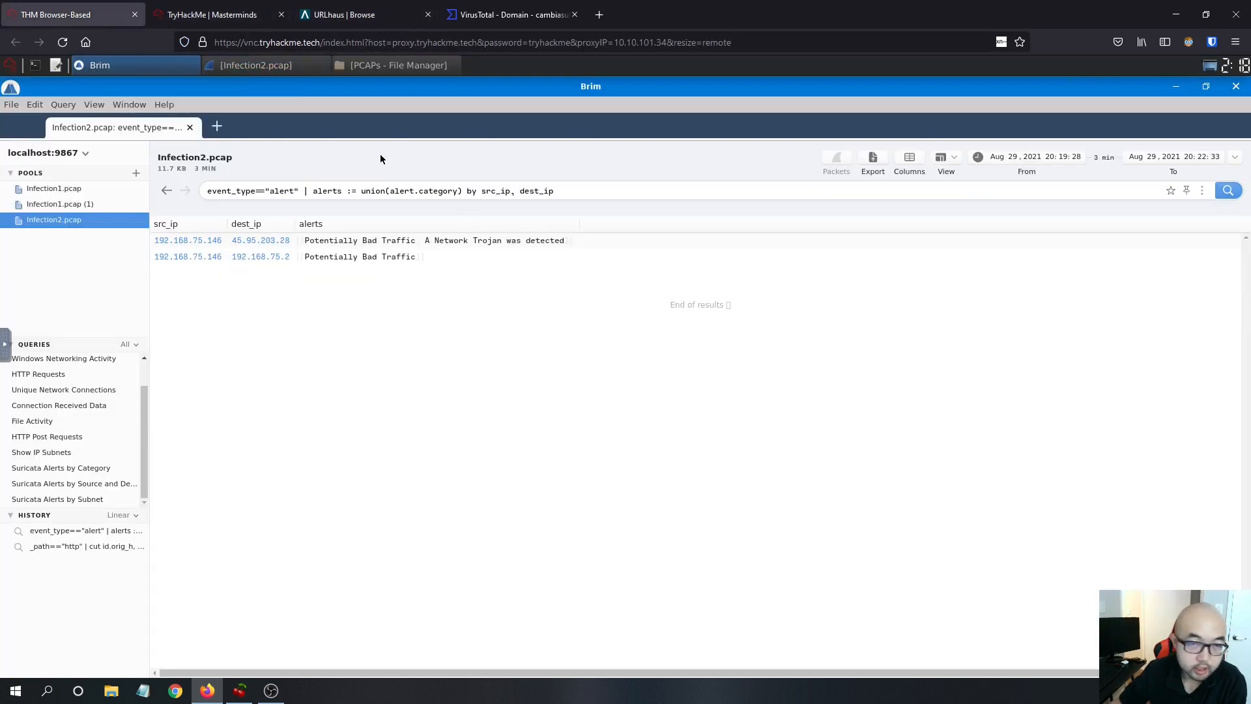
click(217, 127)
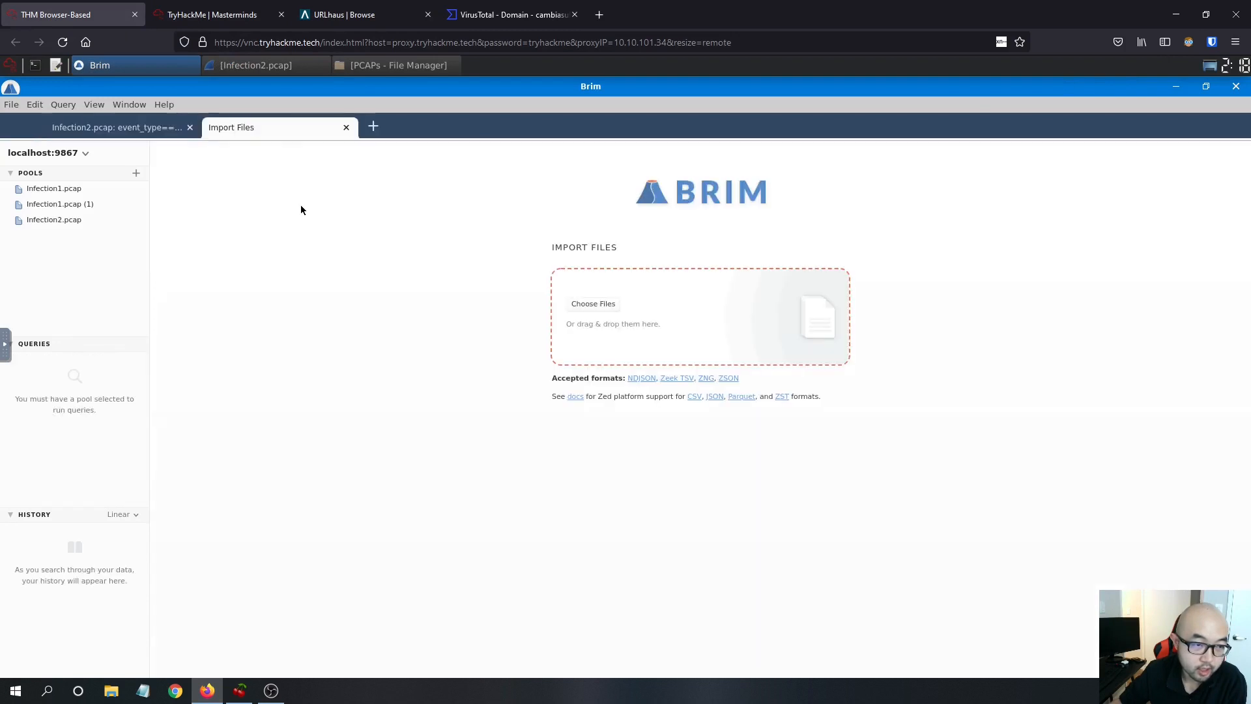
click(574, 304)
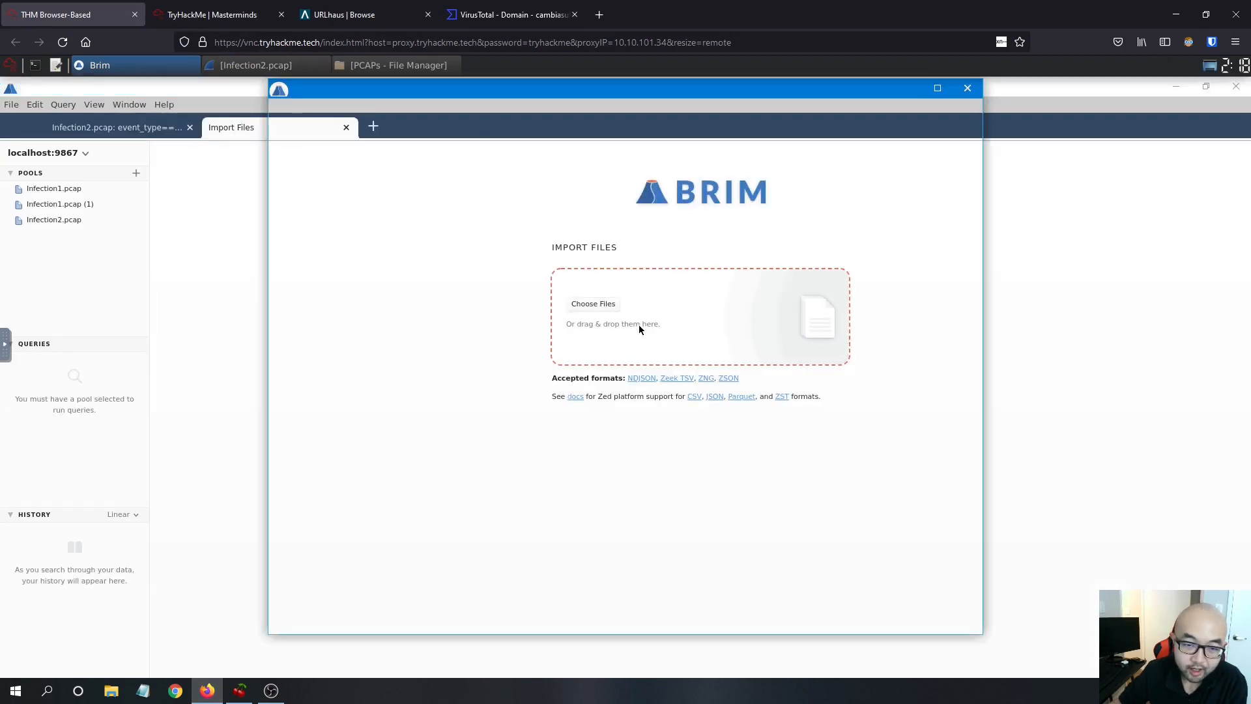
click(323, 153)
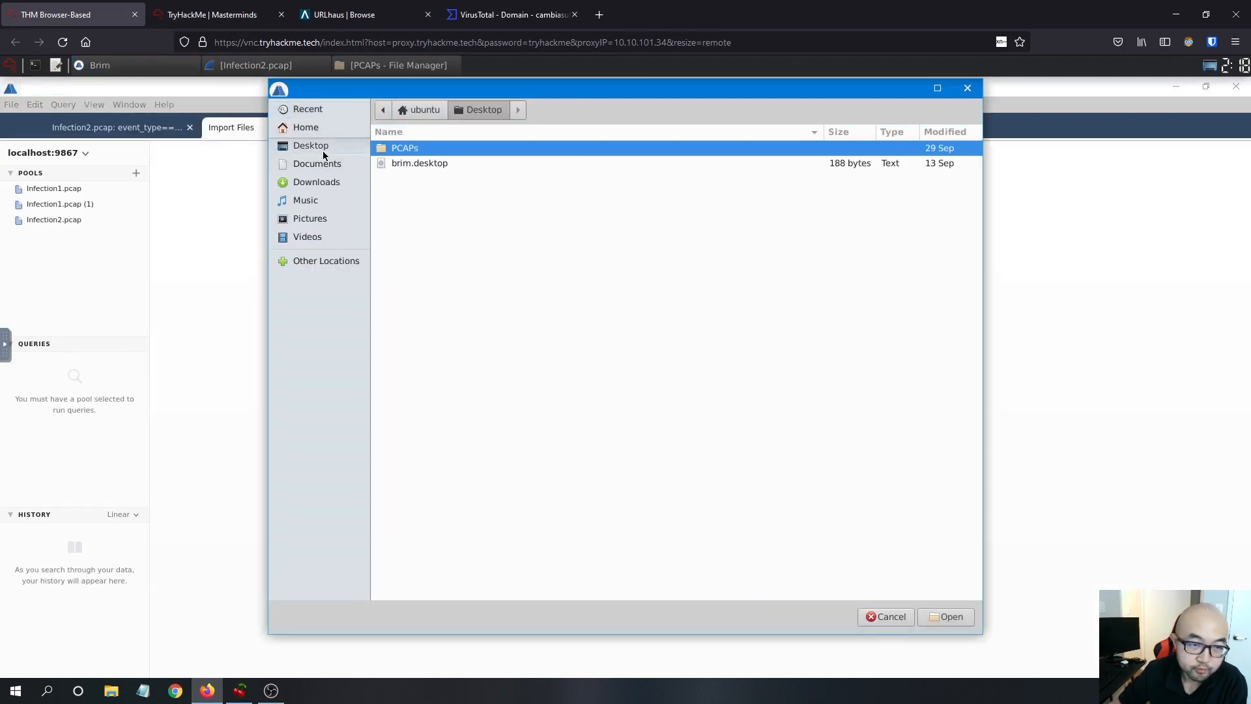
double_click(429, 155)
click(436, 180)
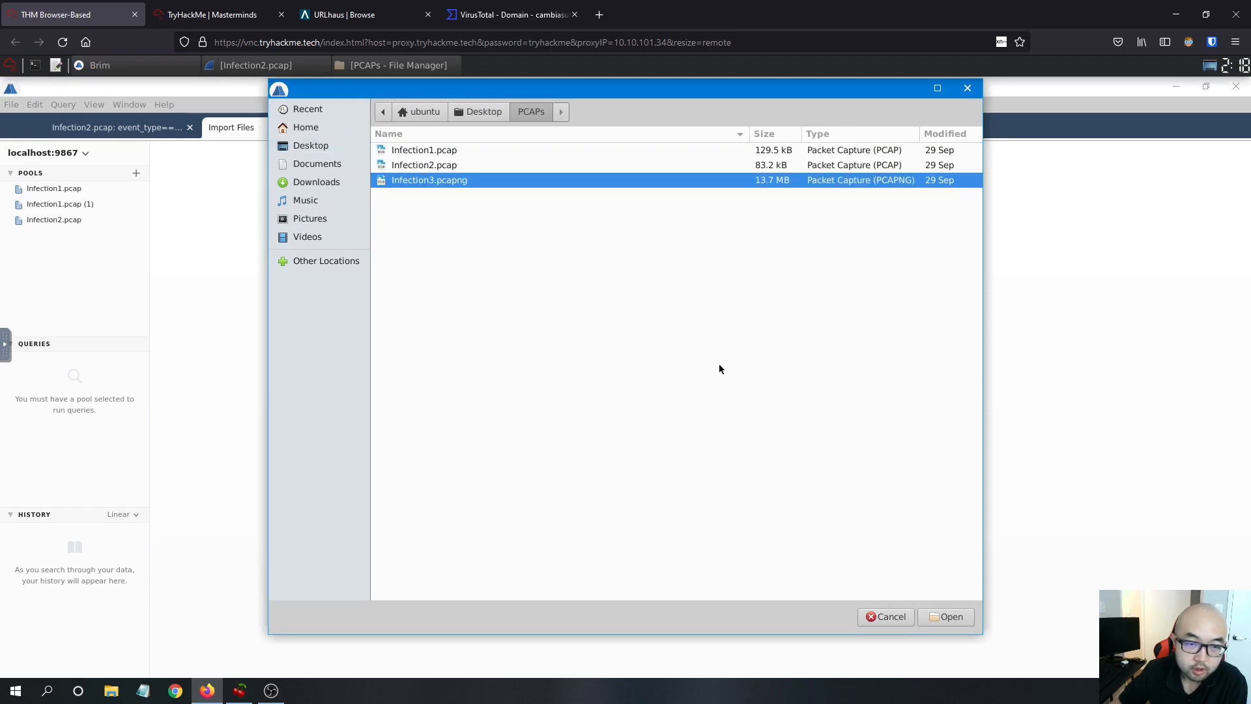
click(956, 618)
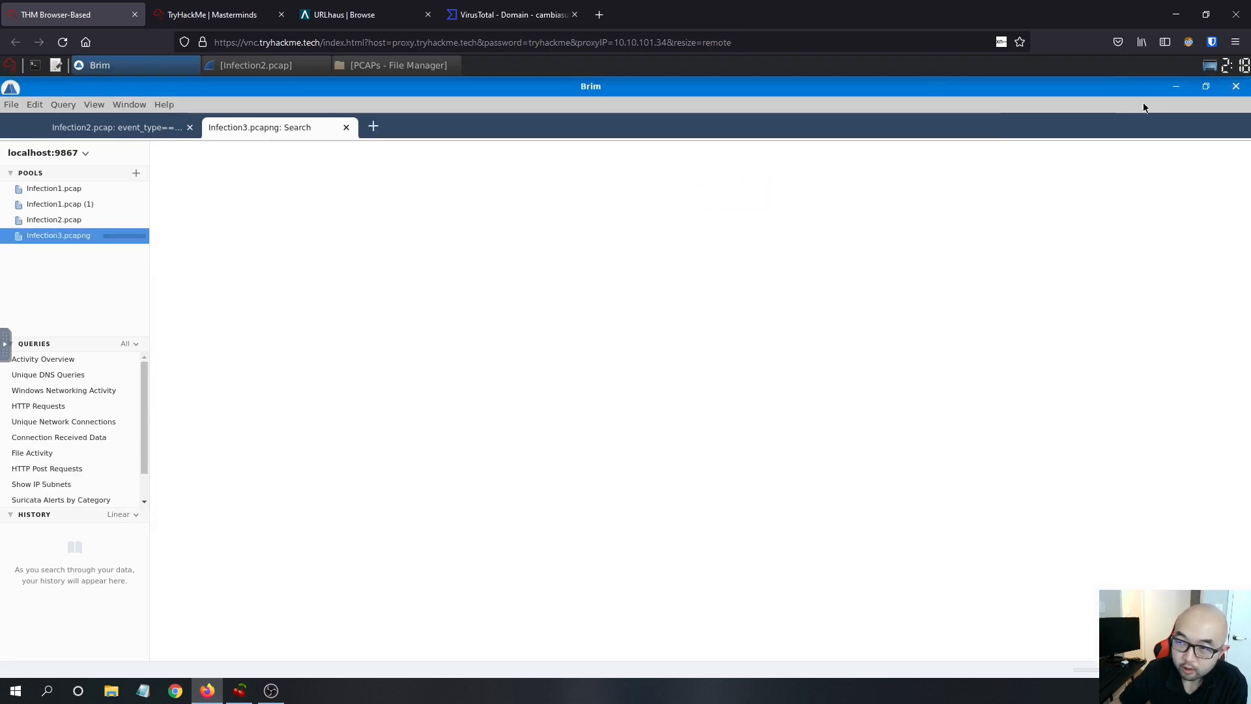
Step: Close the Infection2.pcap capture in Wireshark and open Infection3.pcapng from the PCAPs folder in its place
click(1177, 90)
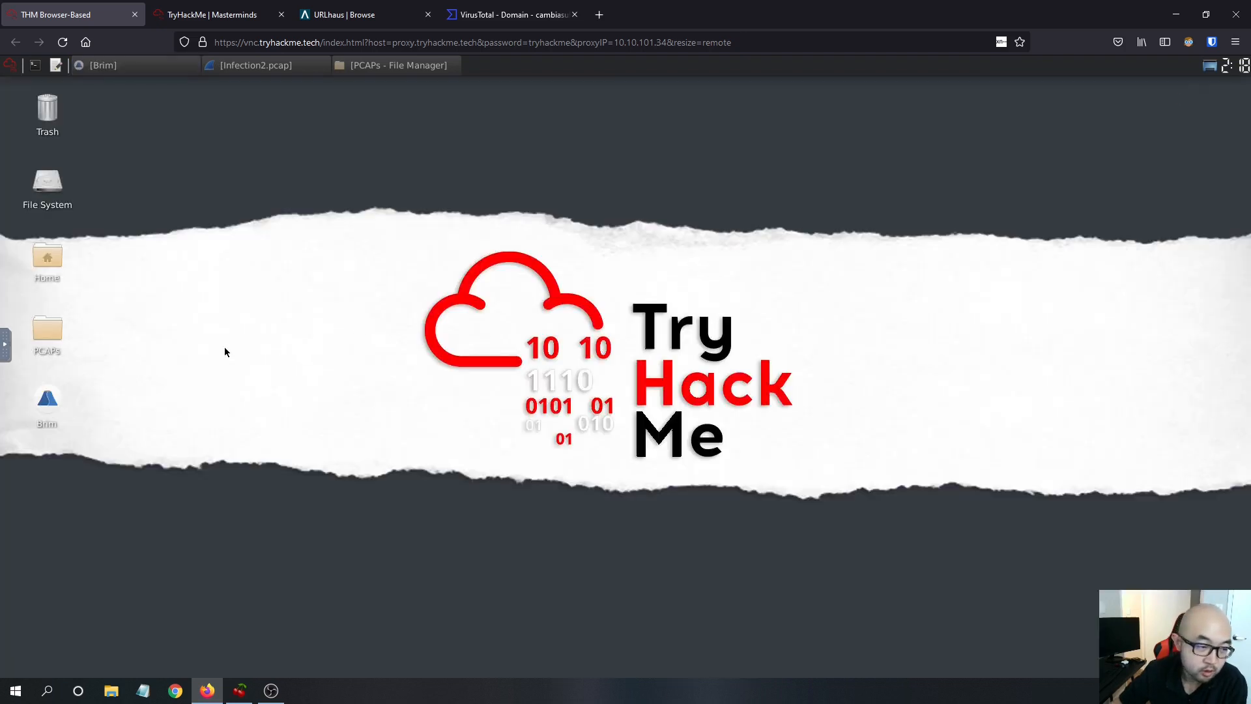
double_click(43, 333)
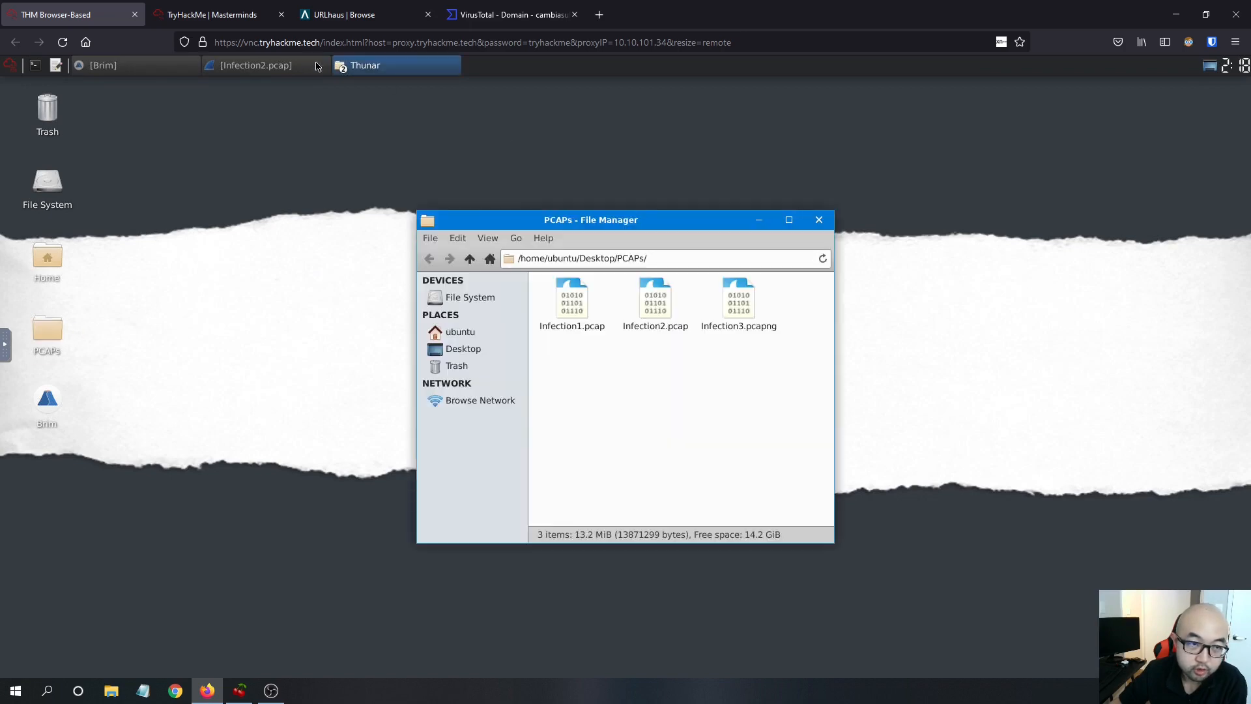
click(272, 65)
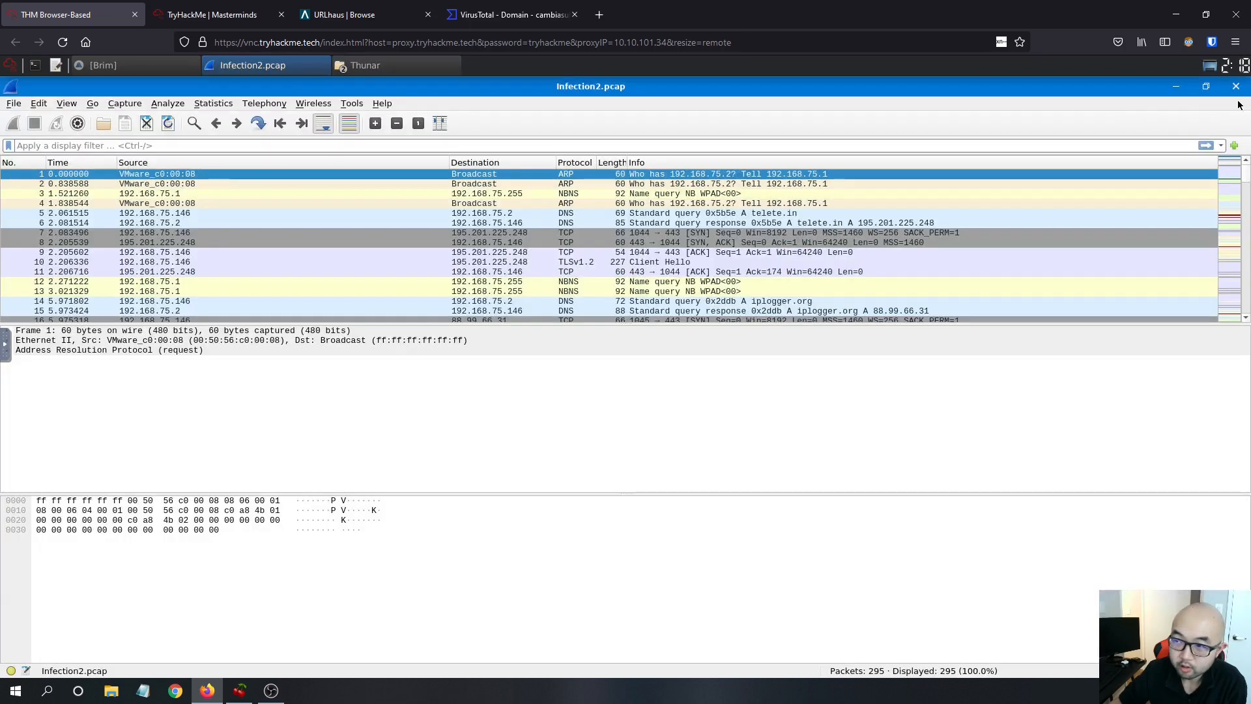
click(1235, 93)
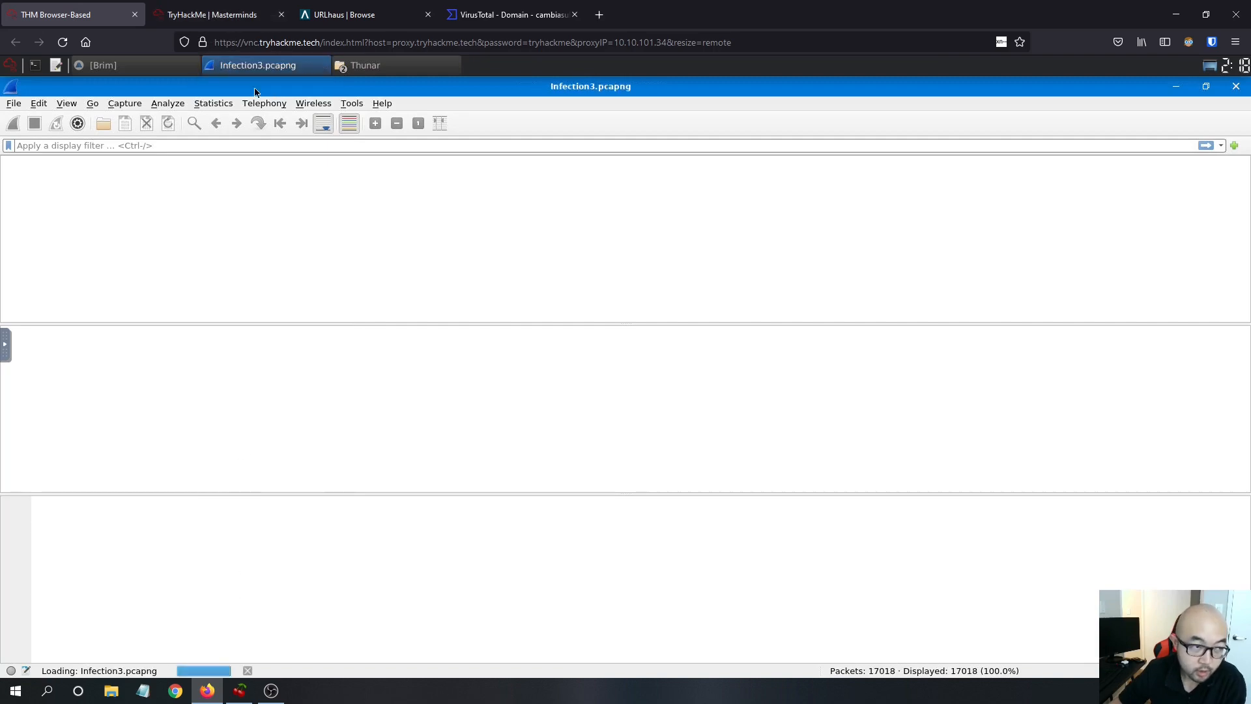
Step: Switch back to Brim and try the HTTP Requests and Activity Overview queries on Infection3.pcapng
click(130, 65)
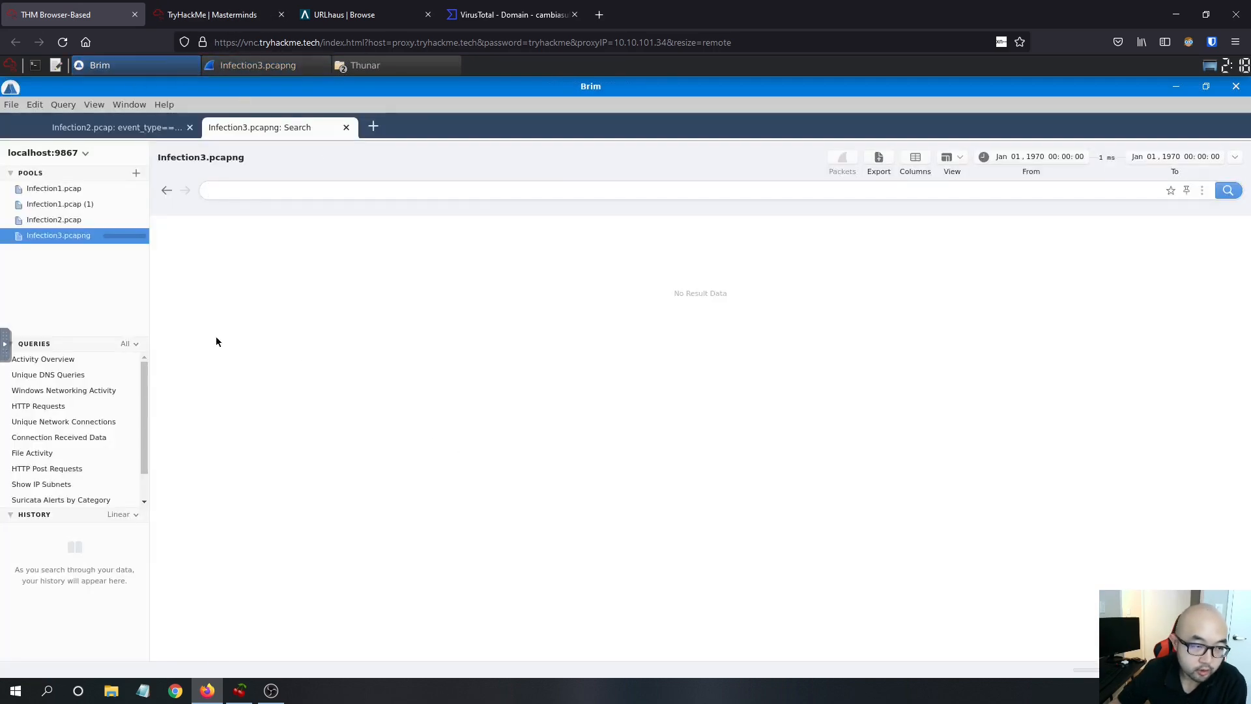
click(73, 410)
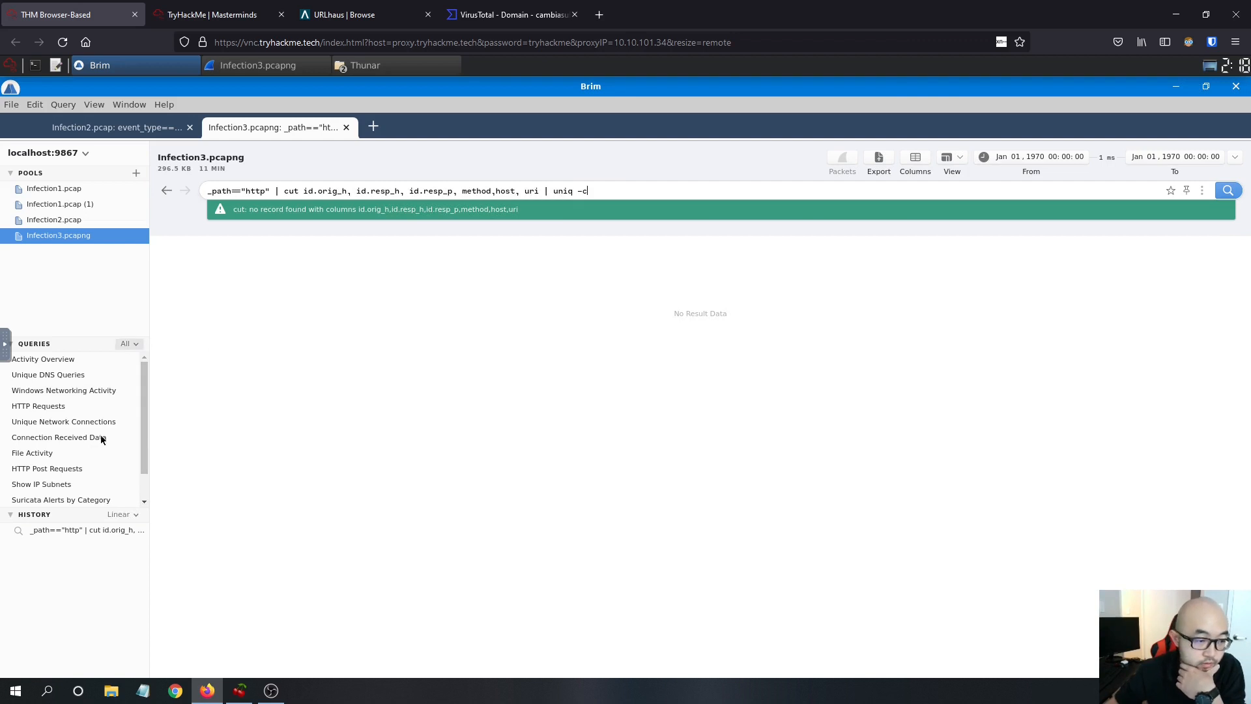
click(57, 410)
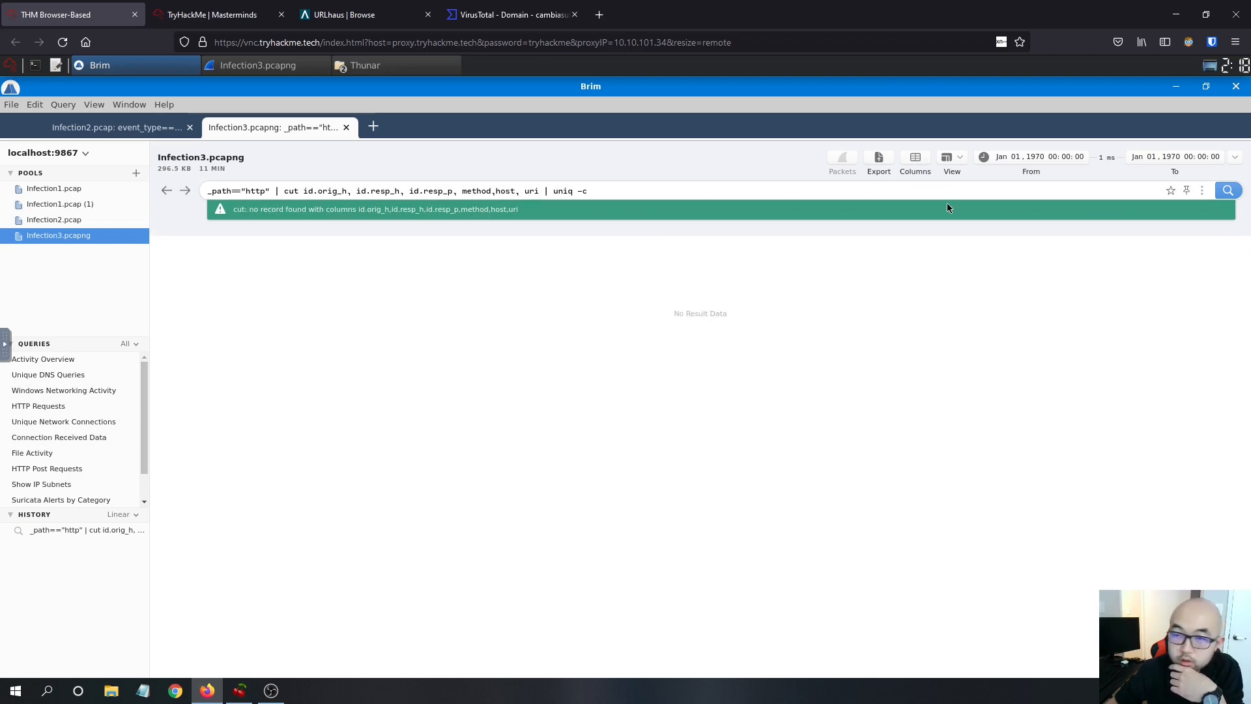
click(78, 360)
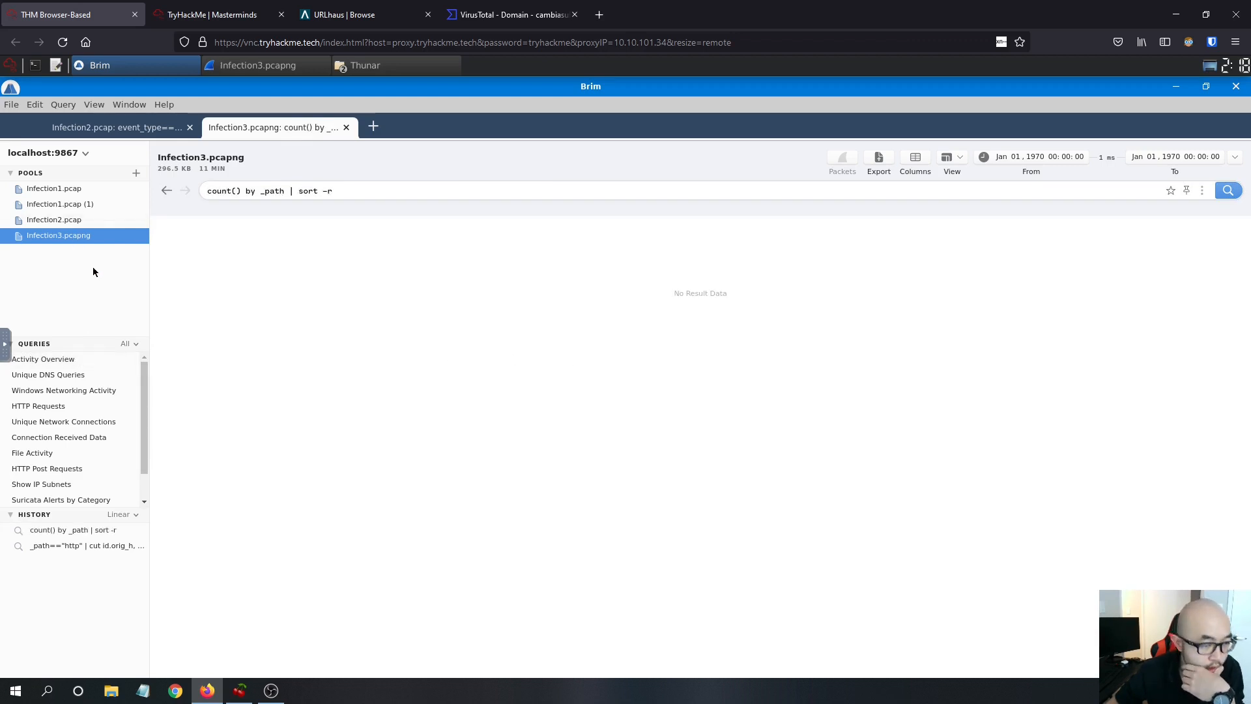
Step: Reload the Infection3.pcapng pool, run the HTTP Requests query on it, and highlight the room's victim IP question
click(83, 238)
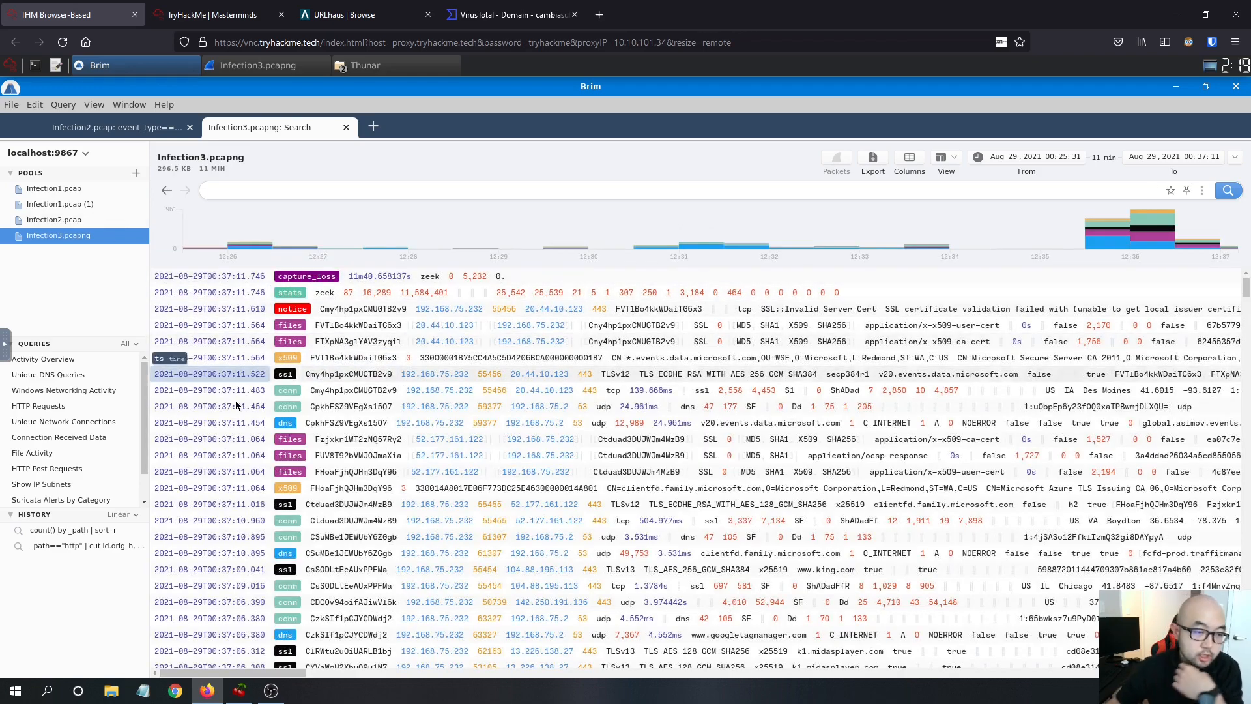
click(77, 406)
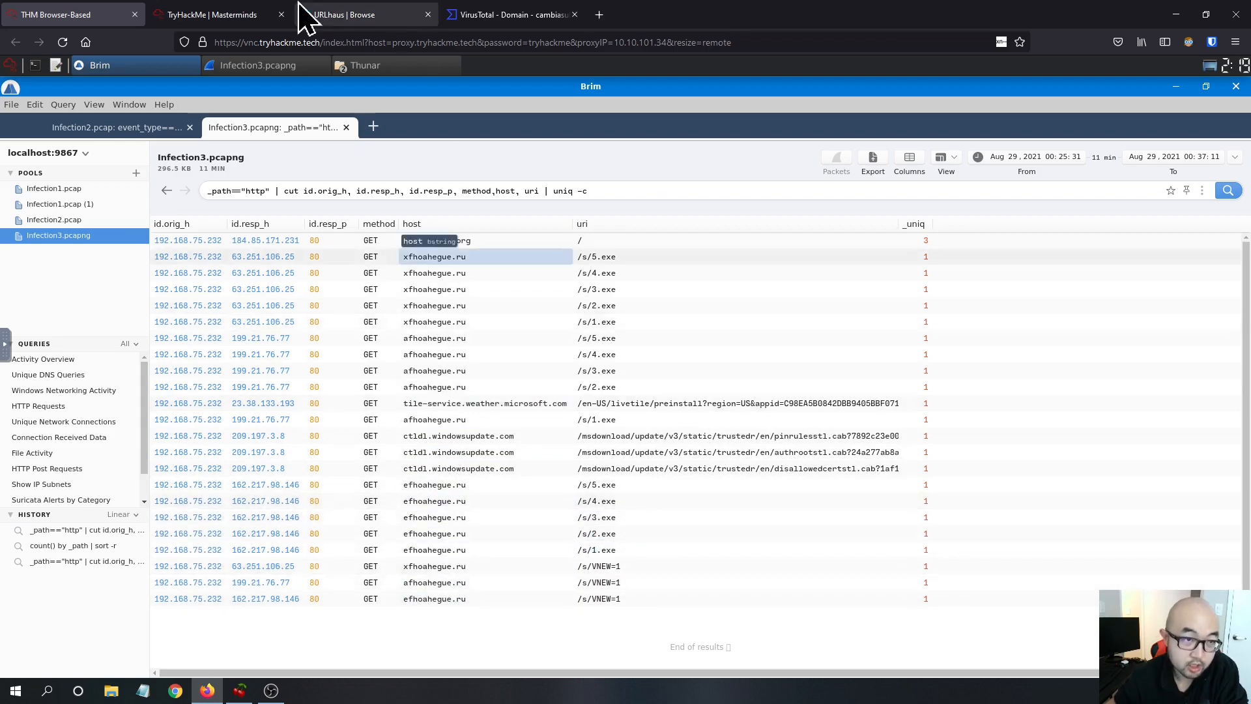
click(221, 14)
scroll(218, 430, up, 2)
scroll(219, 430, down, 1)
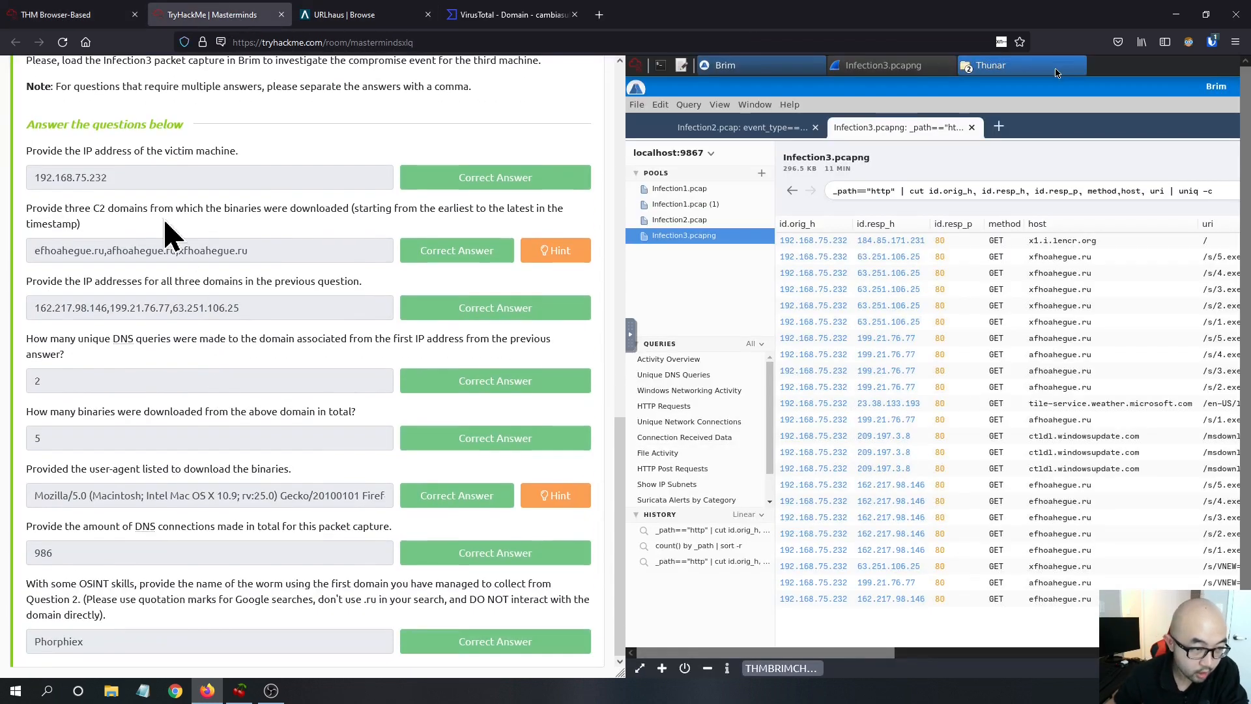
triple_click(268, 154)
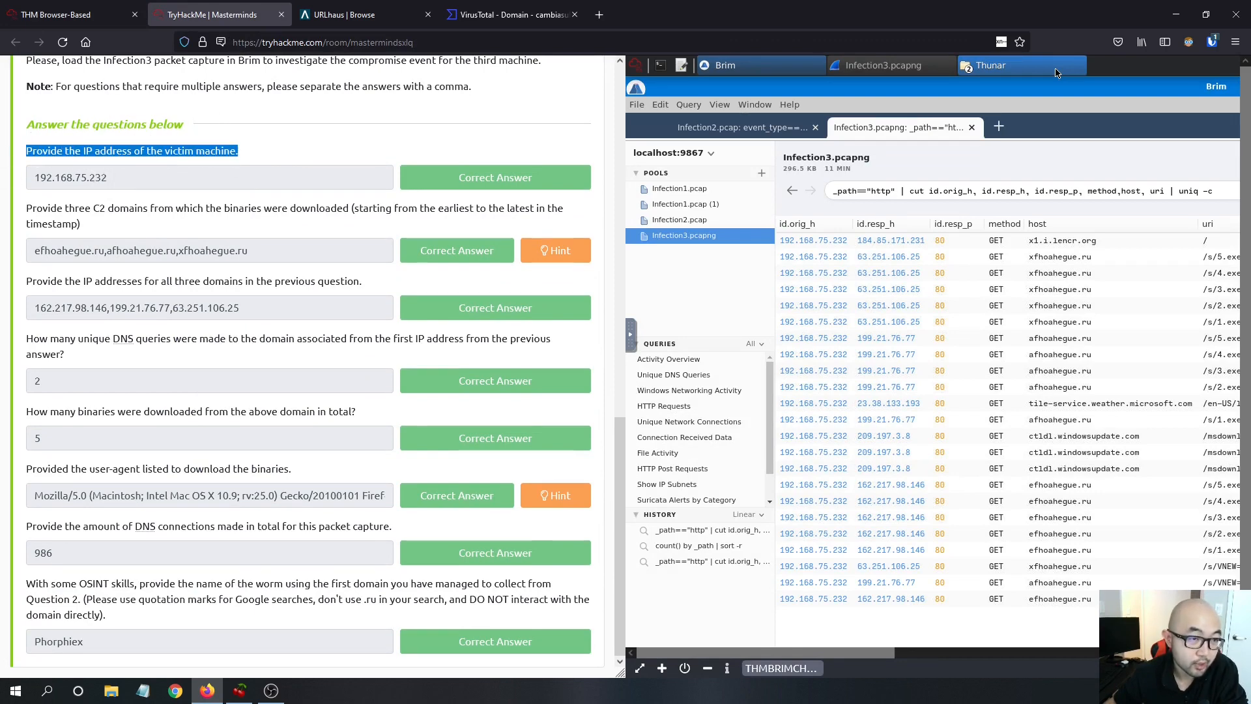
Step: Compare the source addresses in Brim's HTTP request rows with the room's victim IP answer
click(376, 16)
click(101, 14)
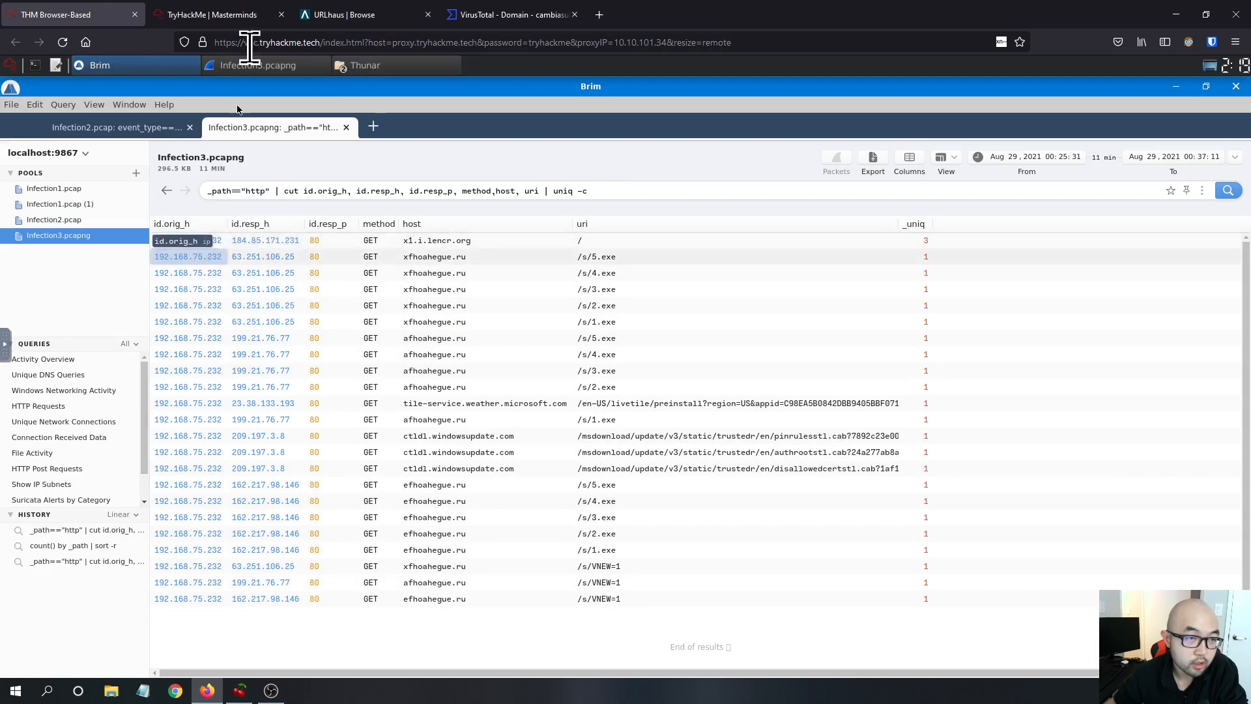
click(247, 16)
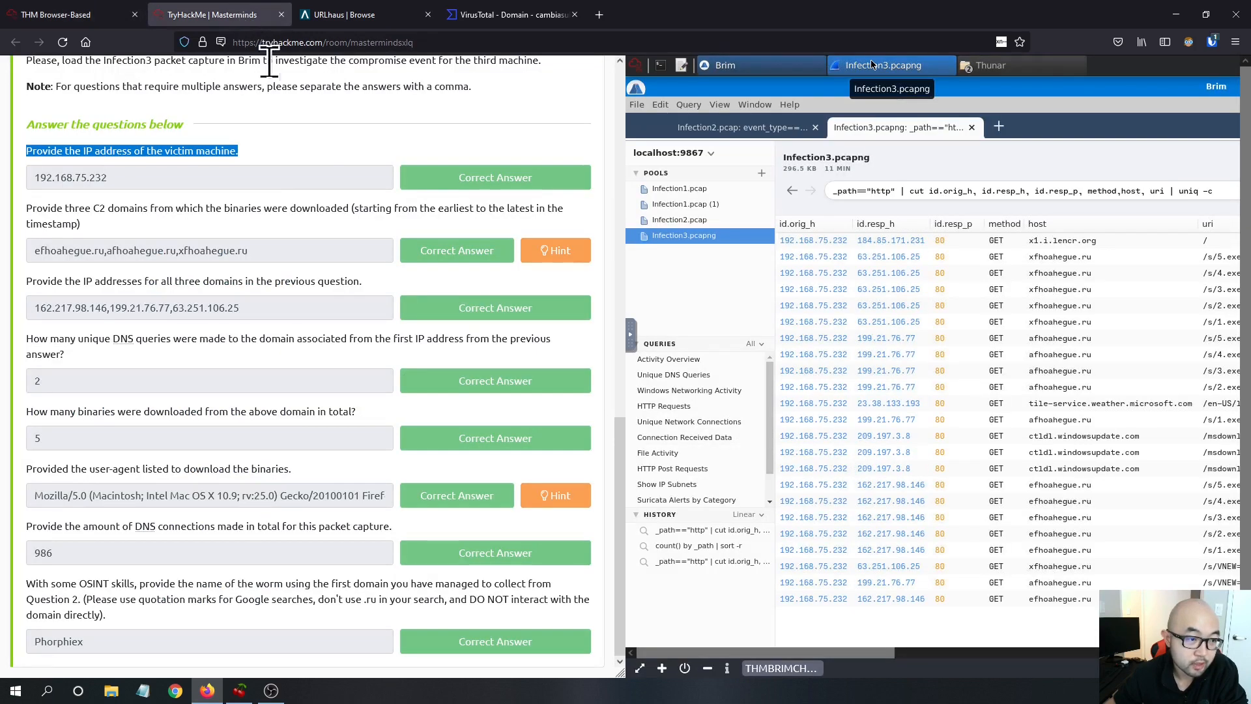
Step: Check the C2 domains question against the hosts in Brim's HTTP requests, and highlight the question on the three domains' IP addresses
click(262, 216)
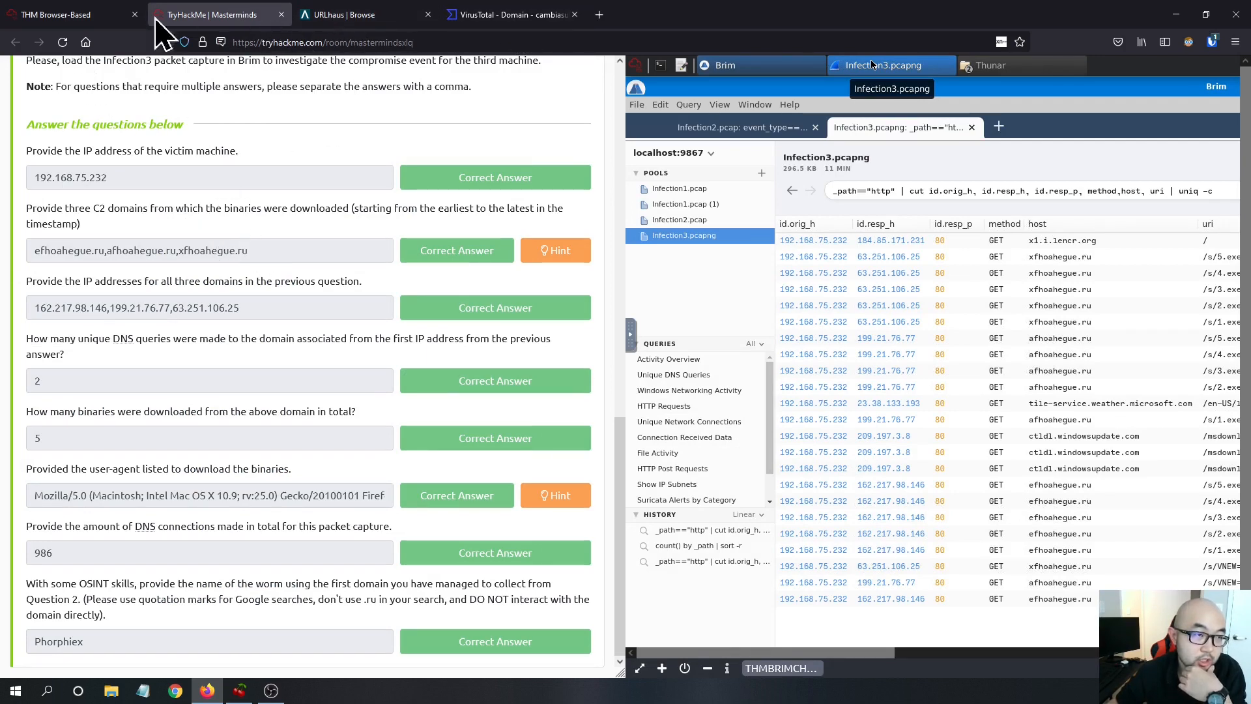
click(71, 14)
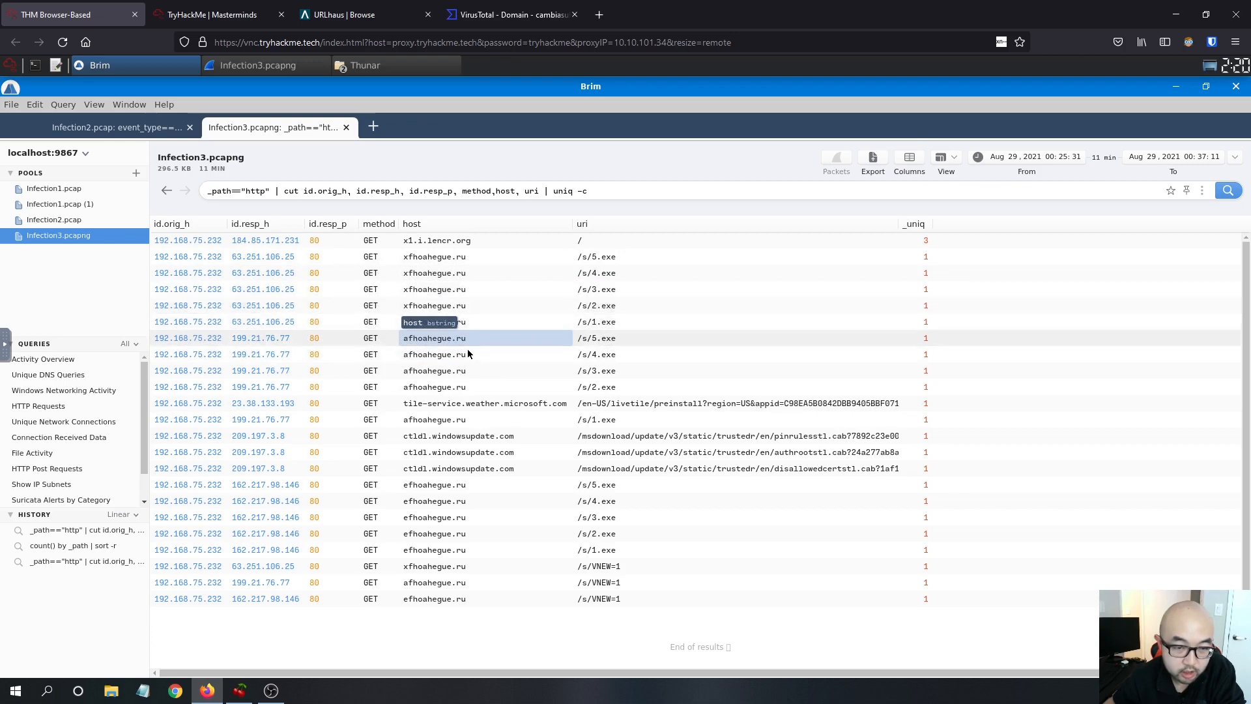
scroll(517, 360, down, 1)
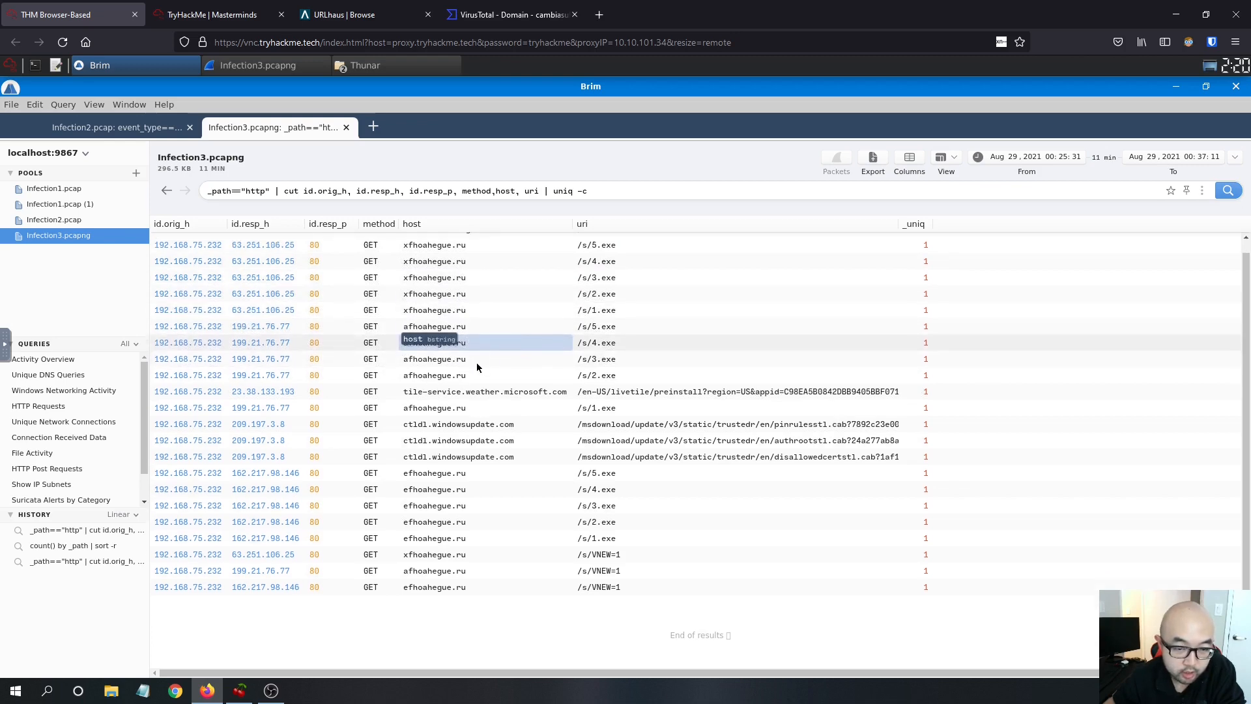
click(221, 14)
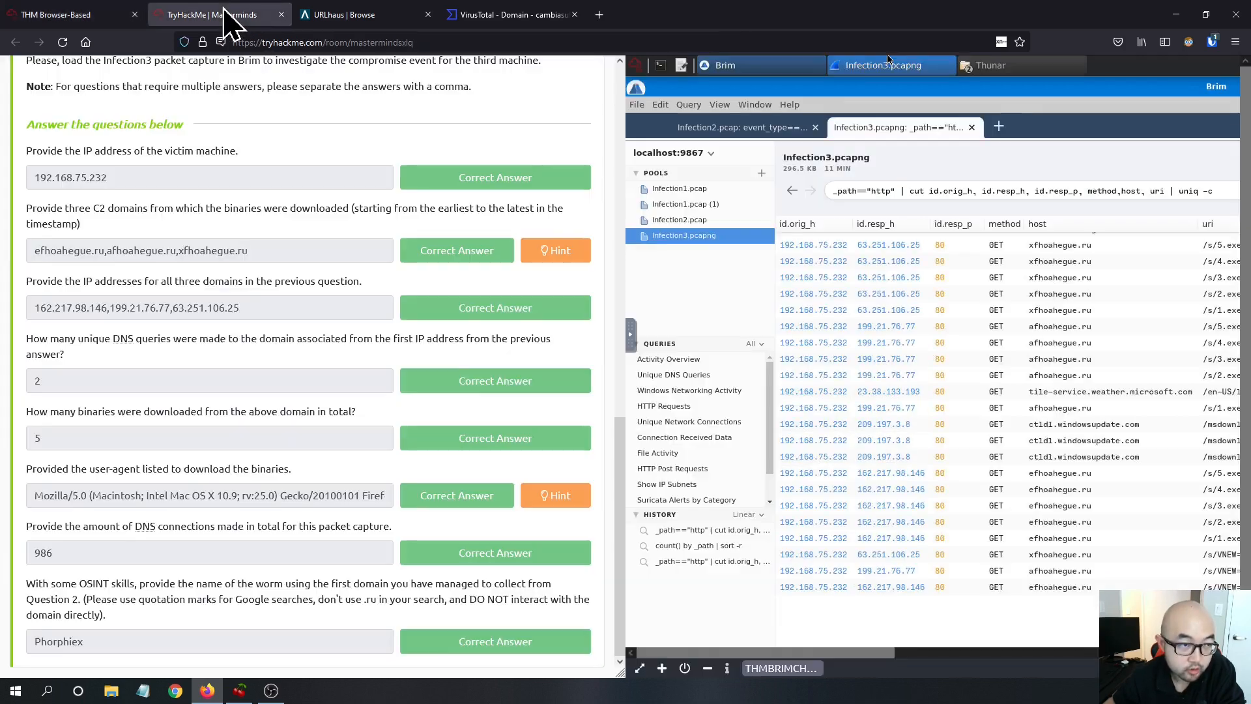
drag(27, 280, 338, 287)
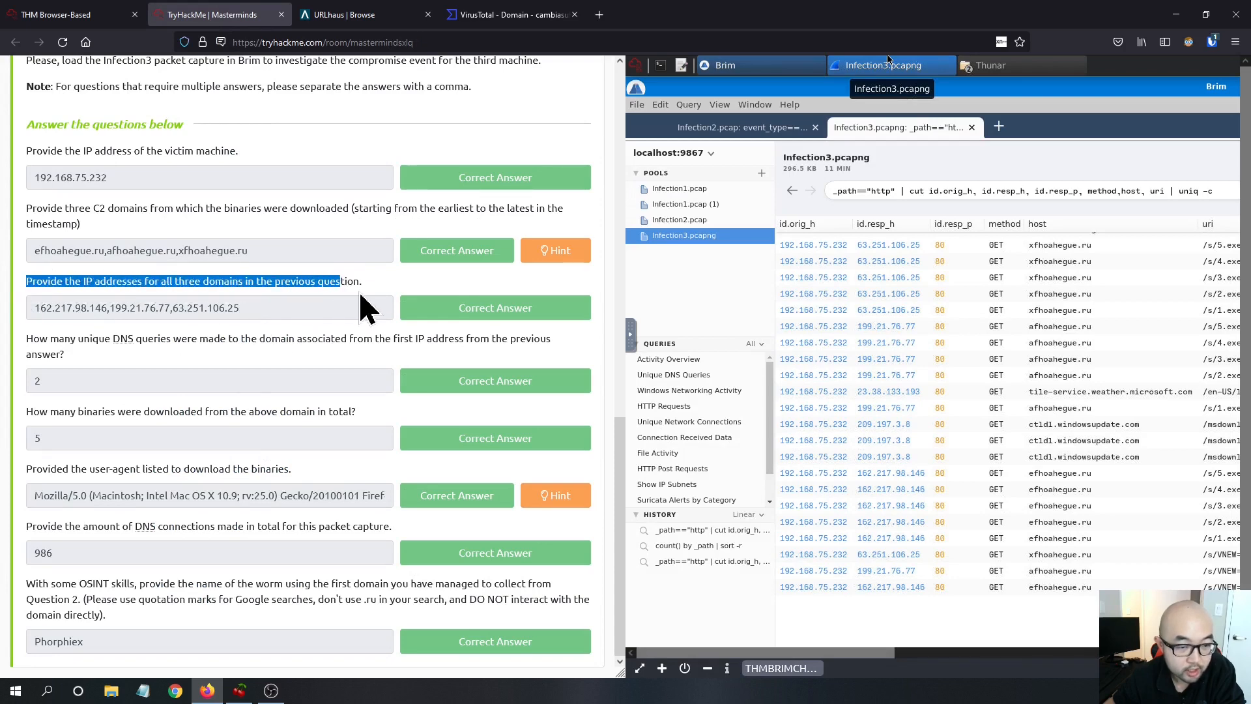
Step: Compare Brim's destination IP addresses with the room's three-domain IP answer, and highlight the question on unique DNS queries for the first IP's domain
click(59, 14)
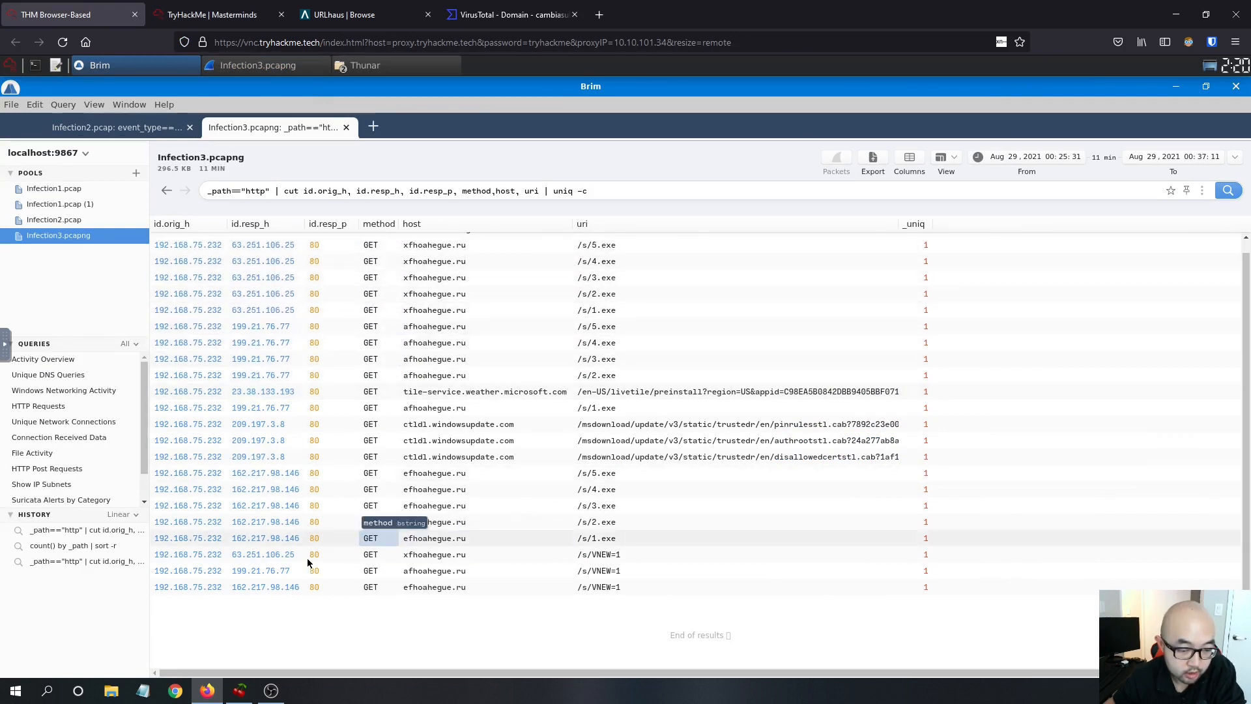
click(196, 20)
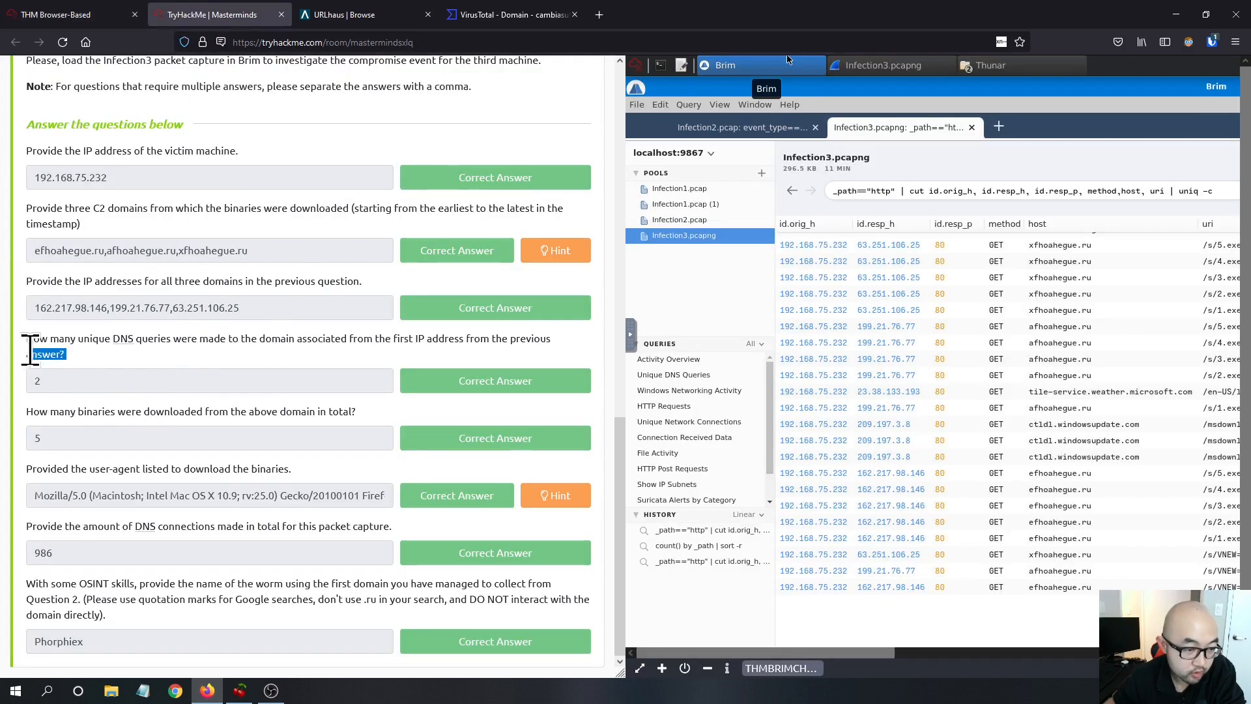
triple_click(50, 354)
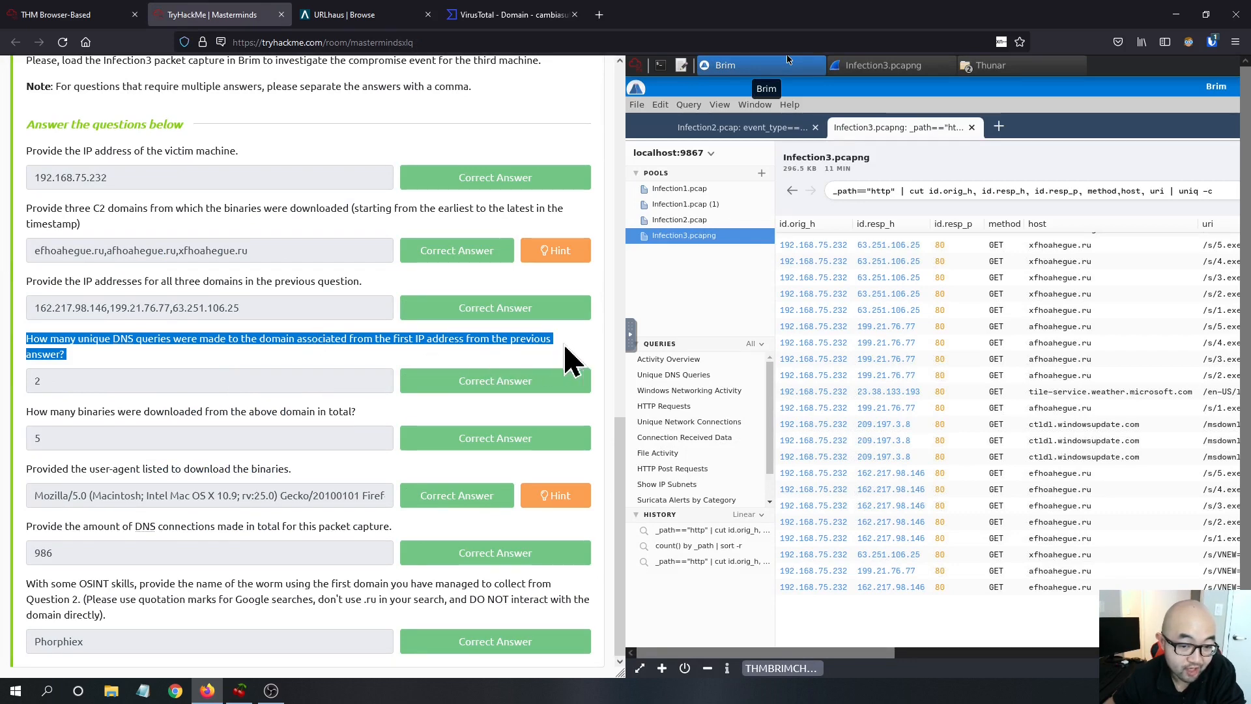
click(66, 355)
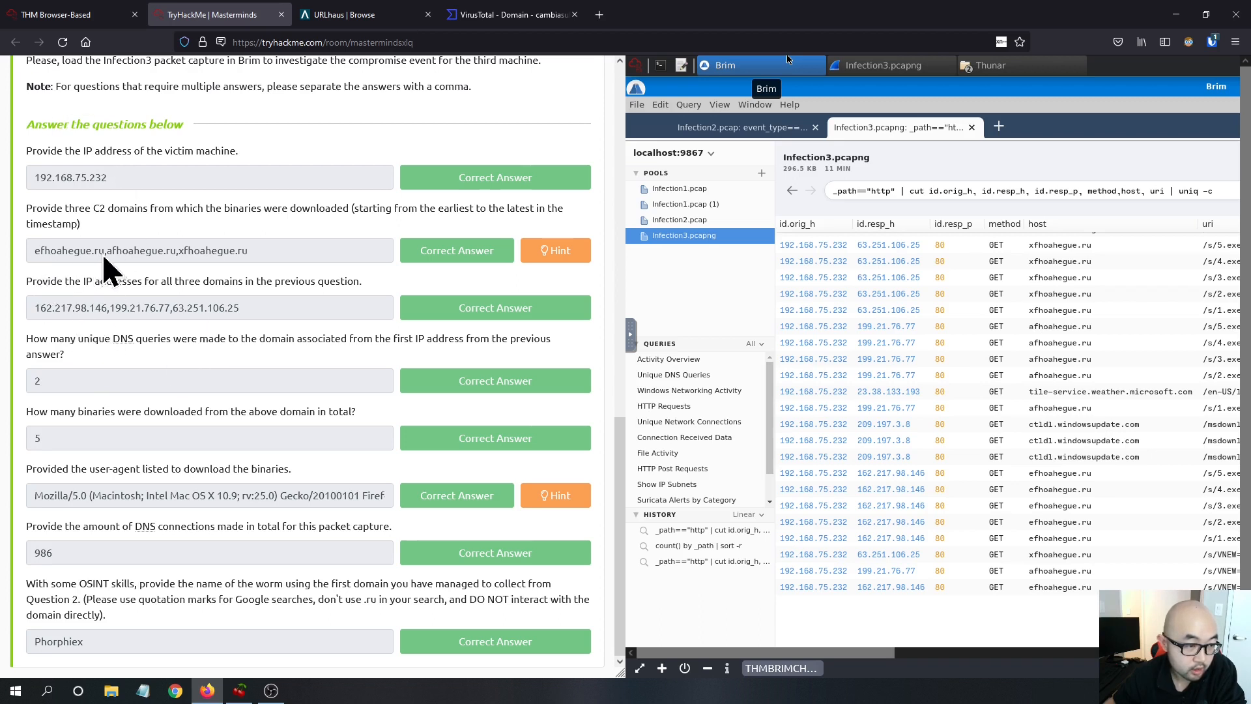
drag(103, 256, 26, 259)
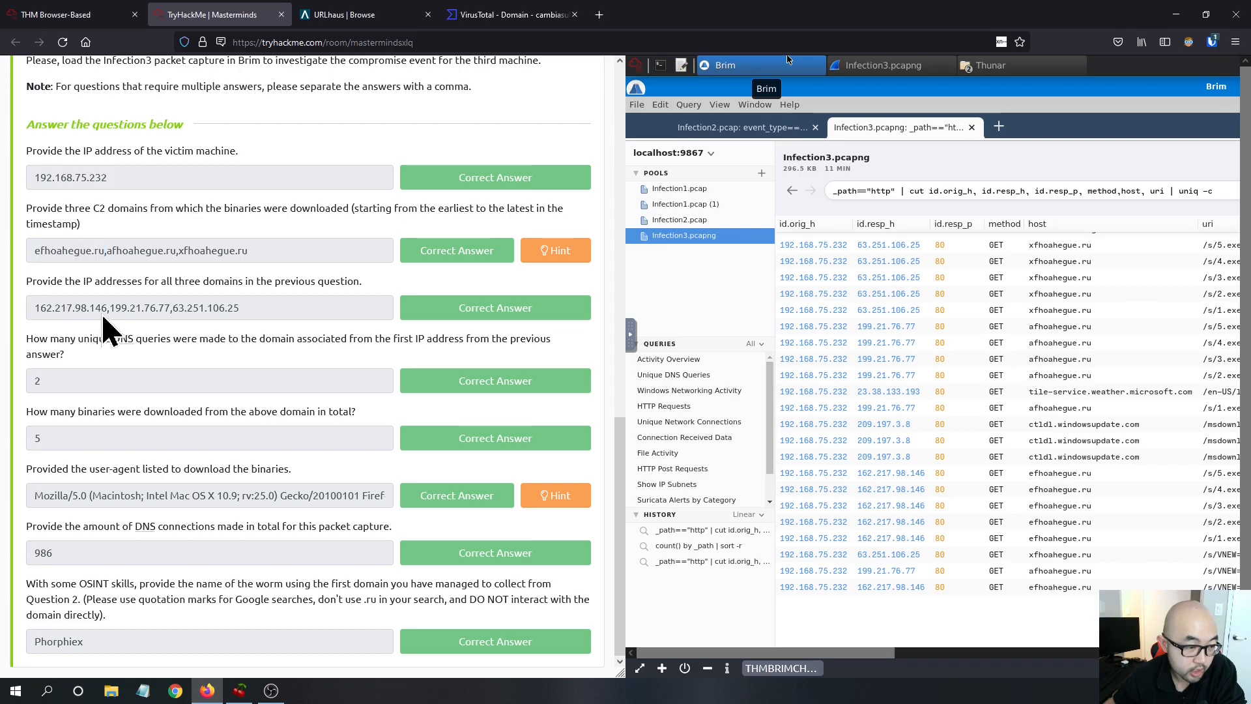
drag(101, 308, 40, 310)
Step: Run the Unique DNS Queries query on Infection3.pcapng in Brim and look through the queried domains for the C2 domain
click(76, 10)
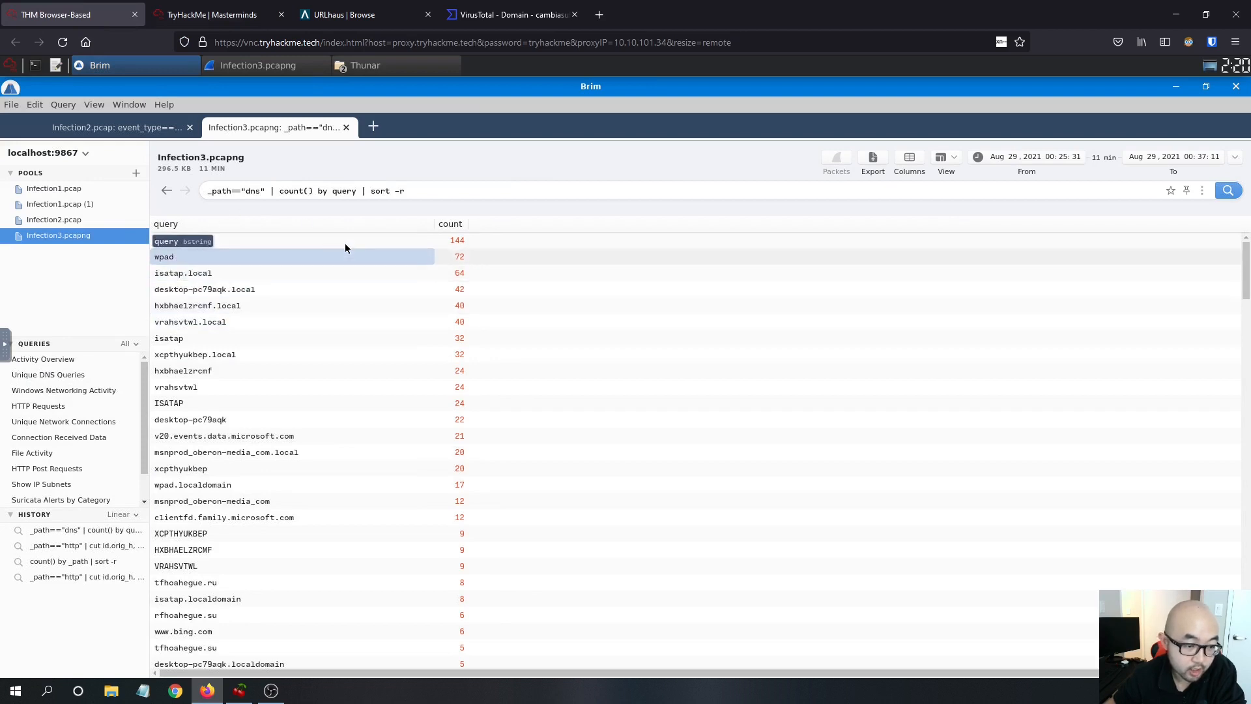
scroll(228, 301, down, 3)
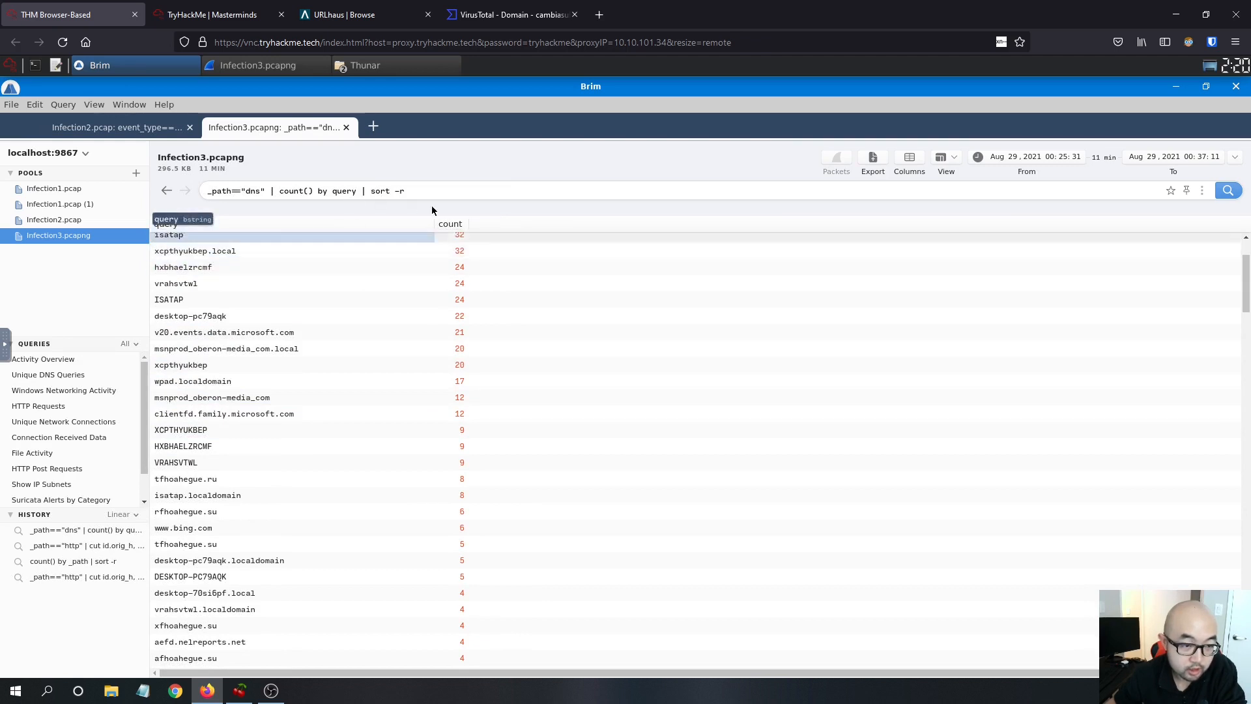
click(459, 281)
scroll(489, 287, down, 3)
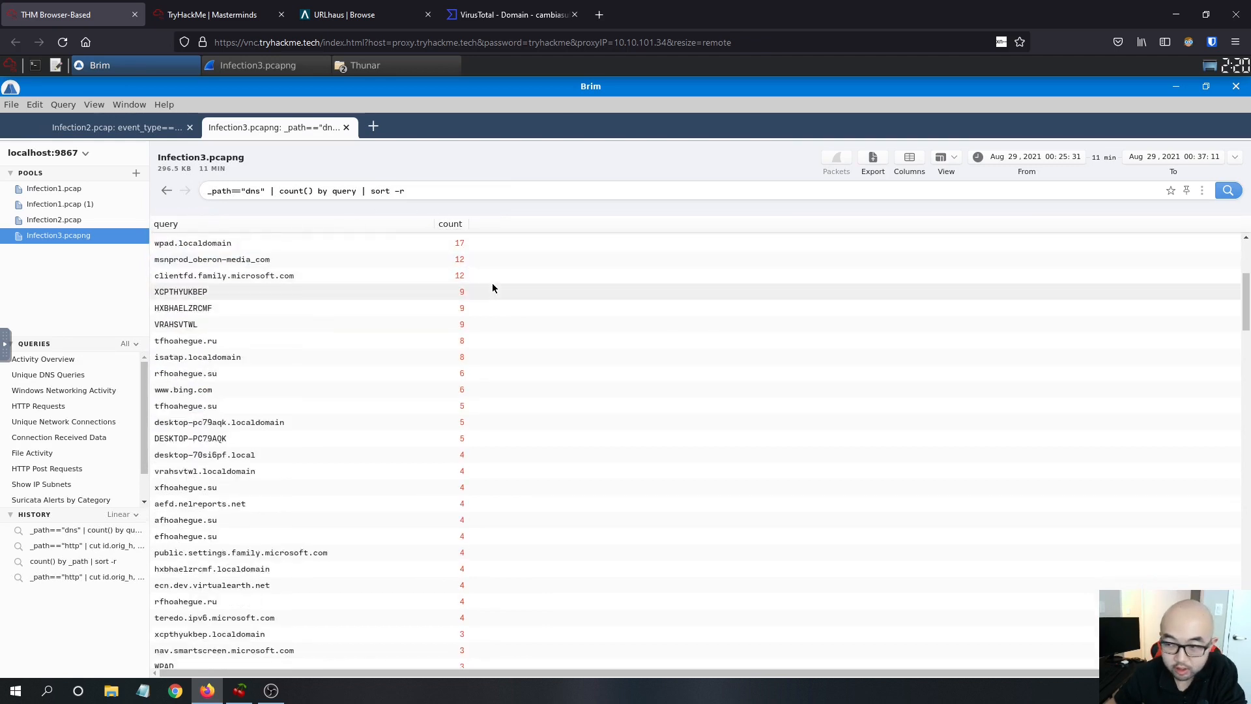
scroll(538, 316, down, 4)
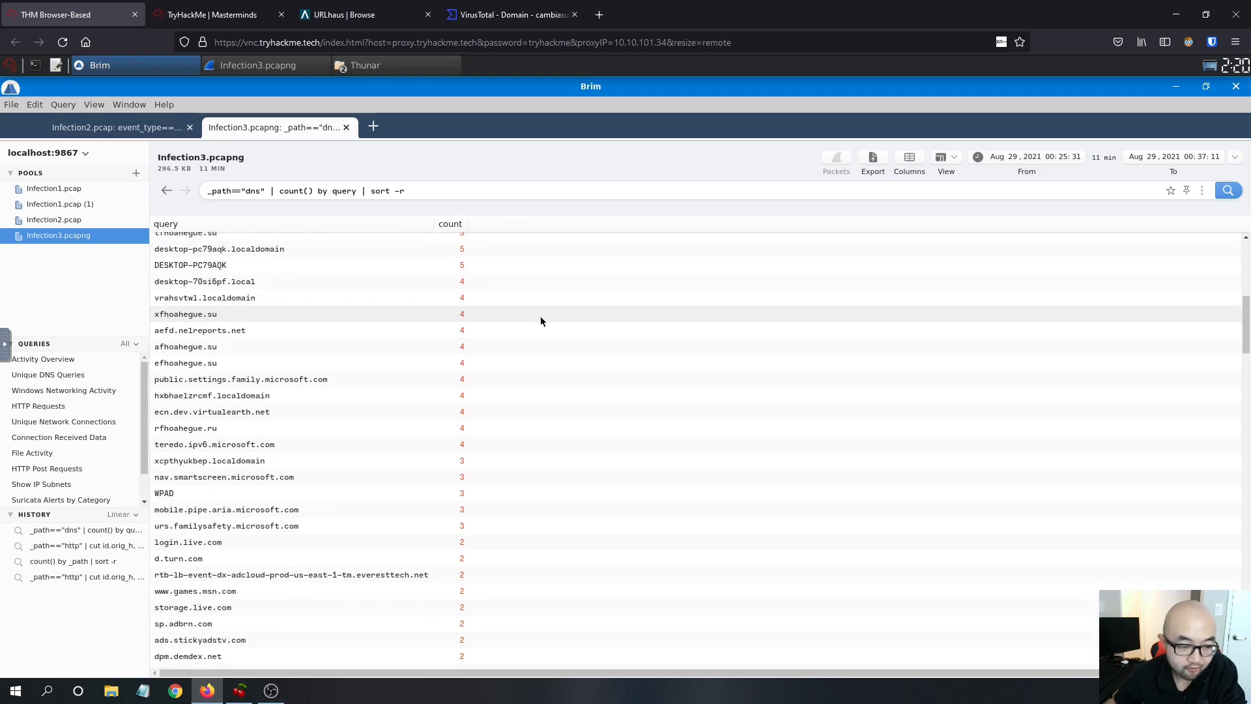
scroll(561, 318, down, 4)
scroll(417, 347, down, 5)
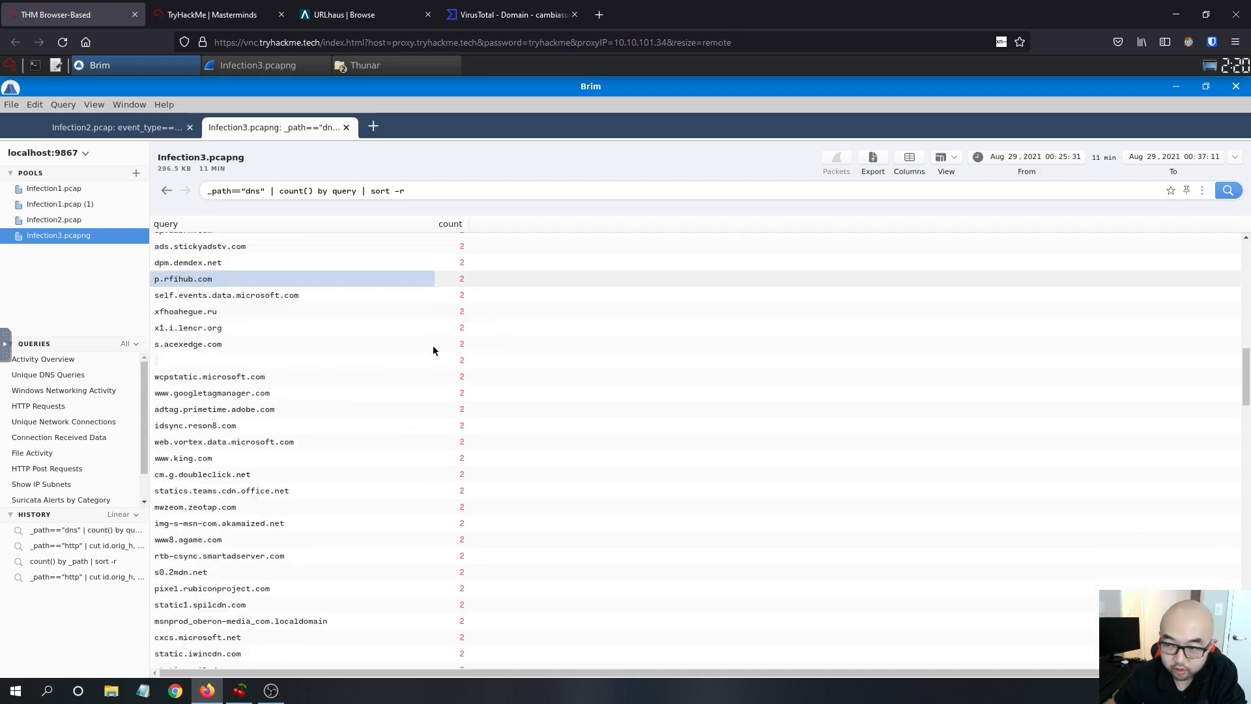
click(440, 340)
scroll(374, 348, down, 4)
scroll(411, 345, down, 4)
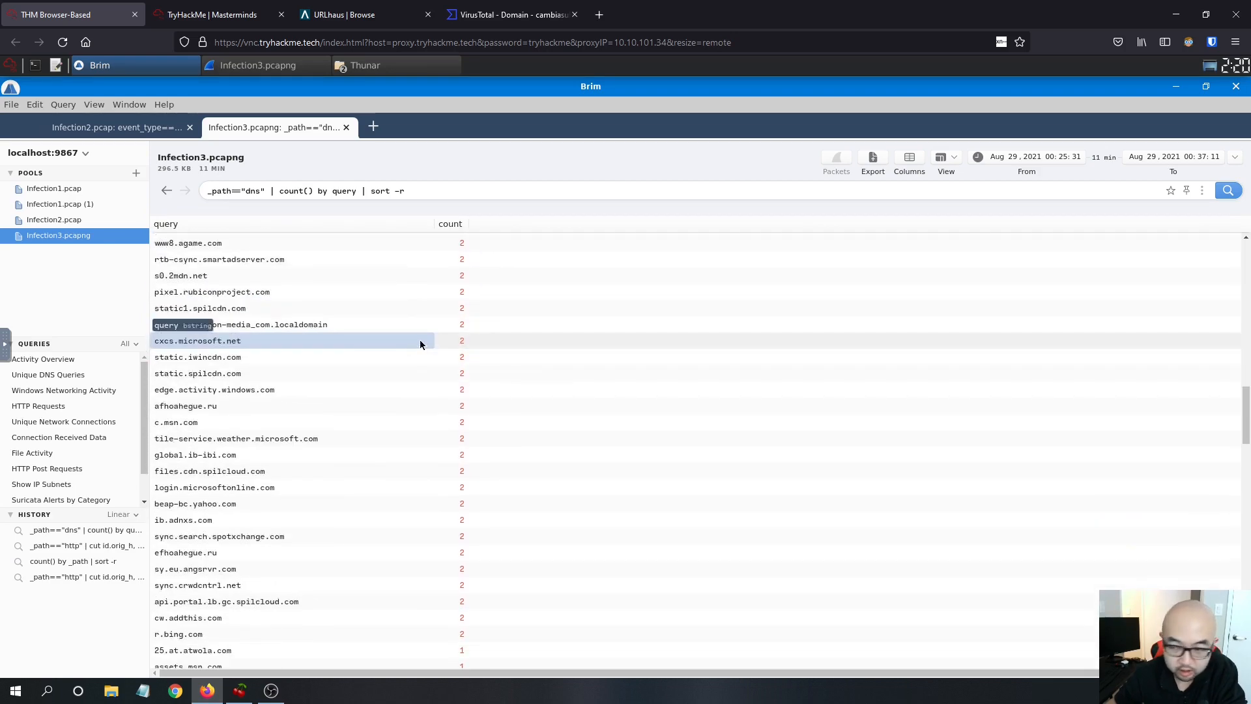
scroll(422, 340, down, 5)
scroll(795, 404, down, 4)
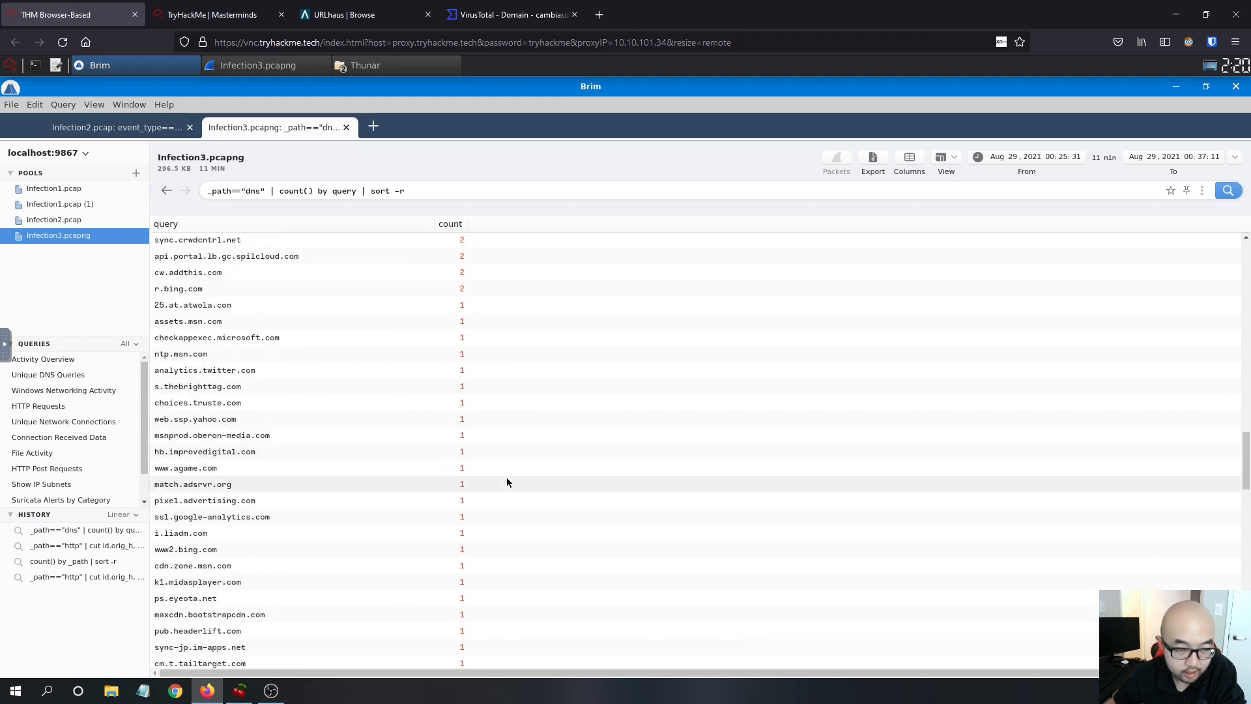
scroll(365, 307, down, 3)
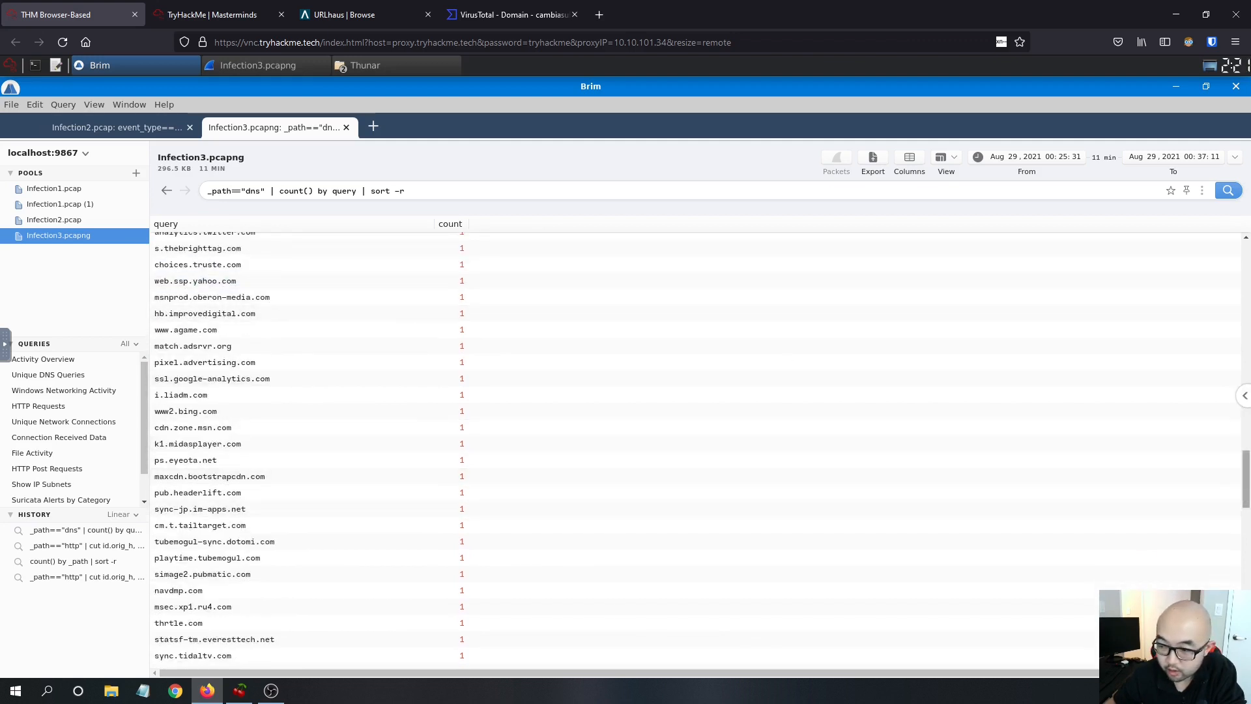
drag(1247, 475, 1207, 202)
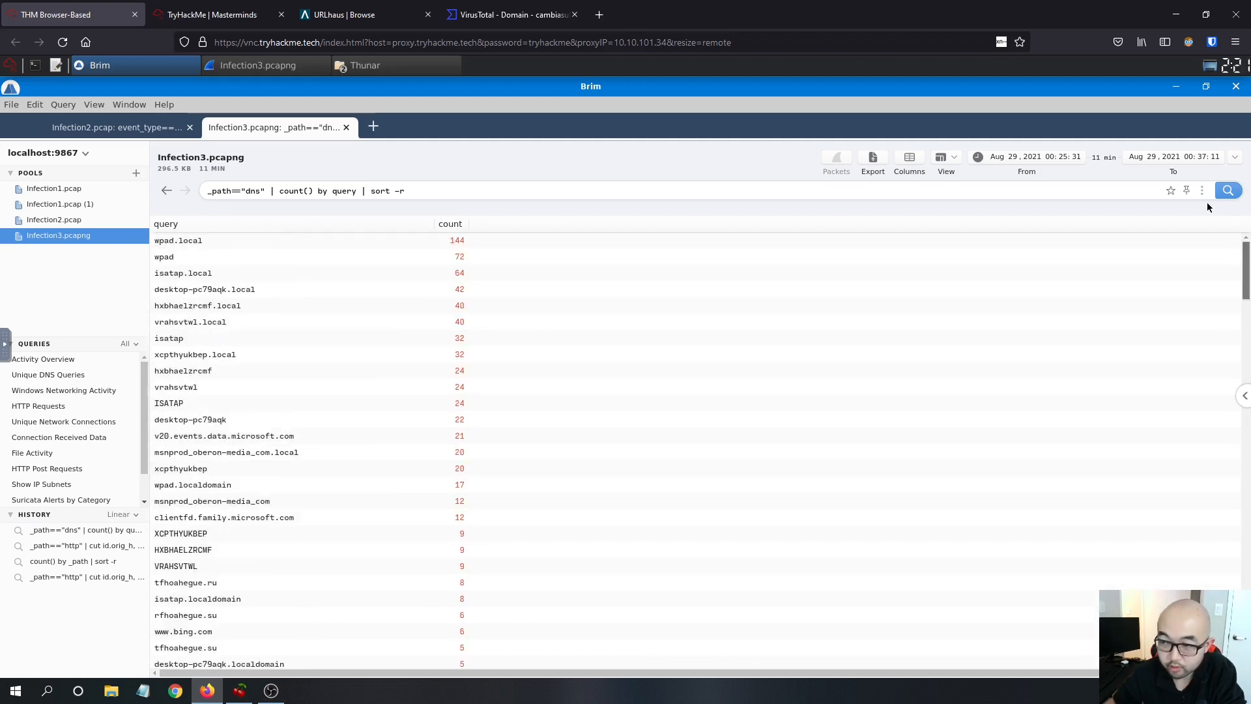
Step: Highlight 162.217.98.146 in the room's IP answer and match it to its host using Brim's HTTP Requests query
click(212, 15)
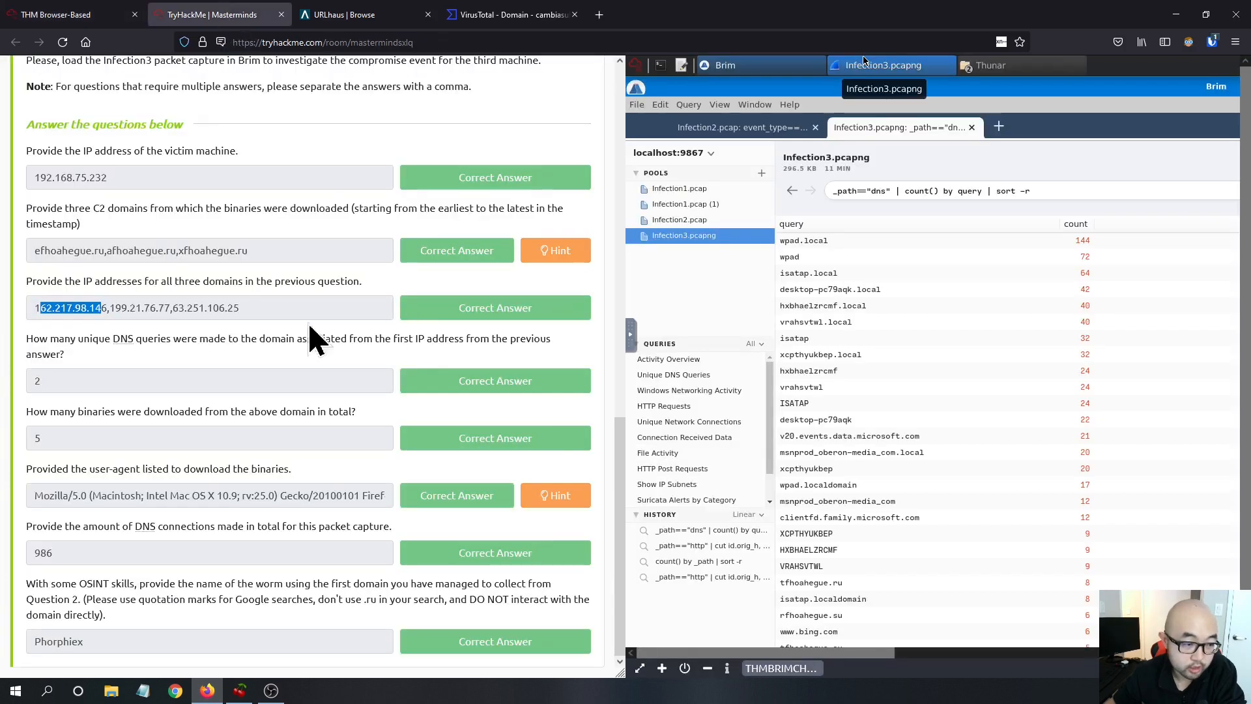
click(47, 266)
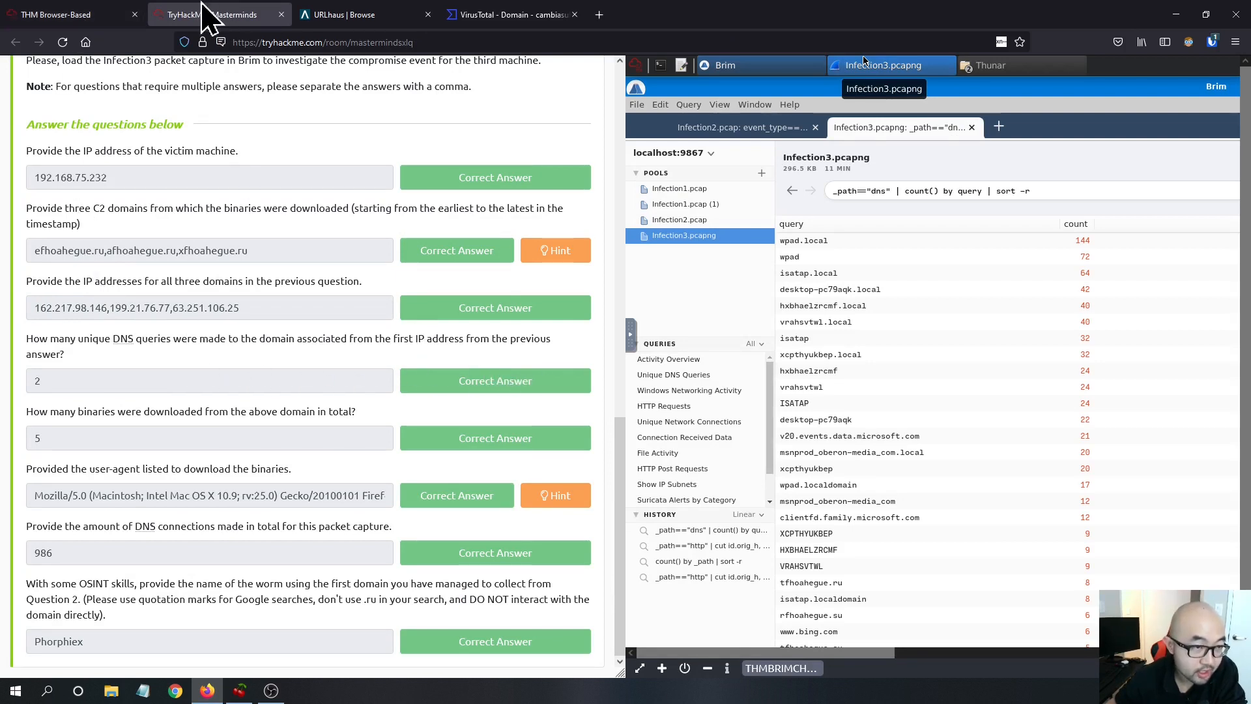
right_click(89, 20)
click(70, 17)
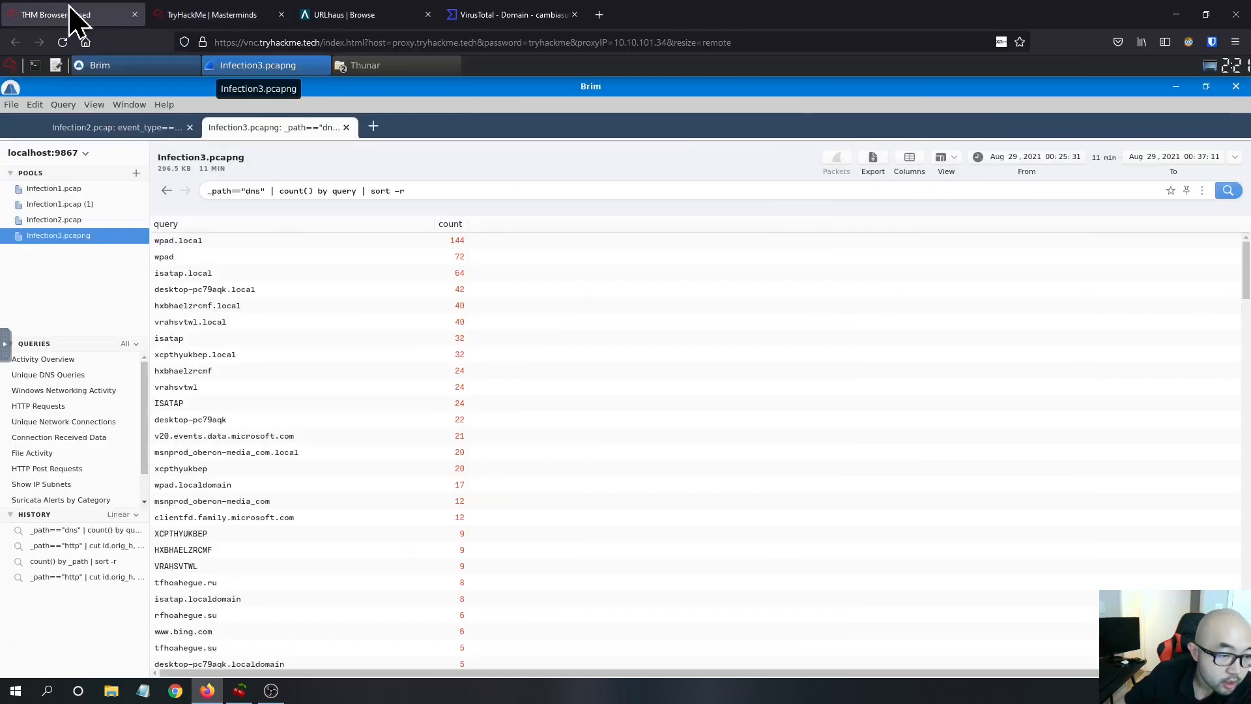
click(222, 16)
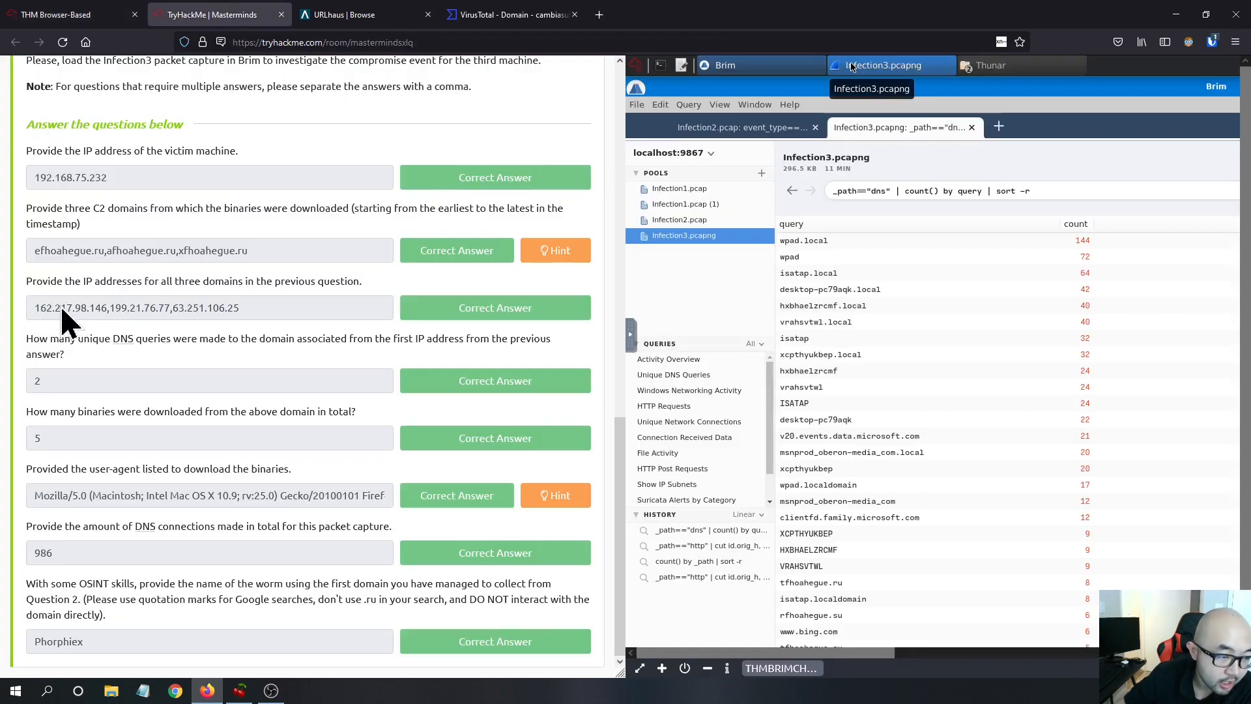
drag(35, 307, 109, 310)
click(75, 14)
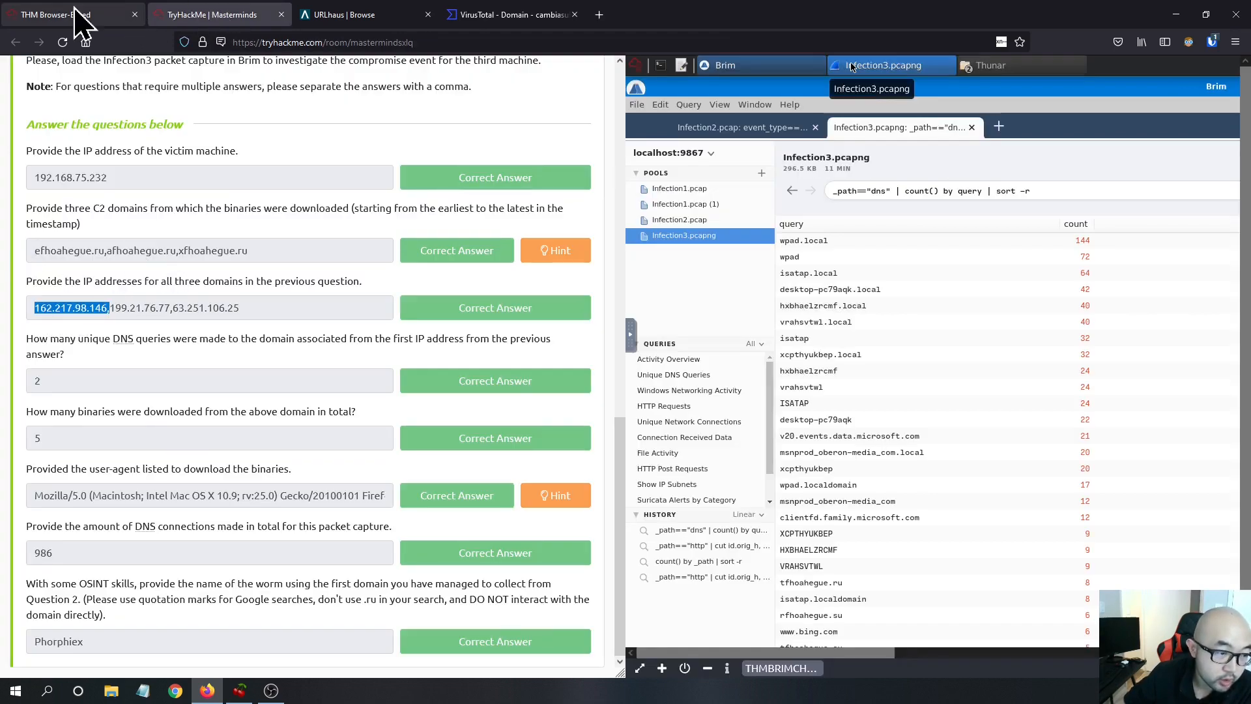
click(39, 406)
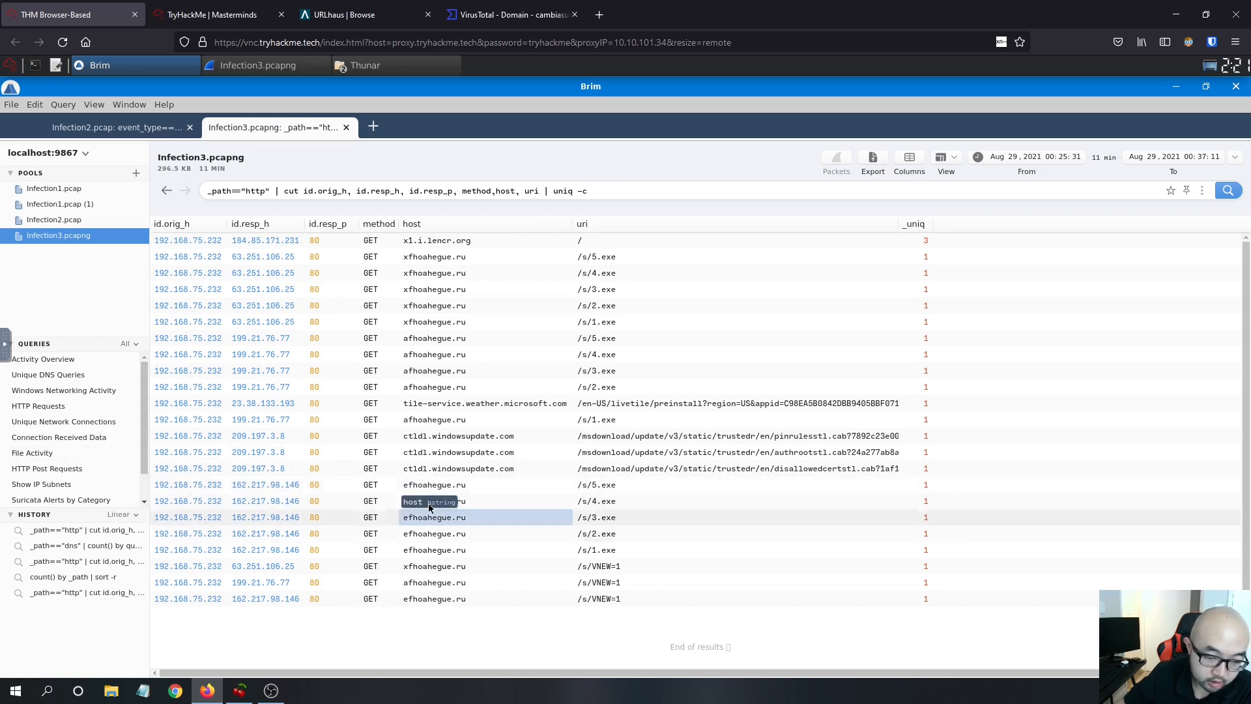
Step: Run the Unique DNS Queries query again and sort its results by the query column
click(69, 377)
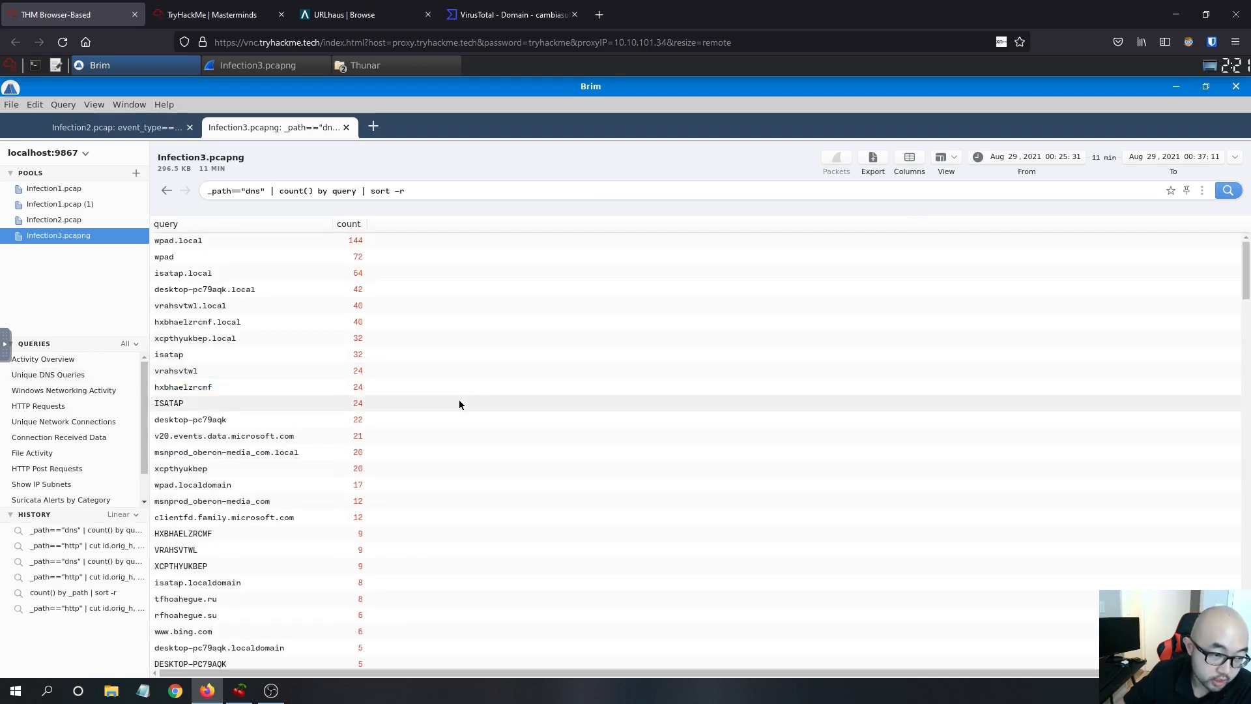
scroll(450, 388, down, 3)
scroll(435, 373, up, 3)
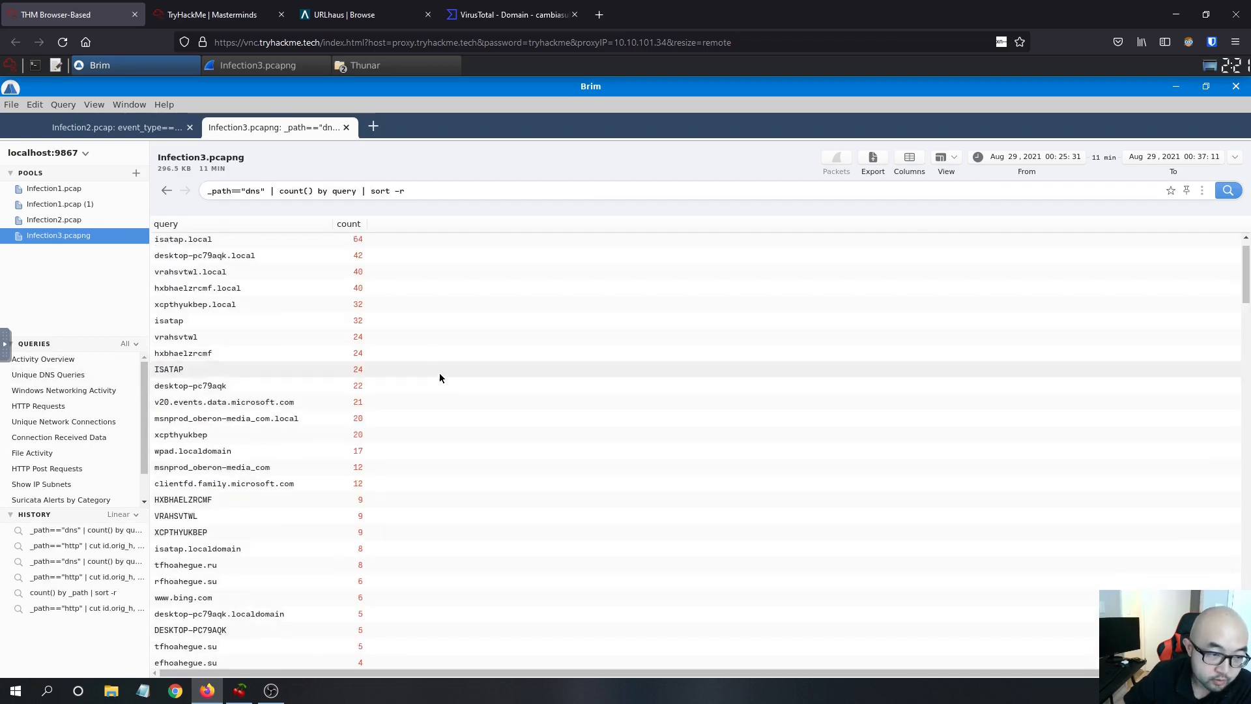
click(244, 224)
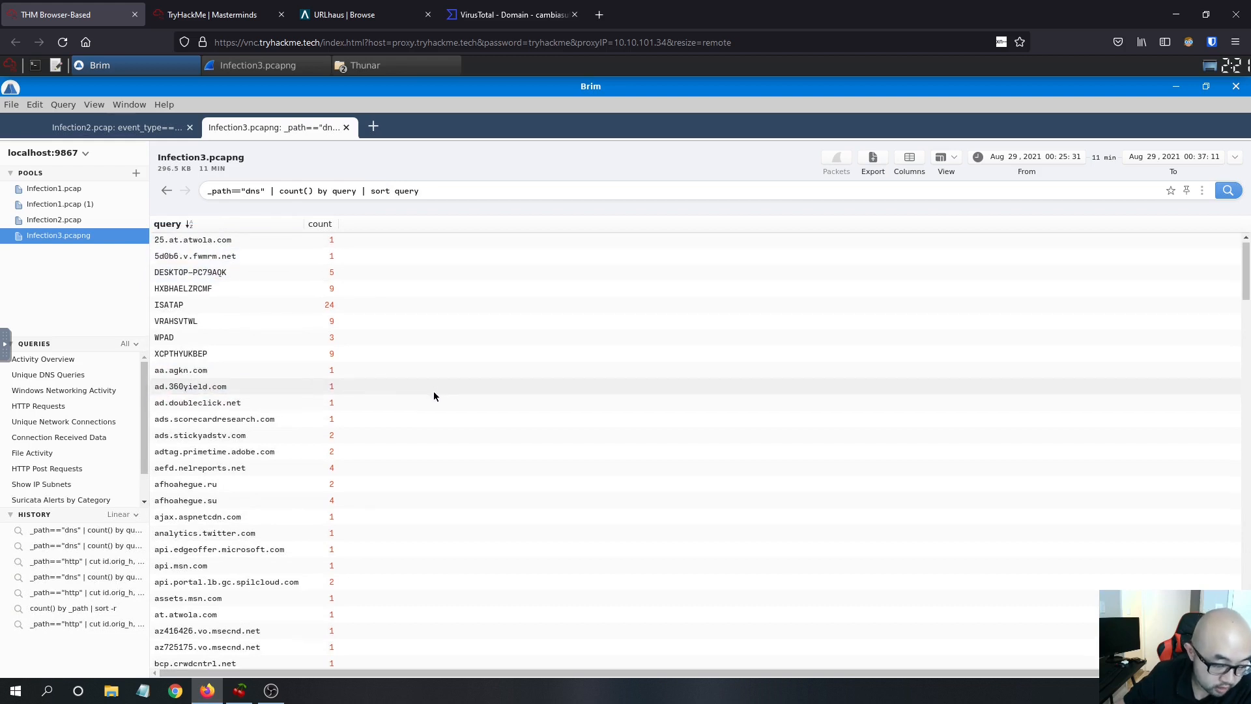
Step: Find efhoahegue.ru in the sorted DNS query list and select its row to check the count
scroll(434, 391, down, 5)
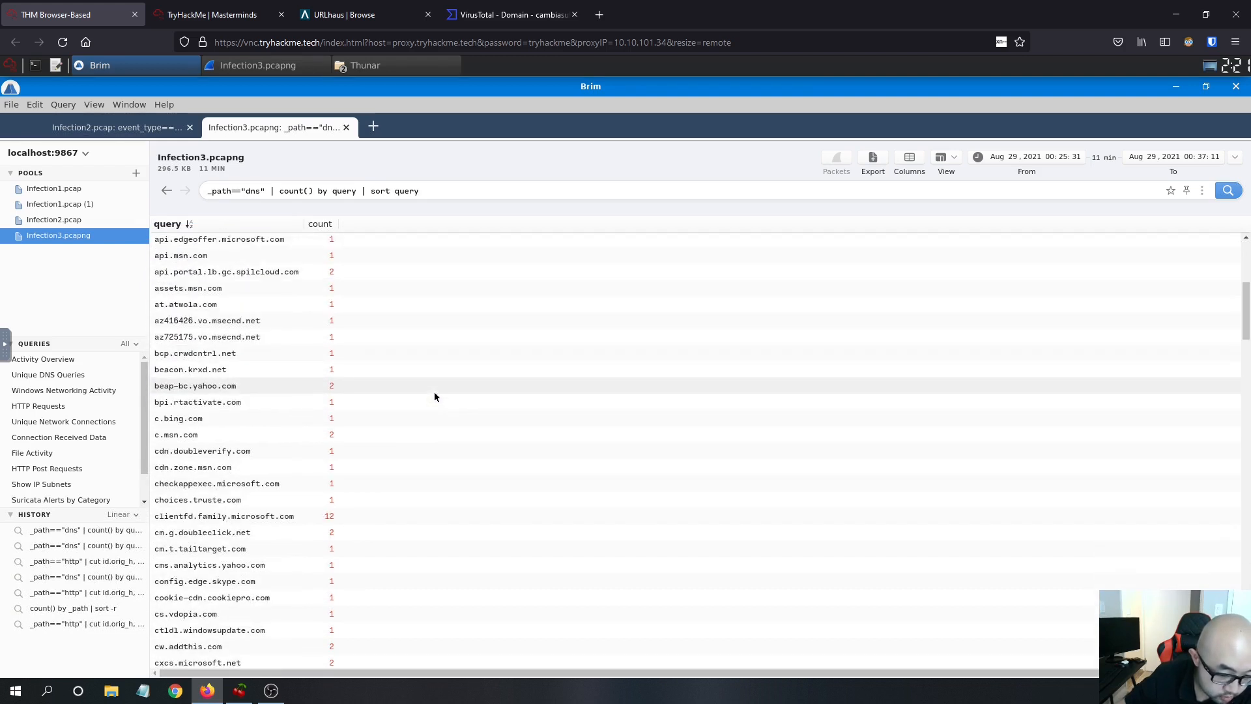
scroll(435, 394, down, 5)
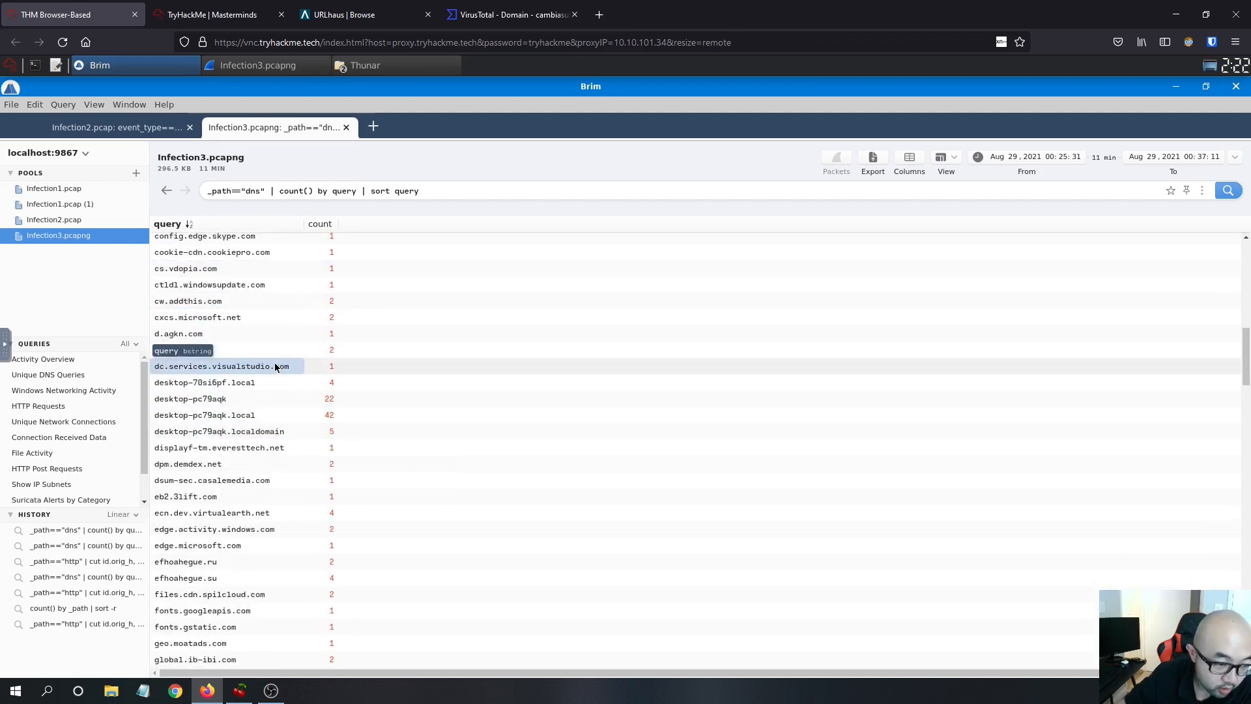
scroll(290, 502, down, 1)
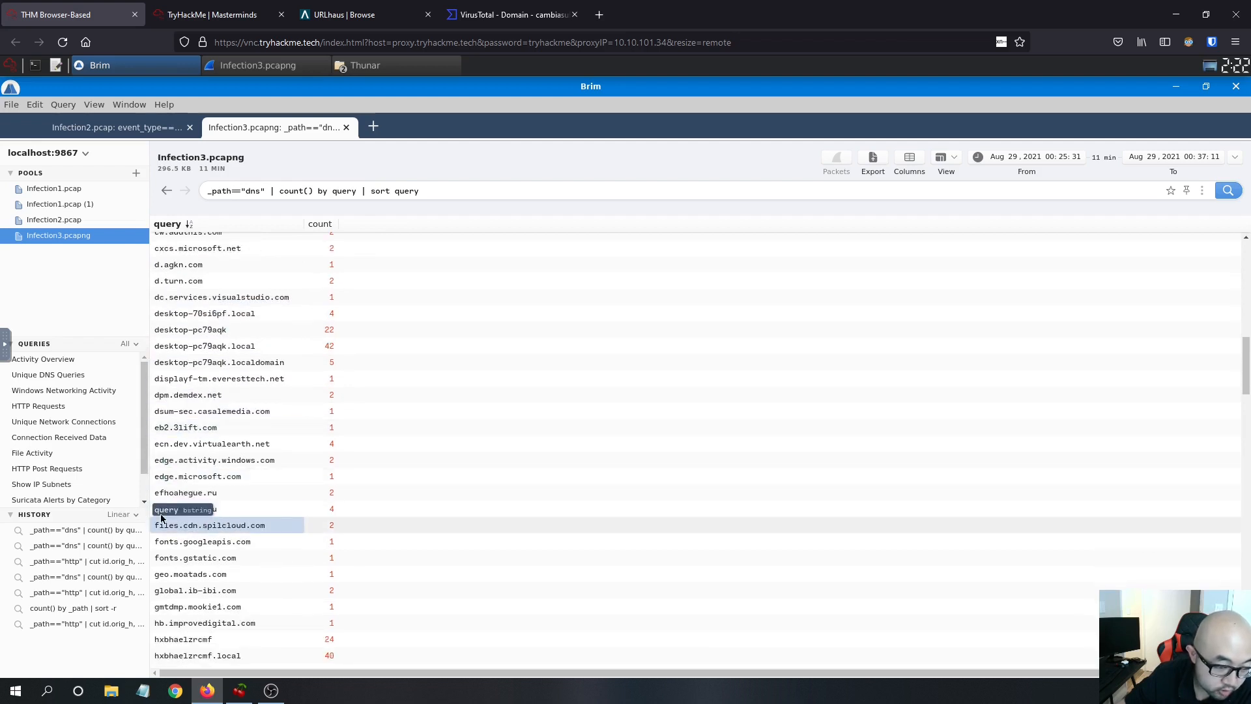
click(260, 514)
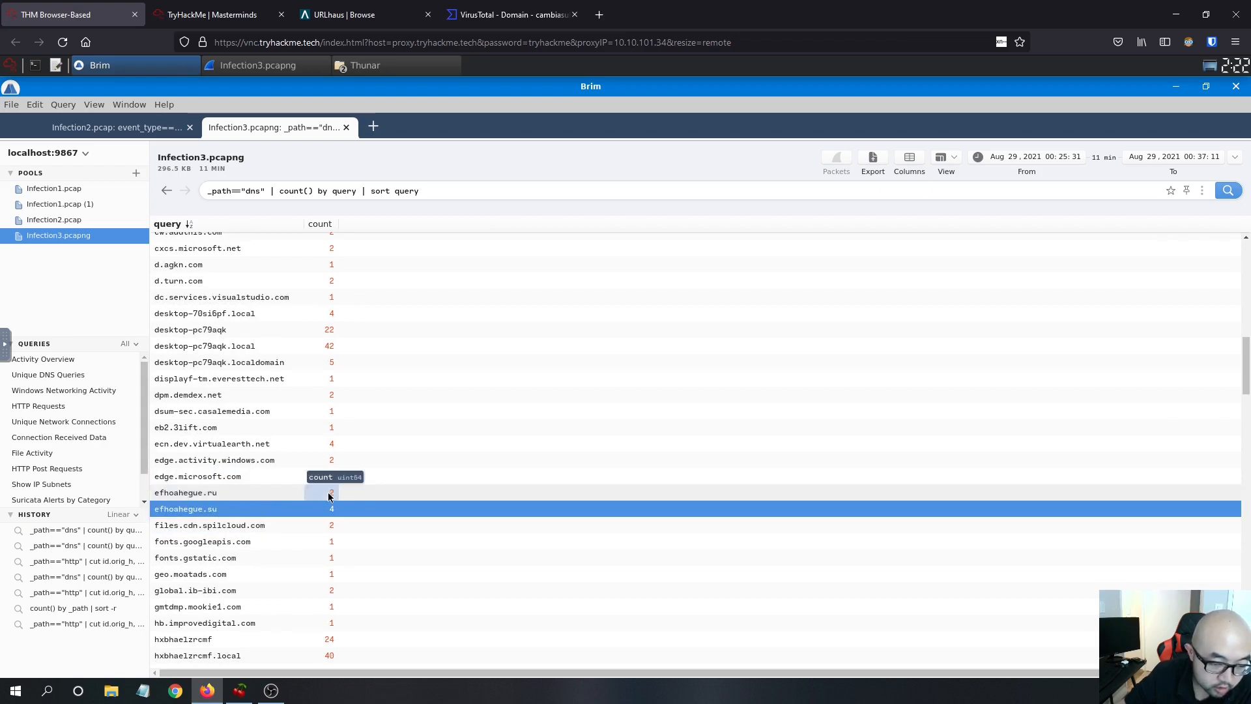
click(374, 498)
Step: Check the room's question on downloaded binaries against the .exe requests to efhoahegue.ru, using Brim's HTTP Requests query
click(211, 10)
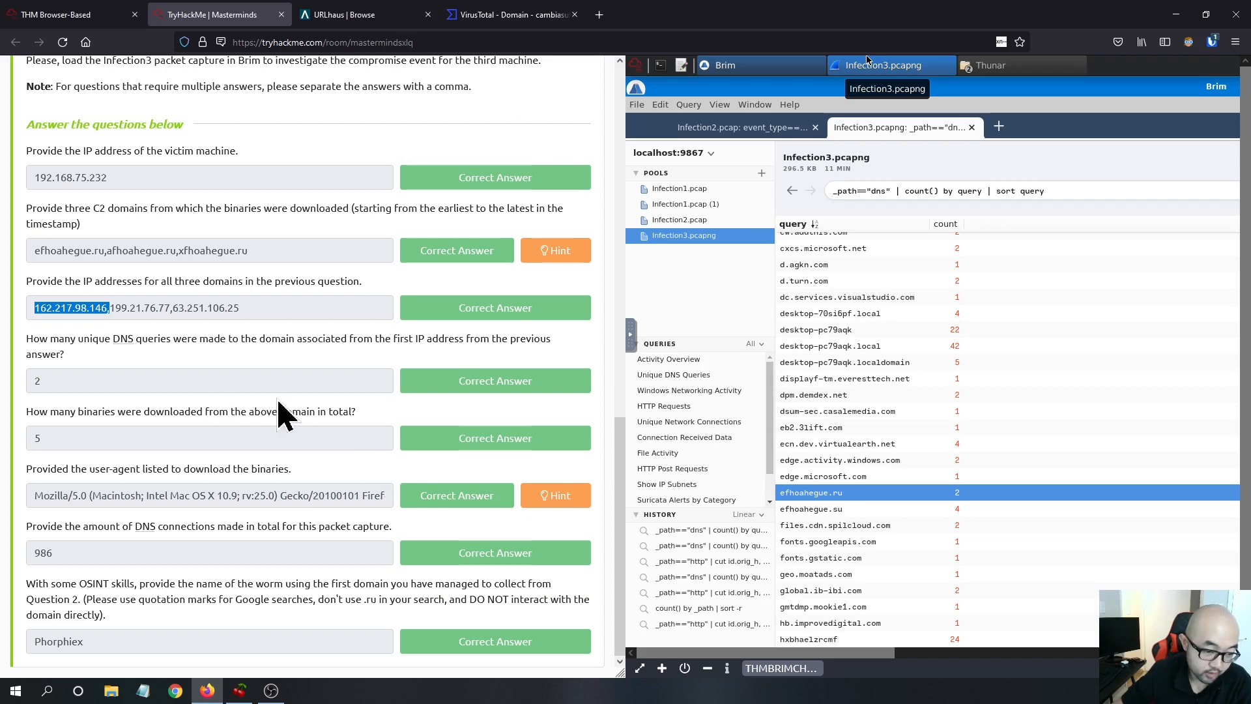
click(65, 14)
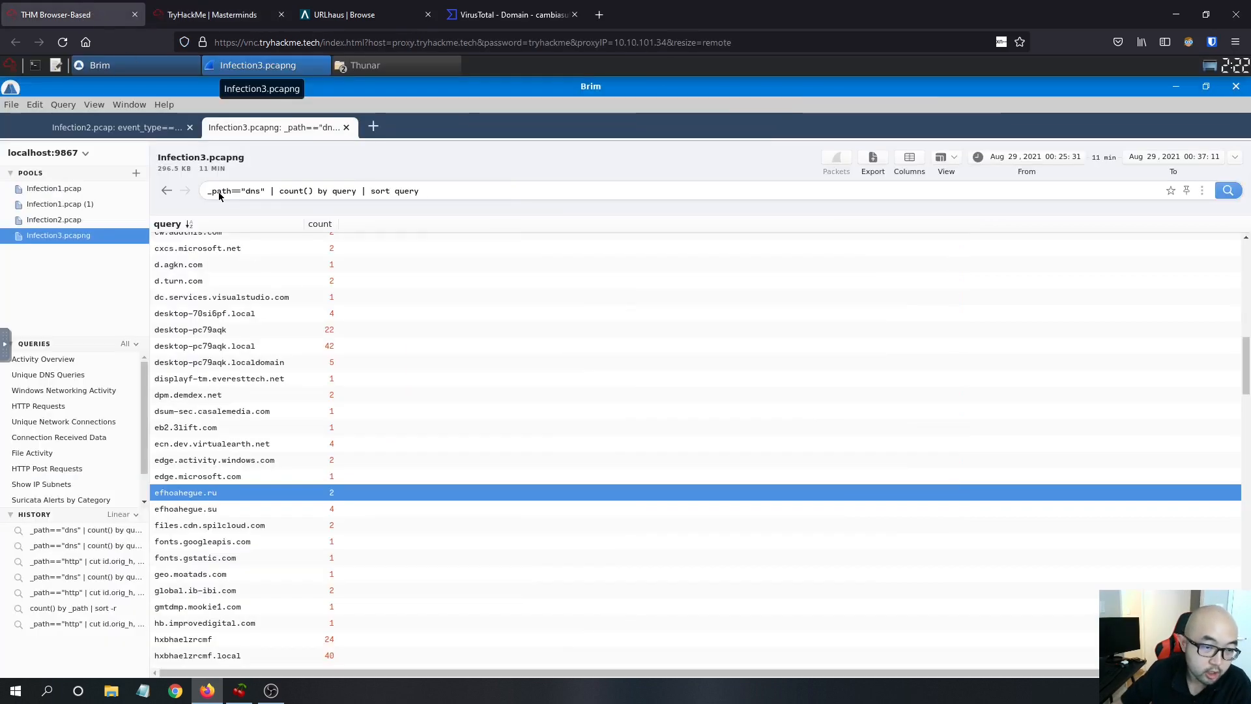
click(67, 403)
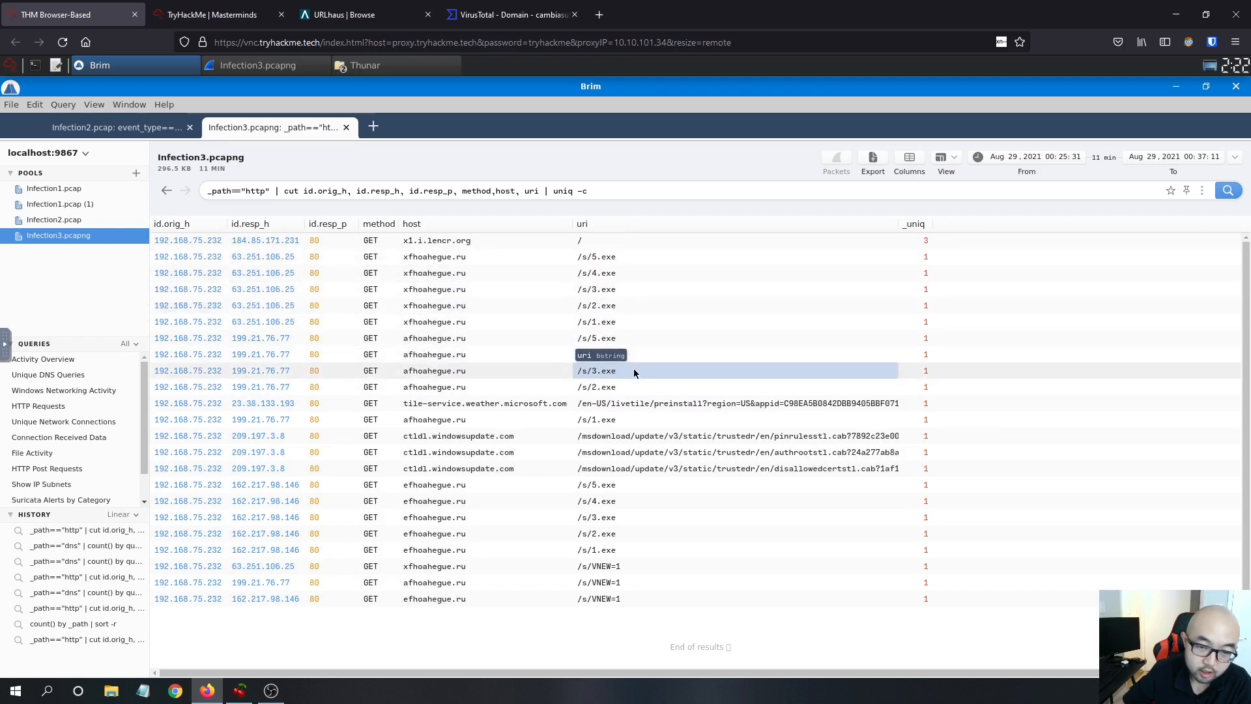
click(192, 16)
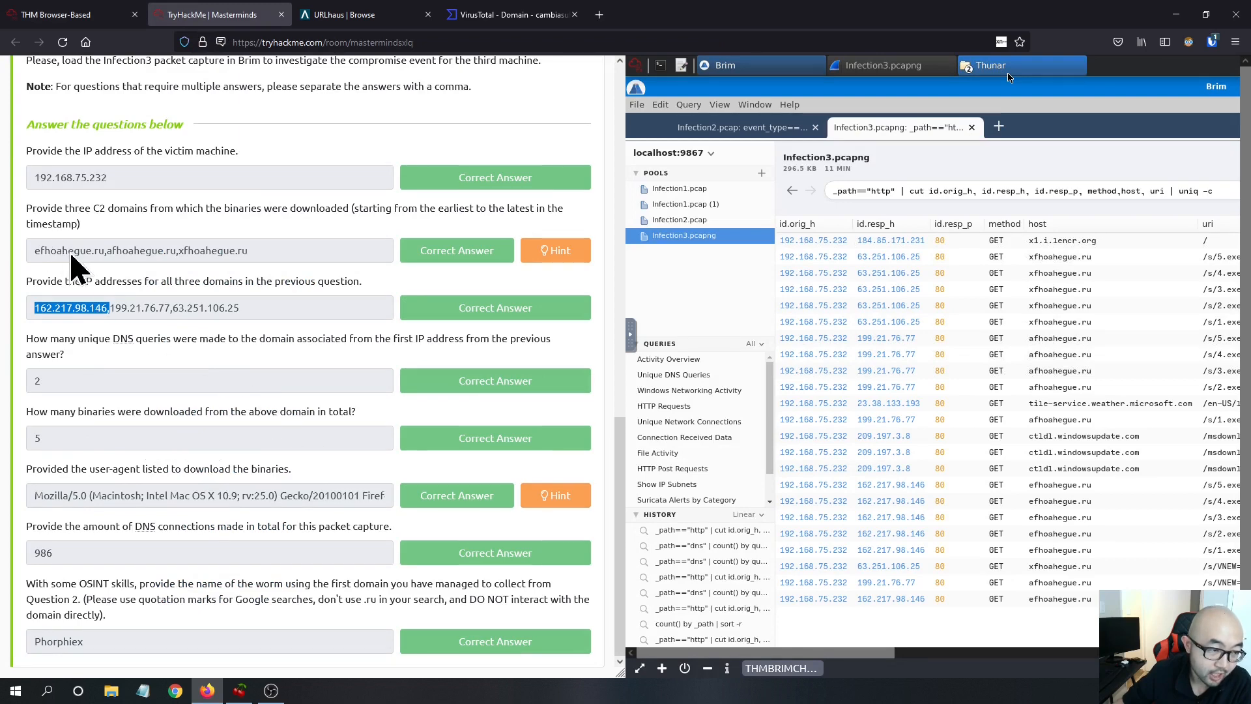
drag(68, 251, 57, 274)
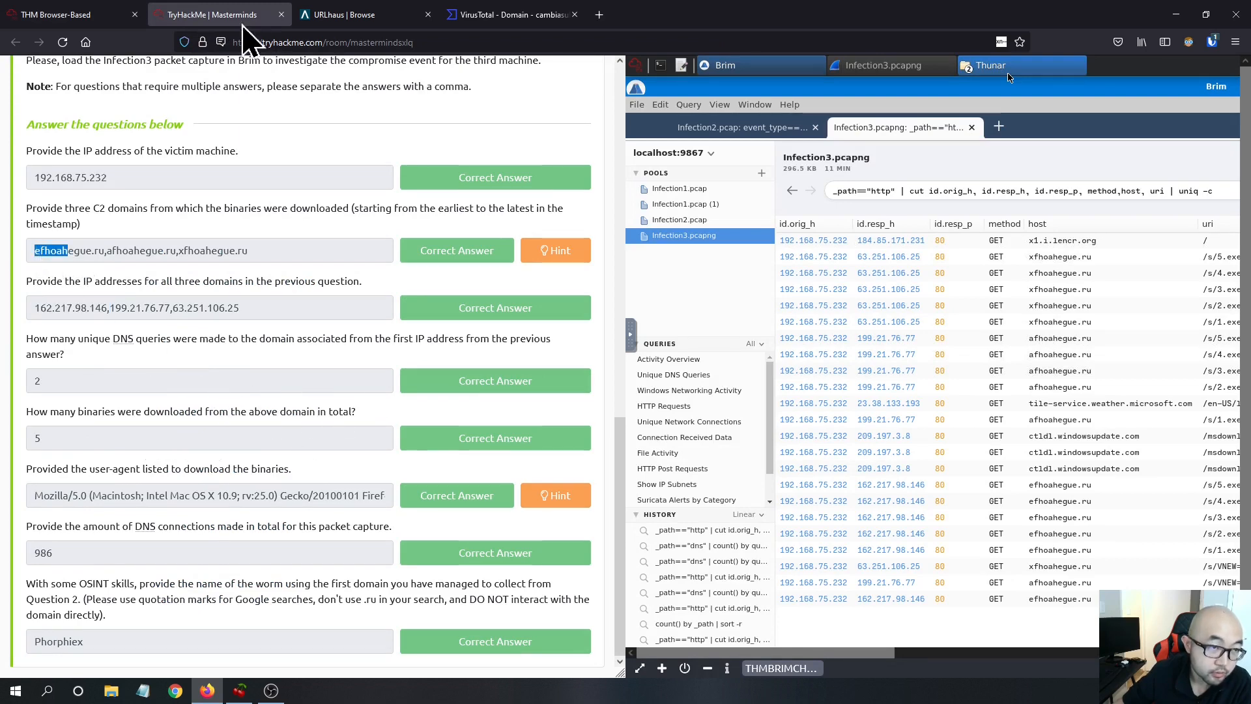
click(108, 14)
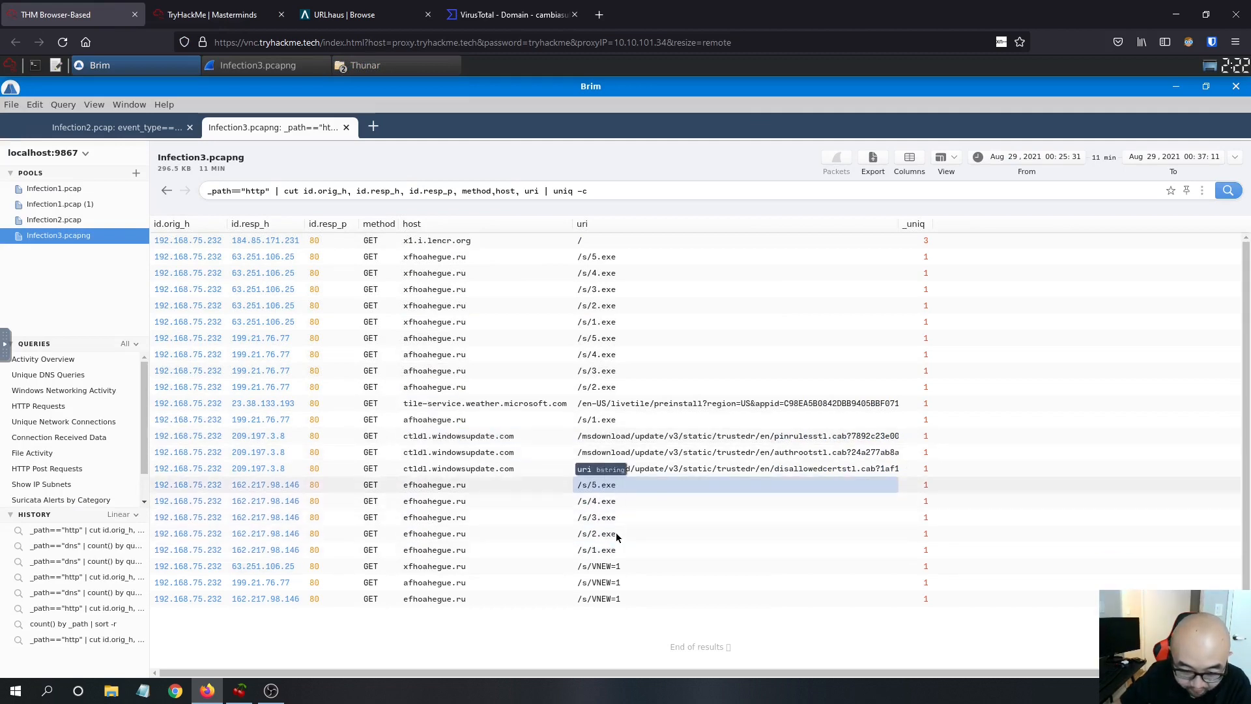
Step: Check the room's user-agent question, then switch to Wireshark and filter Infection3.pcapng by http
click(207, 15)
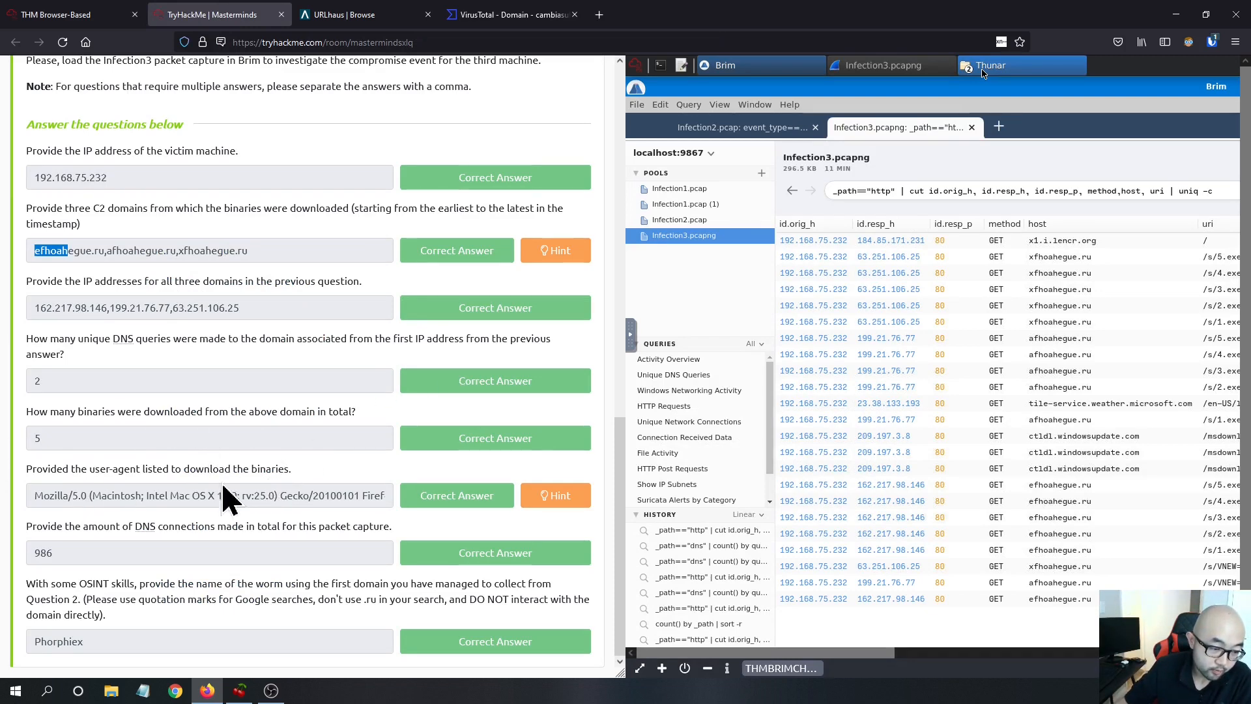
click(78, 14)
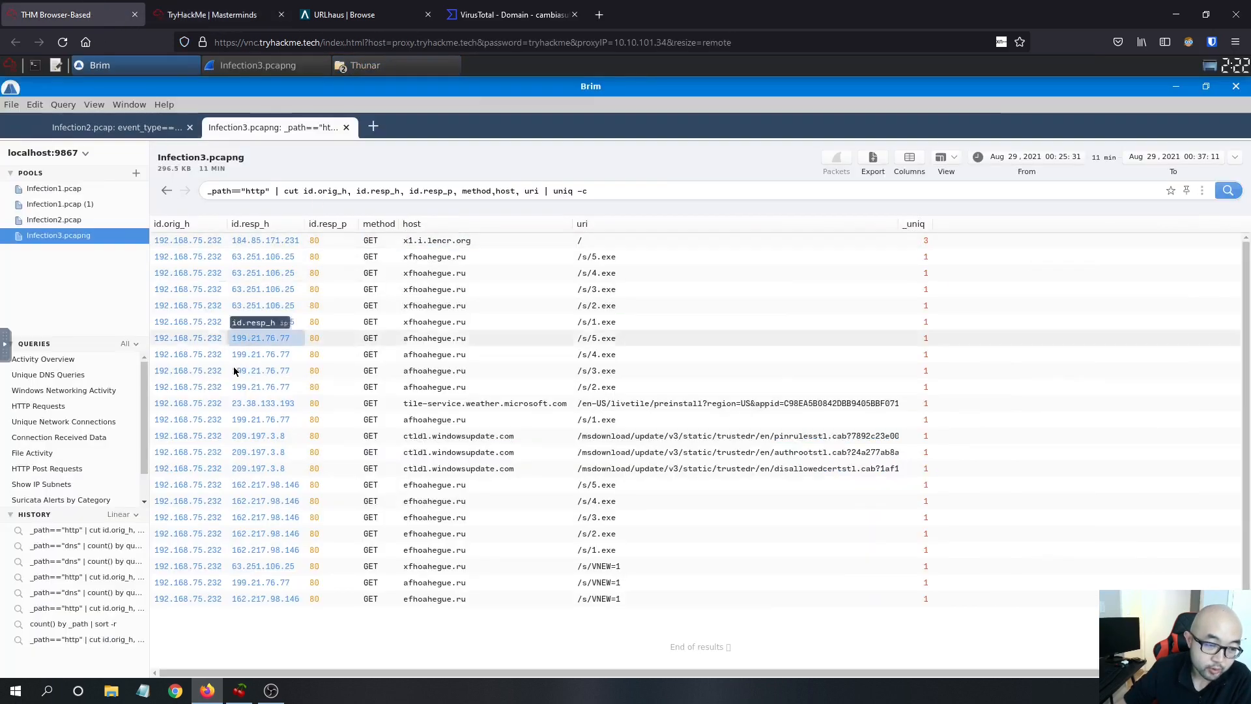
click(267, 66)
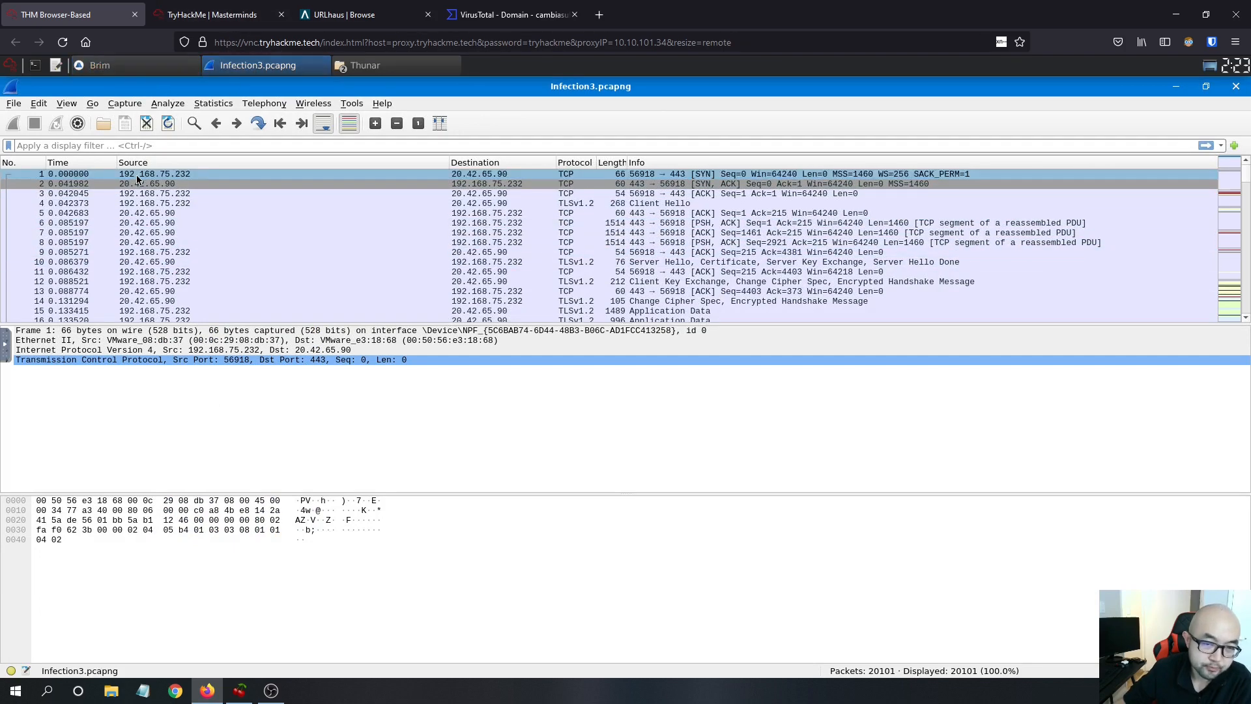
click(162, 145)
text(http)
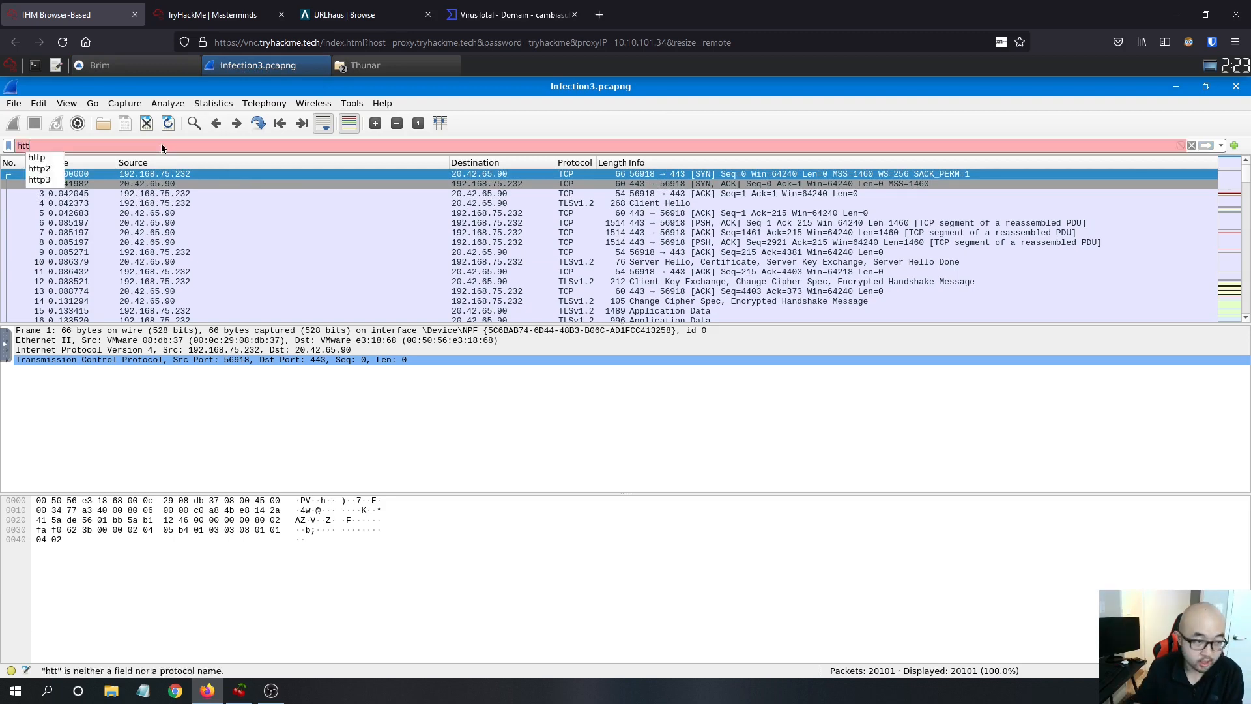
key(Return)
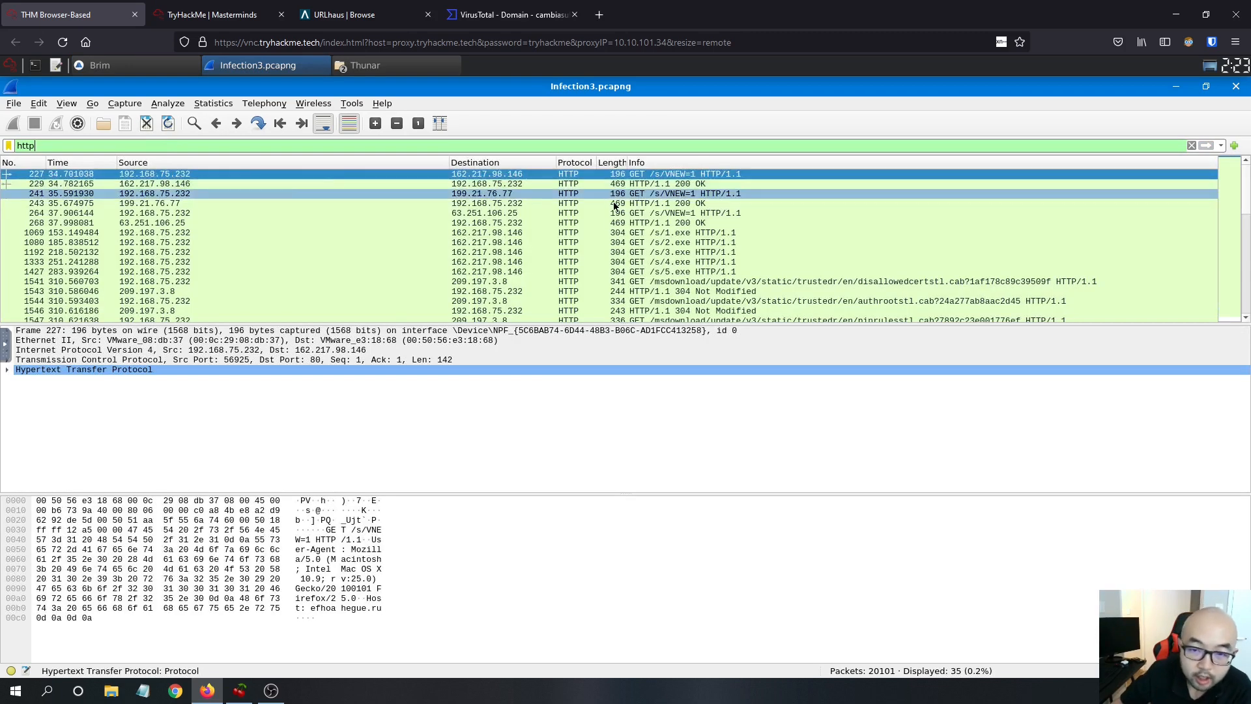
Step: Enable network address resolution in Wireshark and review the filtered HTTP requests by destination domain
click(76, 103)
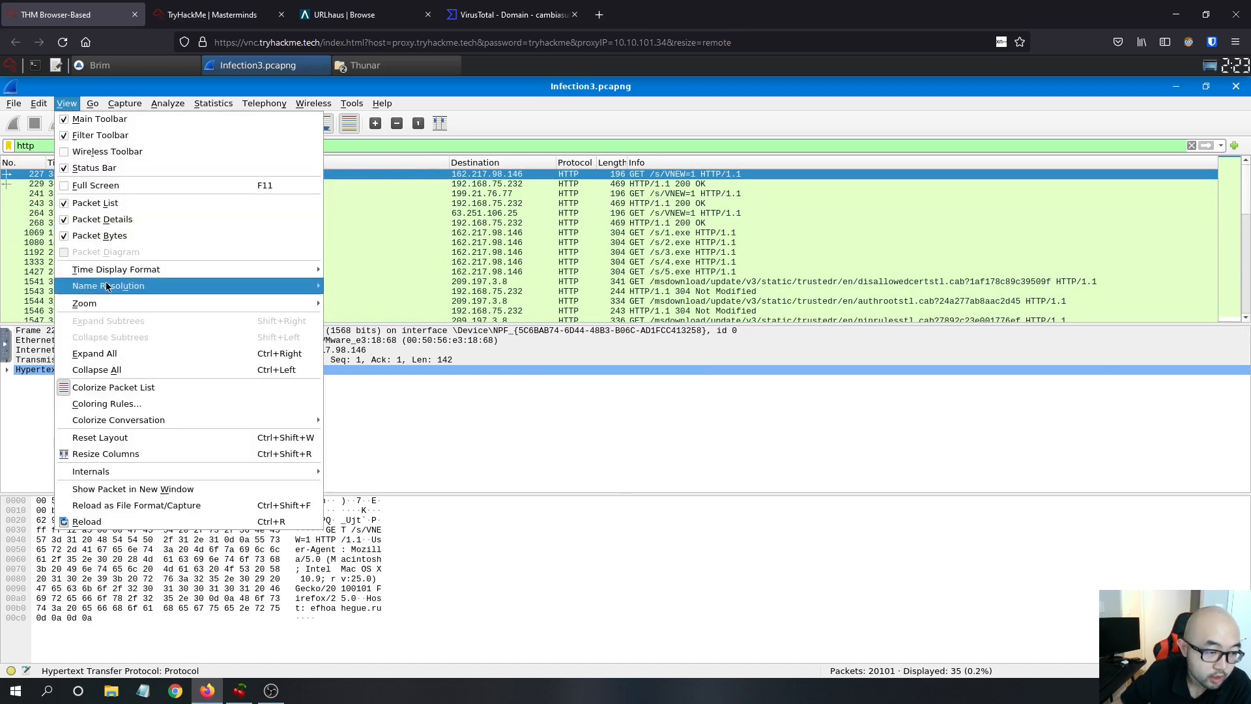
mouse_move(292, 287)
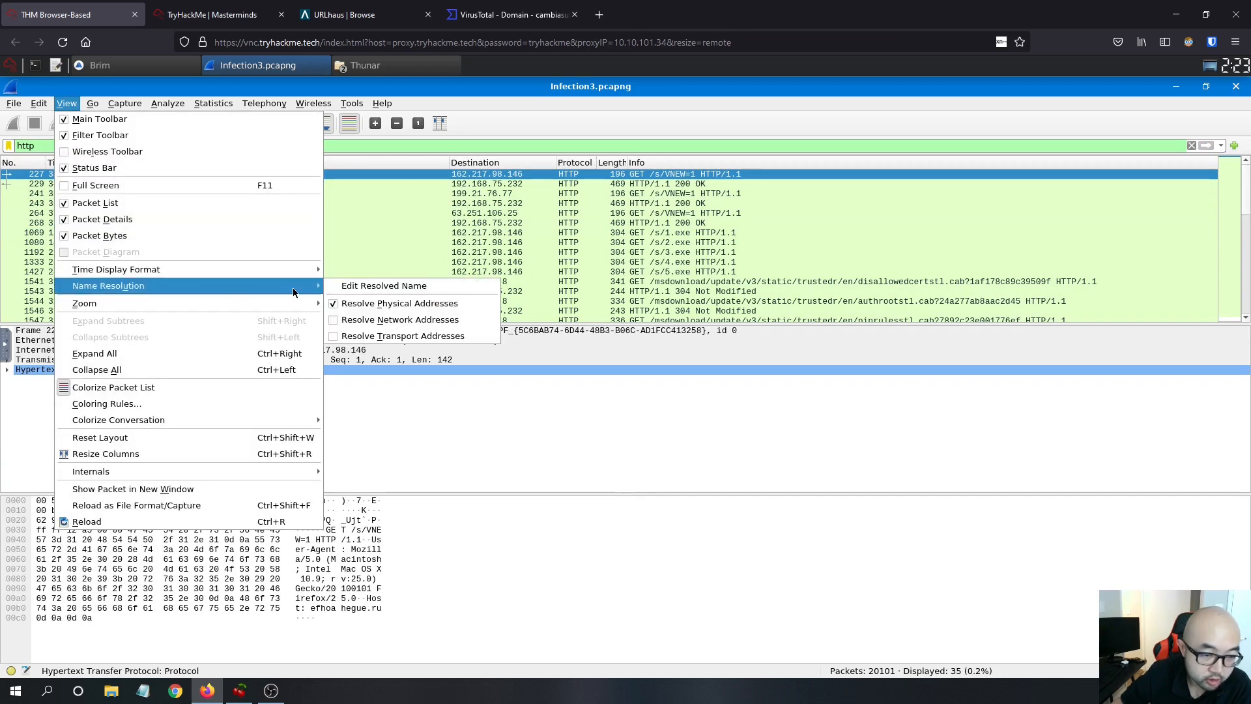
click(412, 320)
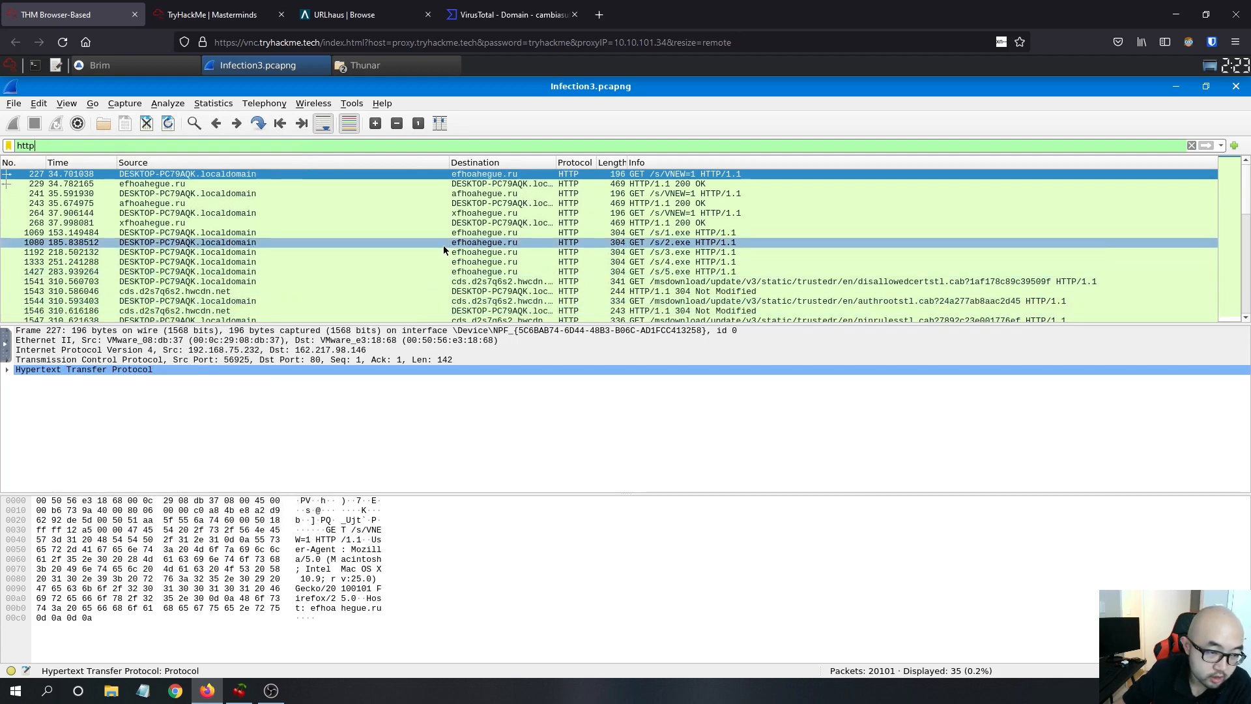
scroll(613, 238, down, 7)
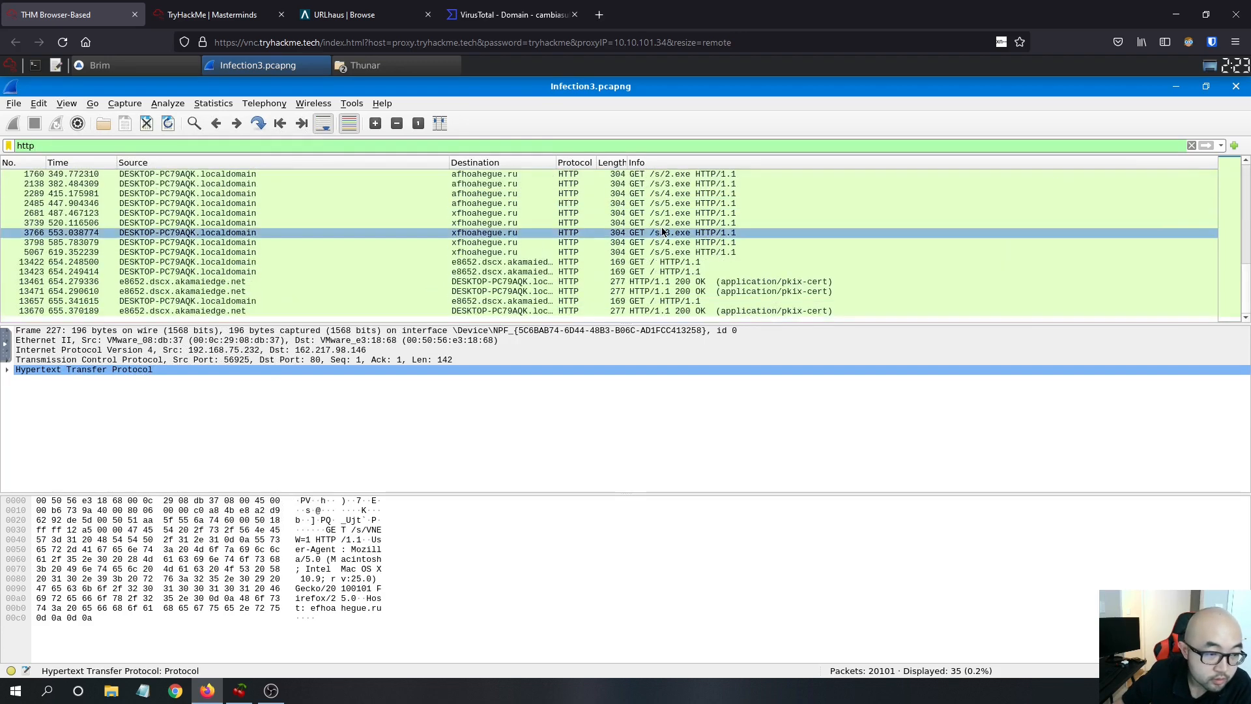
scroll(717, 241, up, 5)
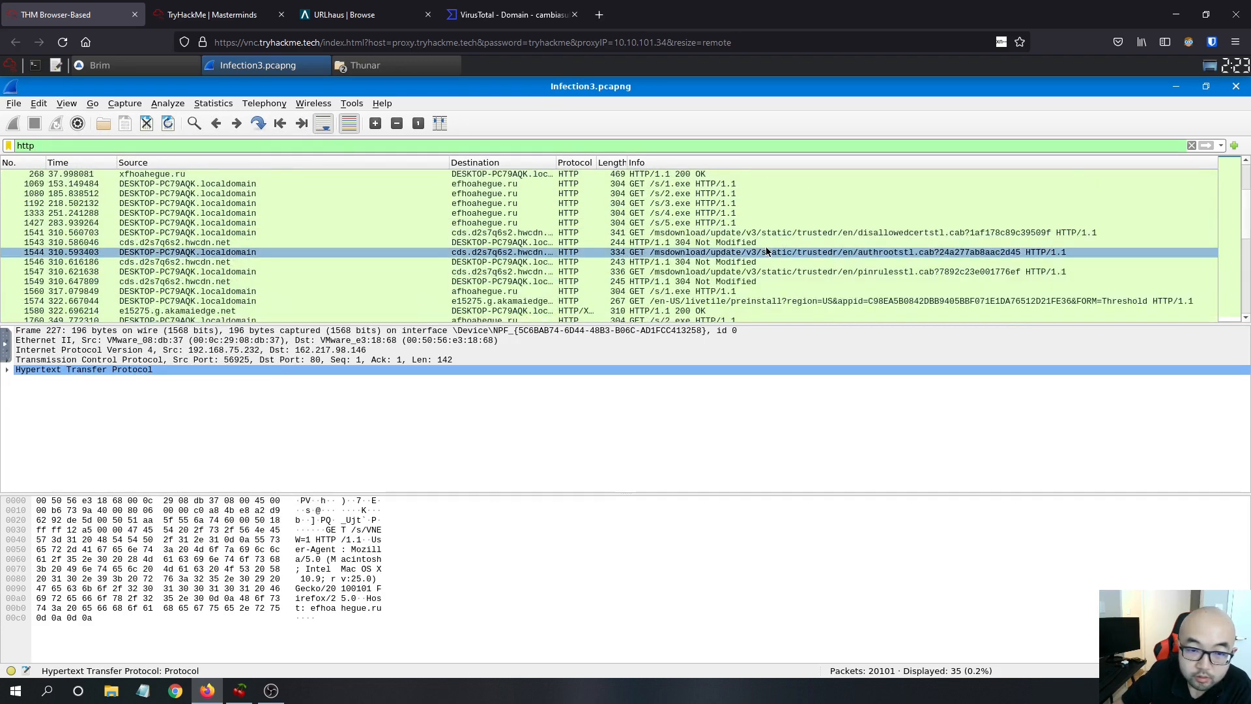
scroll(766, 251, up, 2)
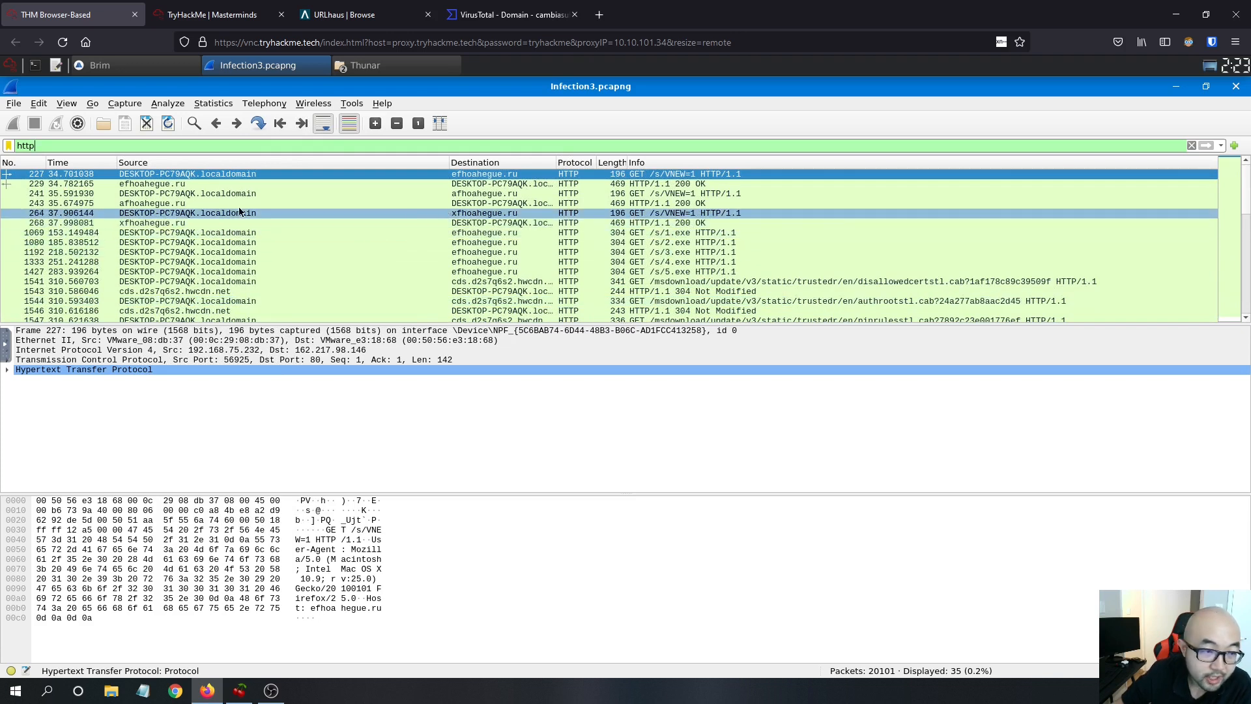
Step: Follow the TCP stream of the first GET /s/VNEW=1 request to efhoahegue.ru and highlight its User-Agent line
click(147, 193)
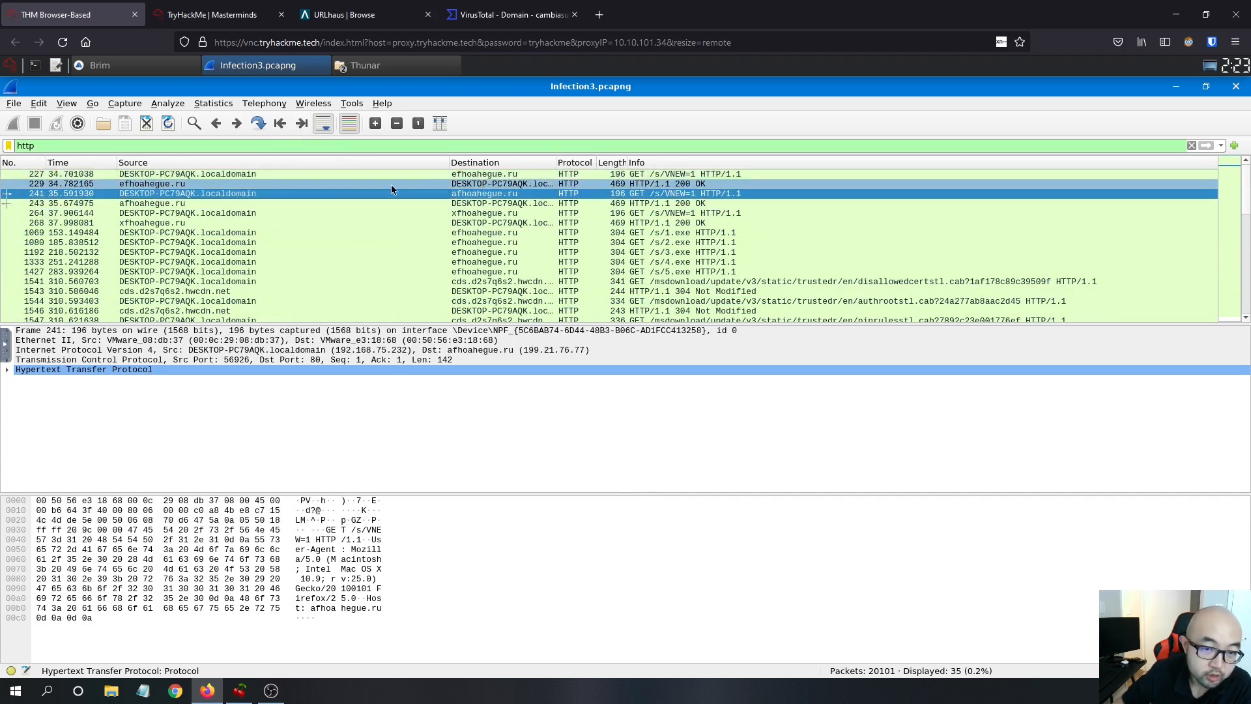
click(440, 173)
right_click(493, 177)
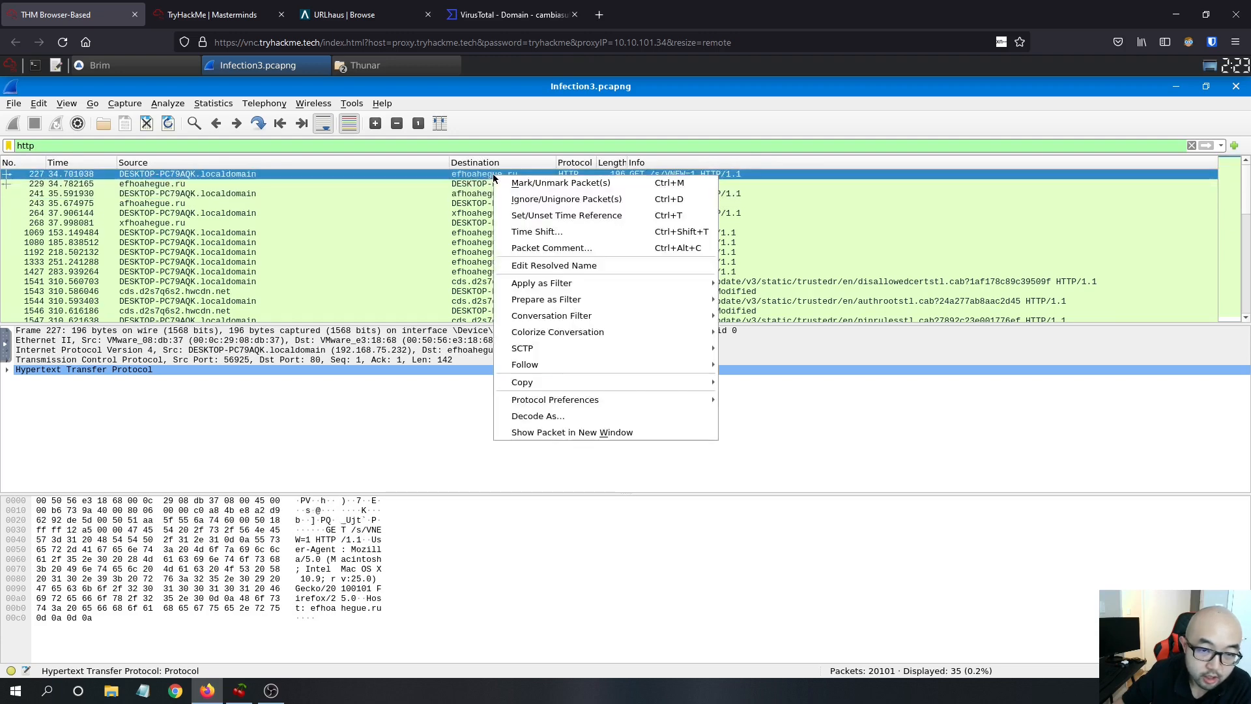
mouse_move(682, 370)
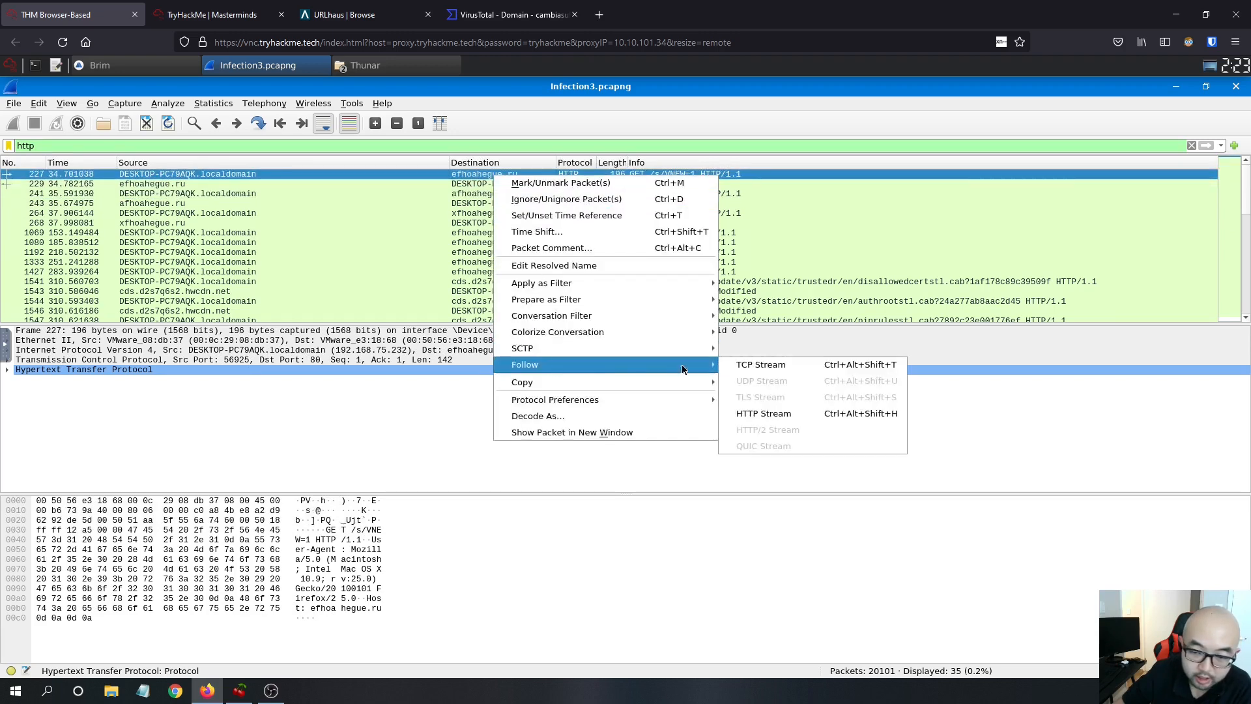
click(771, 369)
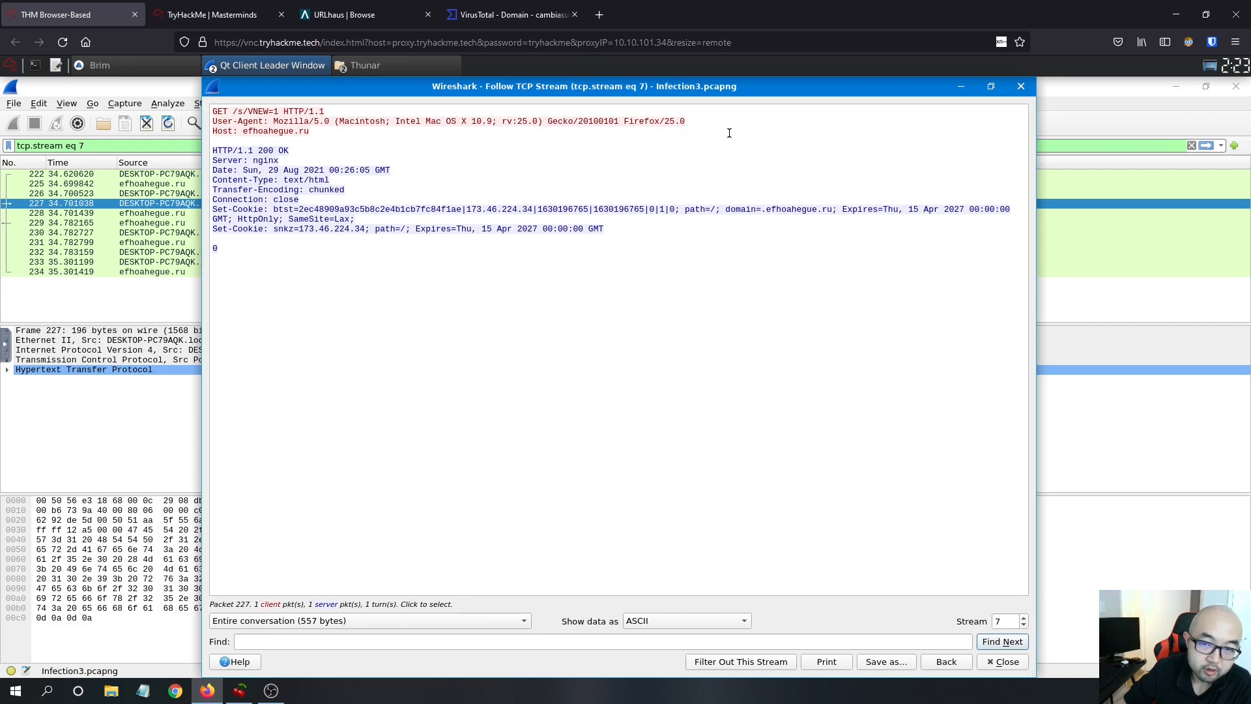
drag(495, 119, 211, 120)
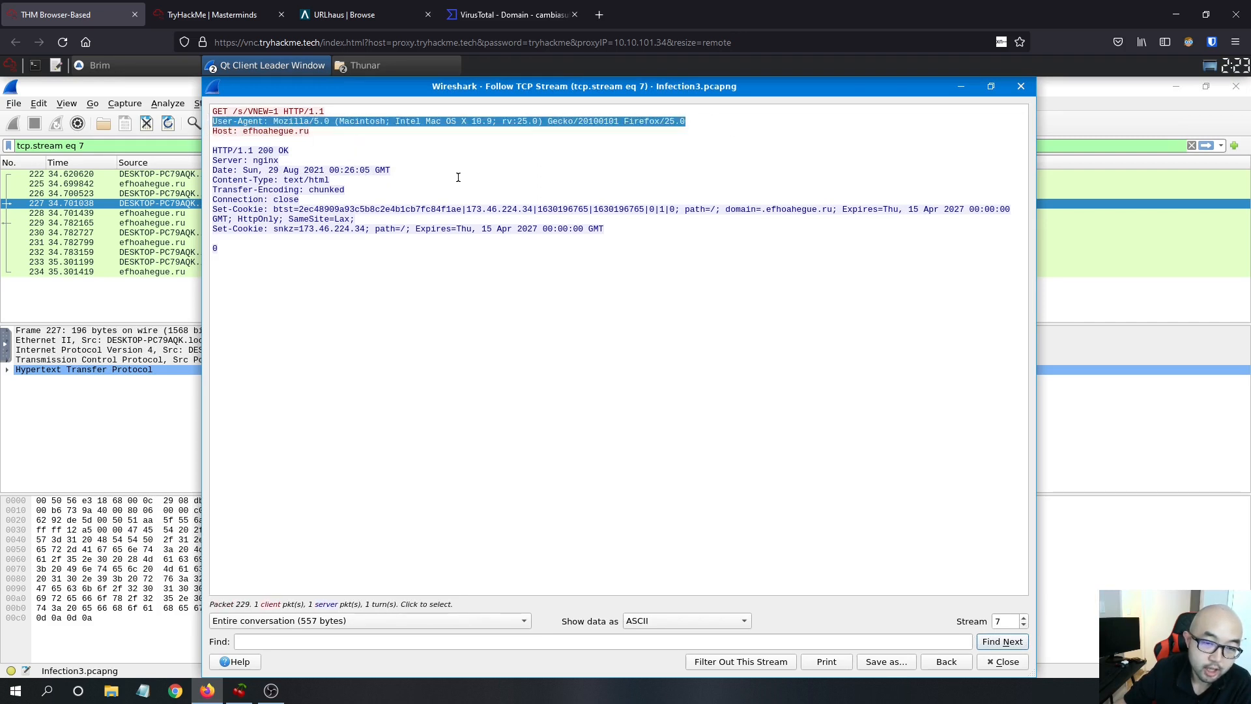
Step: Run Brim's Activity Overview query on Infection3.pcapng and compare its dns count with the room's DNS connections answer
click(270, 17)
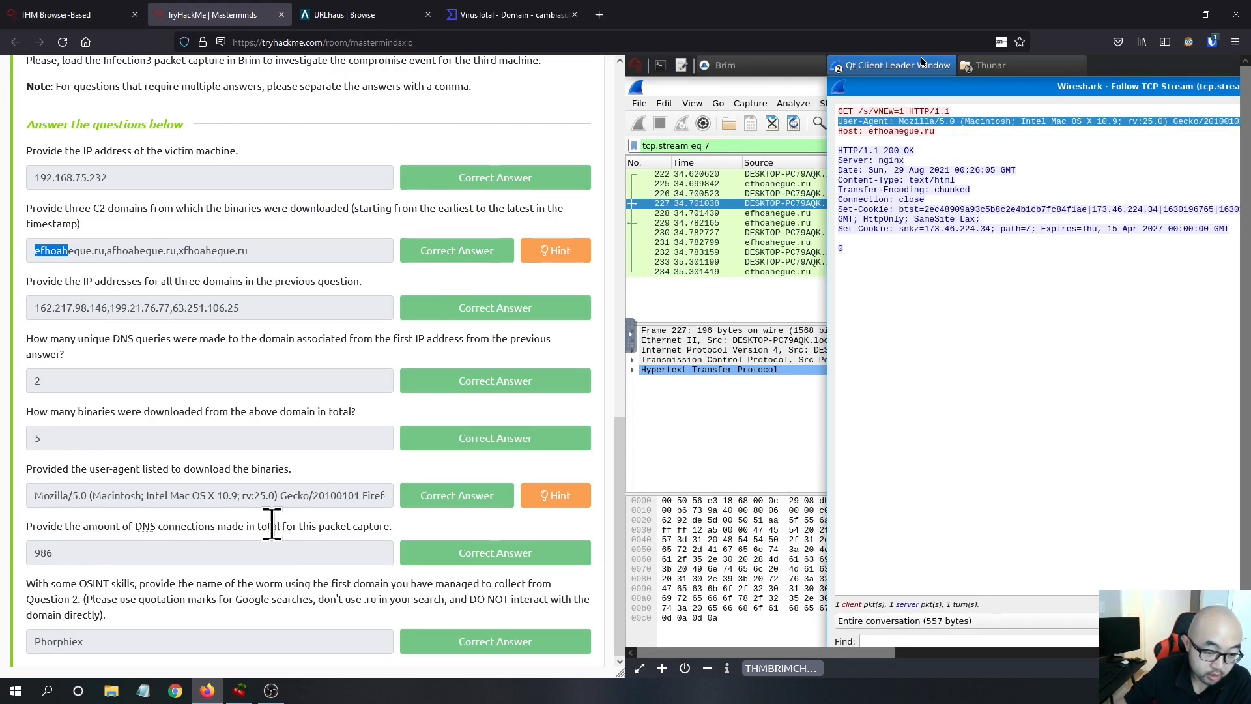
click(71, 14)
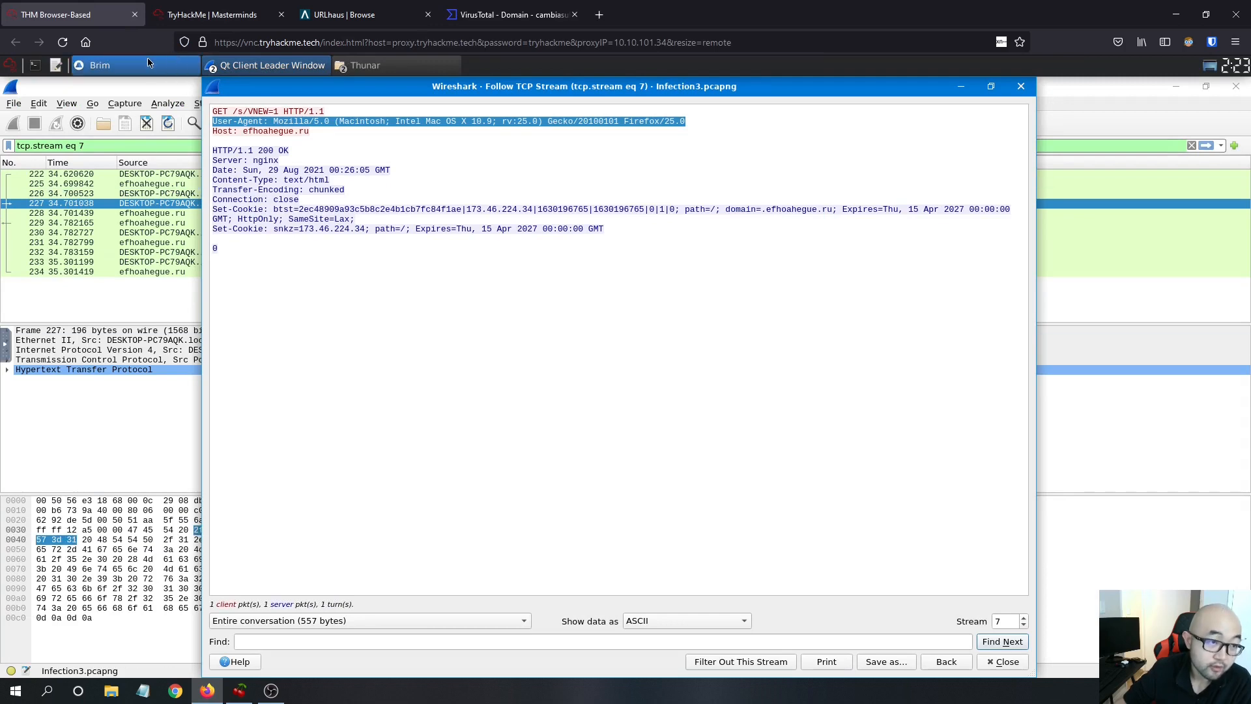
click(149, 63)
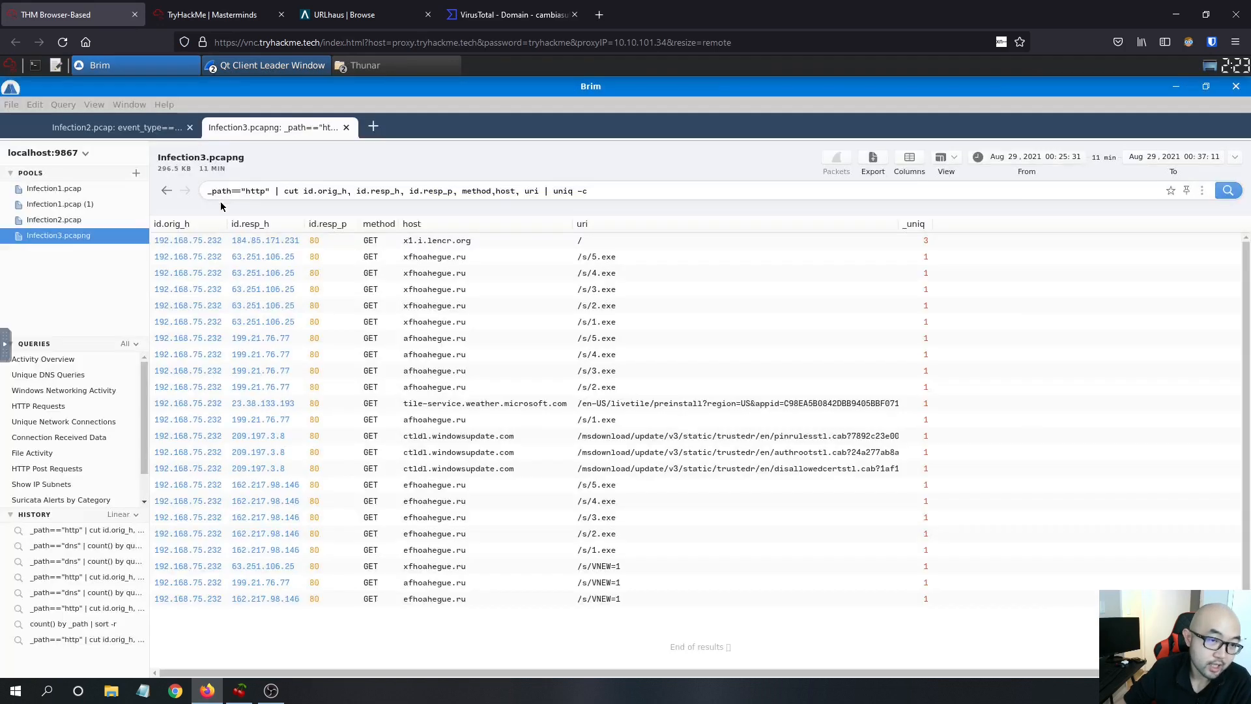
click(65, 360)
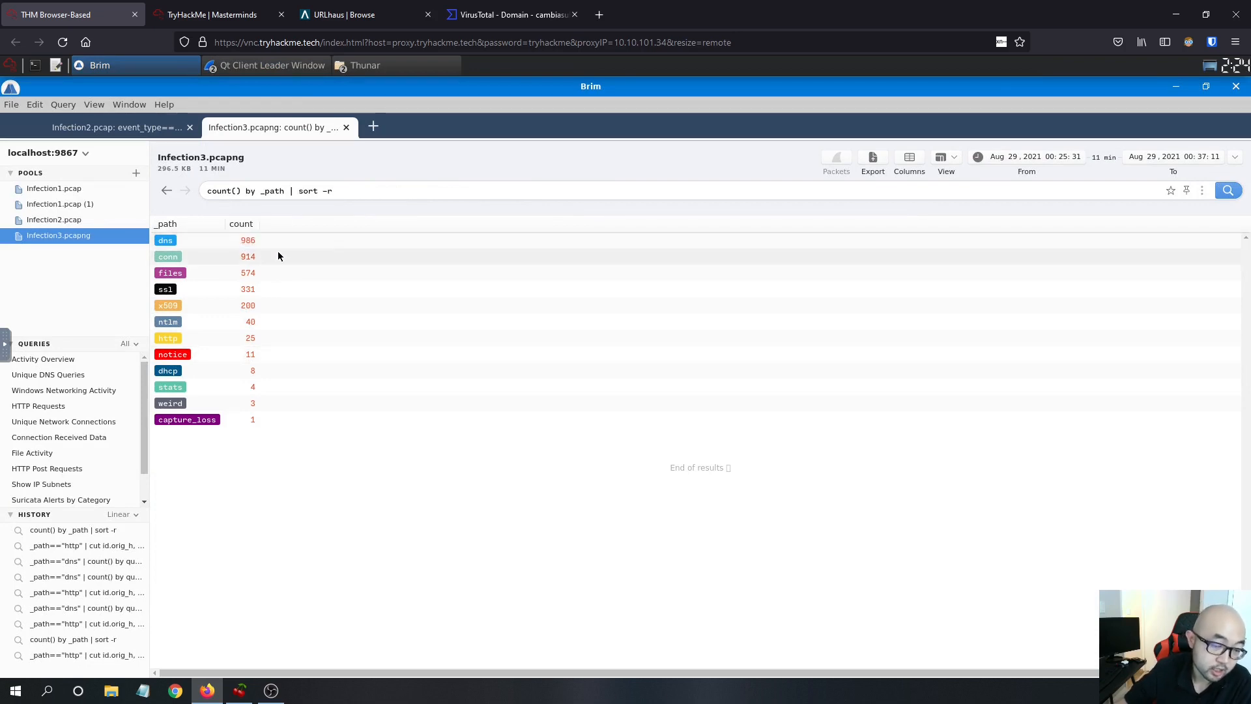
click(225, 15)
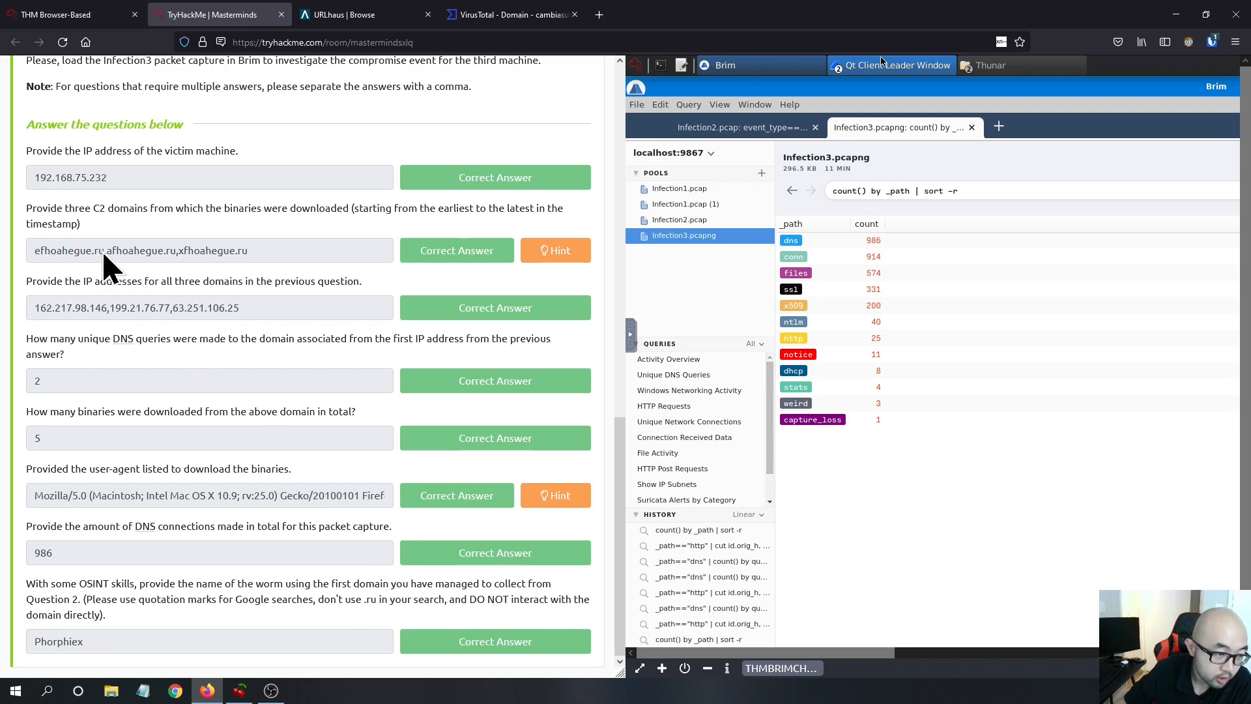
Step: Copy the first domain, efhoahegue.ru, from the room's C2 domains answer
drag(103, 253, 14, 247)
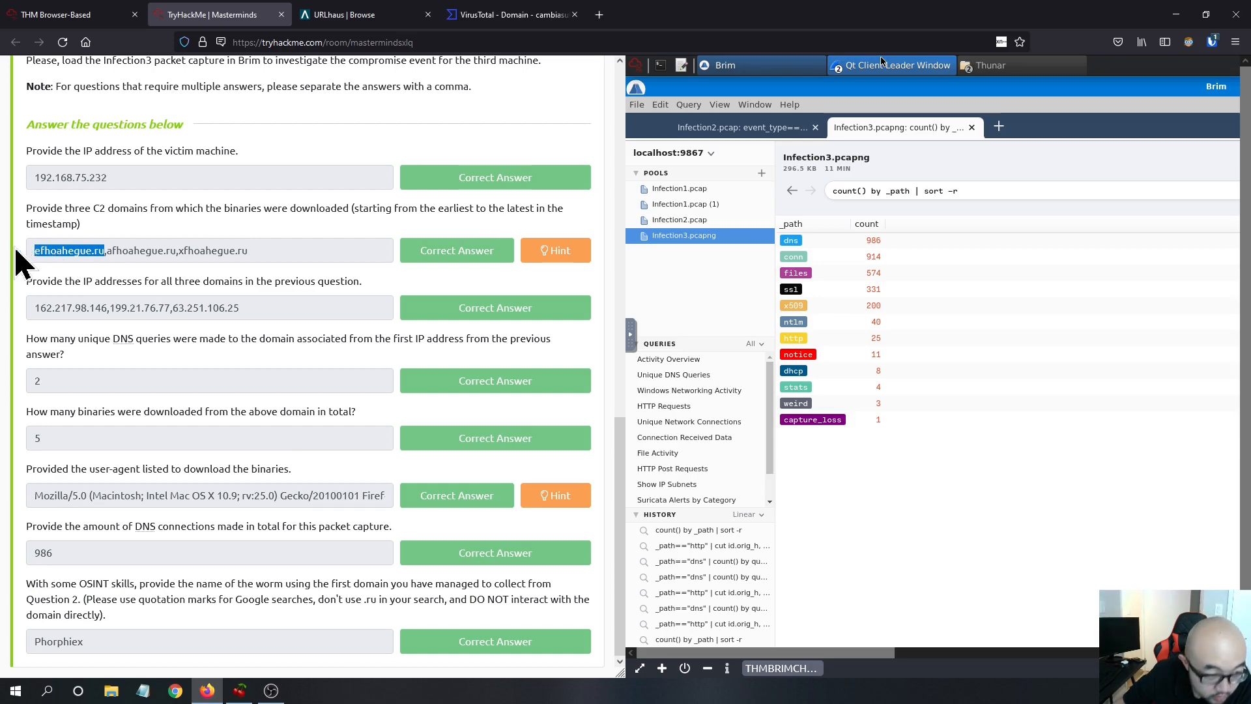
right_click(74, 256)
click(117, 327)
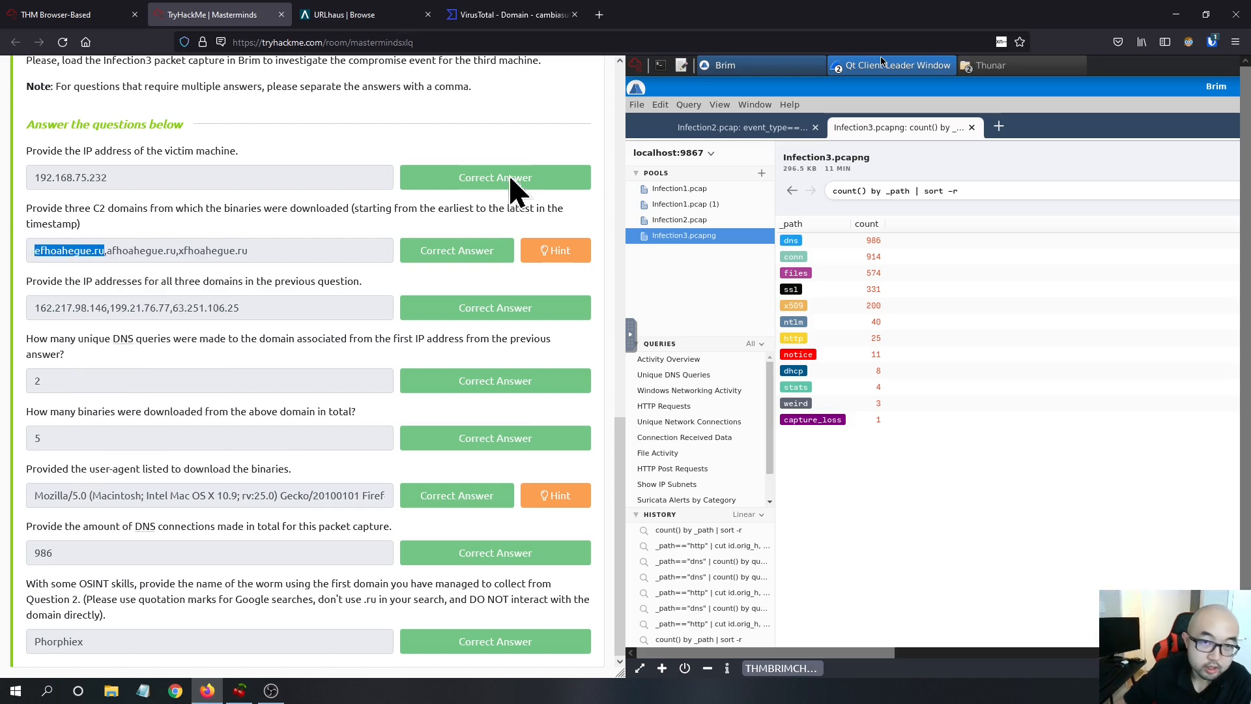
click(599, 15)
text(al)
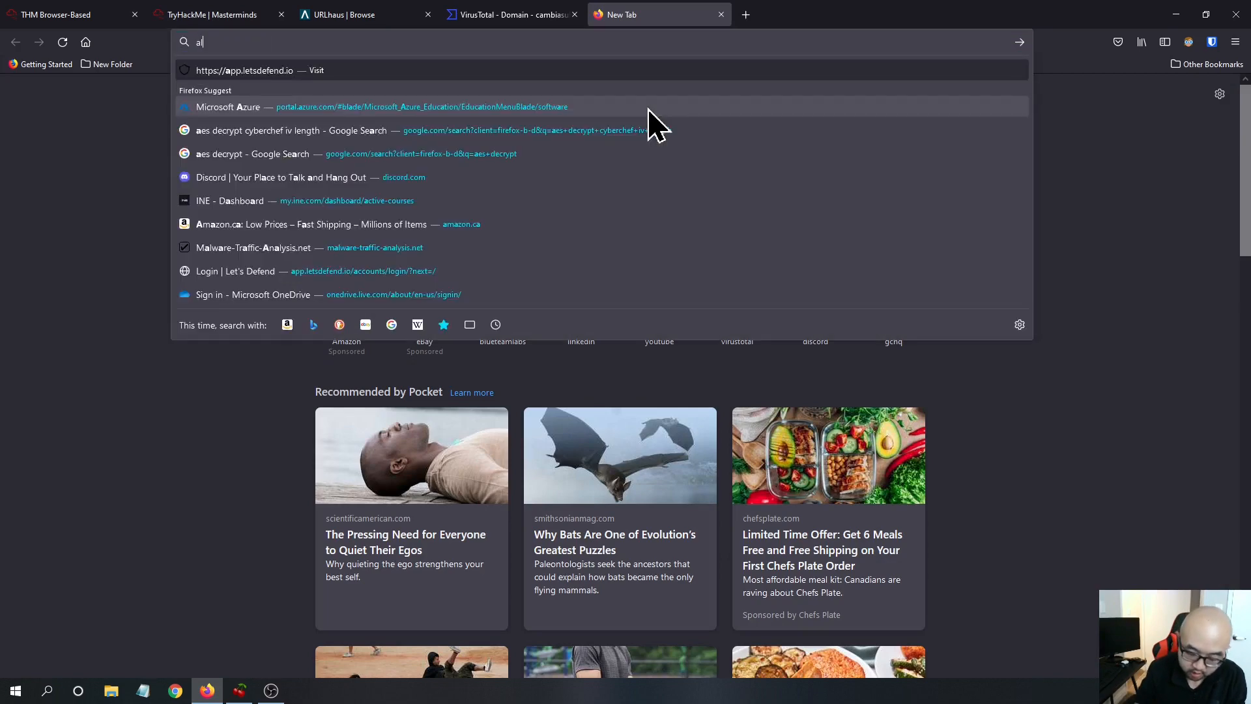
key(BackSpace)
key(BackSpace)
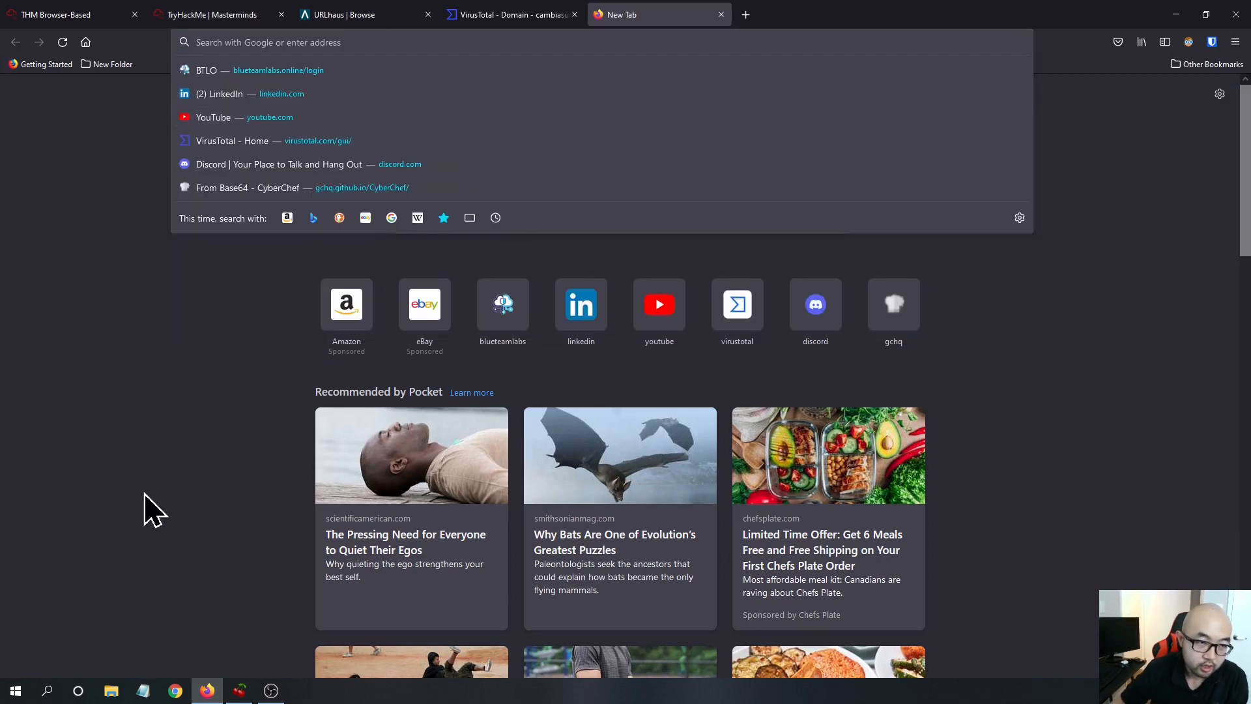
Step: Switch to Google Chrome
click(174, 686)
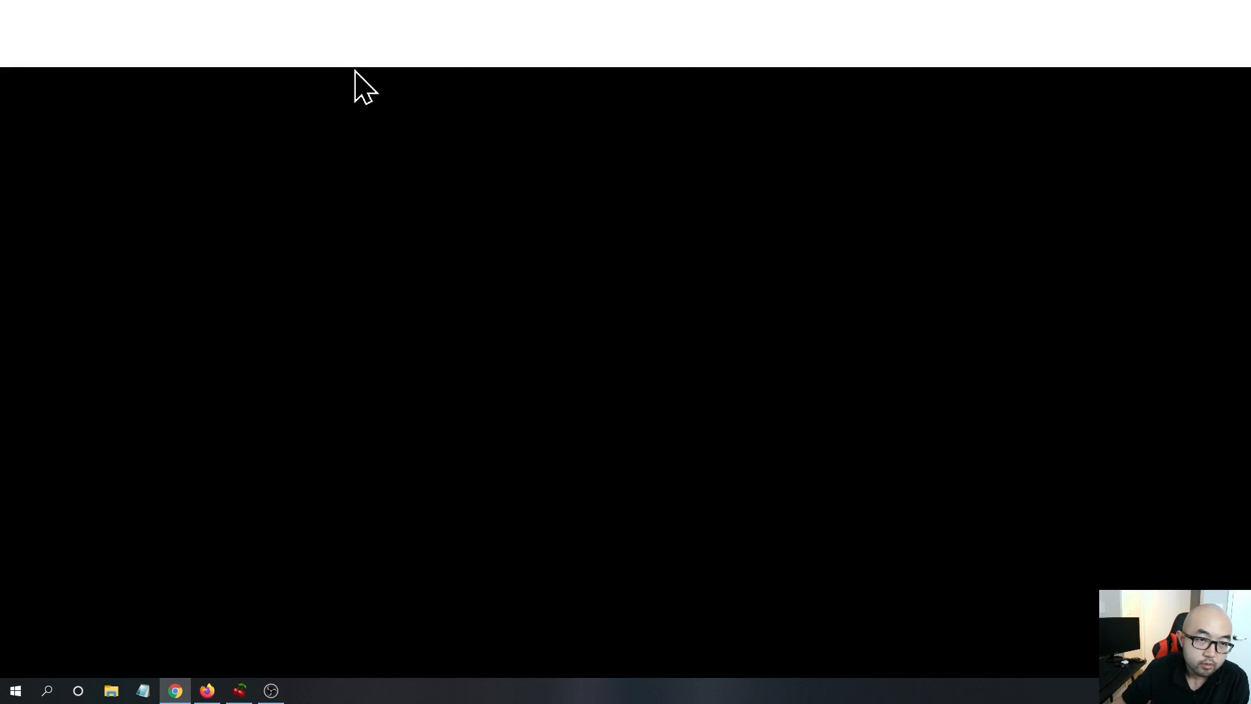
text(alient)
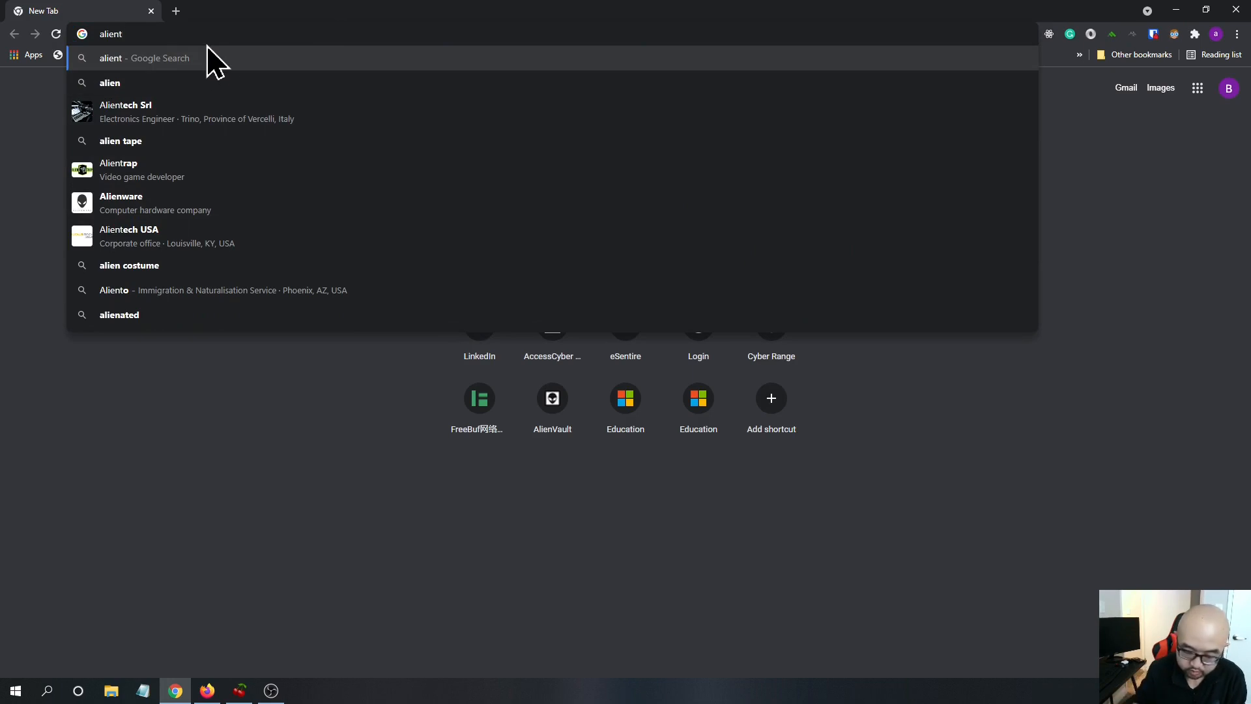
text(otx)
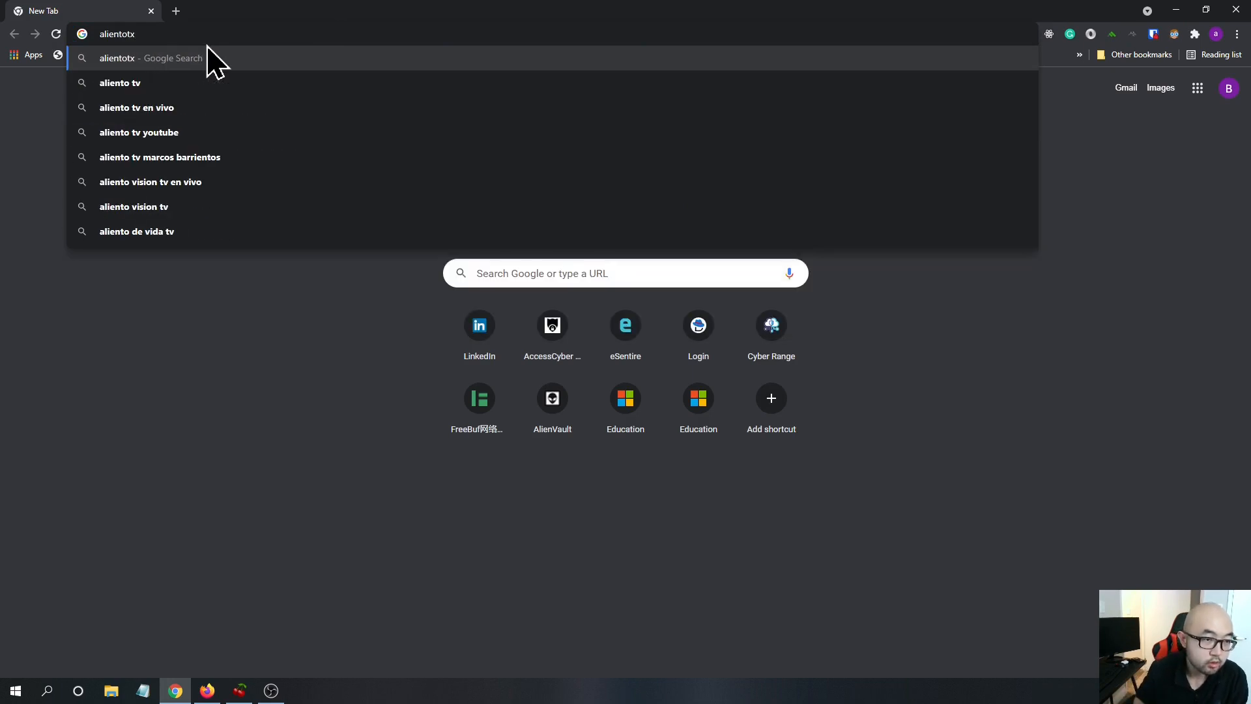
key(BackSpace)
key(BackSpace)
key(BackSpace)
key(BackSpace)
key(BackSpace)
key(BackSpace)
key(BackSpace)
key(BackSpace)
key(BackSpace)
Step: Open otx.alienvault.com, look up efhoahegue.ru and review its indicator facts, passive DNS records and associated URLs
text(otx.)
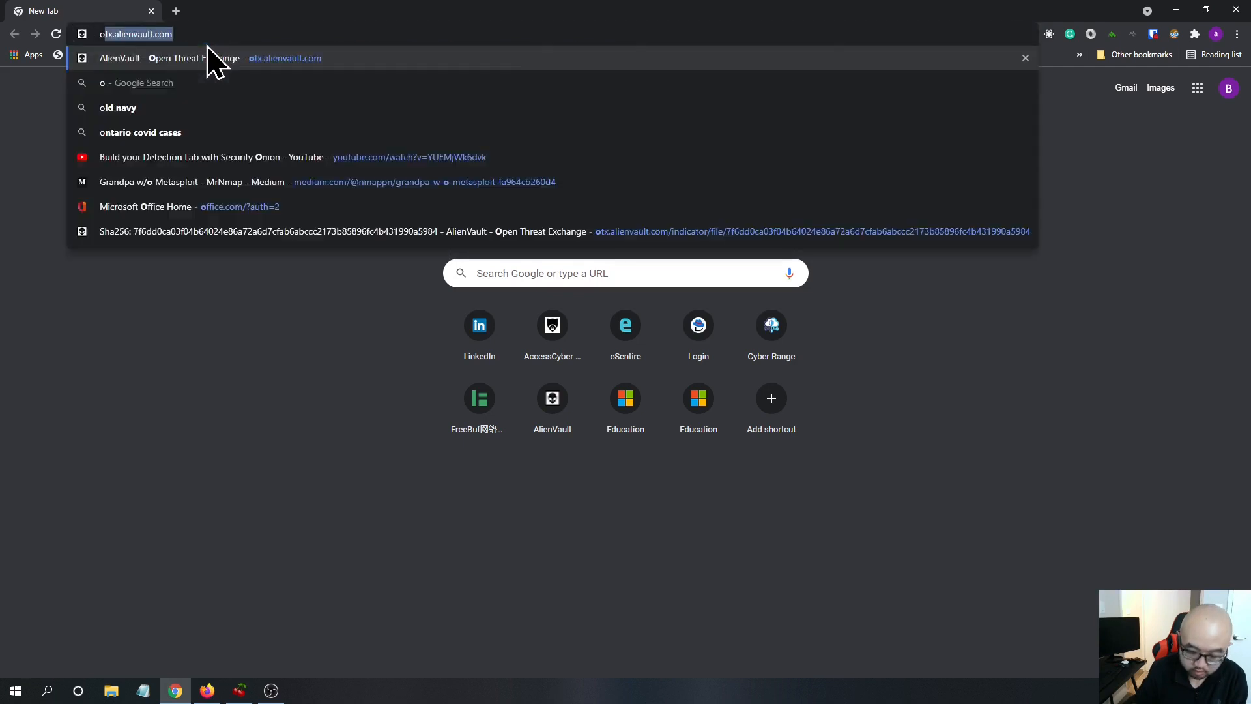
key(Return)
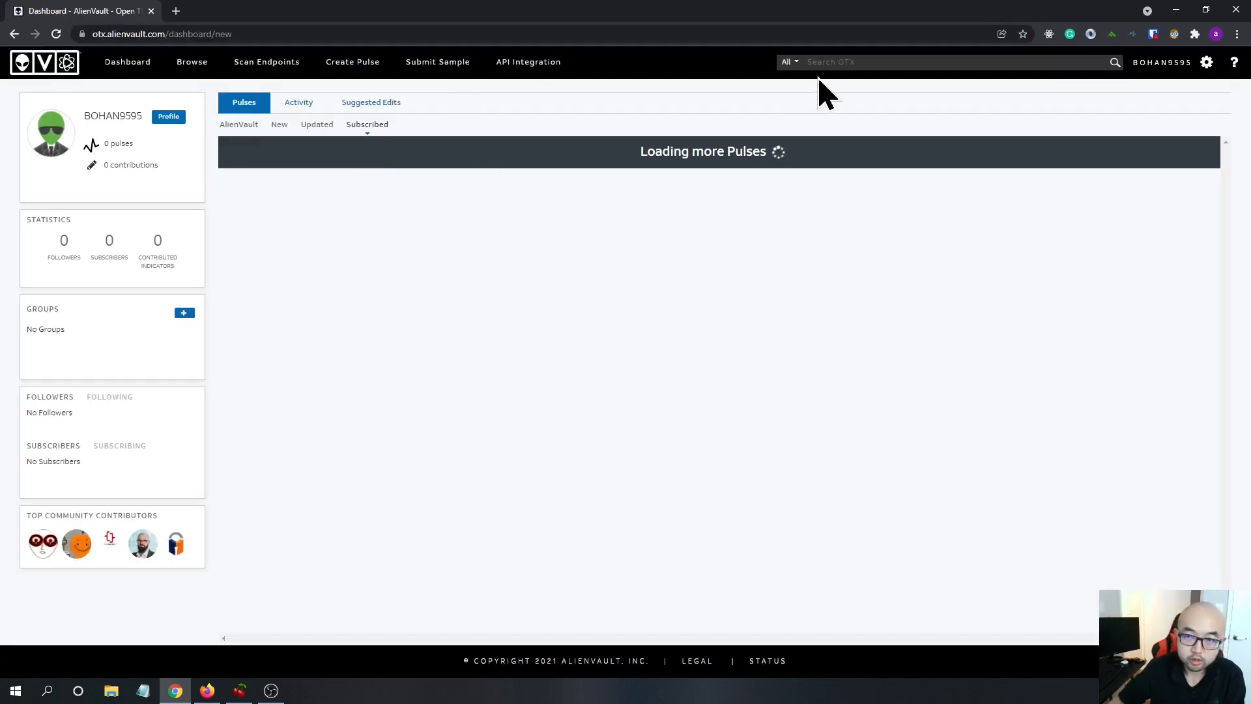
key(Return)
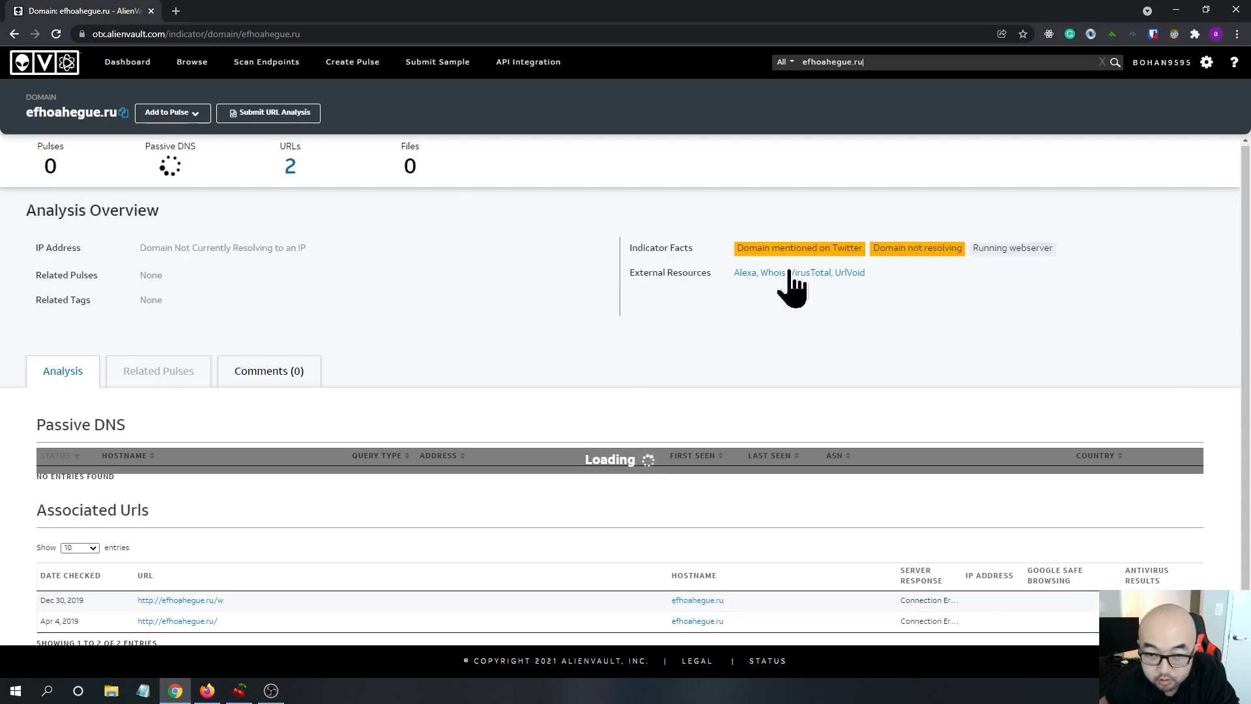
mouse_move(781, 248)
scroll(871, 411, down, 3)
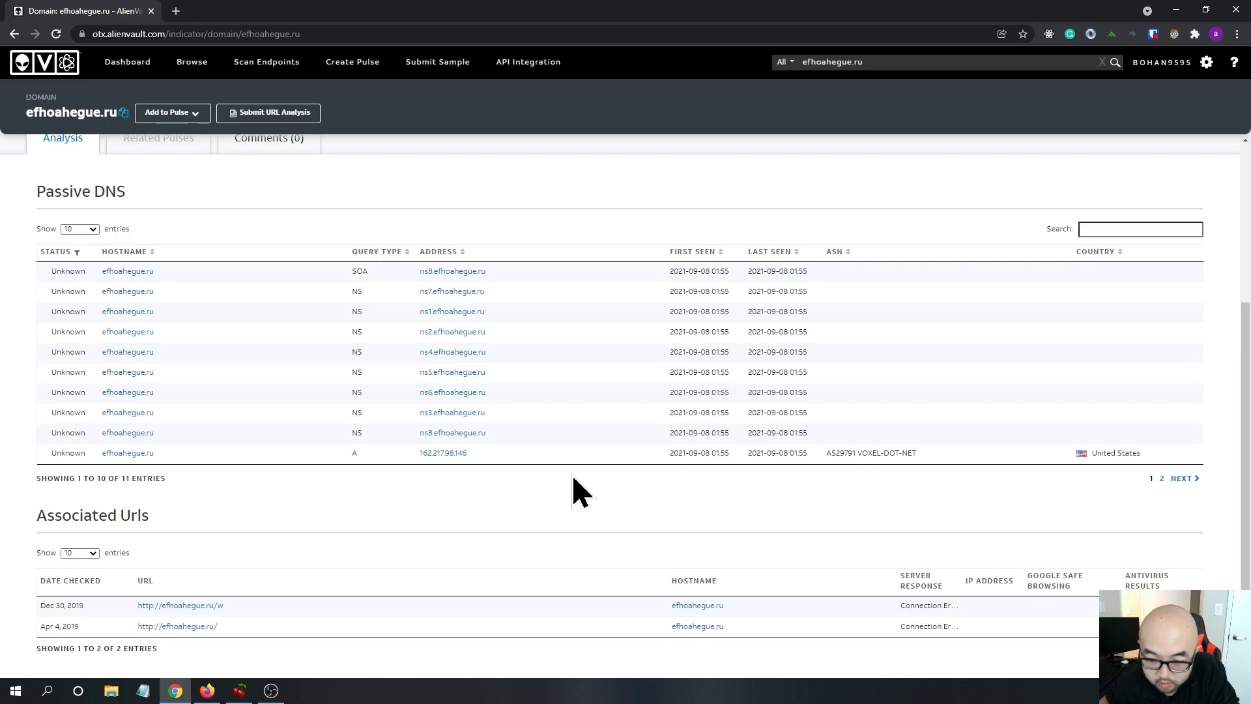
scroll(760, 558, up, 3)
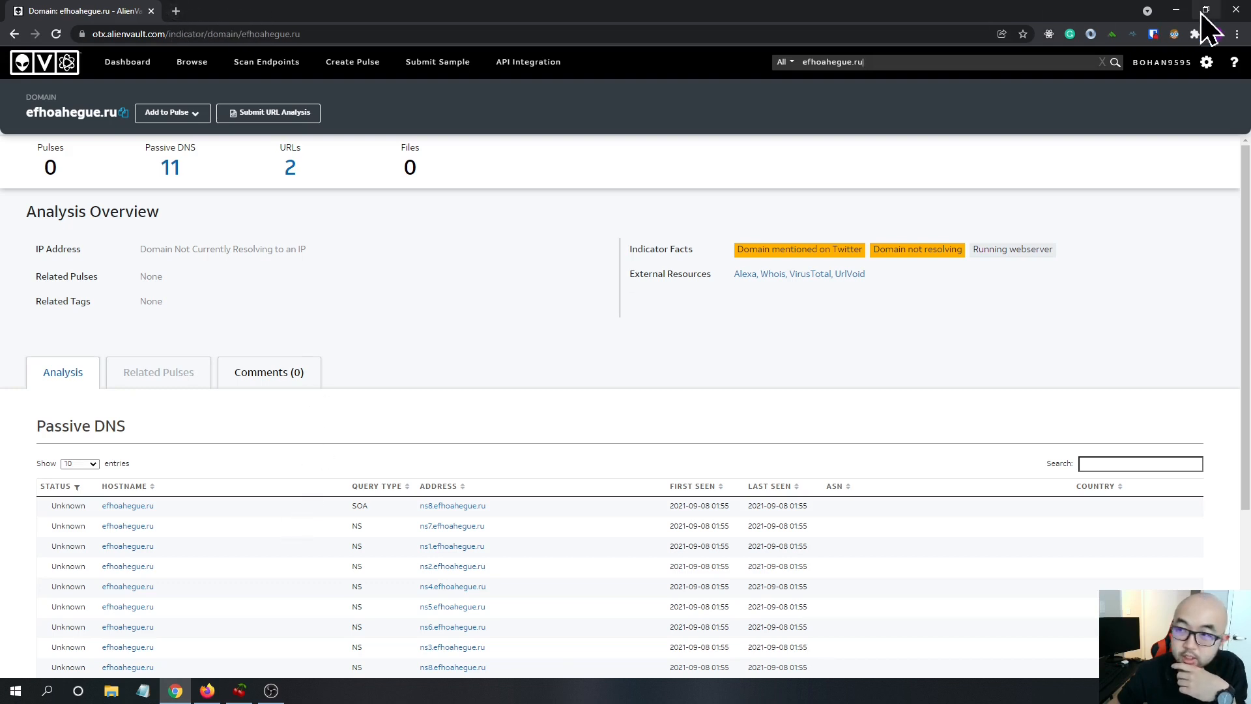
Step: Search Google in a new tab for the defanged domain with the query "efhoahegue[.]ru malware"
click(176, 11)
key(ctrl+v)
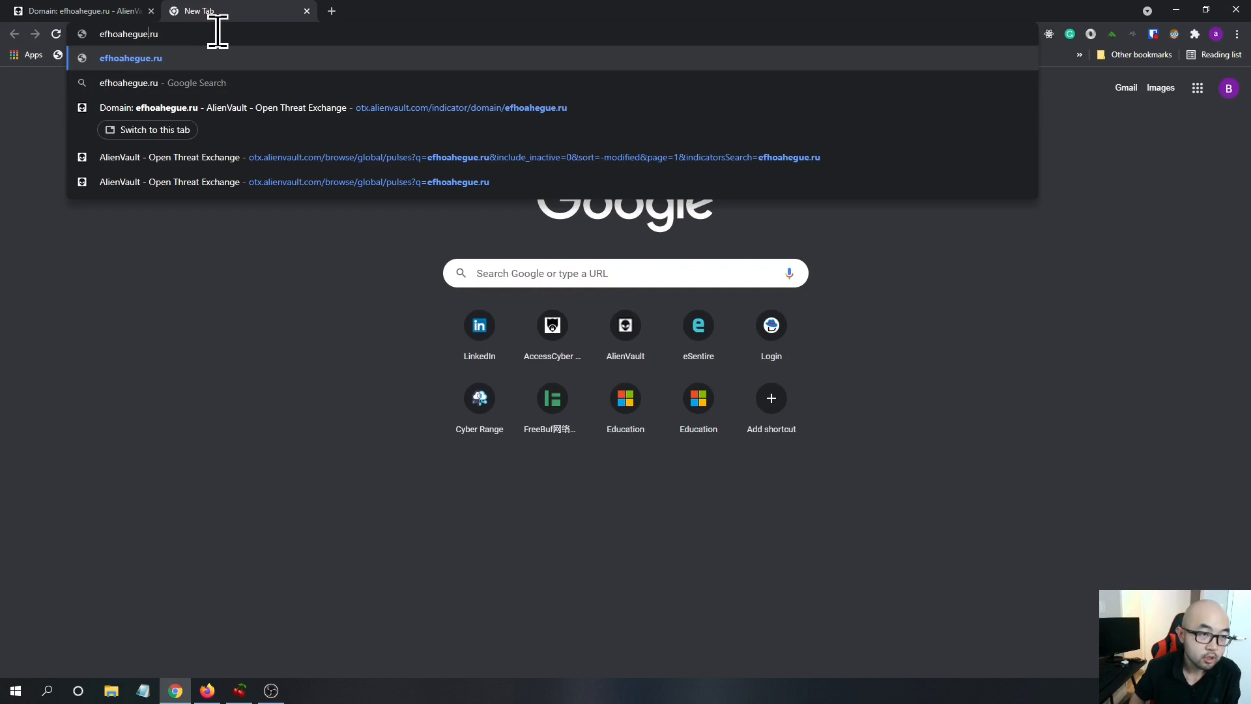
key(Left)
key(Left)
key(Left)
text([.]ru)
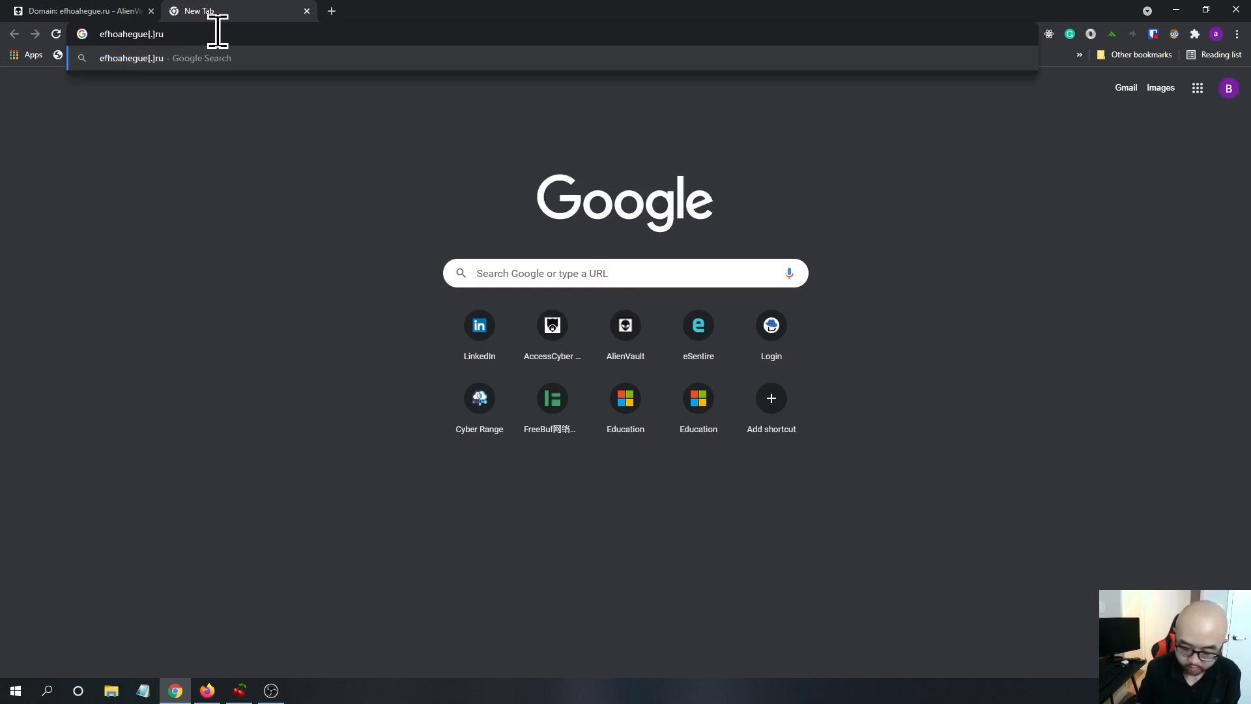
text( malware)
key(Return)
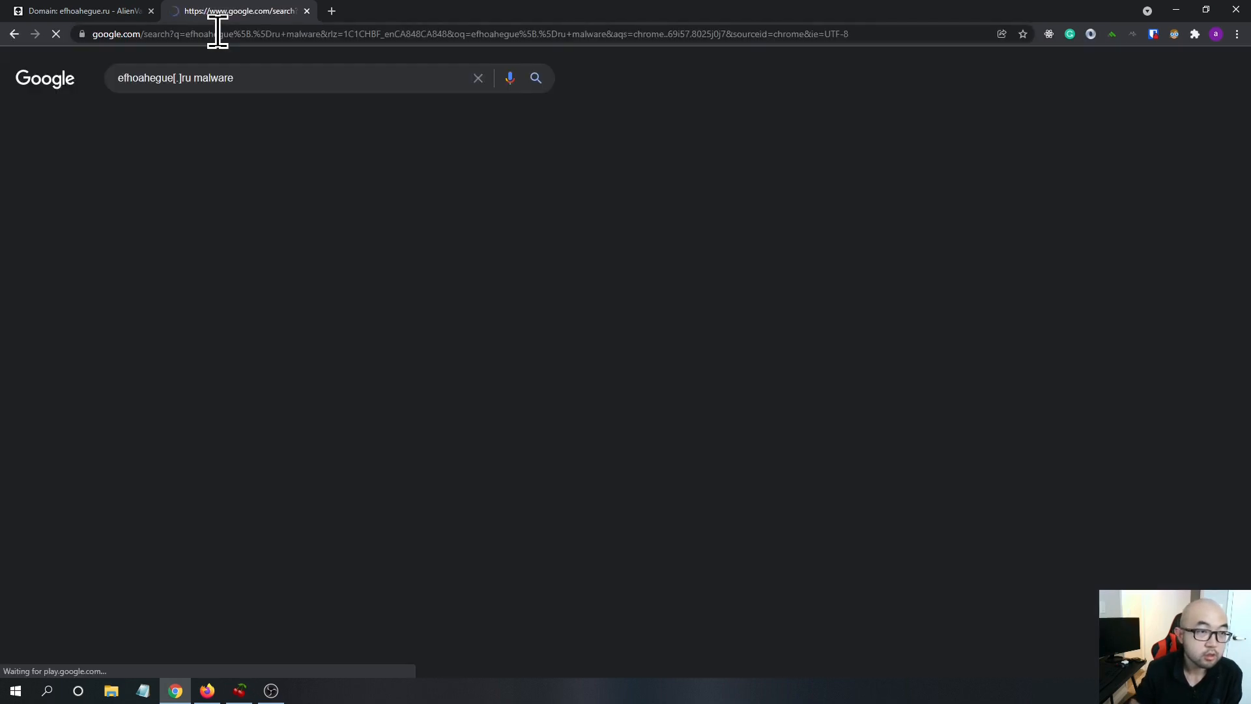
Step: Open the AppRiver blog post on the Phorphiex/Trik botnet campaign, skim its infection chain and payload domains, and highlight Phorphiex in the title
click(148, 193)
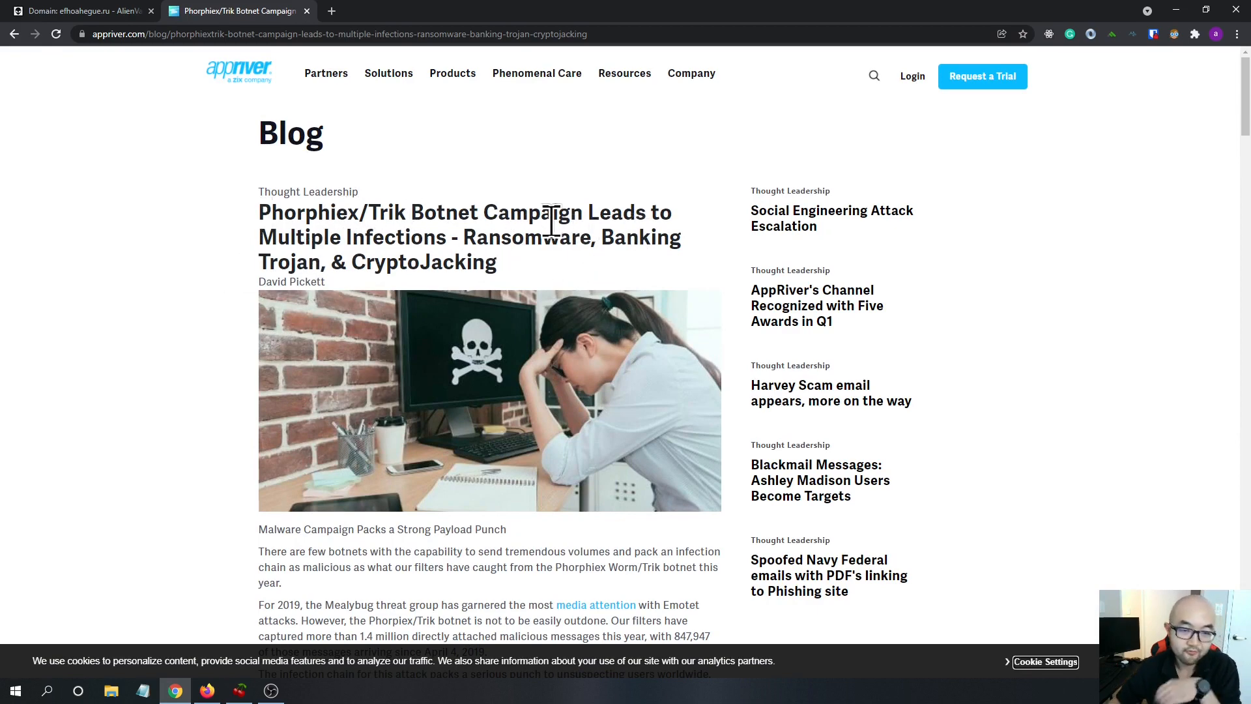
scroll(595, 196, down, 2)
scroll(613, 201, down, 12)
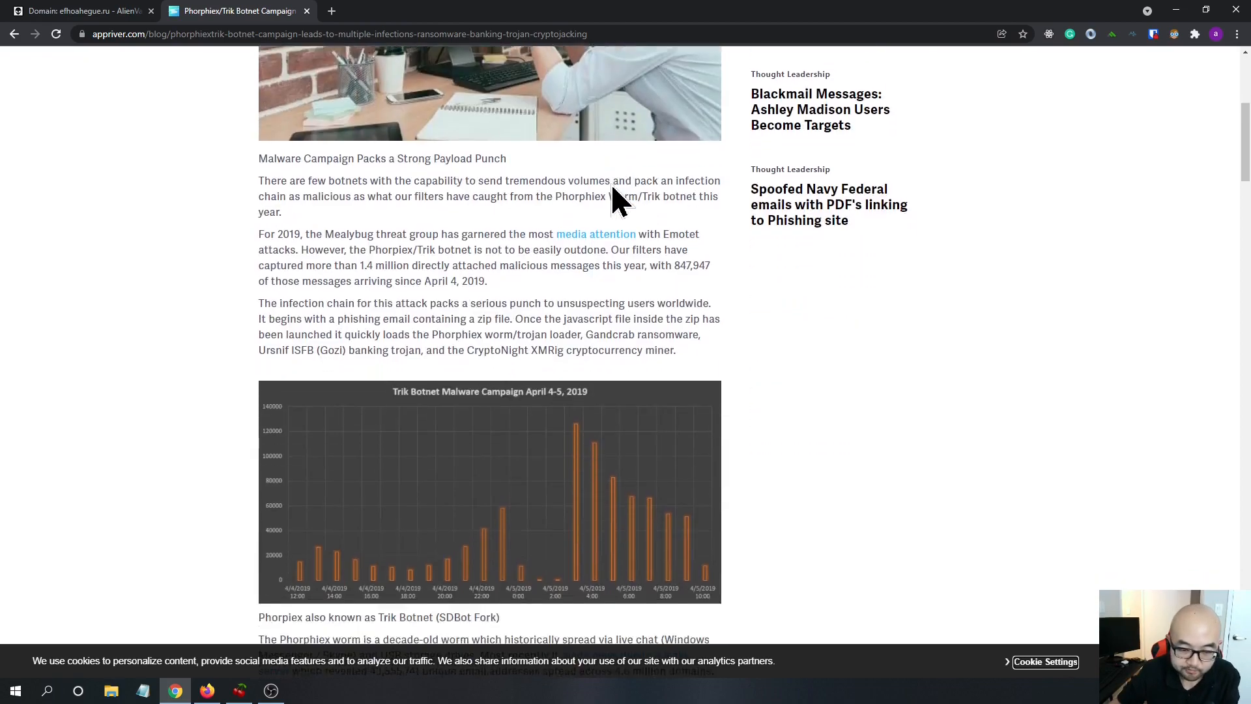
scroll(545, 229, up, 6)
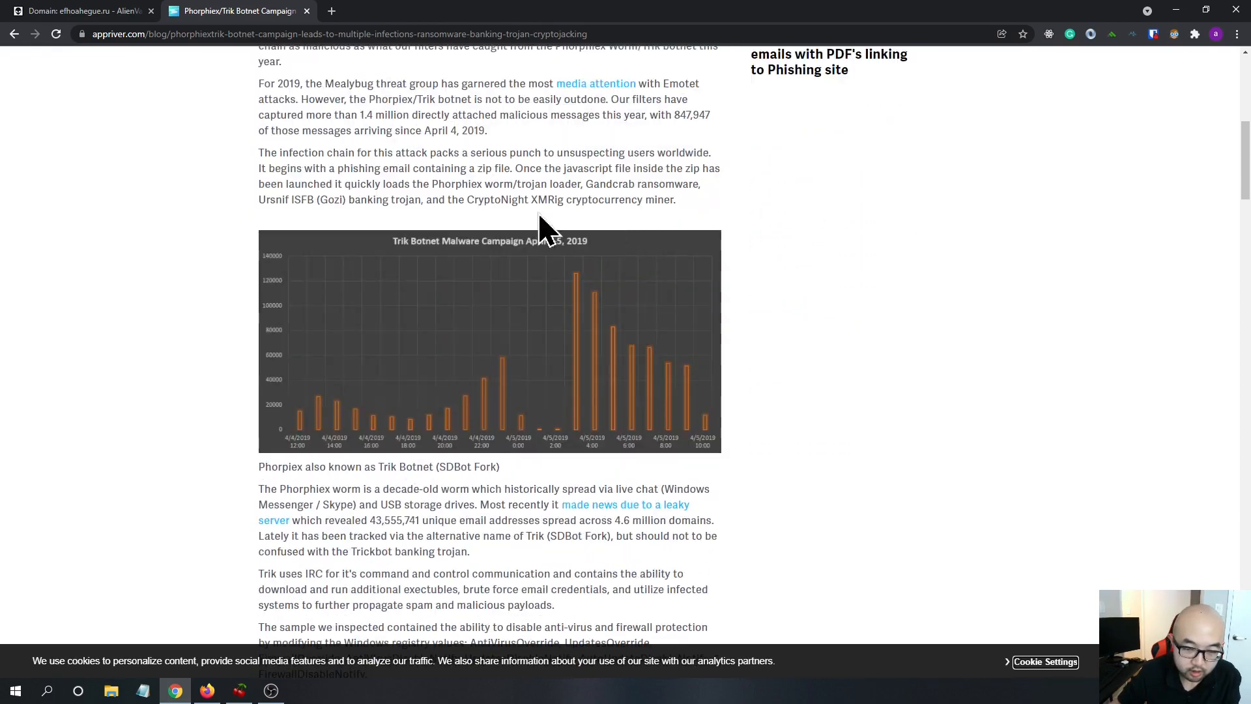
scroll(750, 353, down, 5)
scroll(750, 353, down, 9)
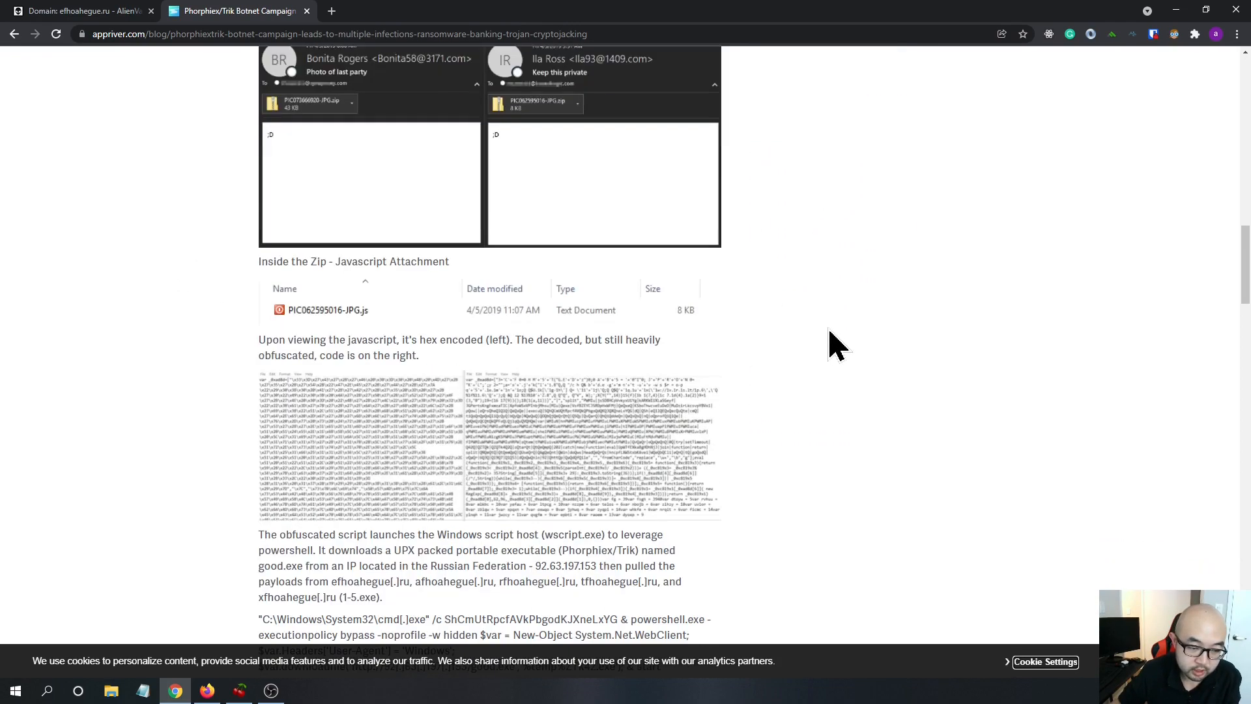
scroll(845, 333, up, 20)
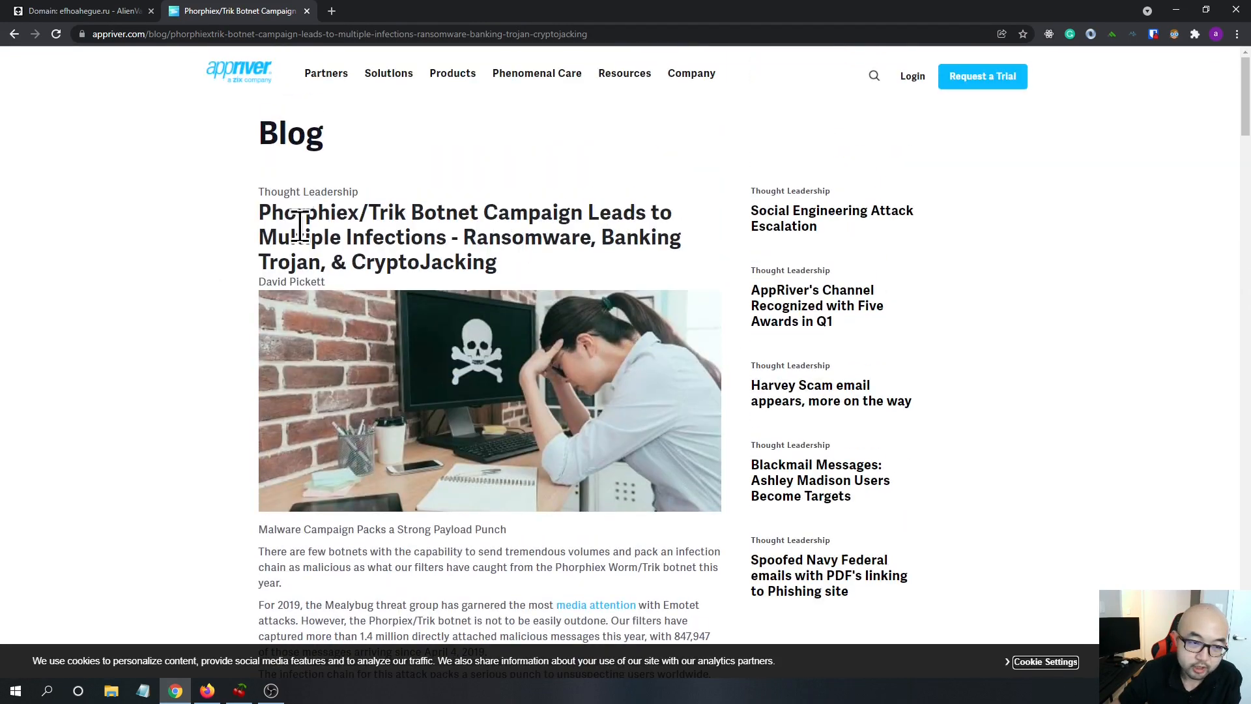
drag(259, 218, 348, 218)
Step: Switch back to the TryHackMe Masterminds room in Firefox and check the OSINT worm-name question against its answer Phorphiex
click(91, 11)
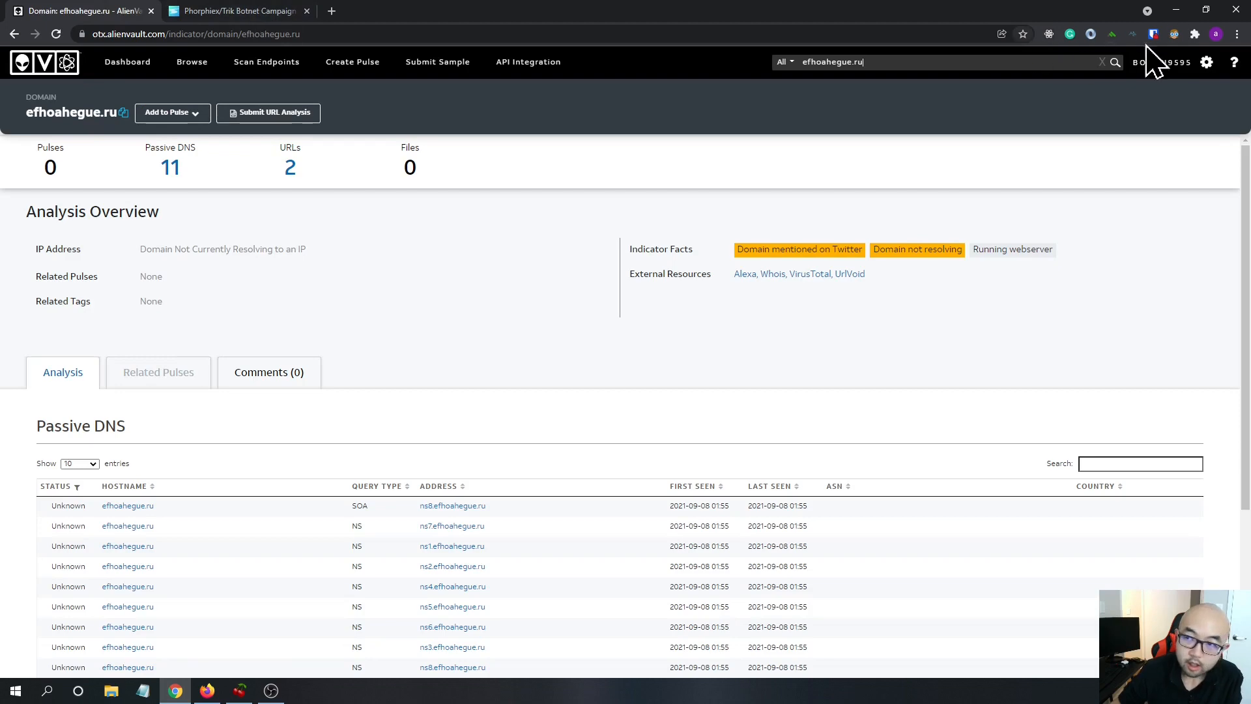
click(1177, 10)
click(210, 14)
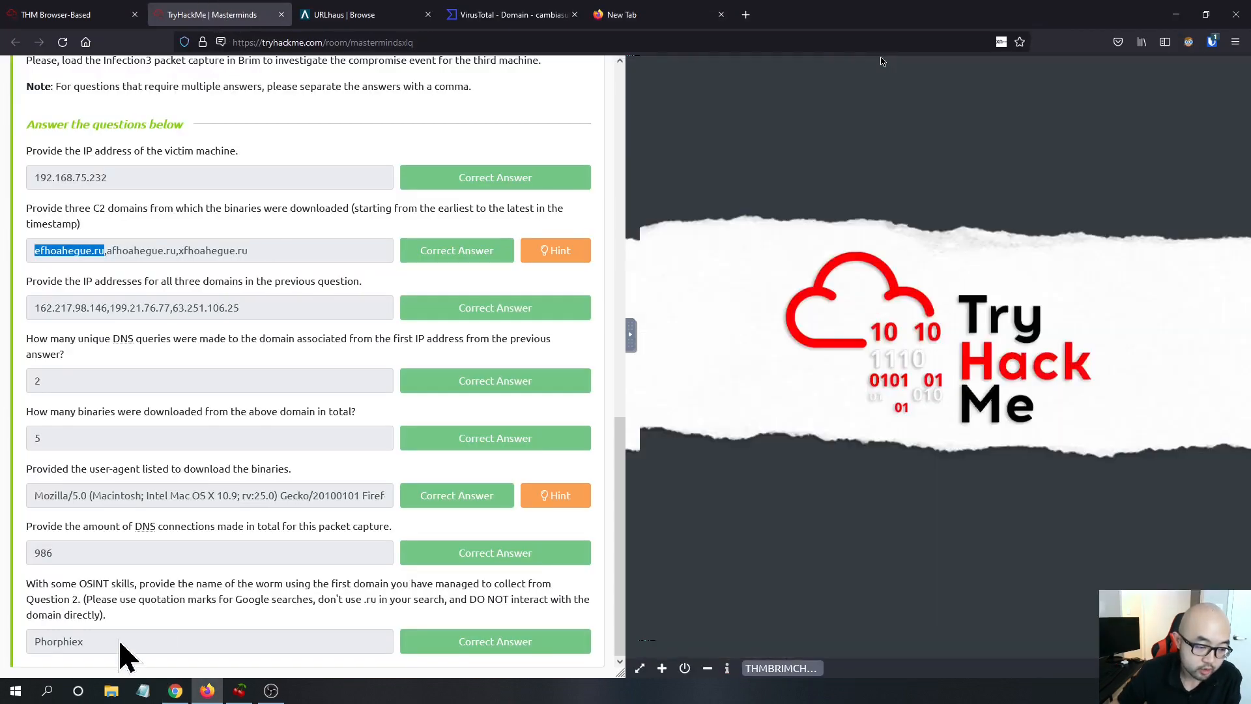
click(122, 641)
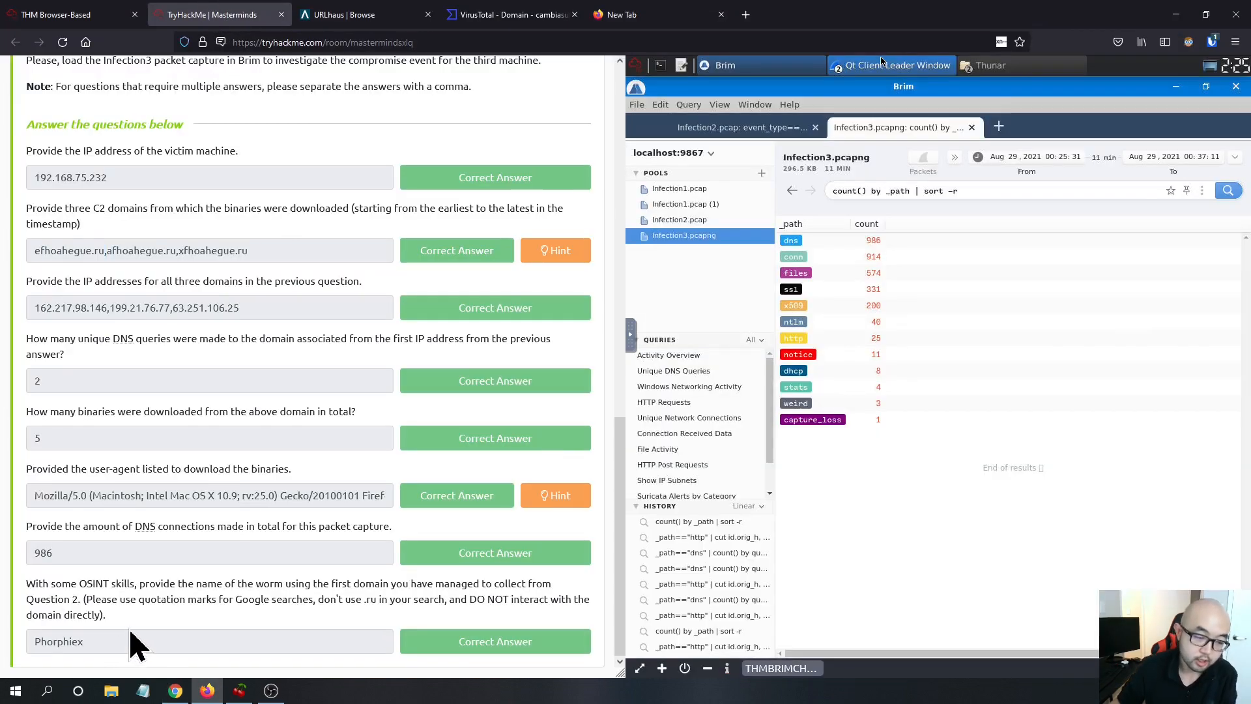
drag(134, 624, 31, 606)
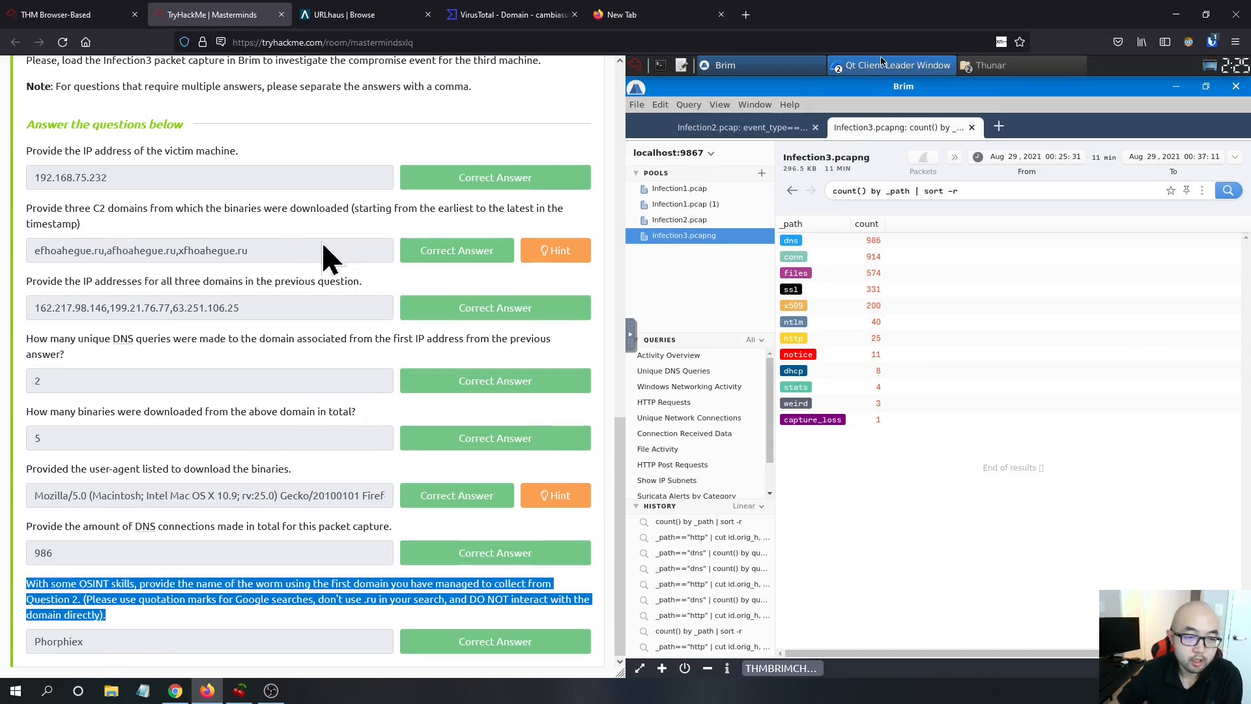
Step: Return to the beginning of the Masterminds room page and review the room overview and task list
scroll(363, 260, up, 8)
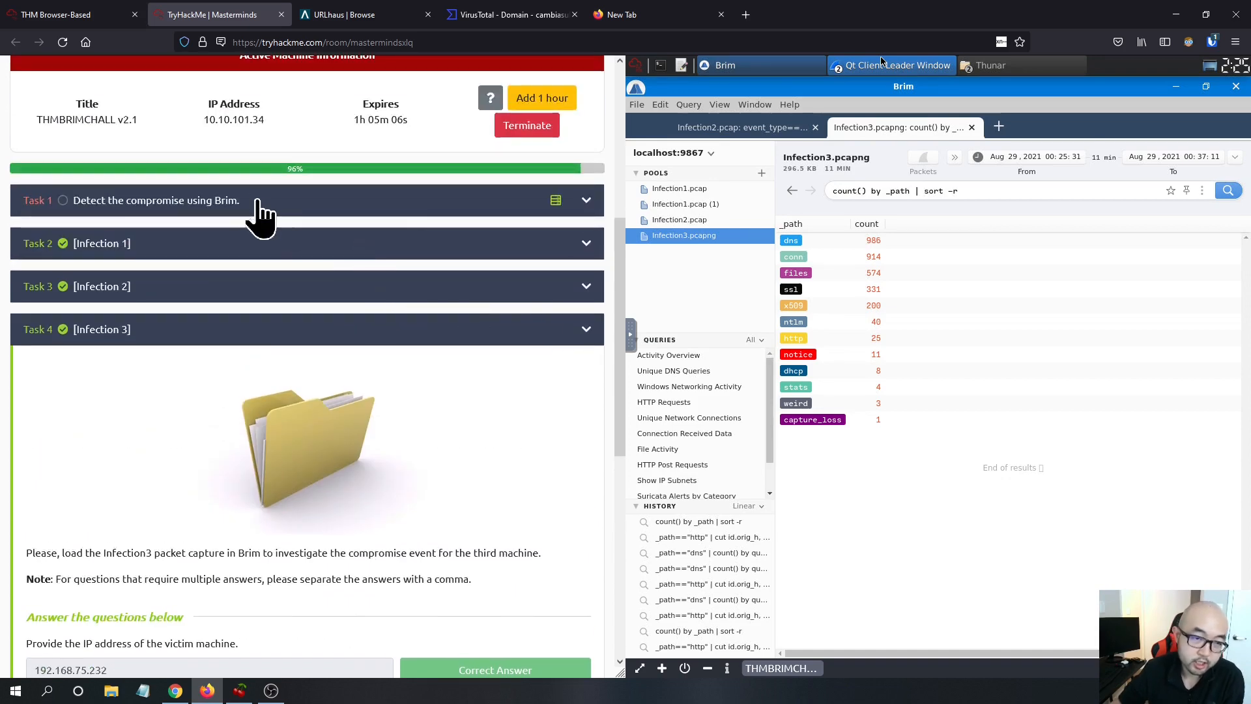
scroll(613, 399, up, 5)
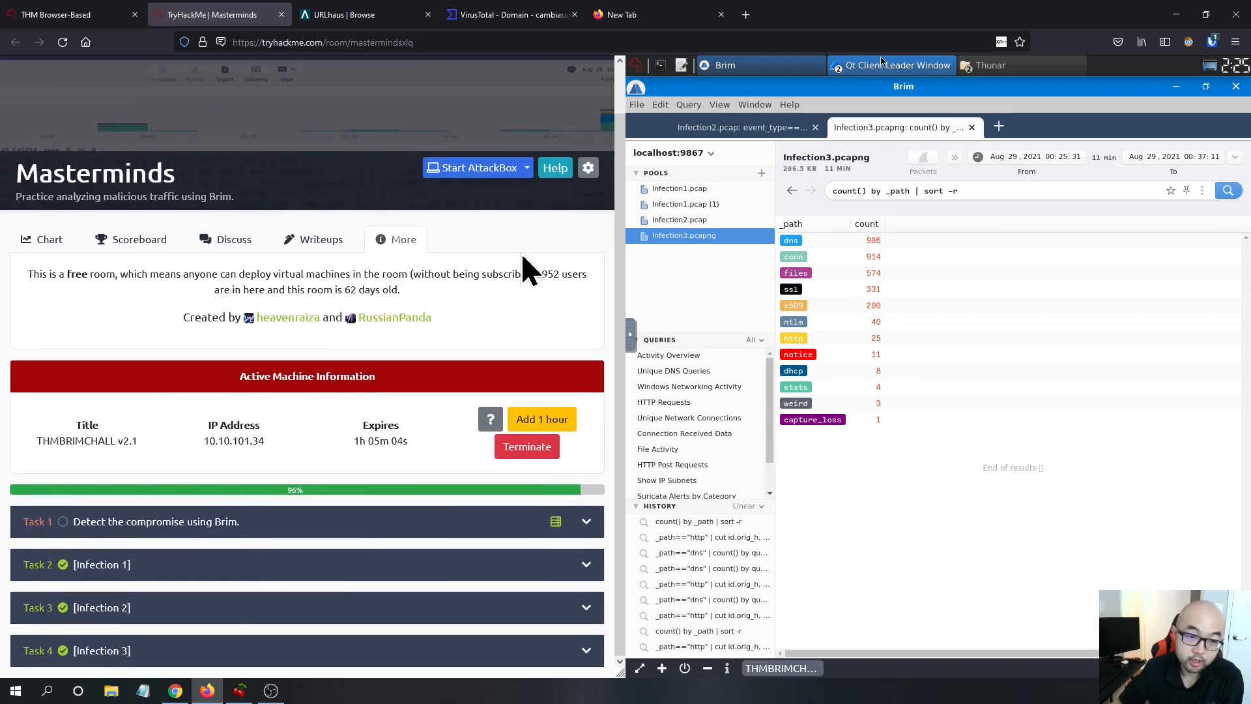
scroll(624, 215, up, 1)
scroll(622, 218, up, 1)
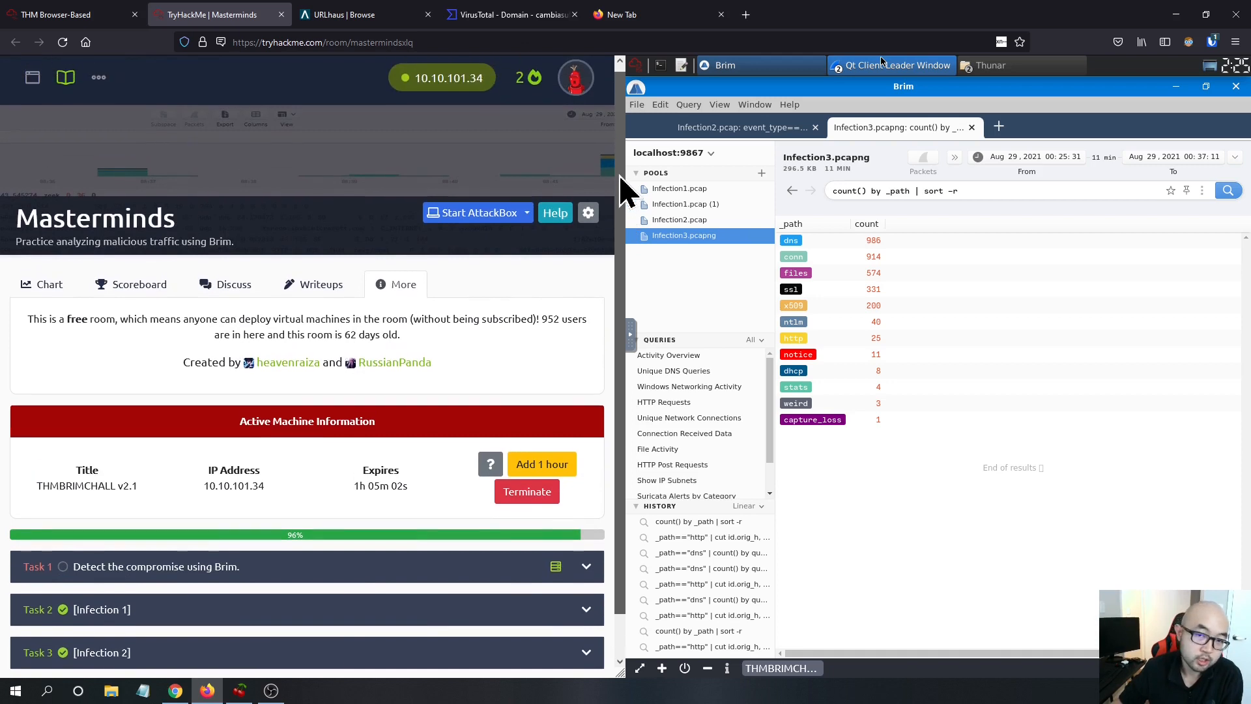